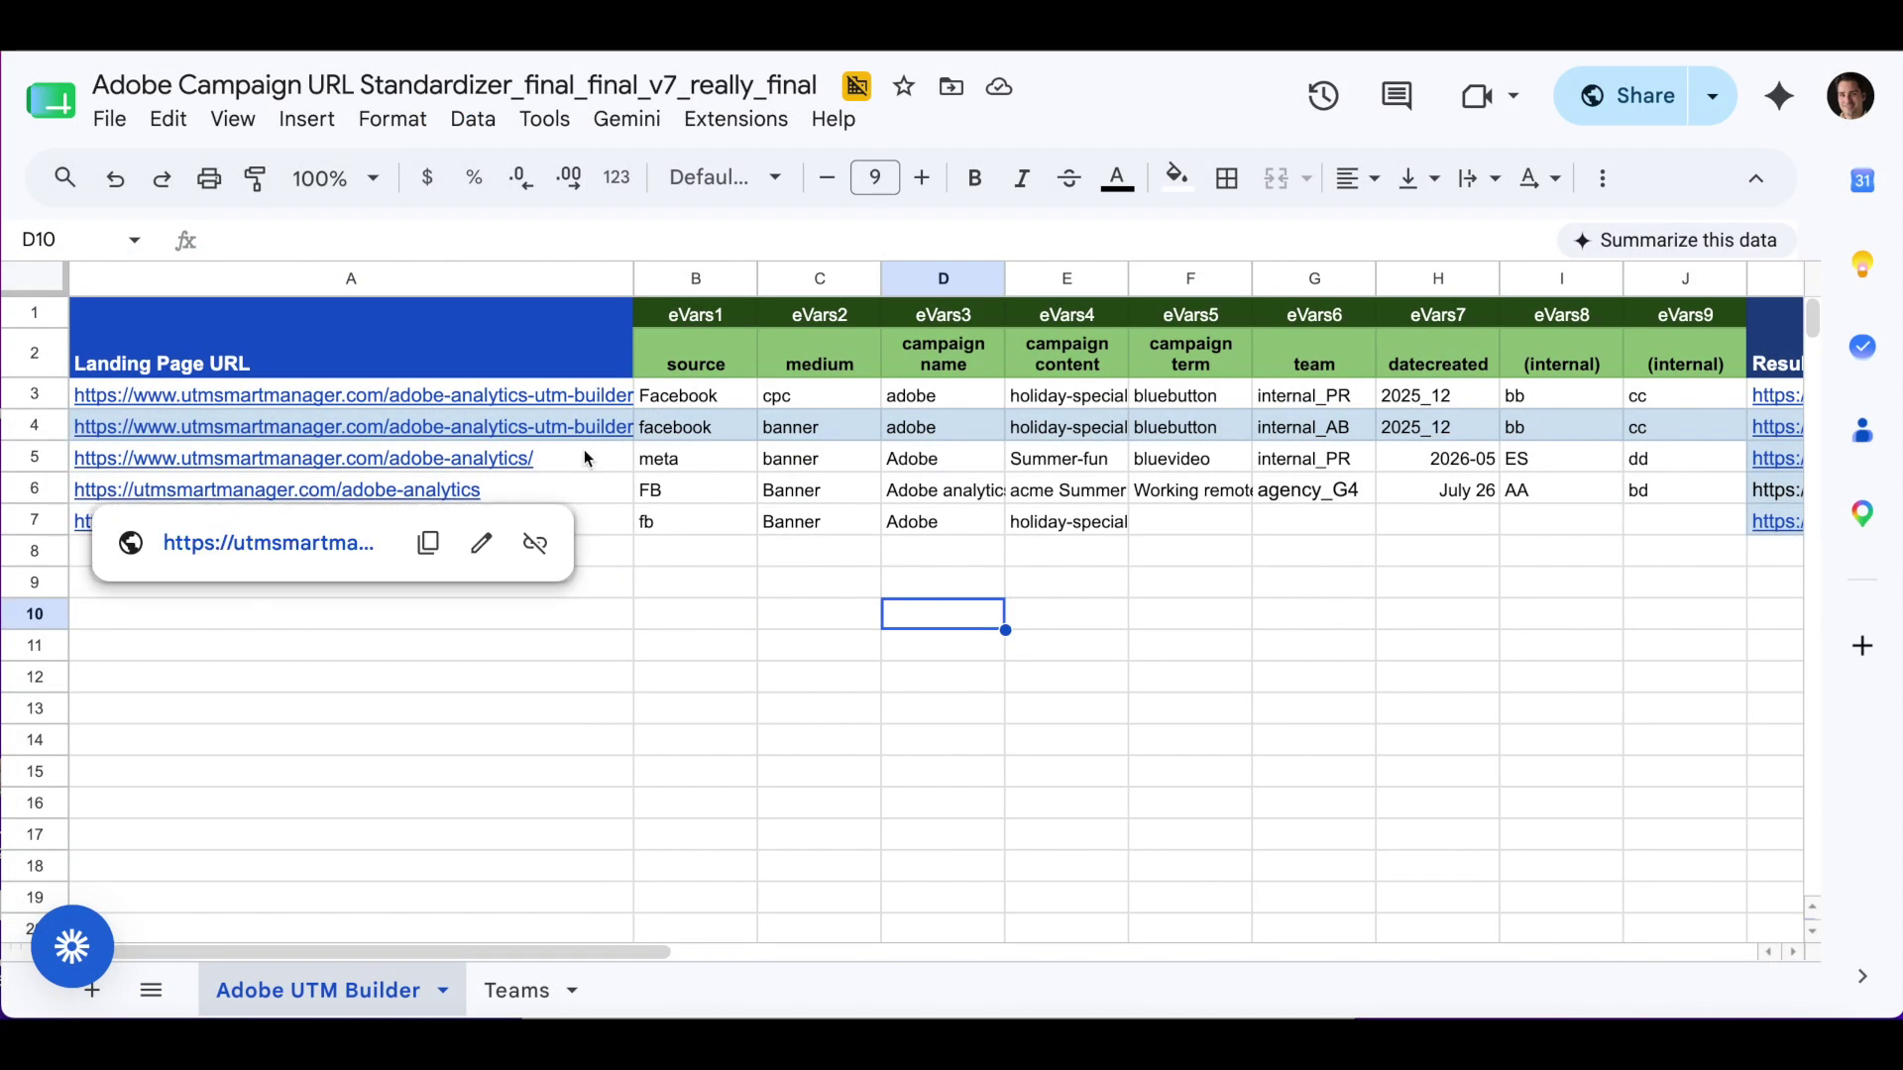
Duplicate the row 5 campaign data (A5:J5) into the empty row 8, from landing page URL through eVars9.
click(585, 458)
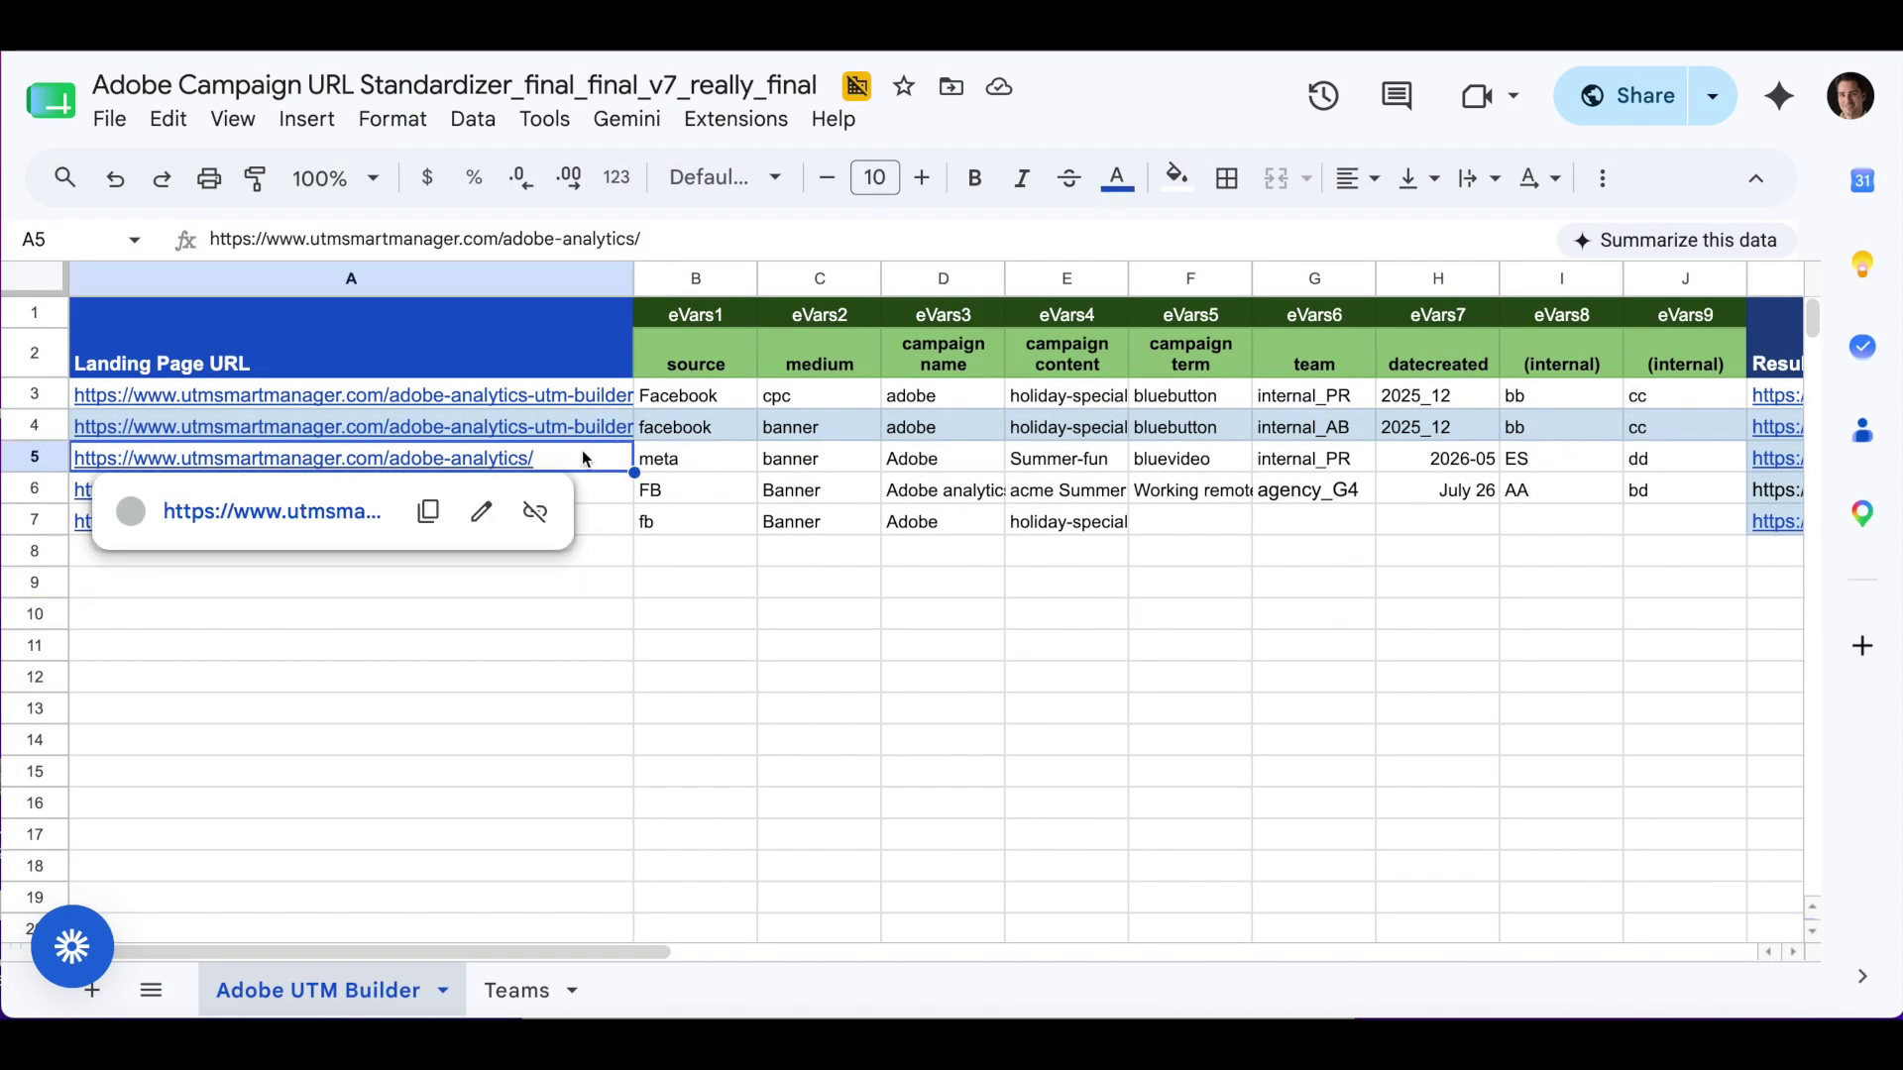
key(shift+Right)
key(shift+Right)
key(shift+Right)
key(shift+Right)
key(shift+Right)
key(shift+Right)
key(shift+Right)
key(shift+Right)
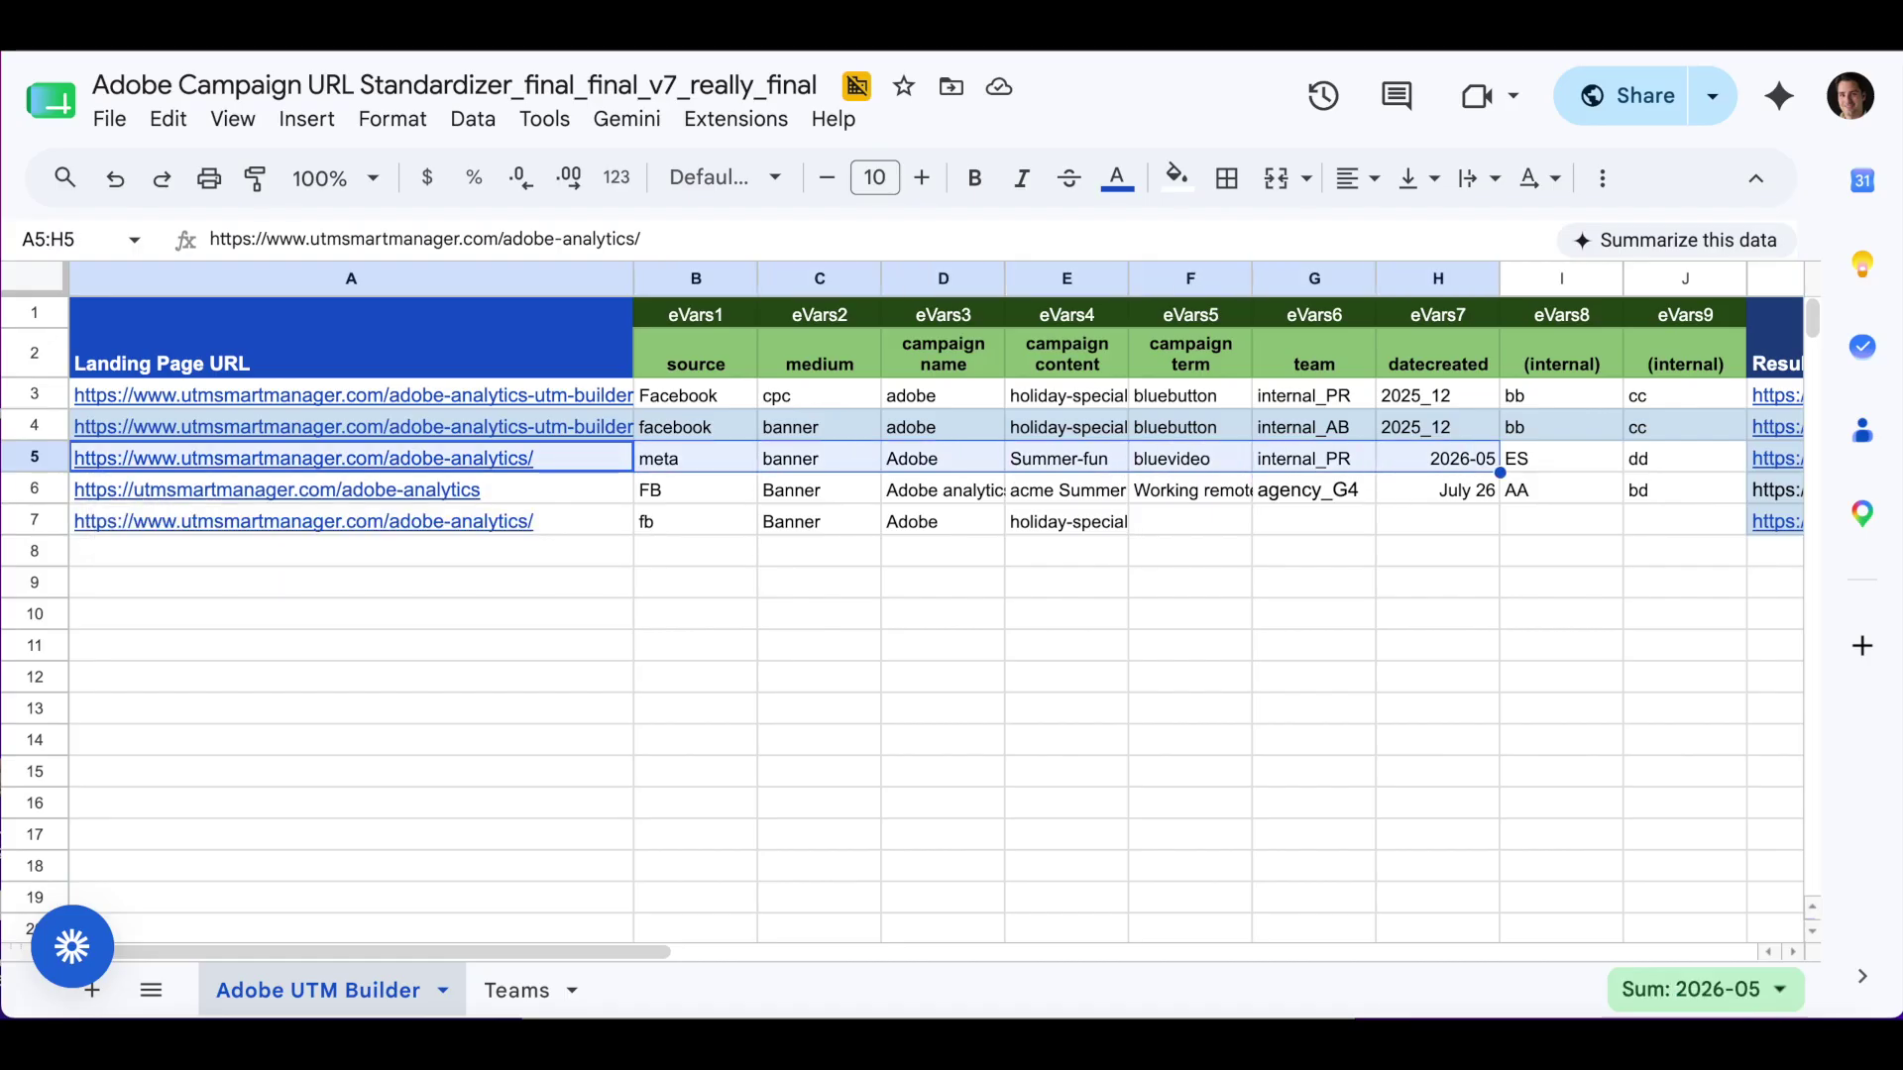
key(shift+Right)
key(ctrl+c)
key(Down)
key(Down)
key(Down)
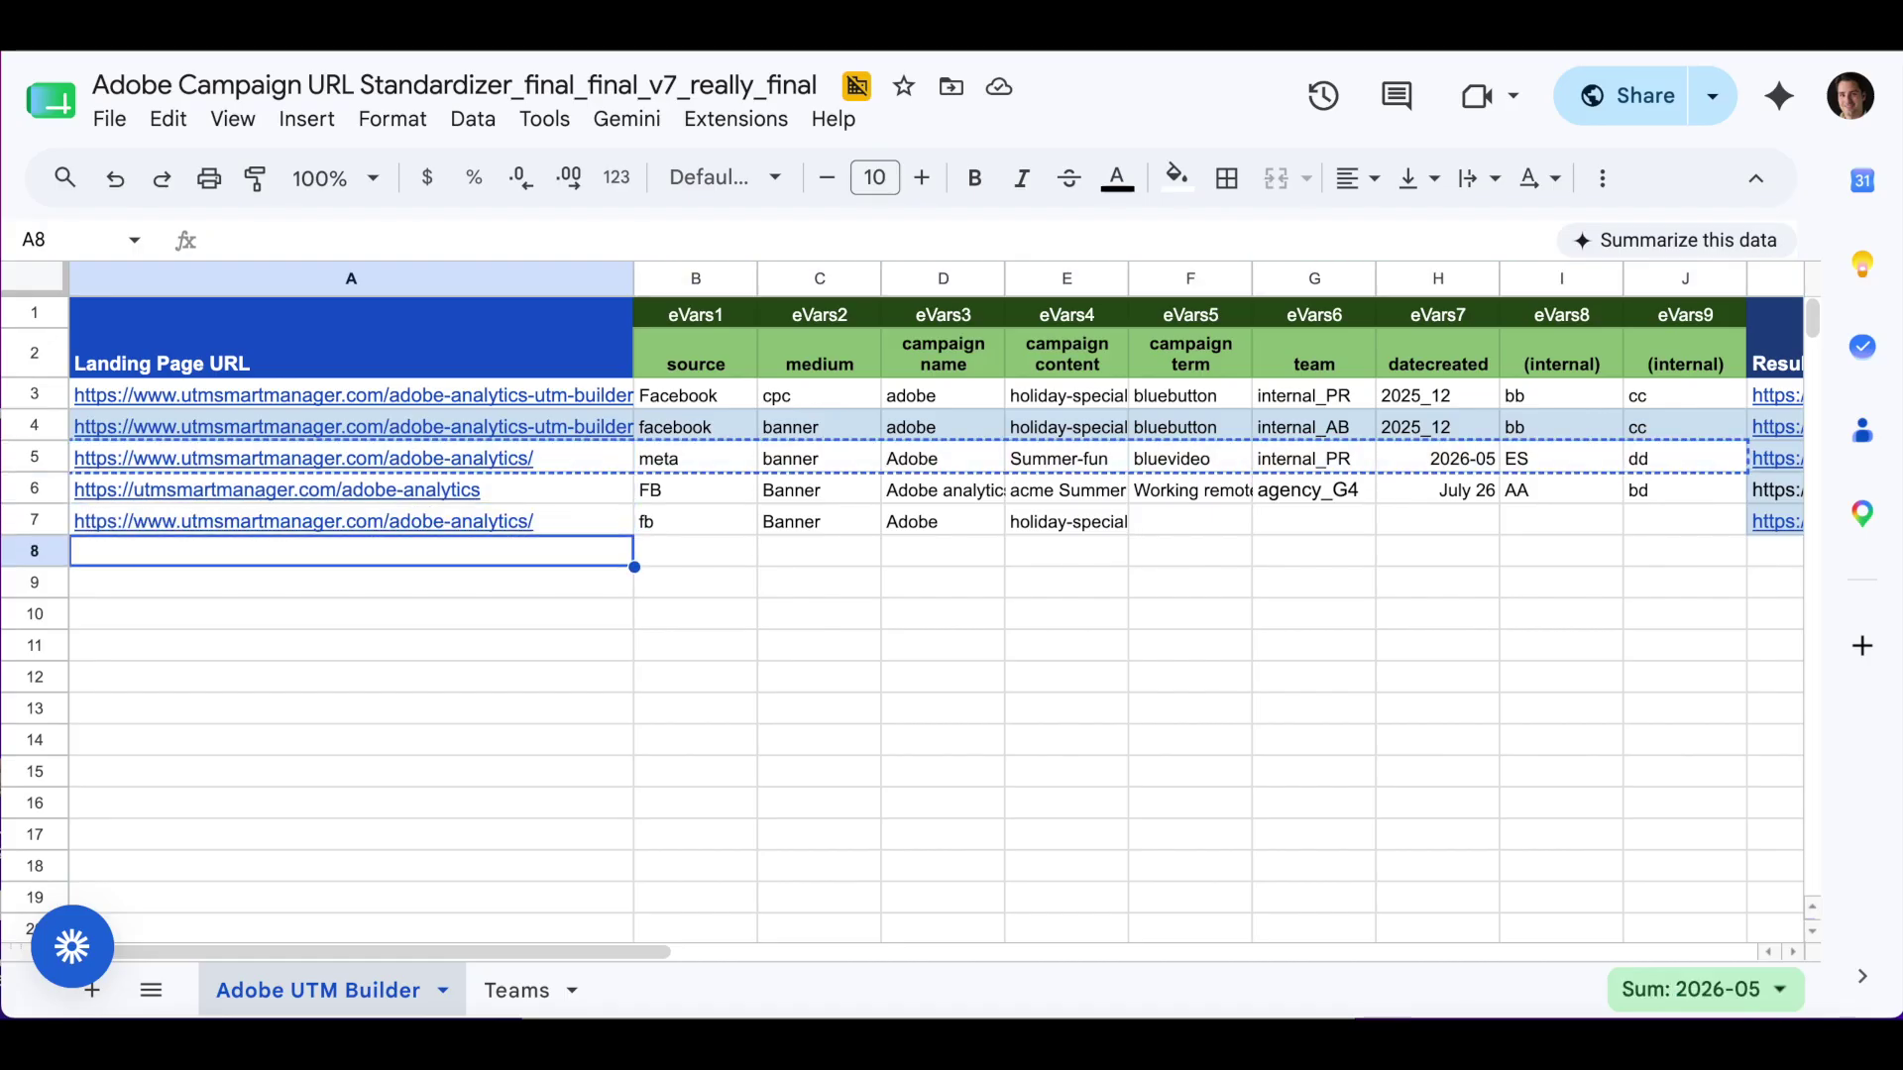
key(ctrl+v)
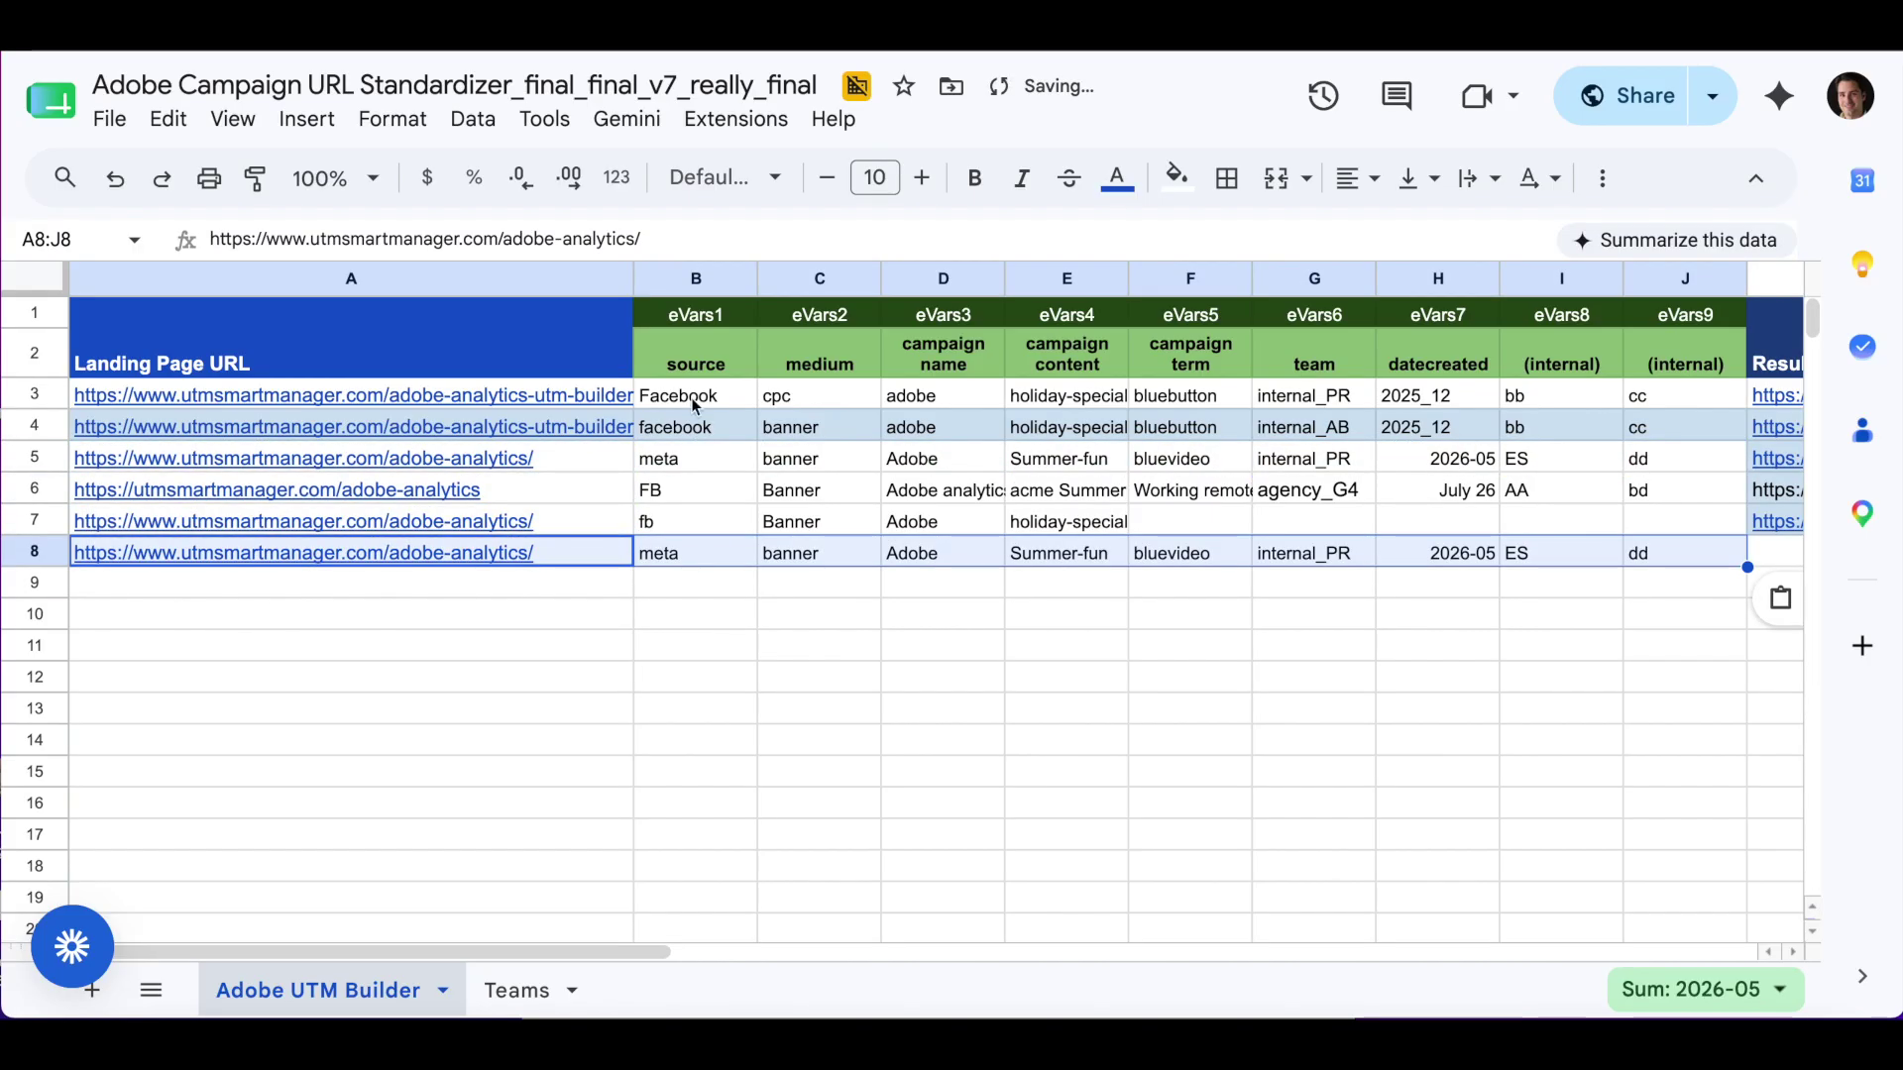
Copy the Resulting URL formula from an existing row into cell K8.
click(701, 522)
click(692, 553)
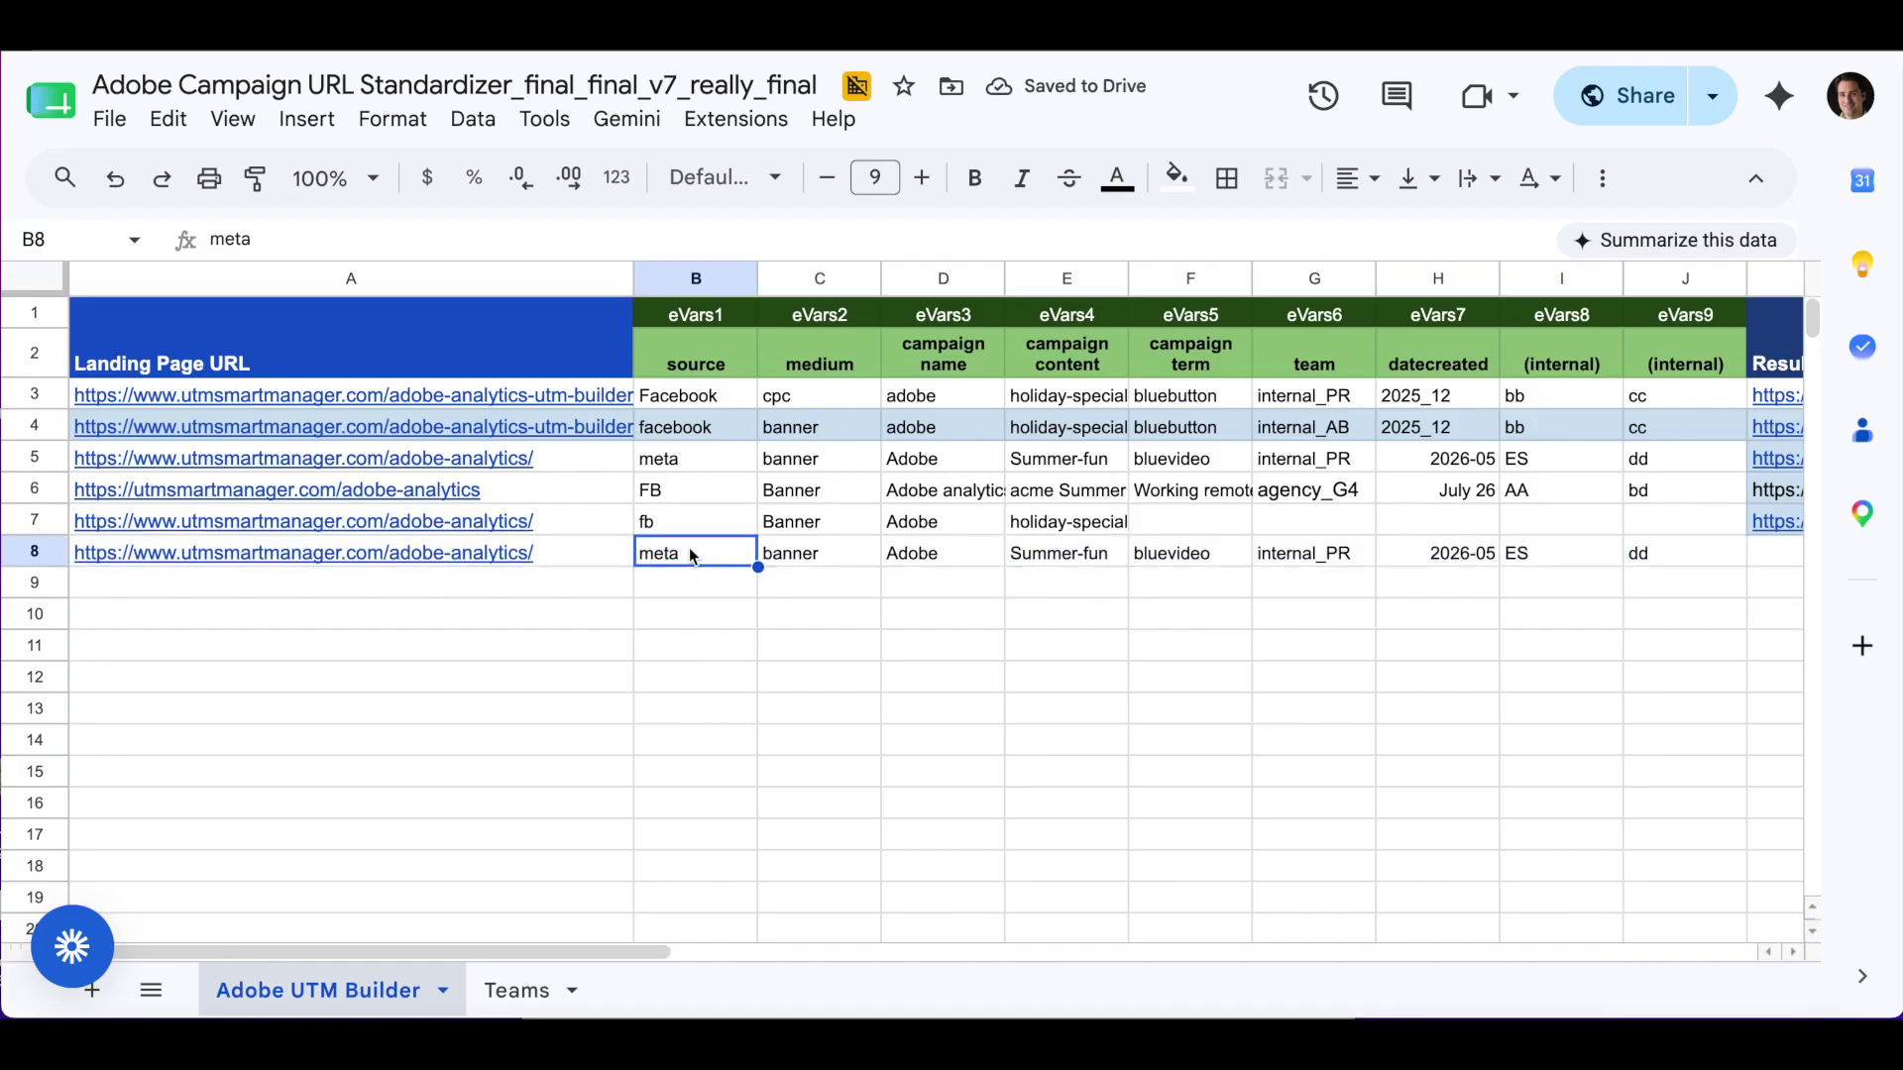
scroll(688, 547, right, 5)
click(1329, 514)
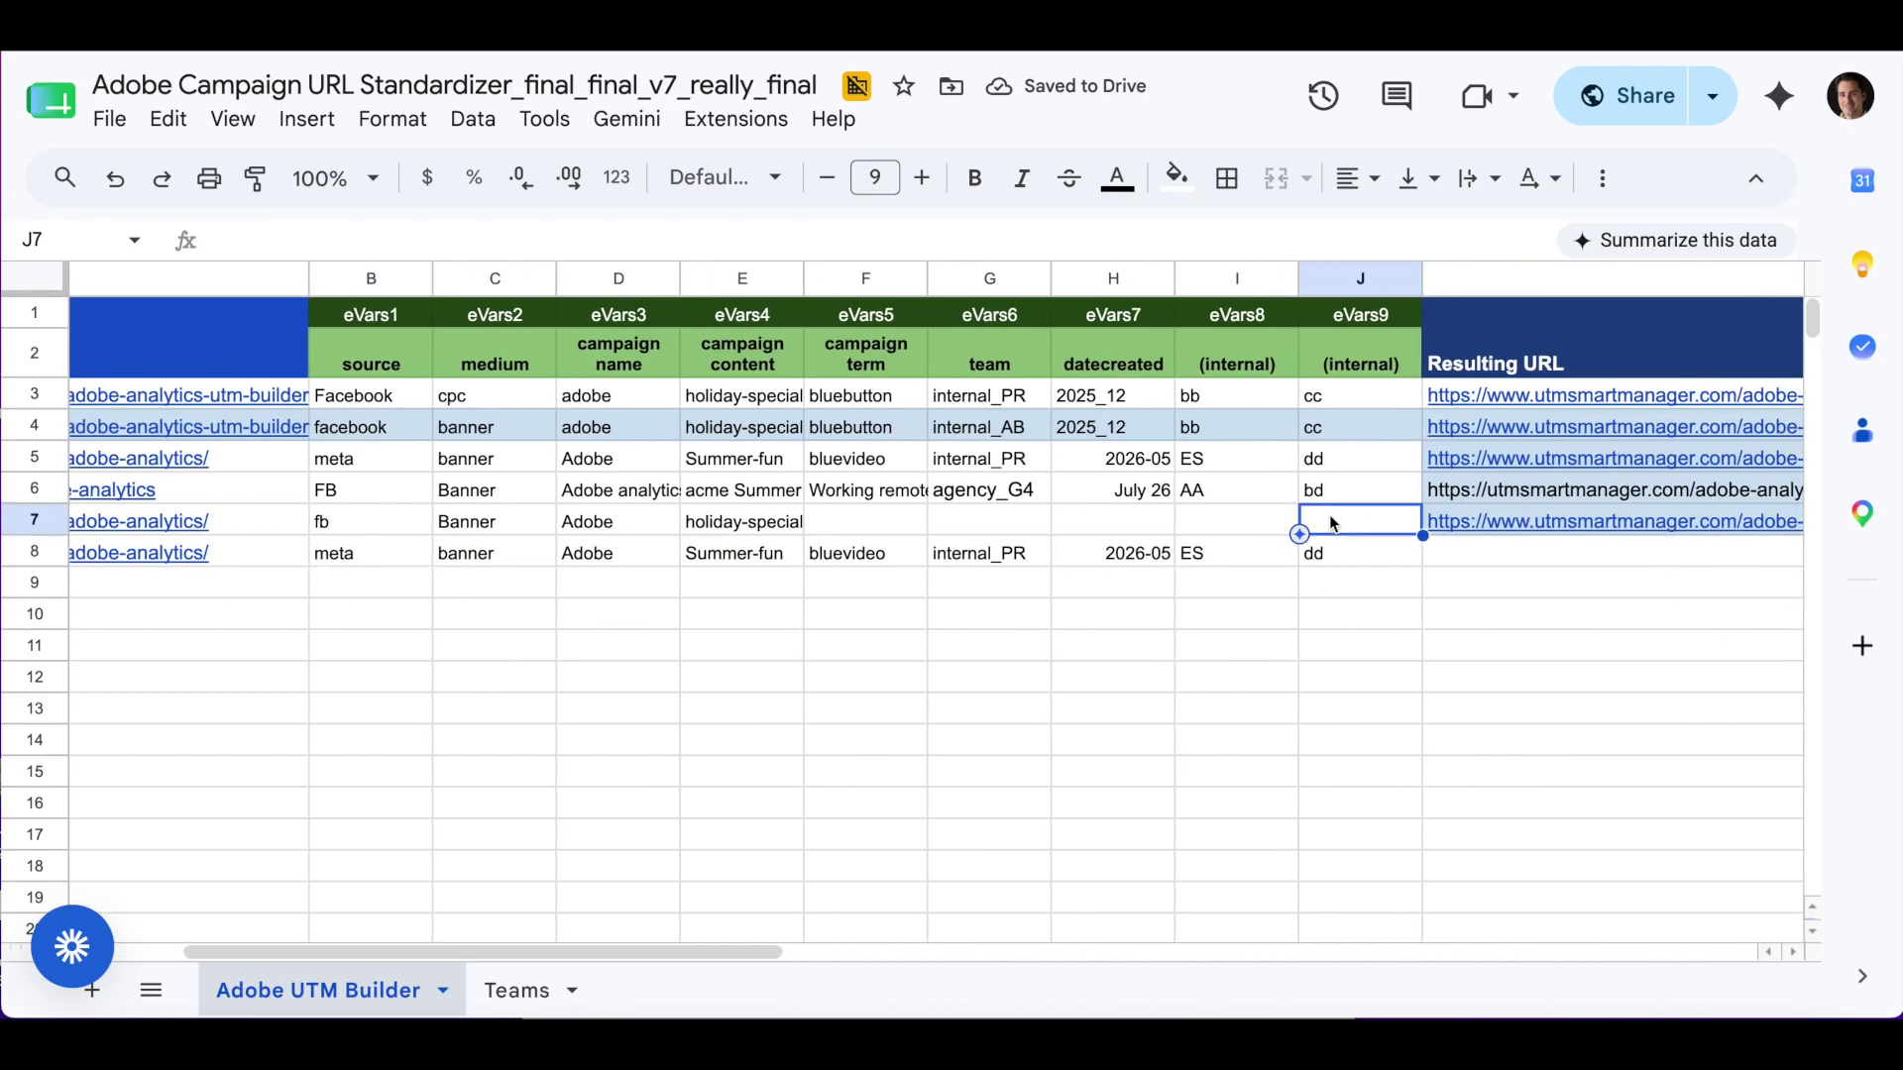
key(Right)
key(Up)
key(ctrl+c)
key(Down)
key(Down)
key(ctrl+v)
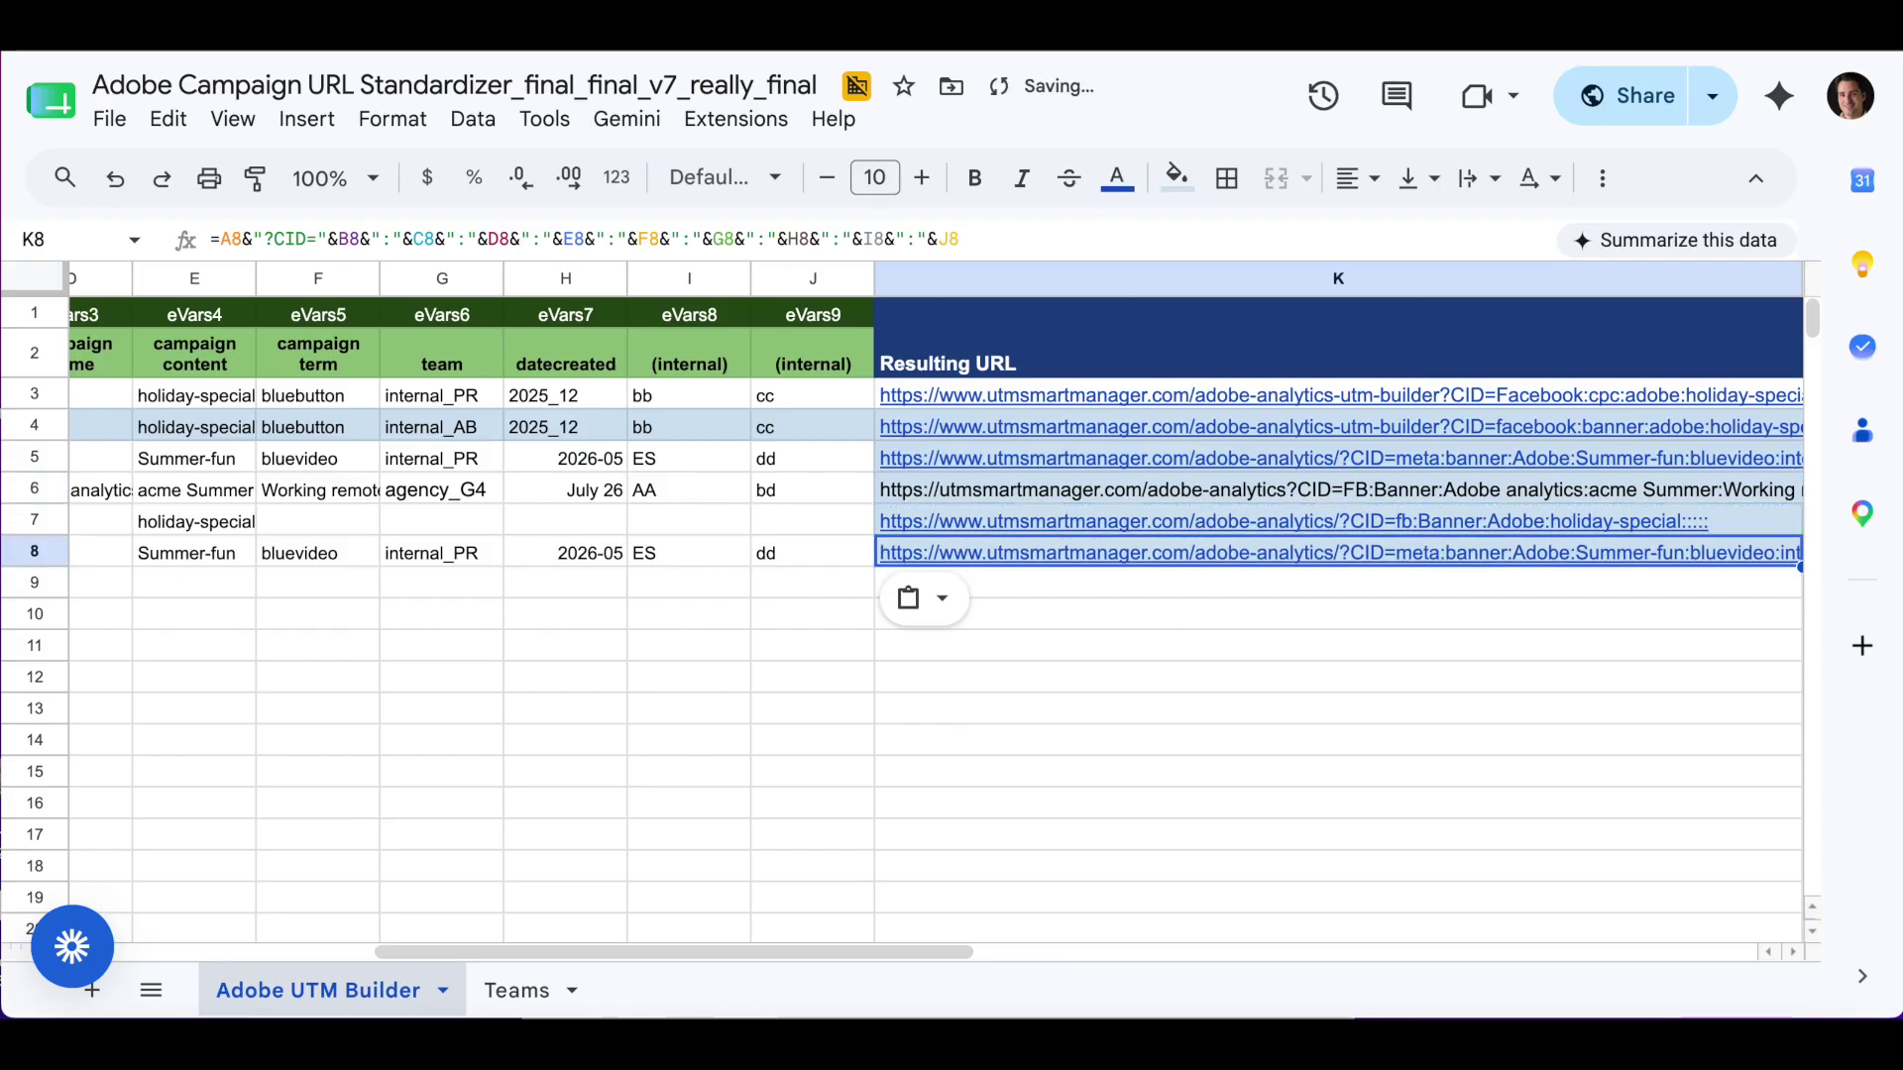
Autofill the campaign data in A5:J8 down through row 17.
key(Home)
drag(615, 461, 1180, 656)
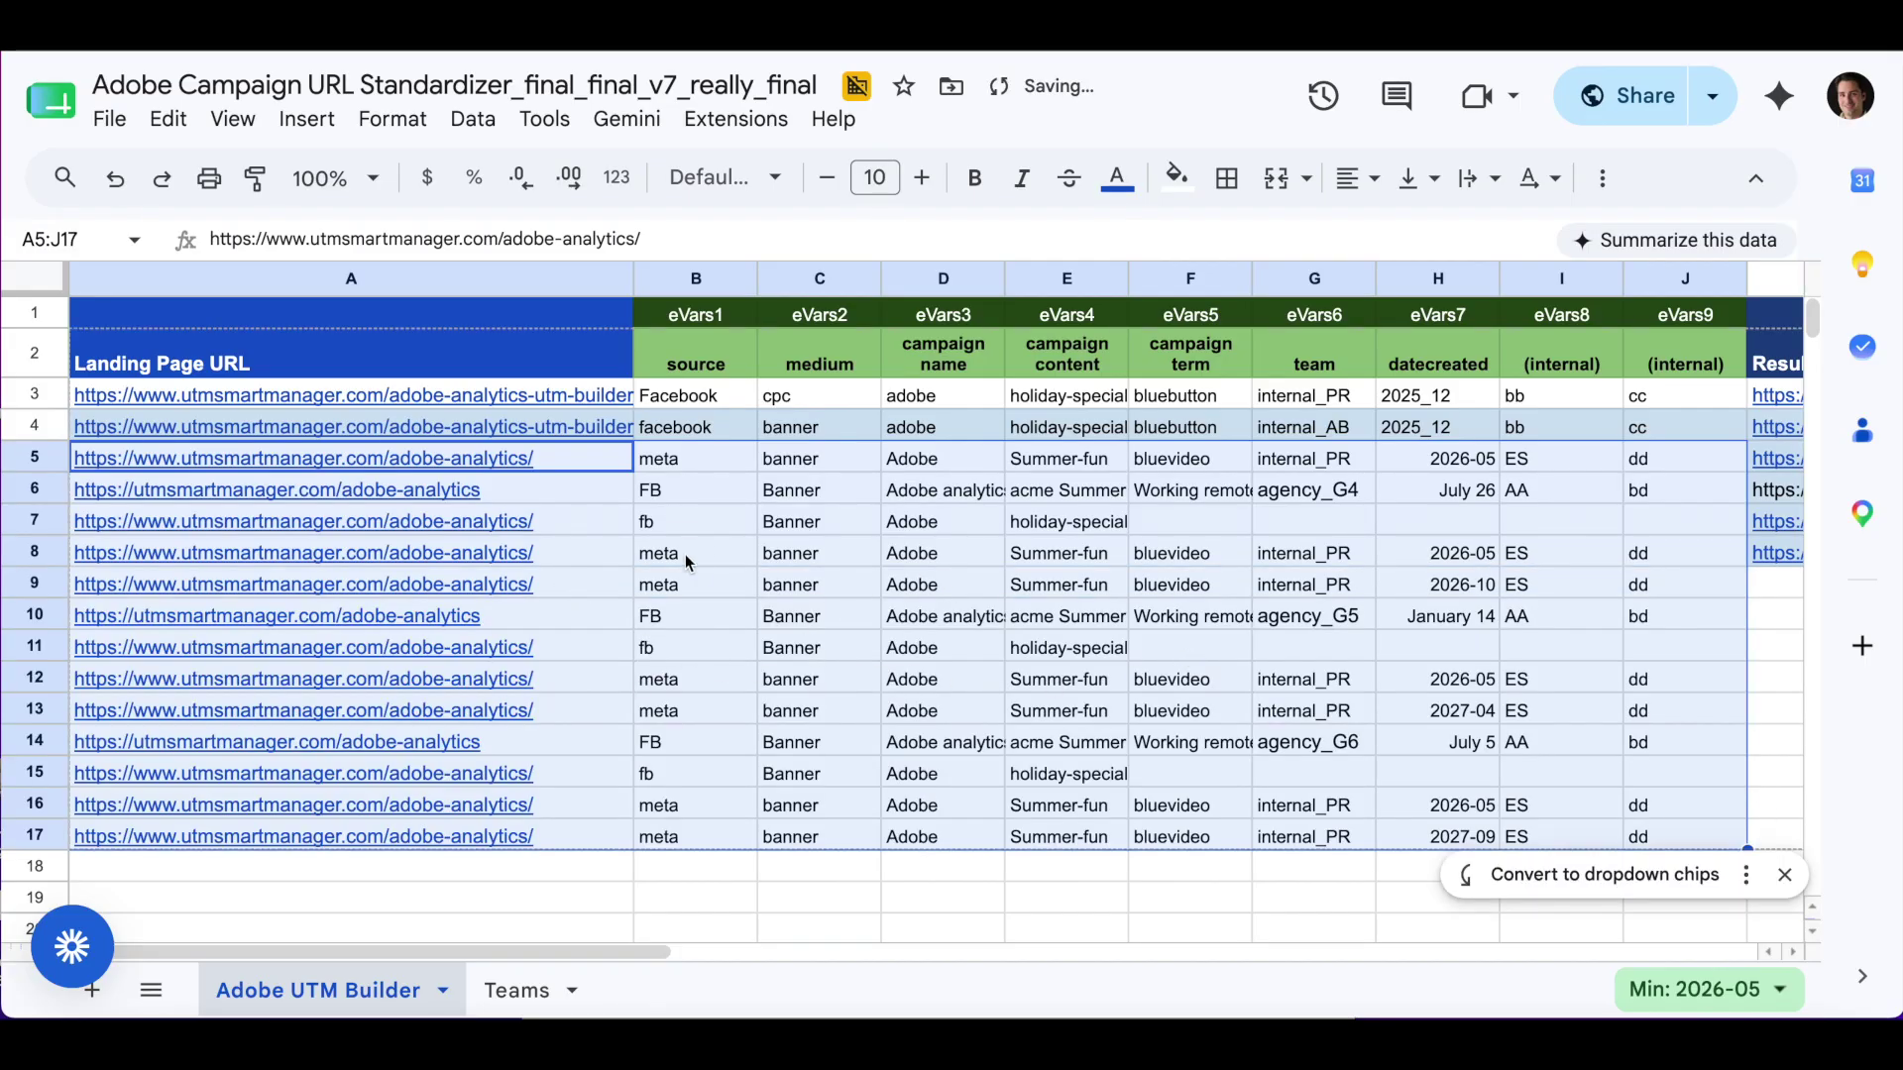
Change the source in B8 to Meta and the source in B9 to Facebook.
click(688, 562)
text(Meta)
key(Return)
text(F)
text(eacebook)
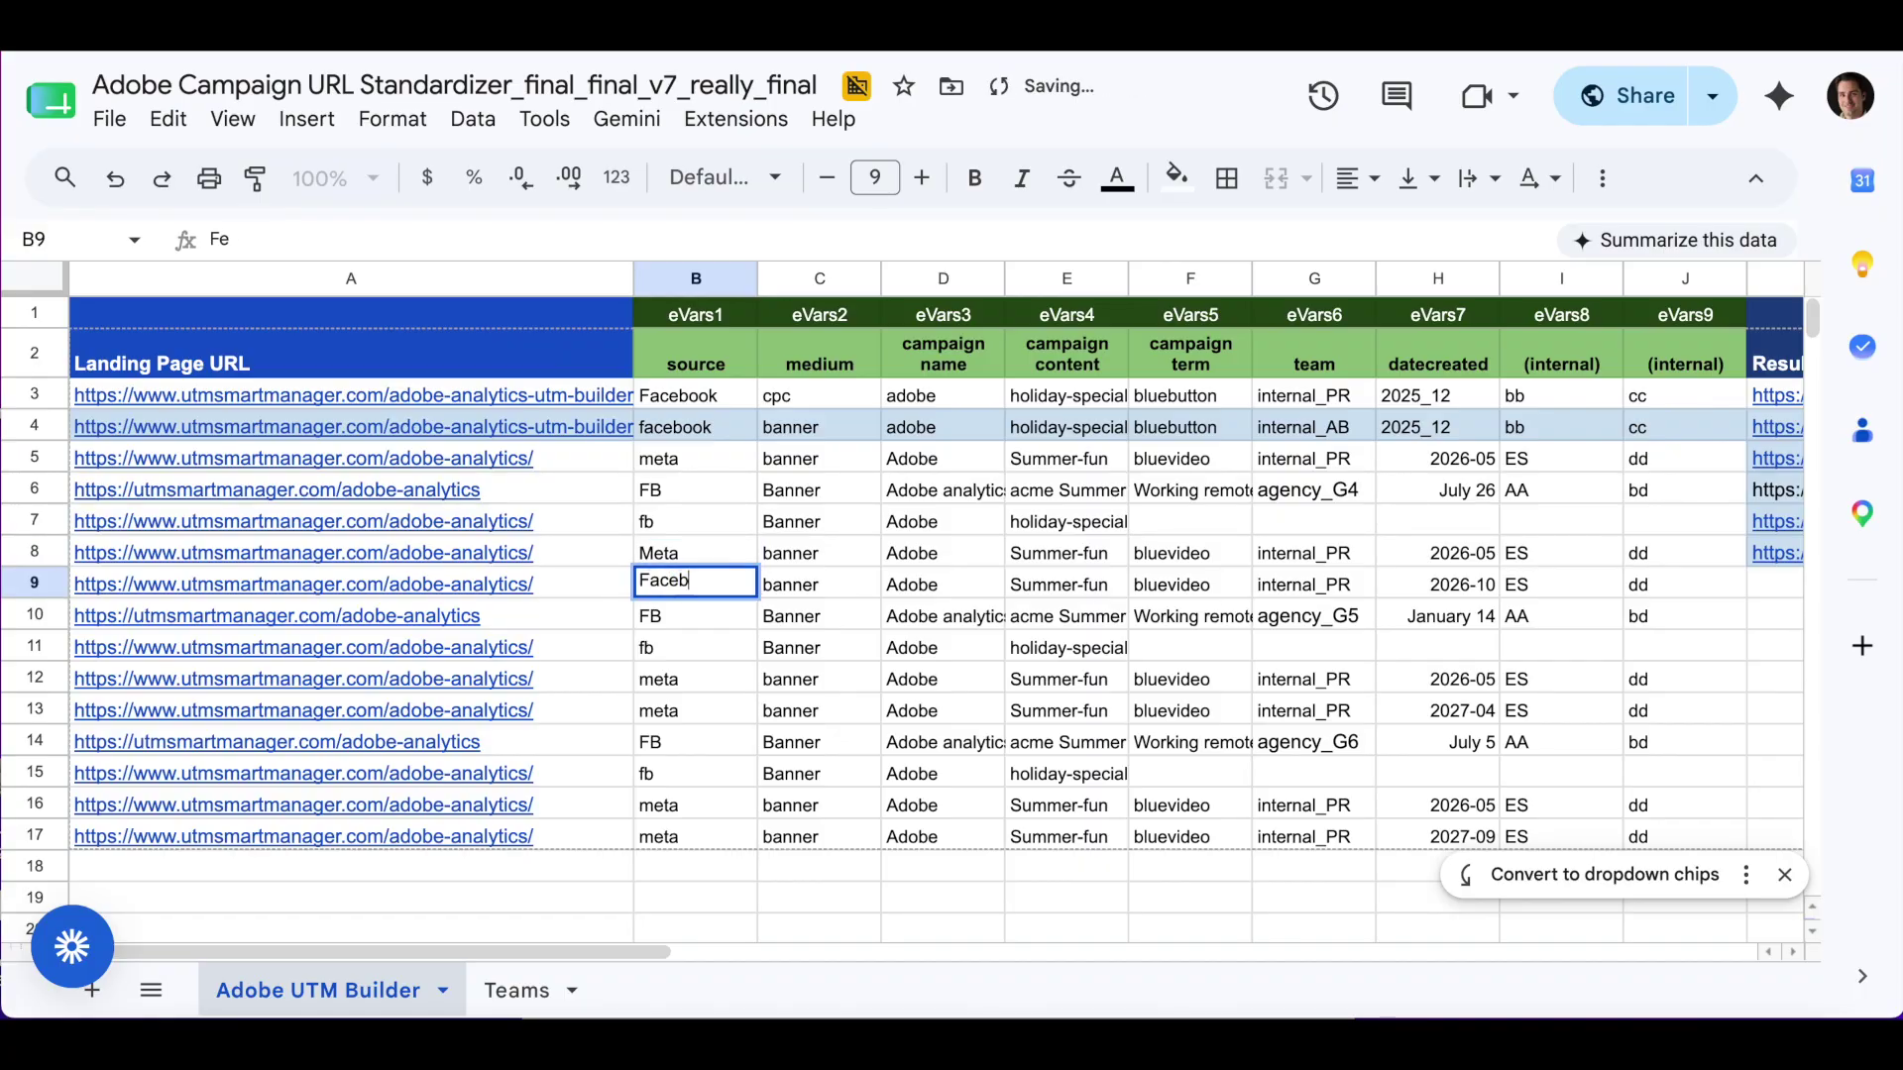
key(Return)
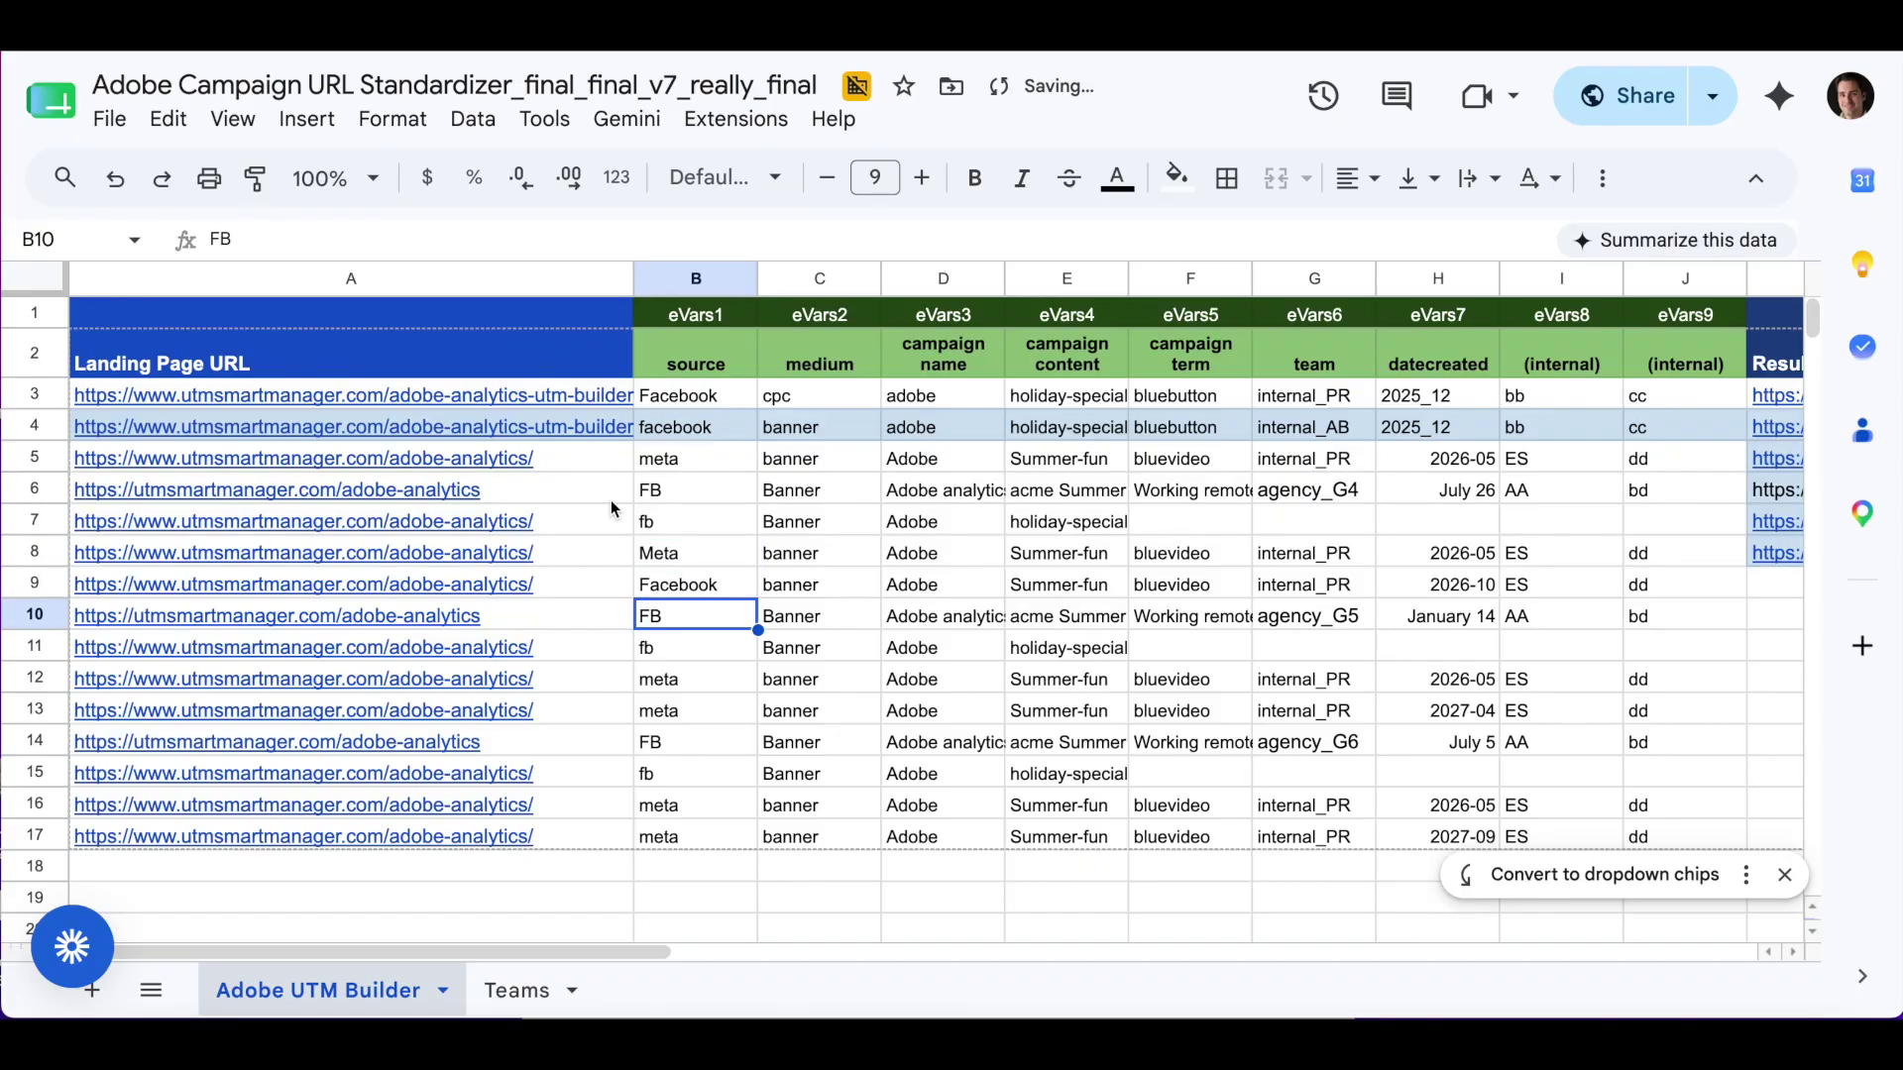
Enter UGH in the first empty Landing Page URL cell, A18.
click(520, 868)
text(UGH)
key(Return)
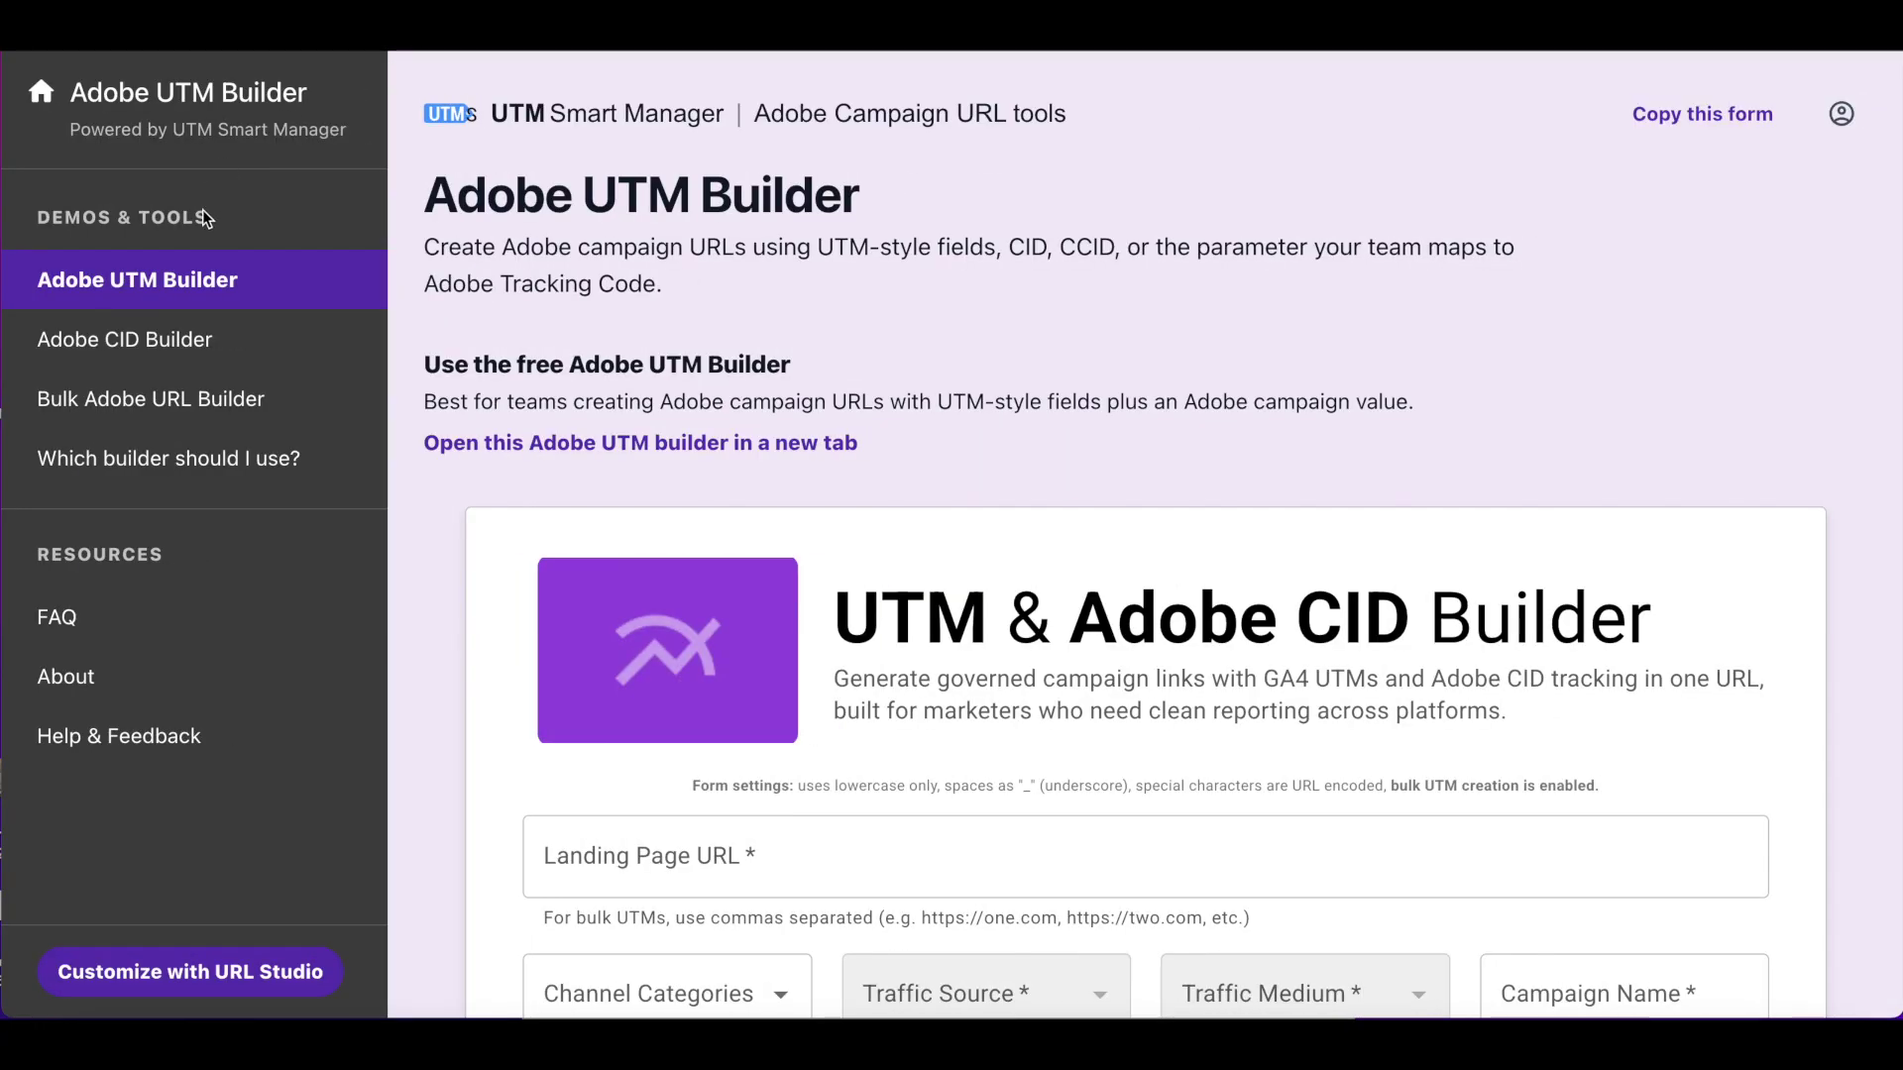
Switch to the Adobe UTM Builder page and highlight the form settings note above the Landing Page URL field.
scroll(507, 303, down, 2)
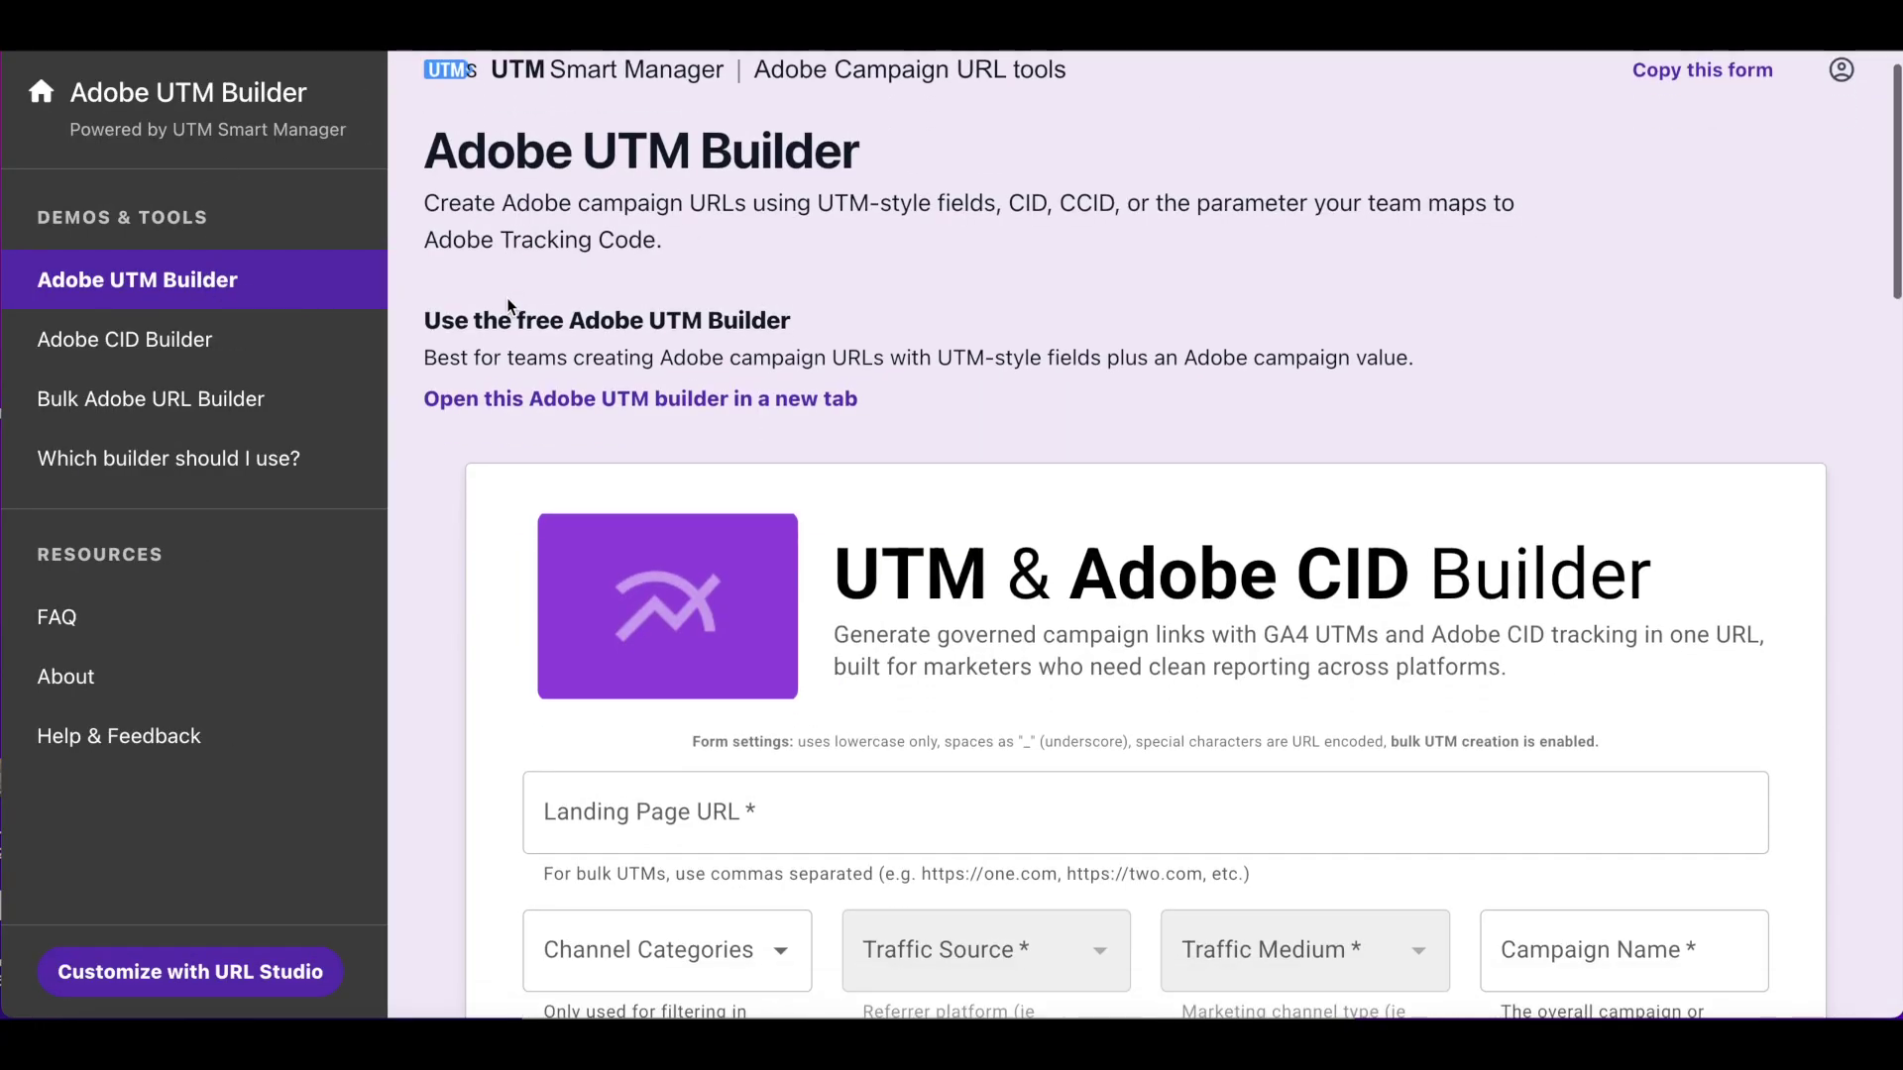
scroll(507, 298, down, 2)
scroll(508, 297, down, 2)
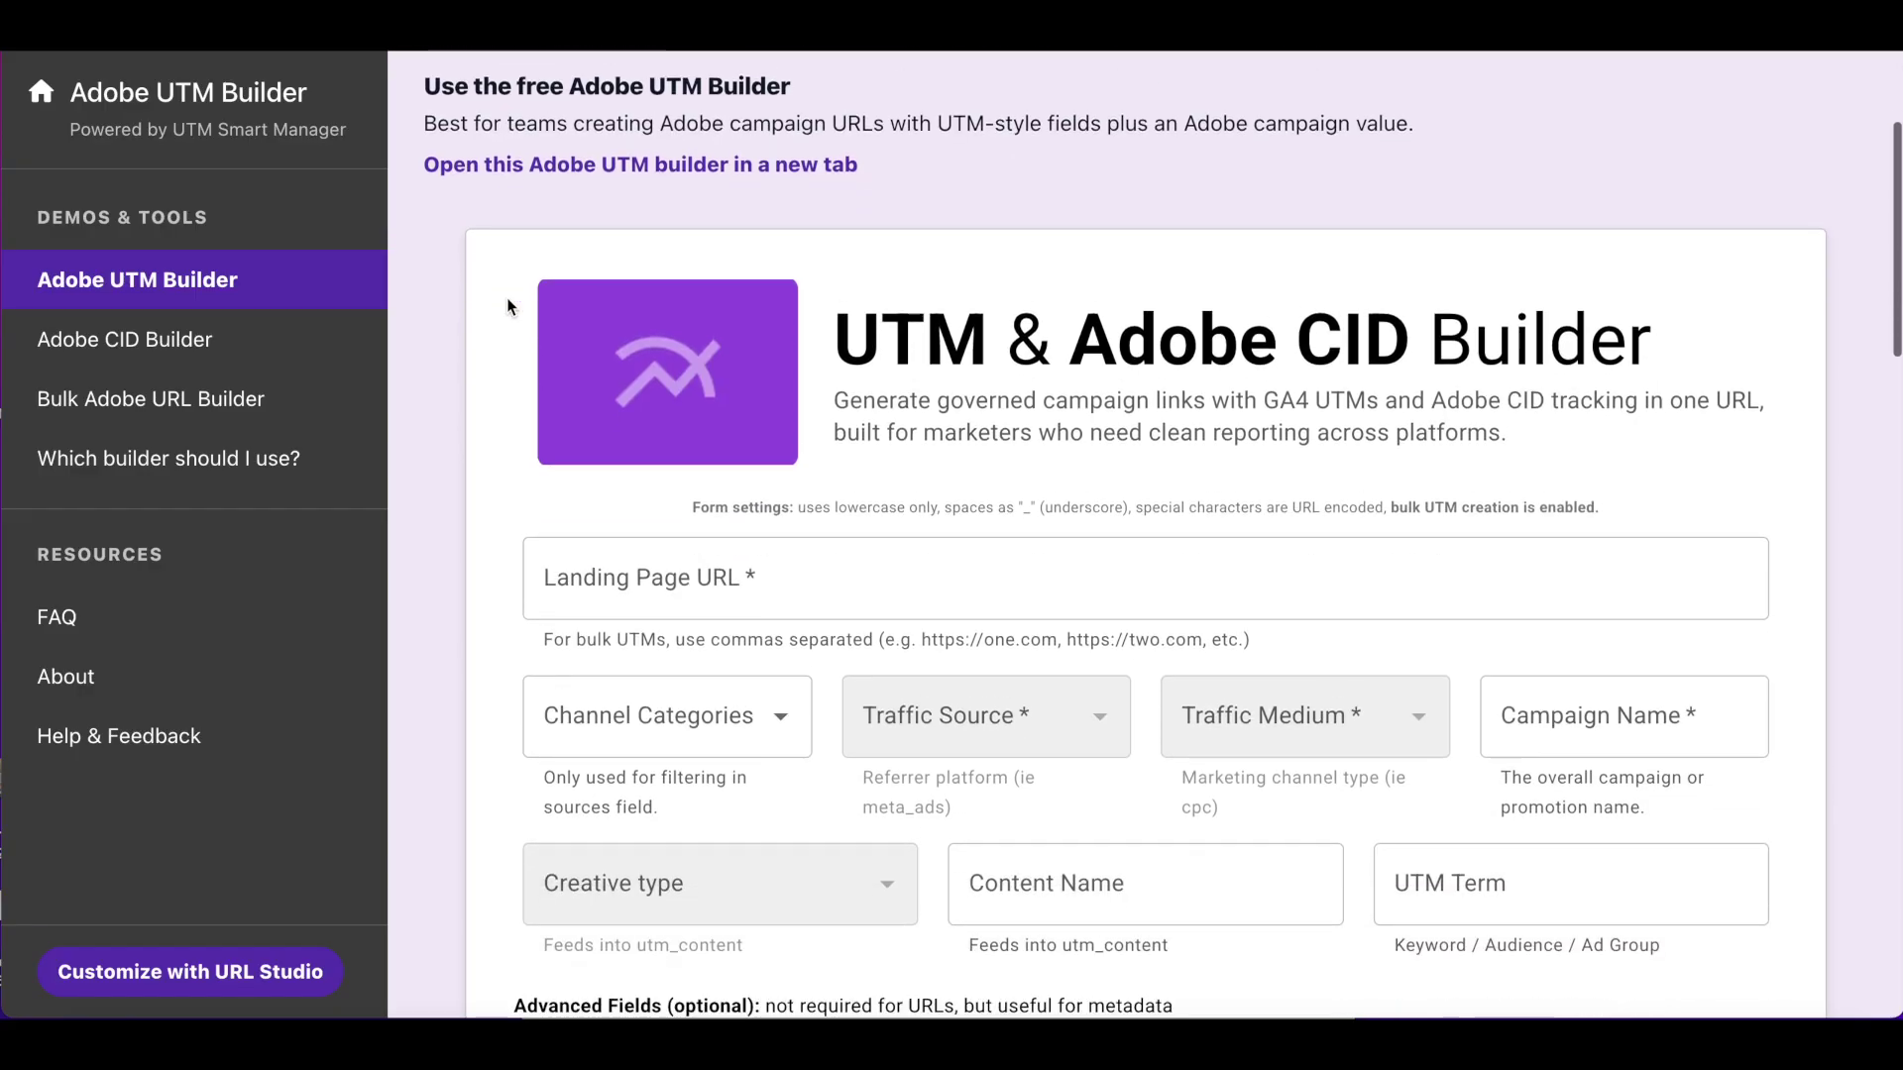
scroll(507, 297, down, 4)
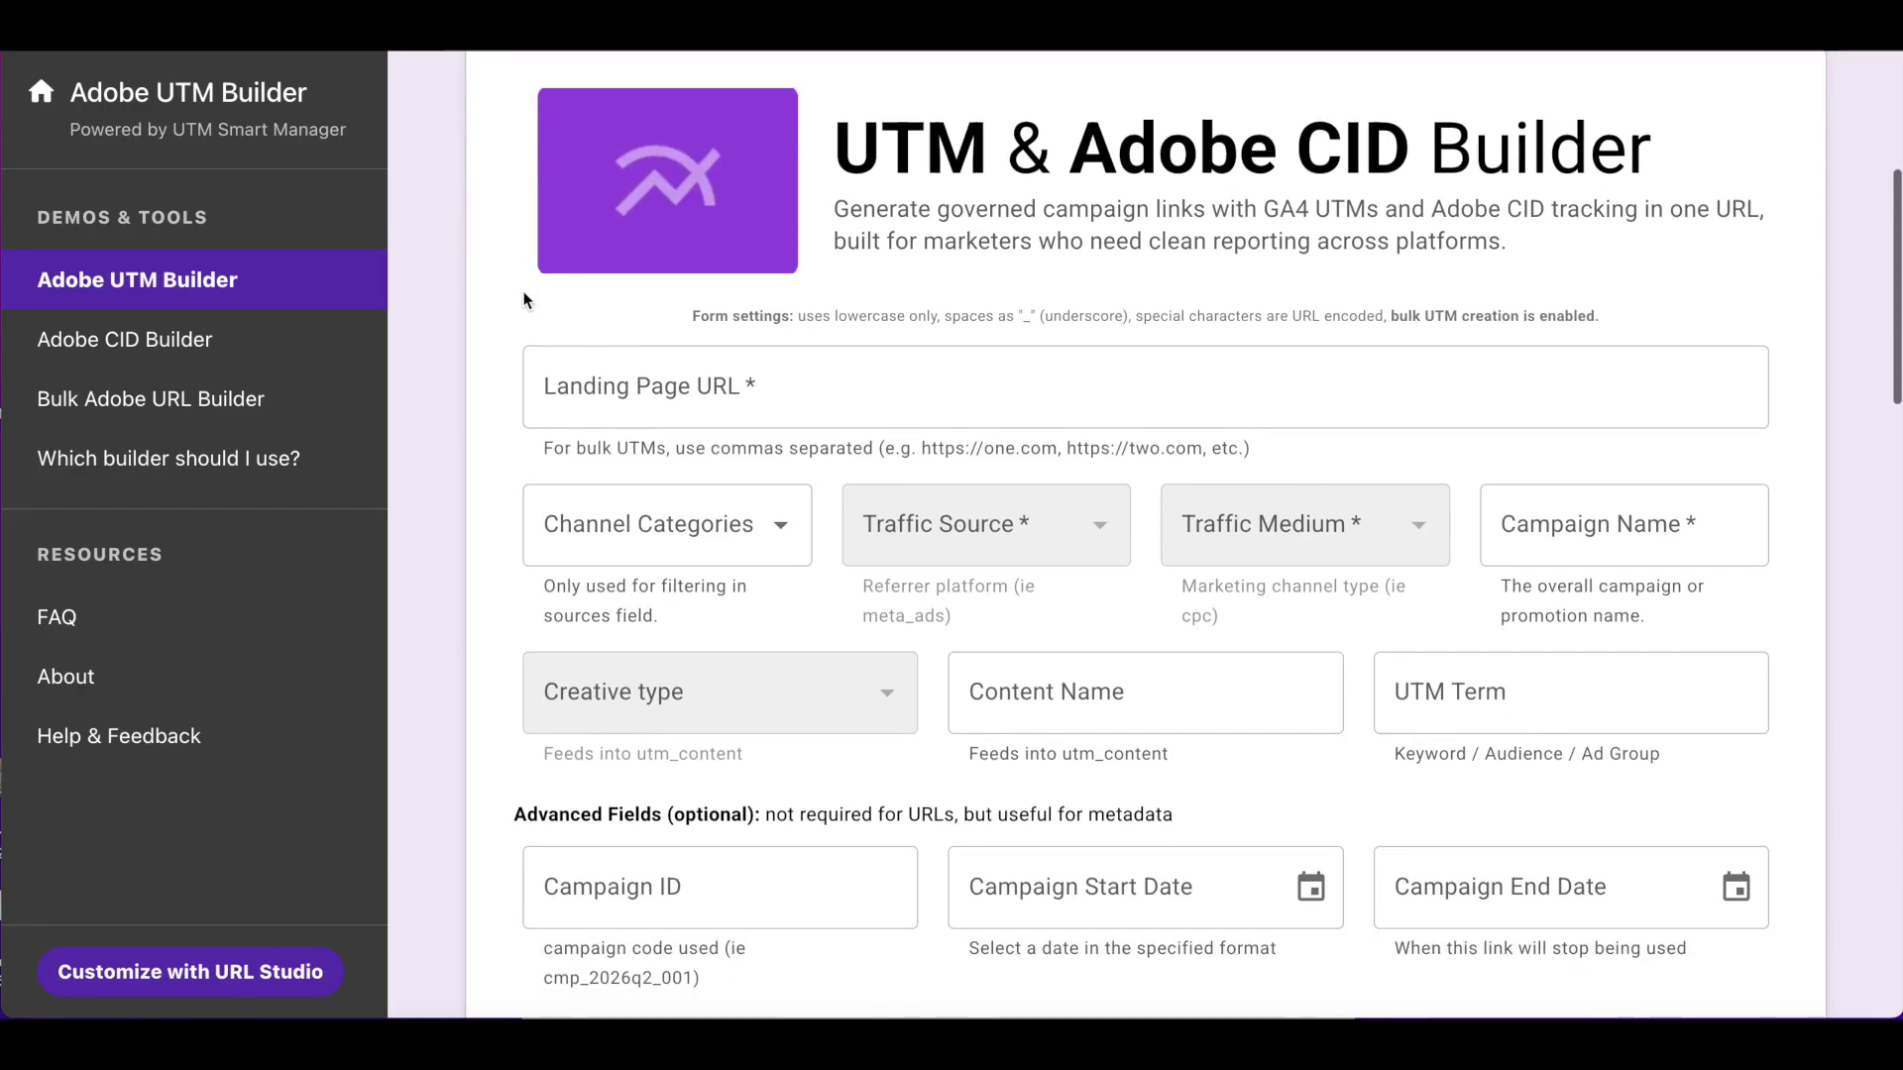
triple_click(769, 316)
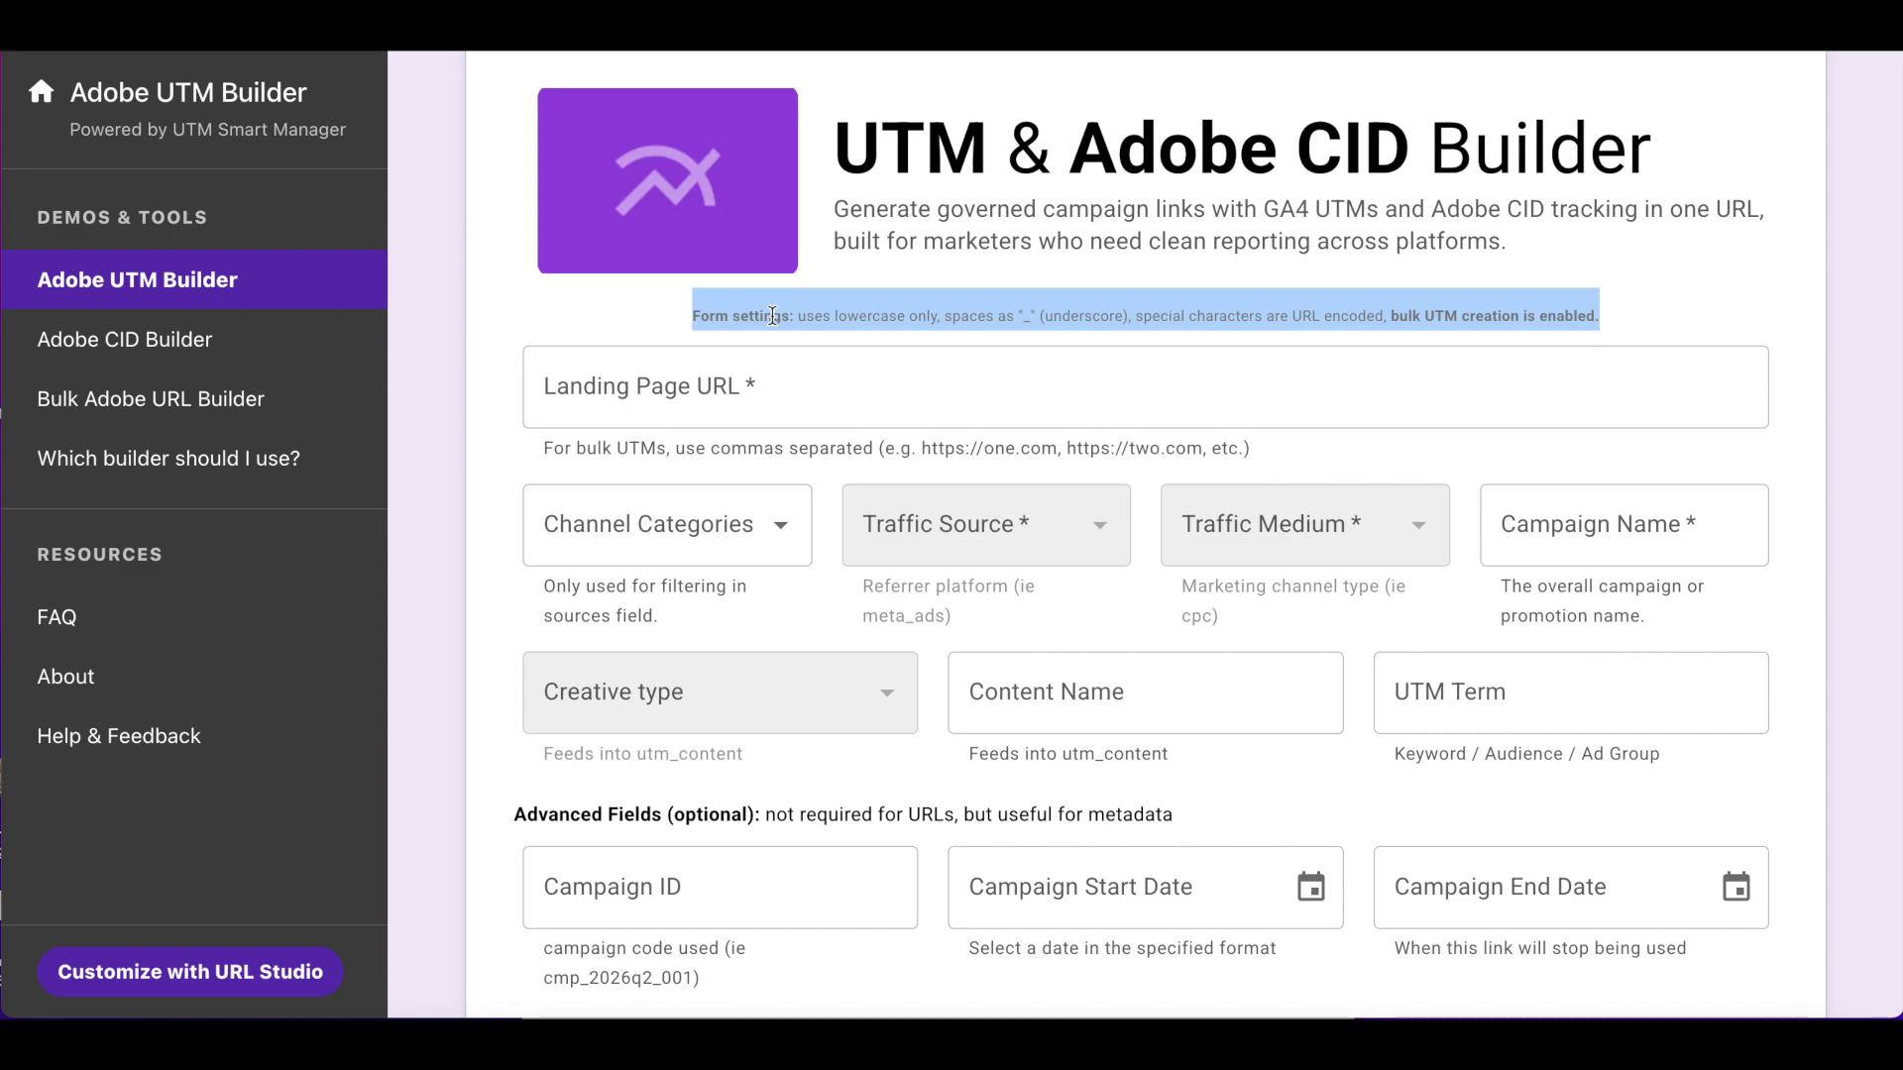
click(709, 376)
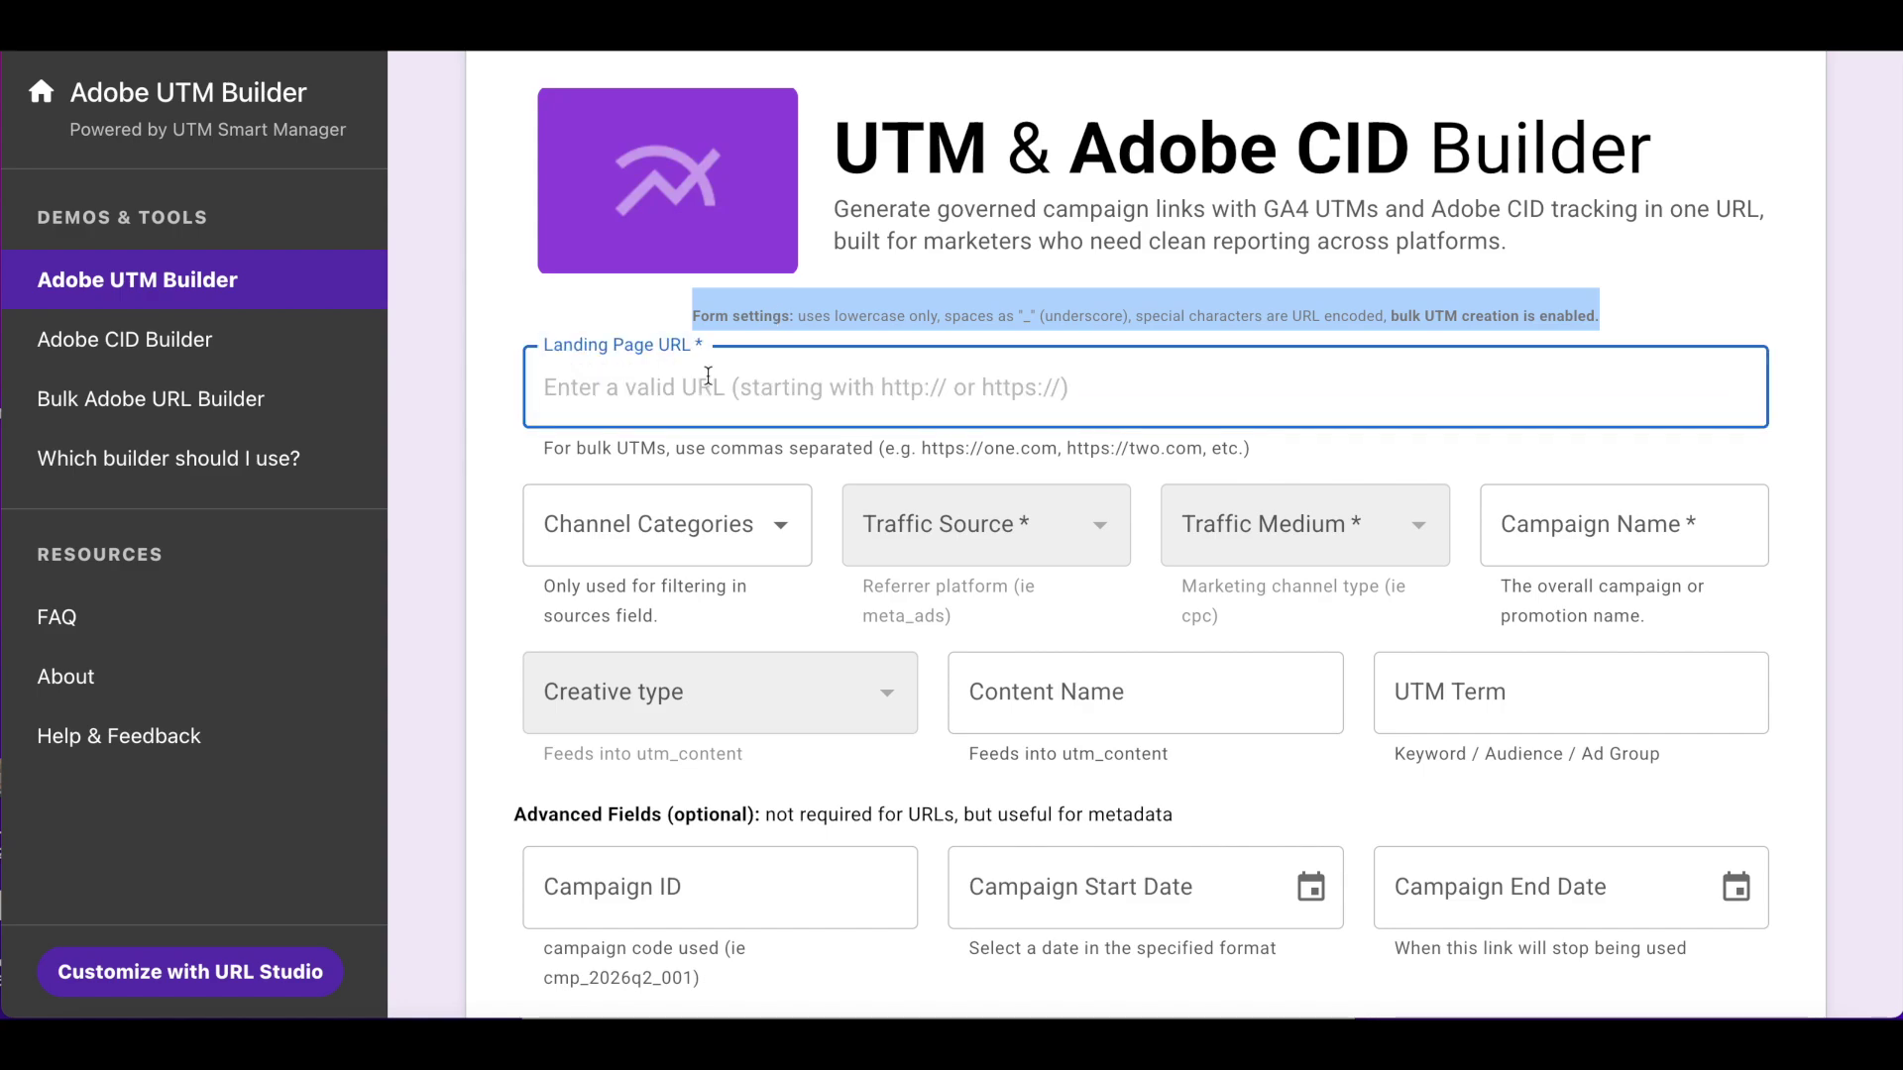
text(https://ut)
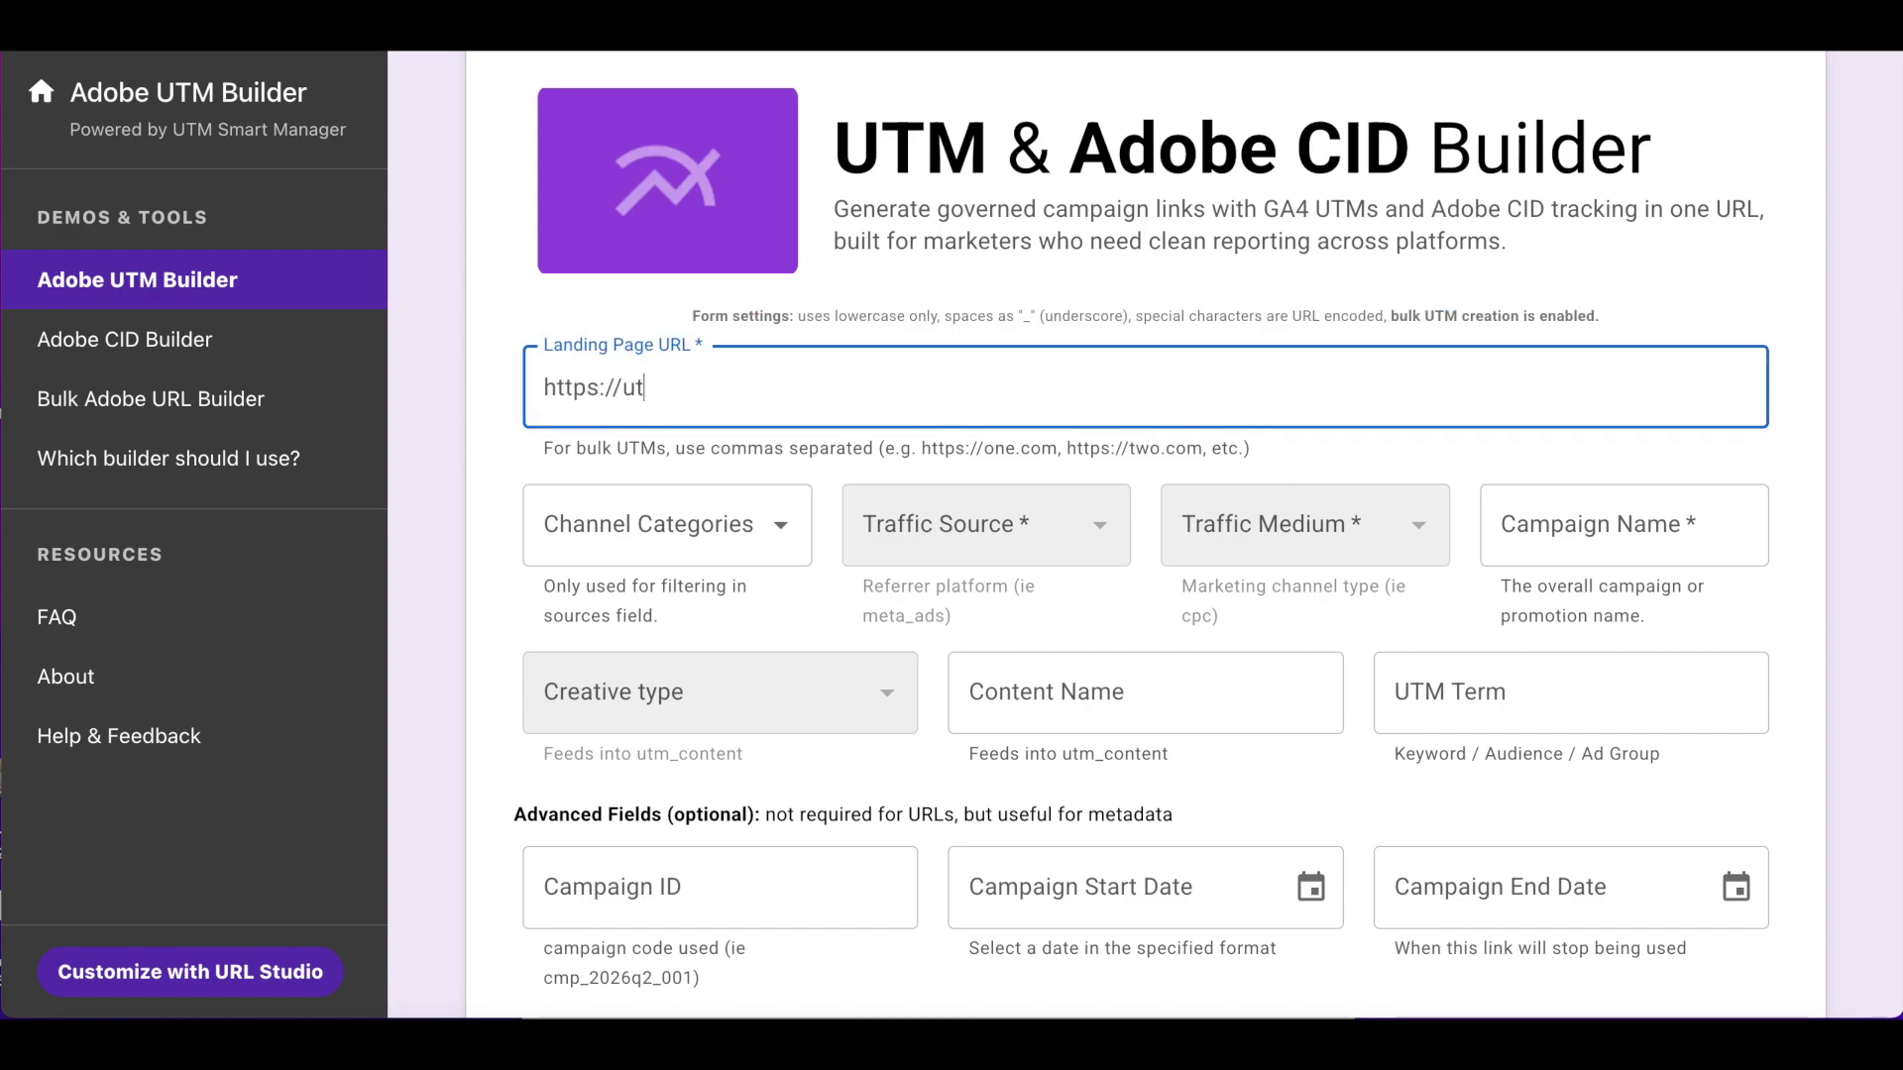
text(msmartmanager.com/ad)
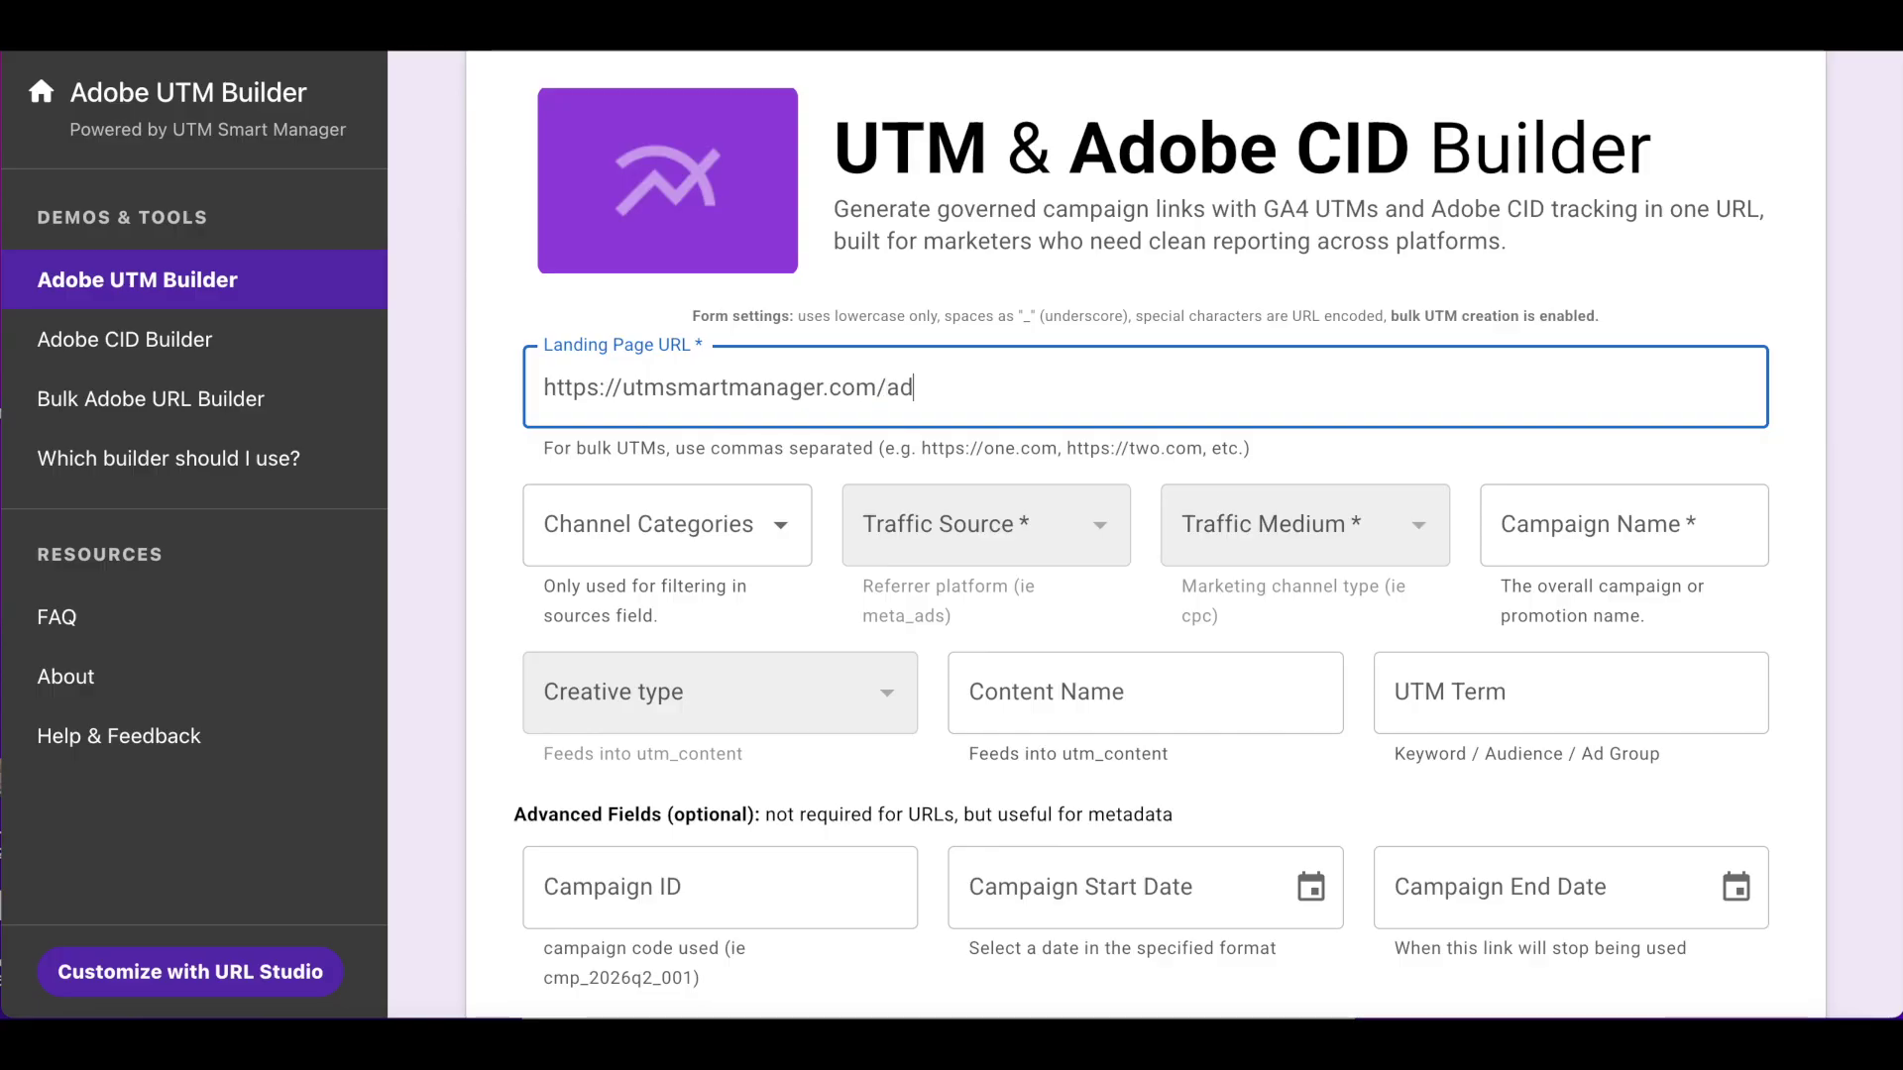
text(obe-analyatics)
key(BackSpace)
key(BackSpace)
key(BackSpace)
key(BackSpace)
key(BackSpace)
text(tics)
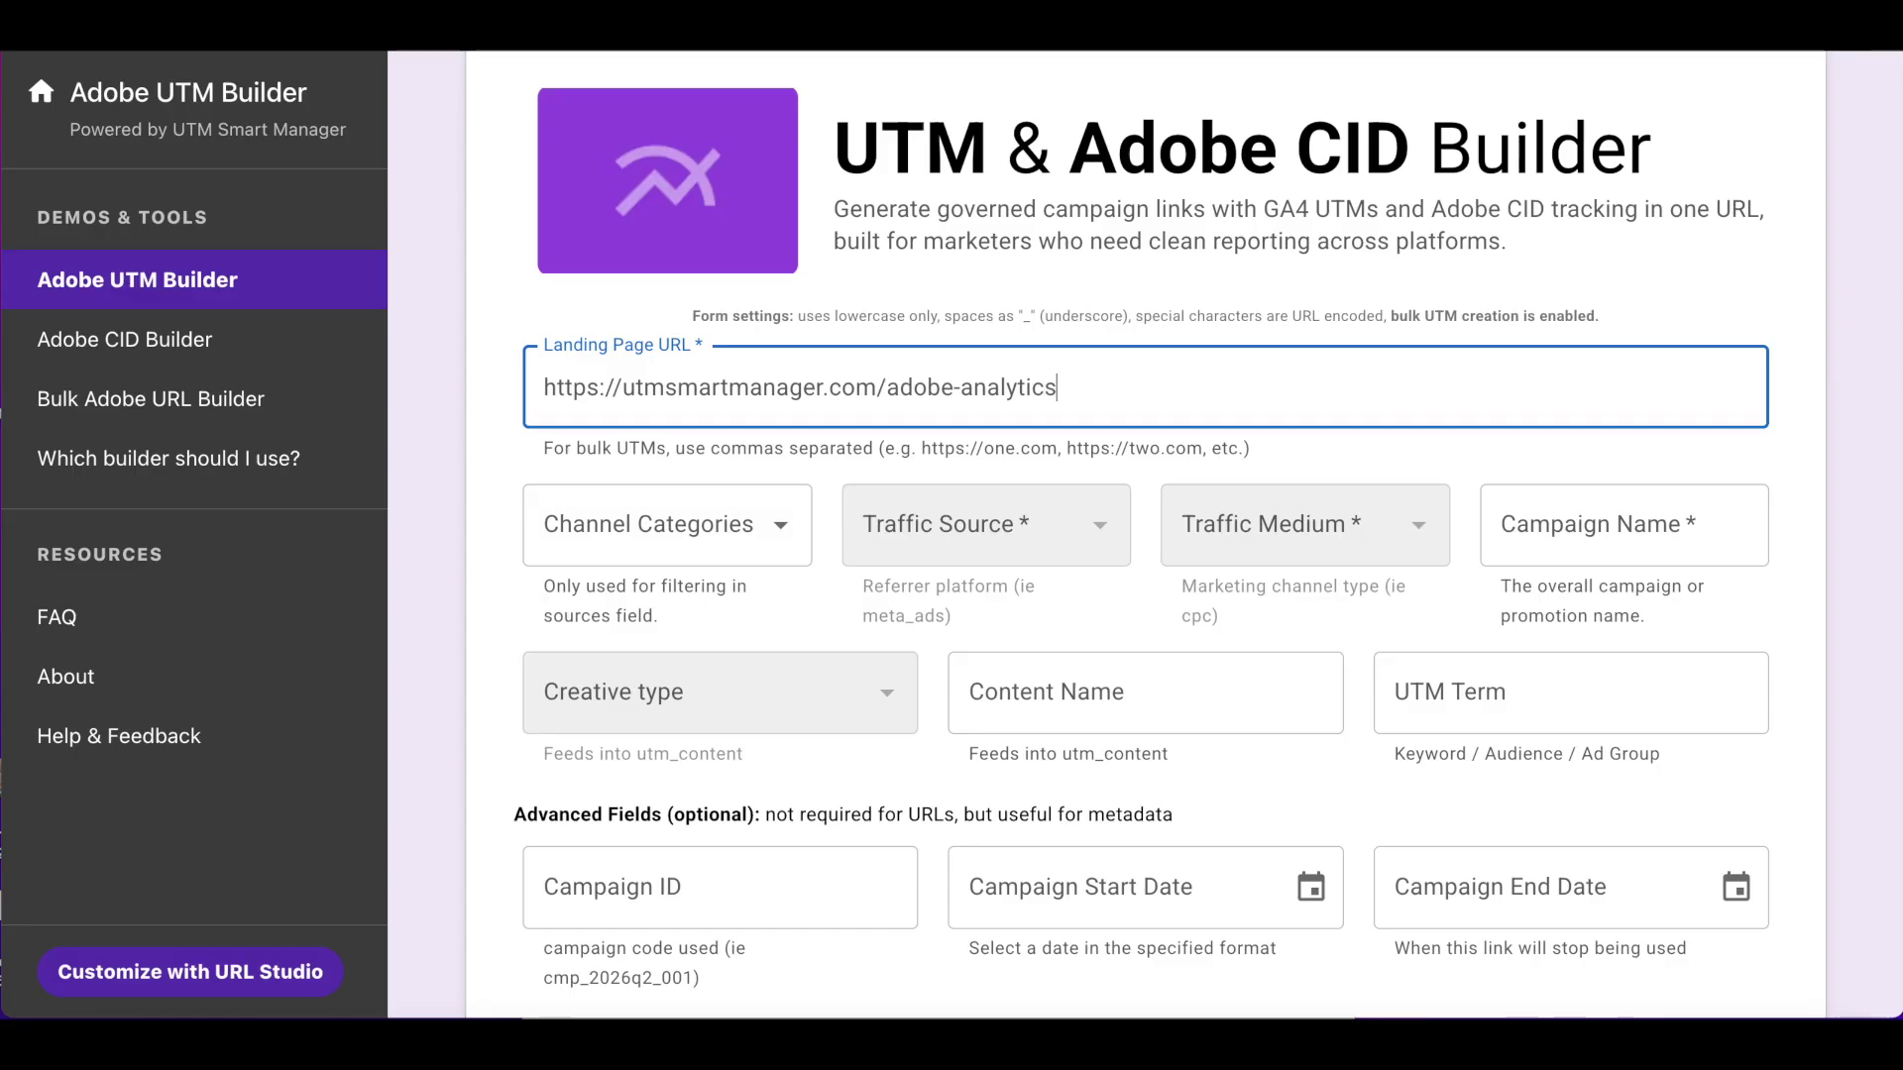
Set the channel category to Social sources, the traffic source to Facebook and the traffic medium to Paid Social.
click(633, 525)
click(651, 654)
click(900, 527)
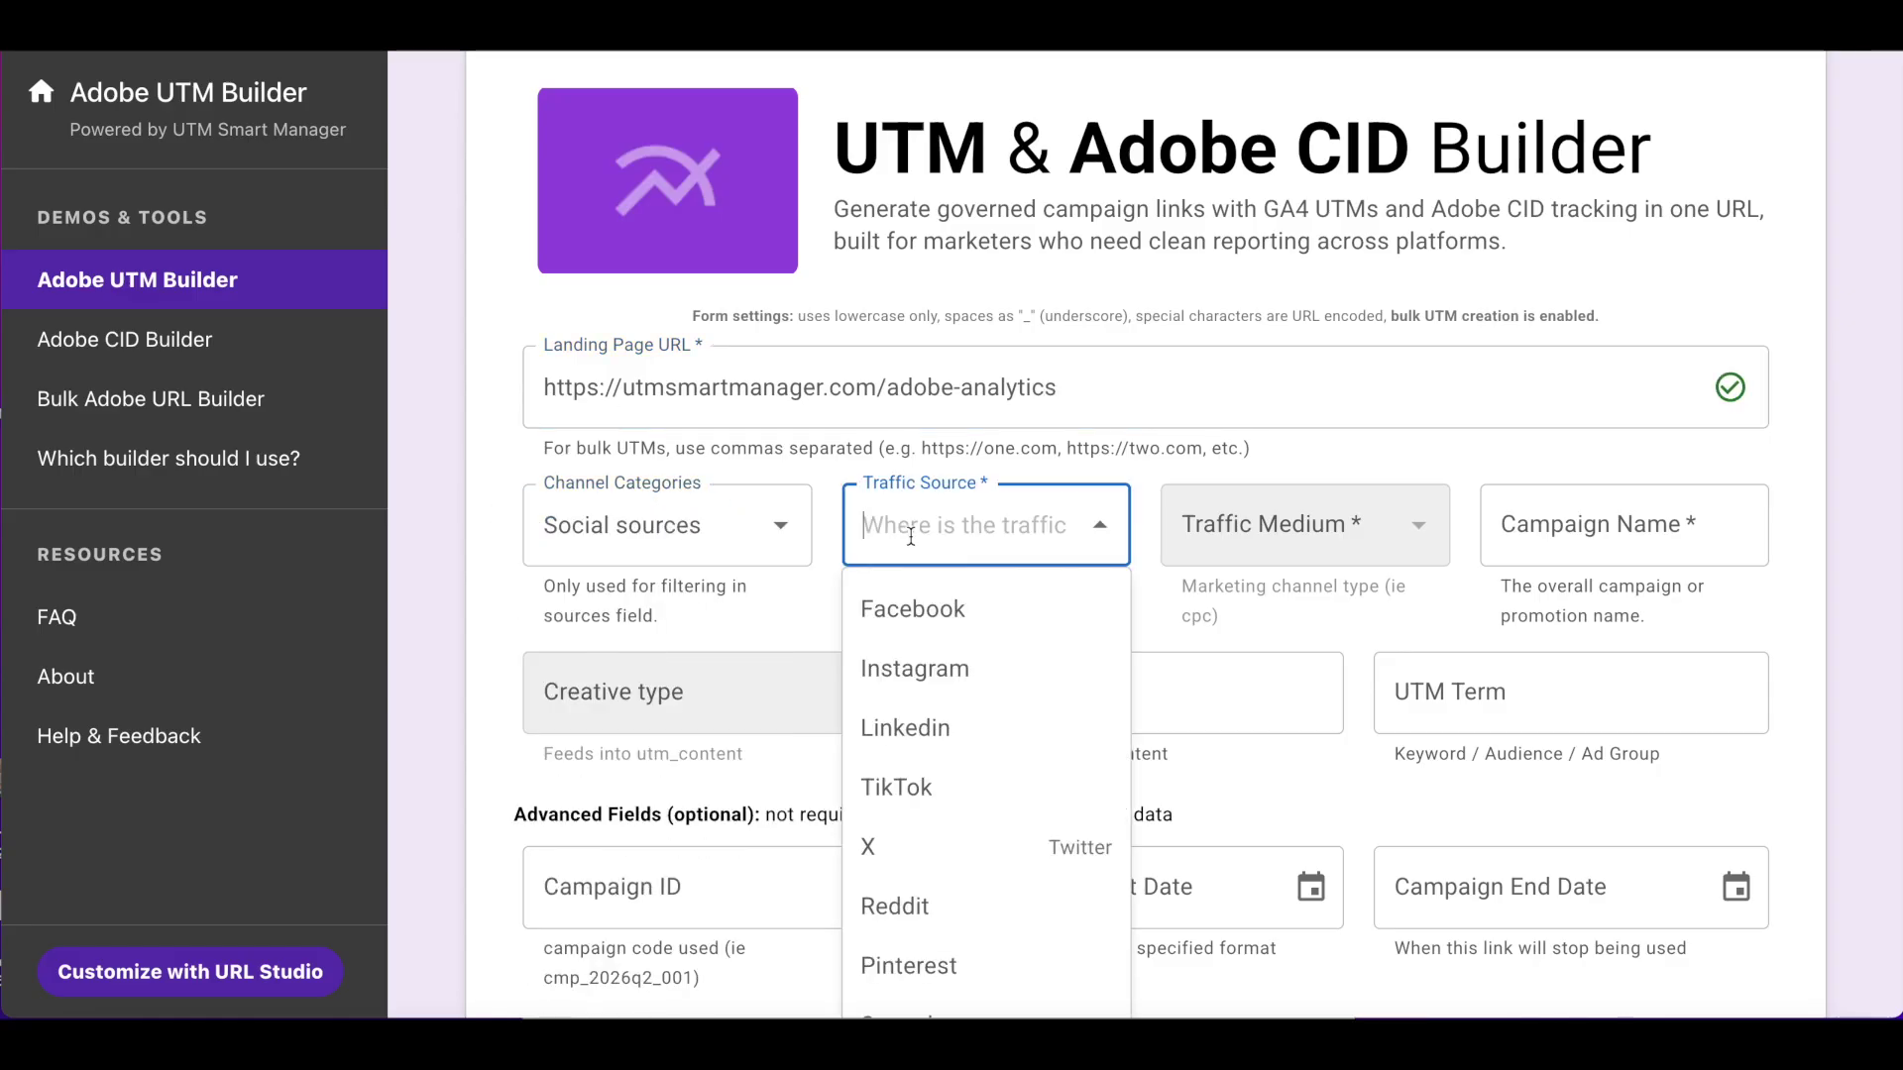
click(905, 612)
click(1256, 520)
click(1288, 586)
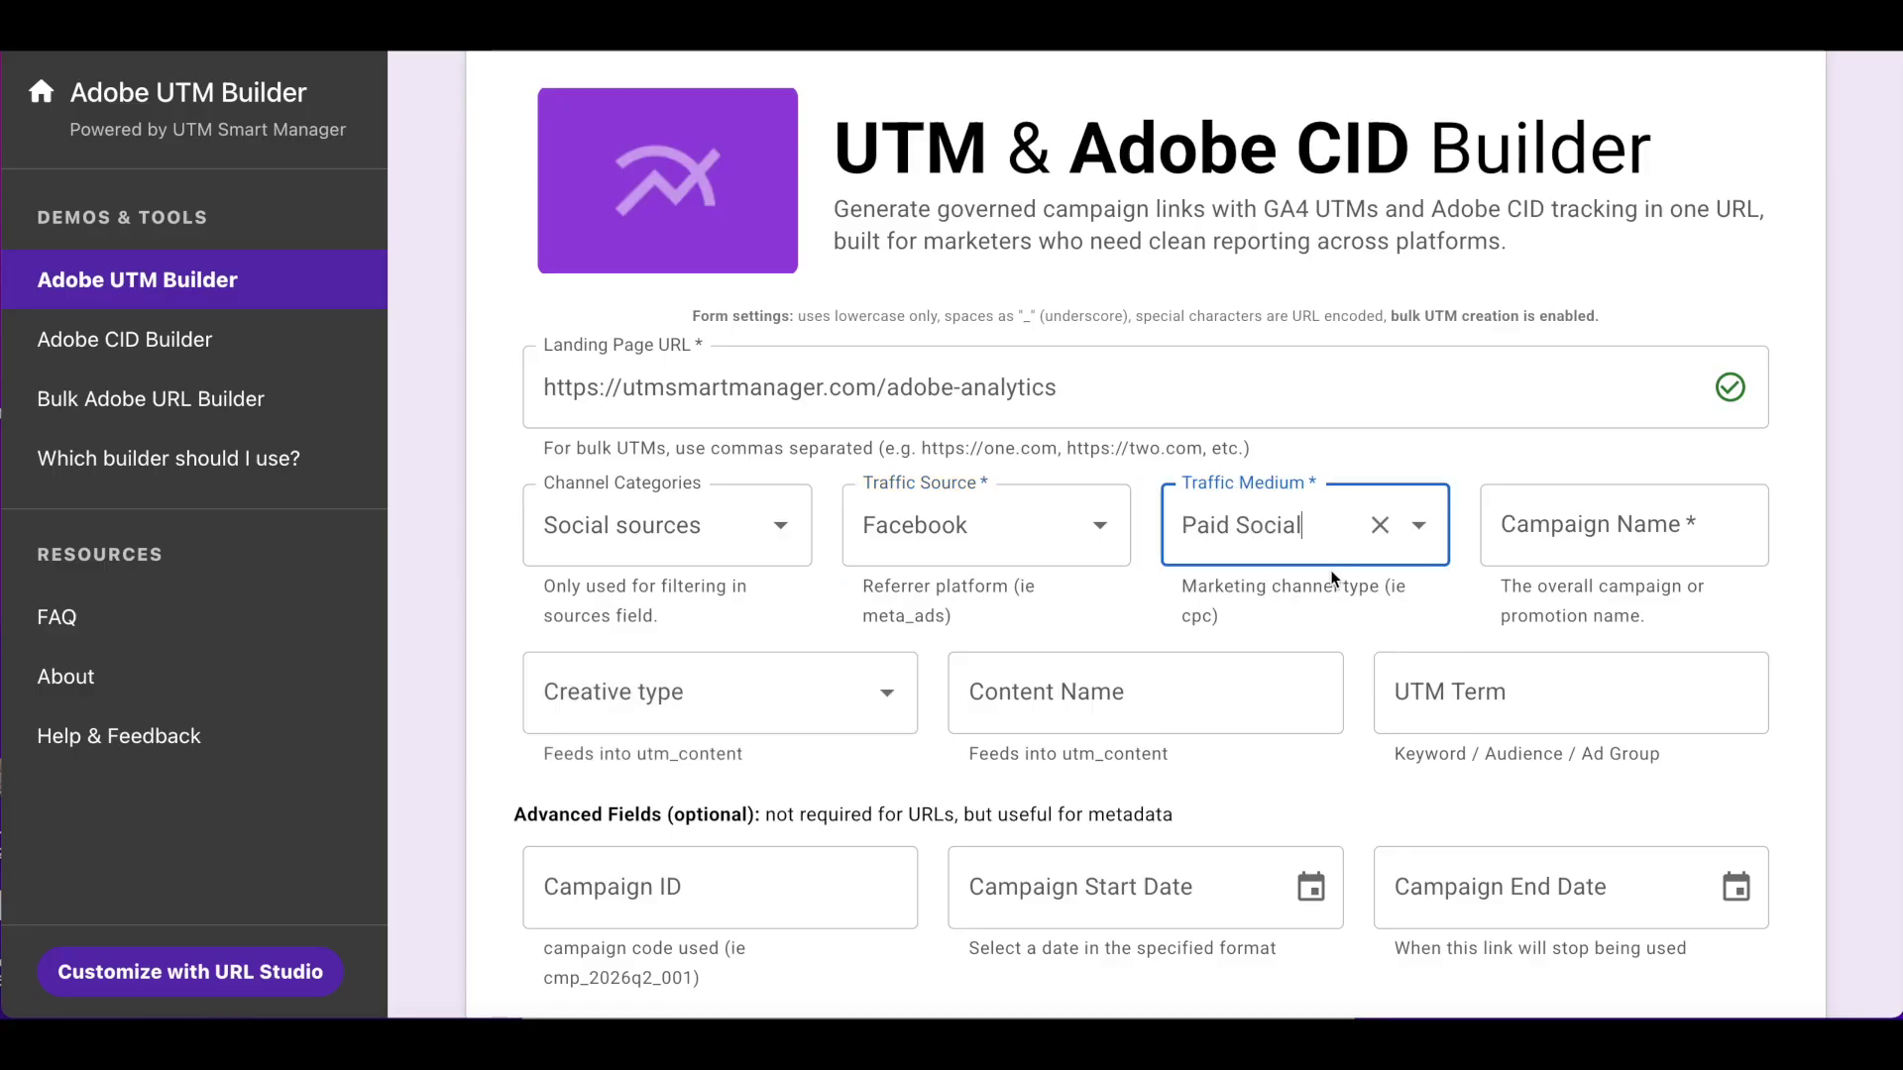
Fill in campaign name "campaign", creative type Carousel, content name "content" and UTM term "term".
click(1504, 485)
text(campaign)
scroll(1504, 480, down, 2)
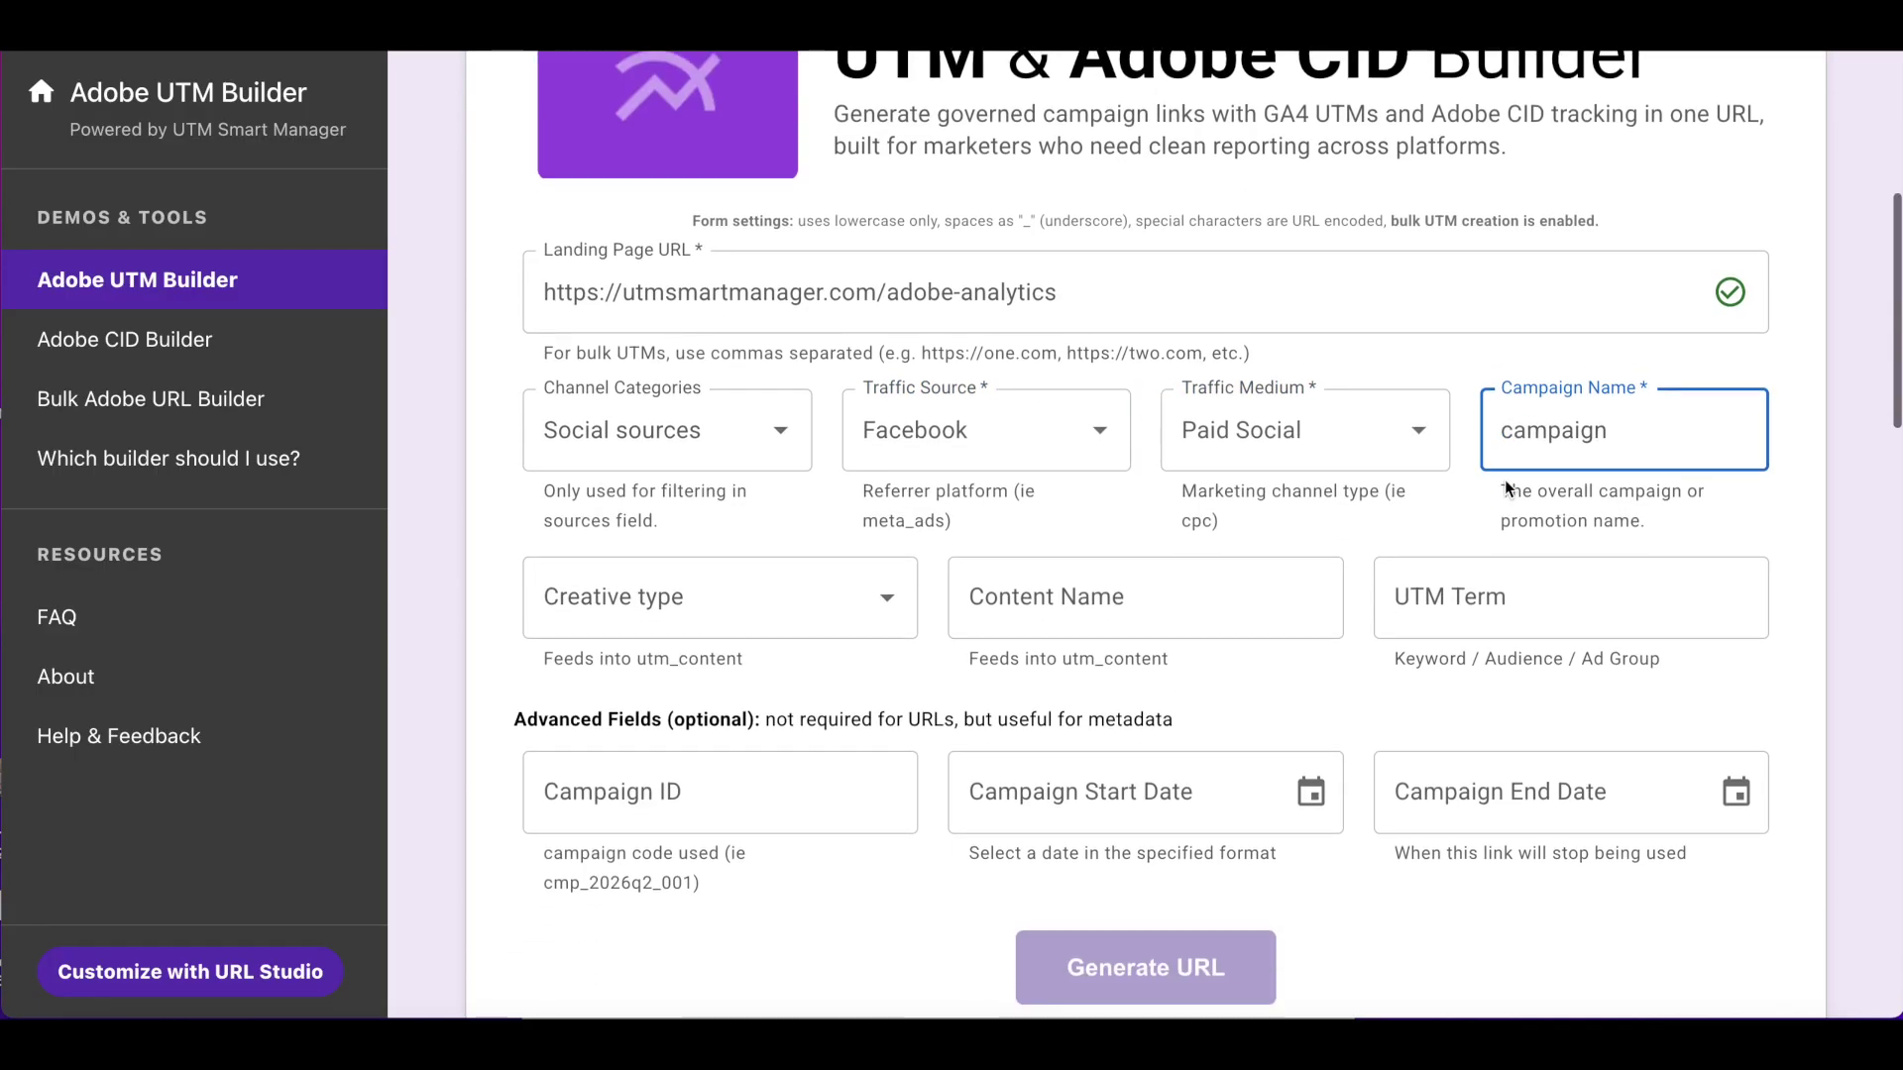
click(879, 565)
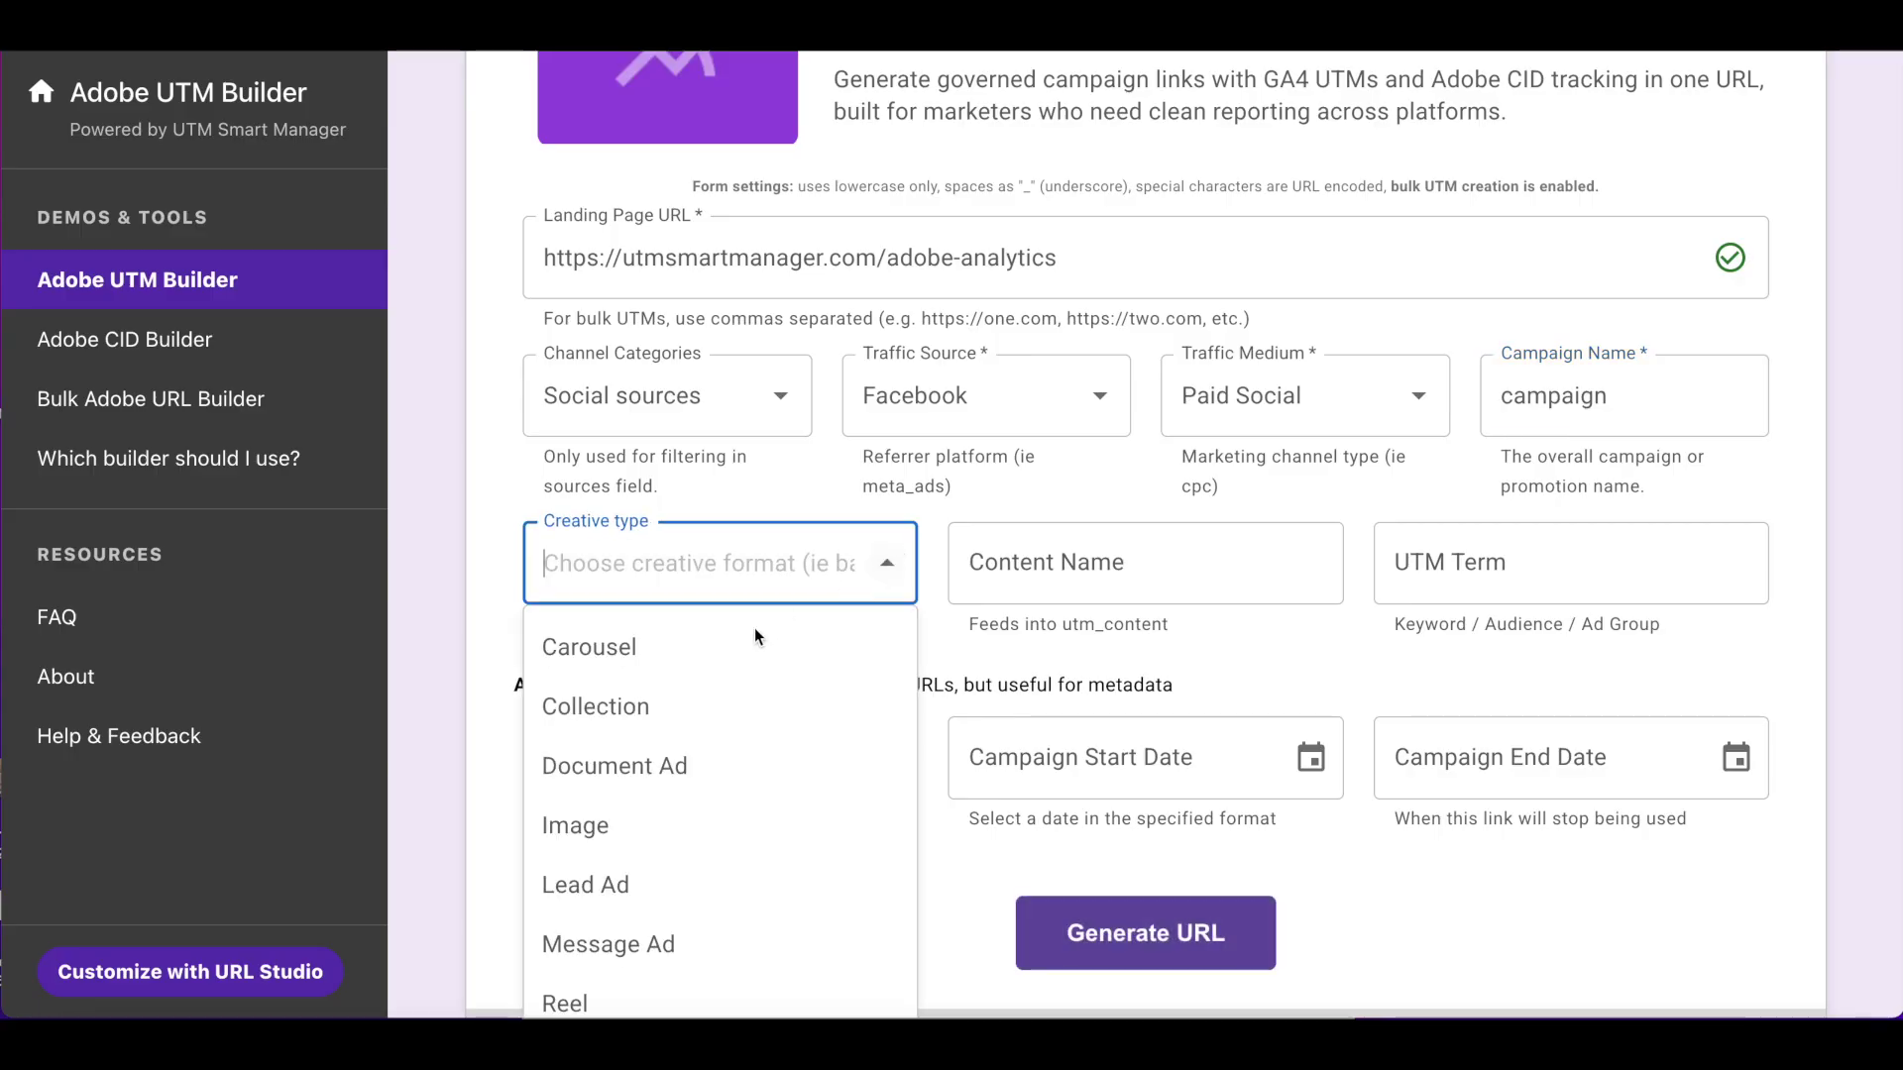
click(733, 654)
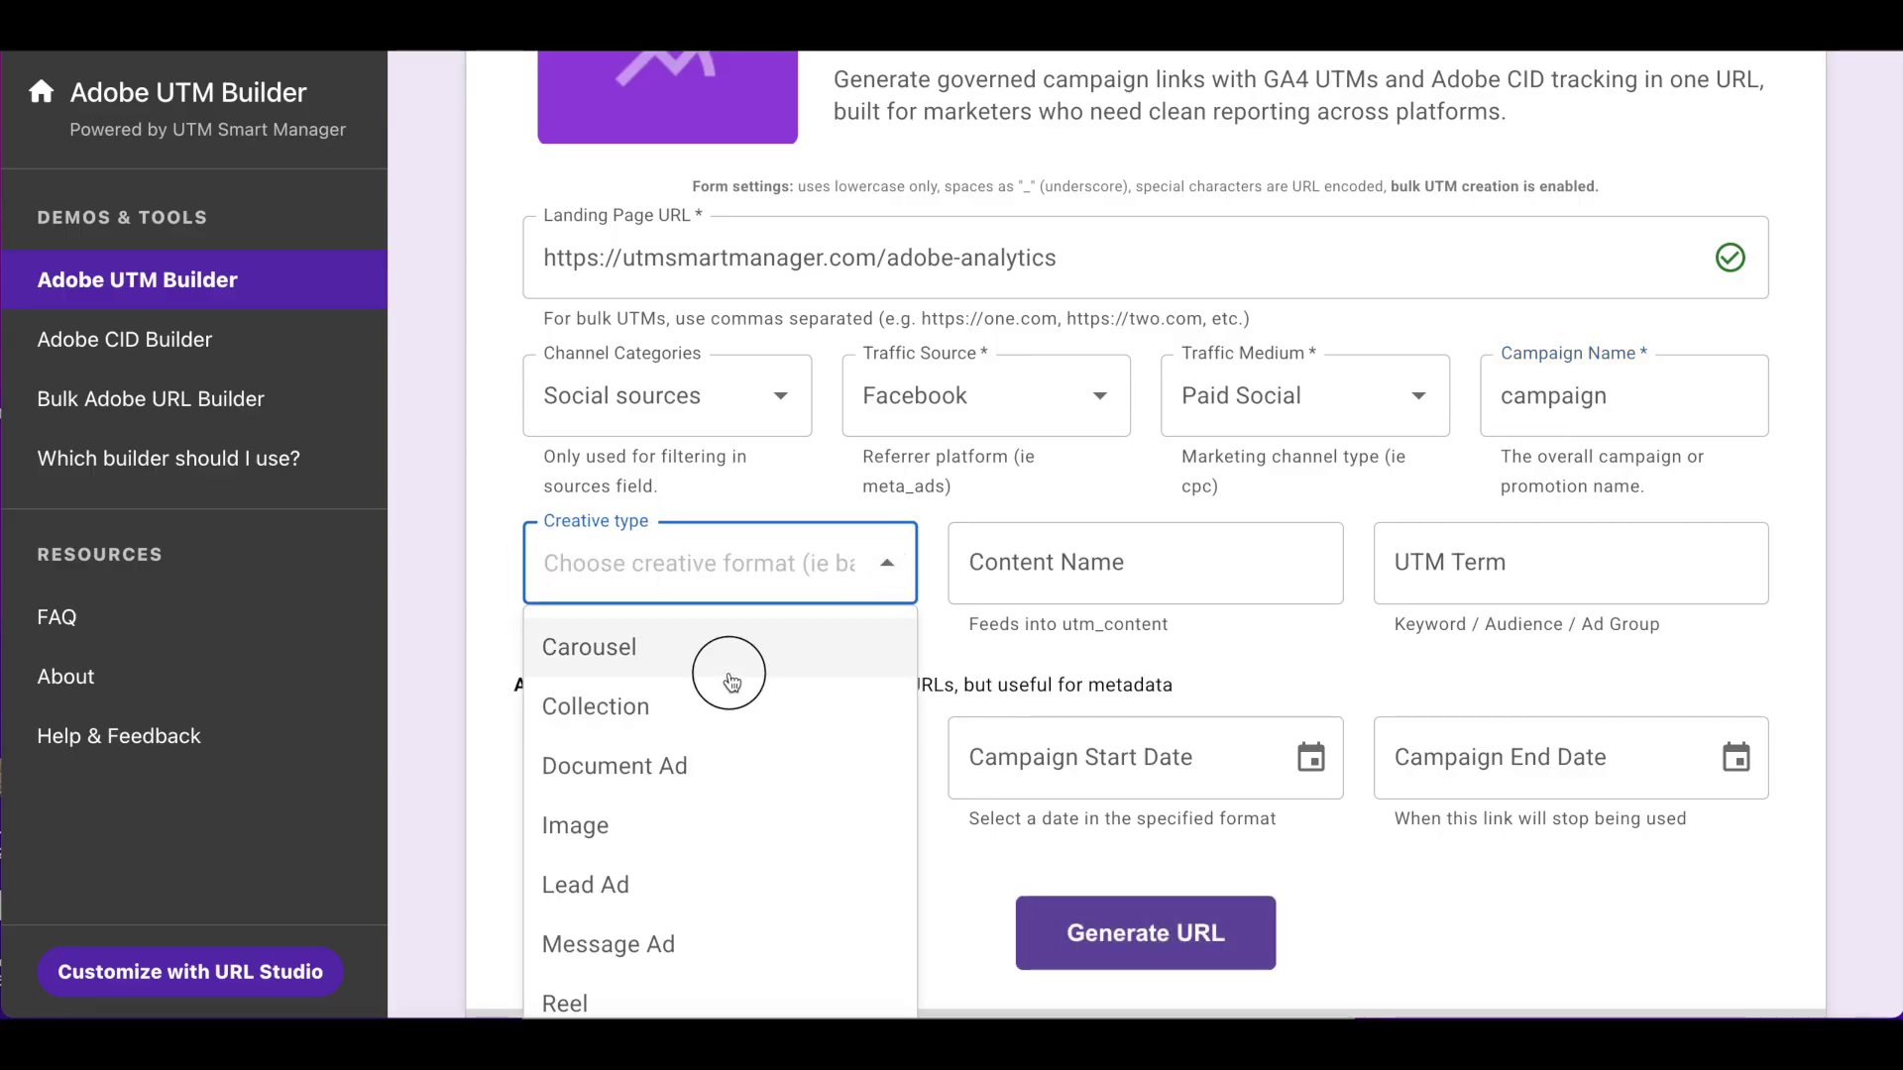
click(1114, 536)
text(content)
click(1599, 543)
text(term)
Generate the campaign URL and copy the full generated link.
scroll(1322, 640, down, 5)
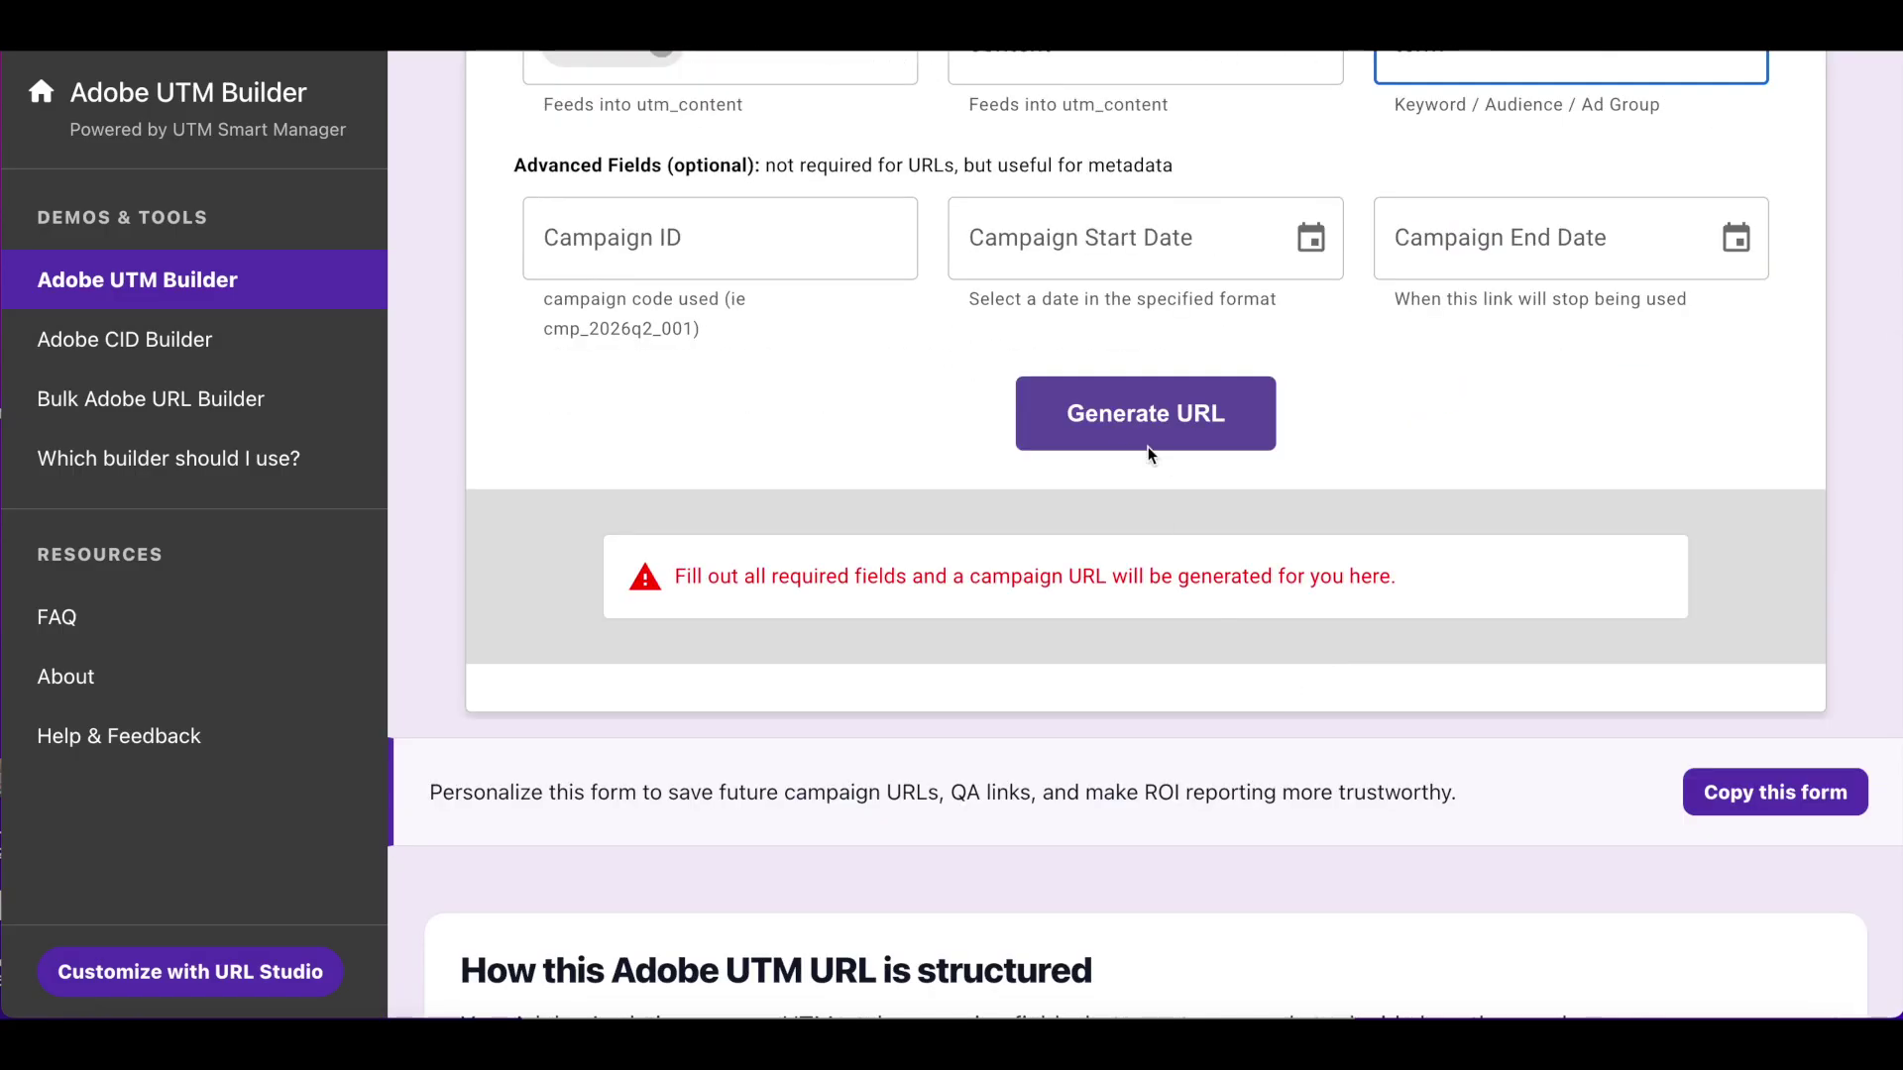
click(1138, 428)
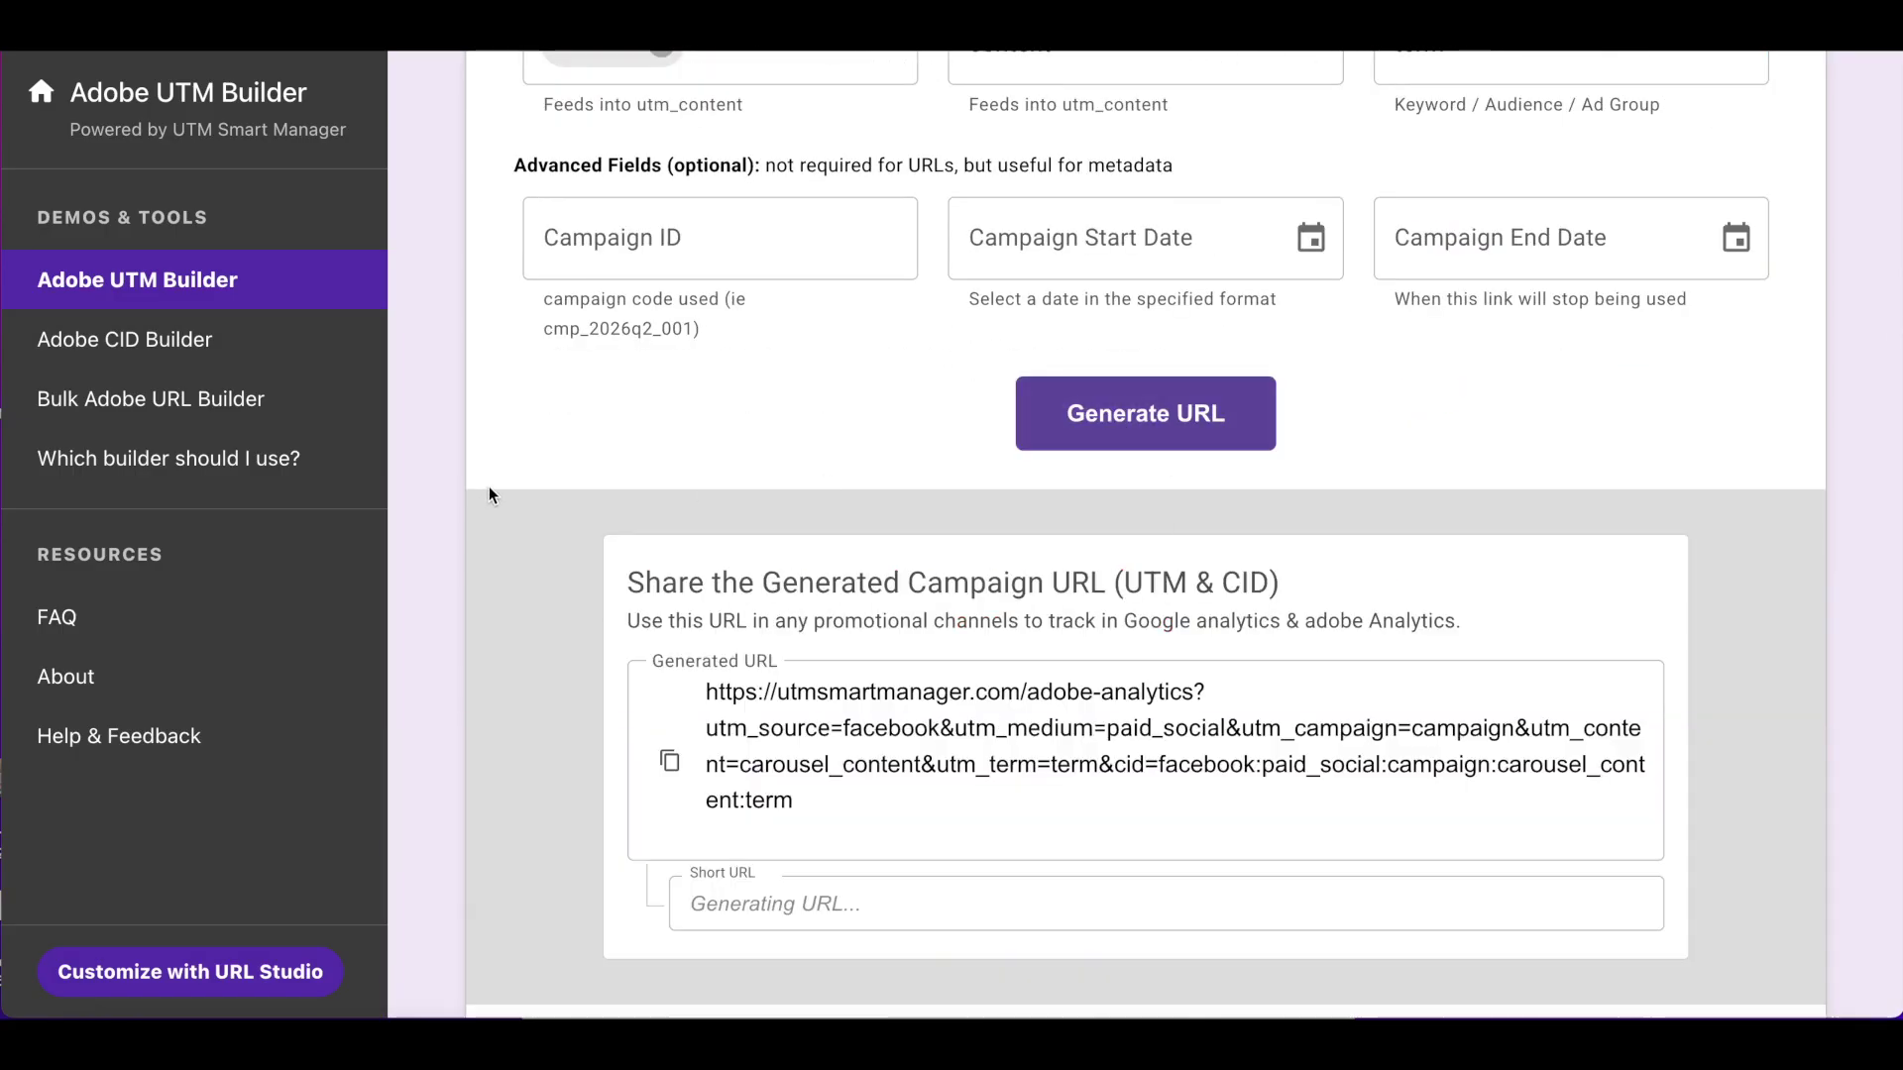
click(671, 778)
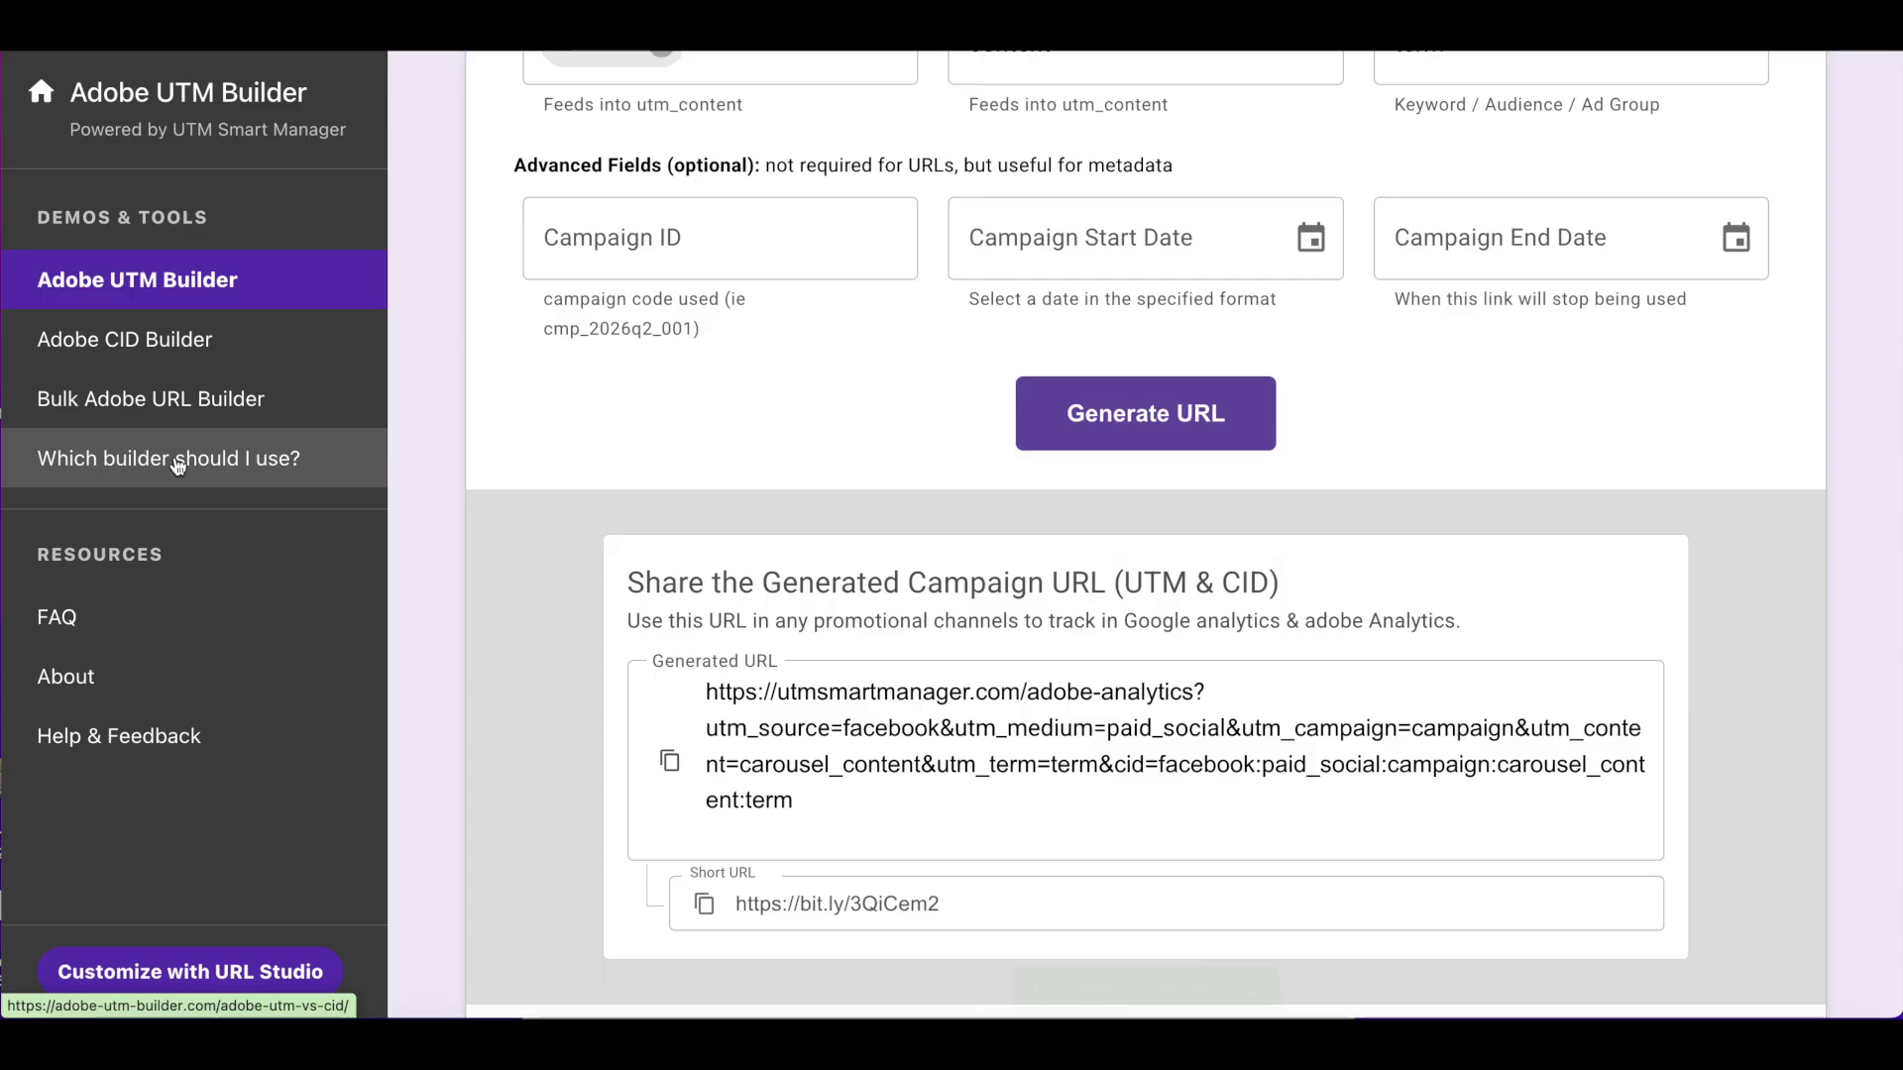
Open the guide on which builder to use and examine the options under "Select the Adobe builder that fits your setup".
click(176, 461)
click(177, 464)
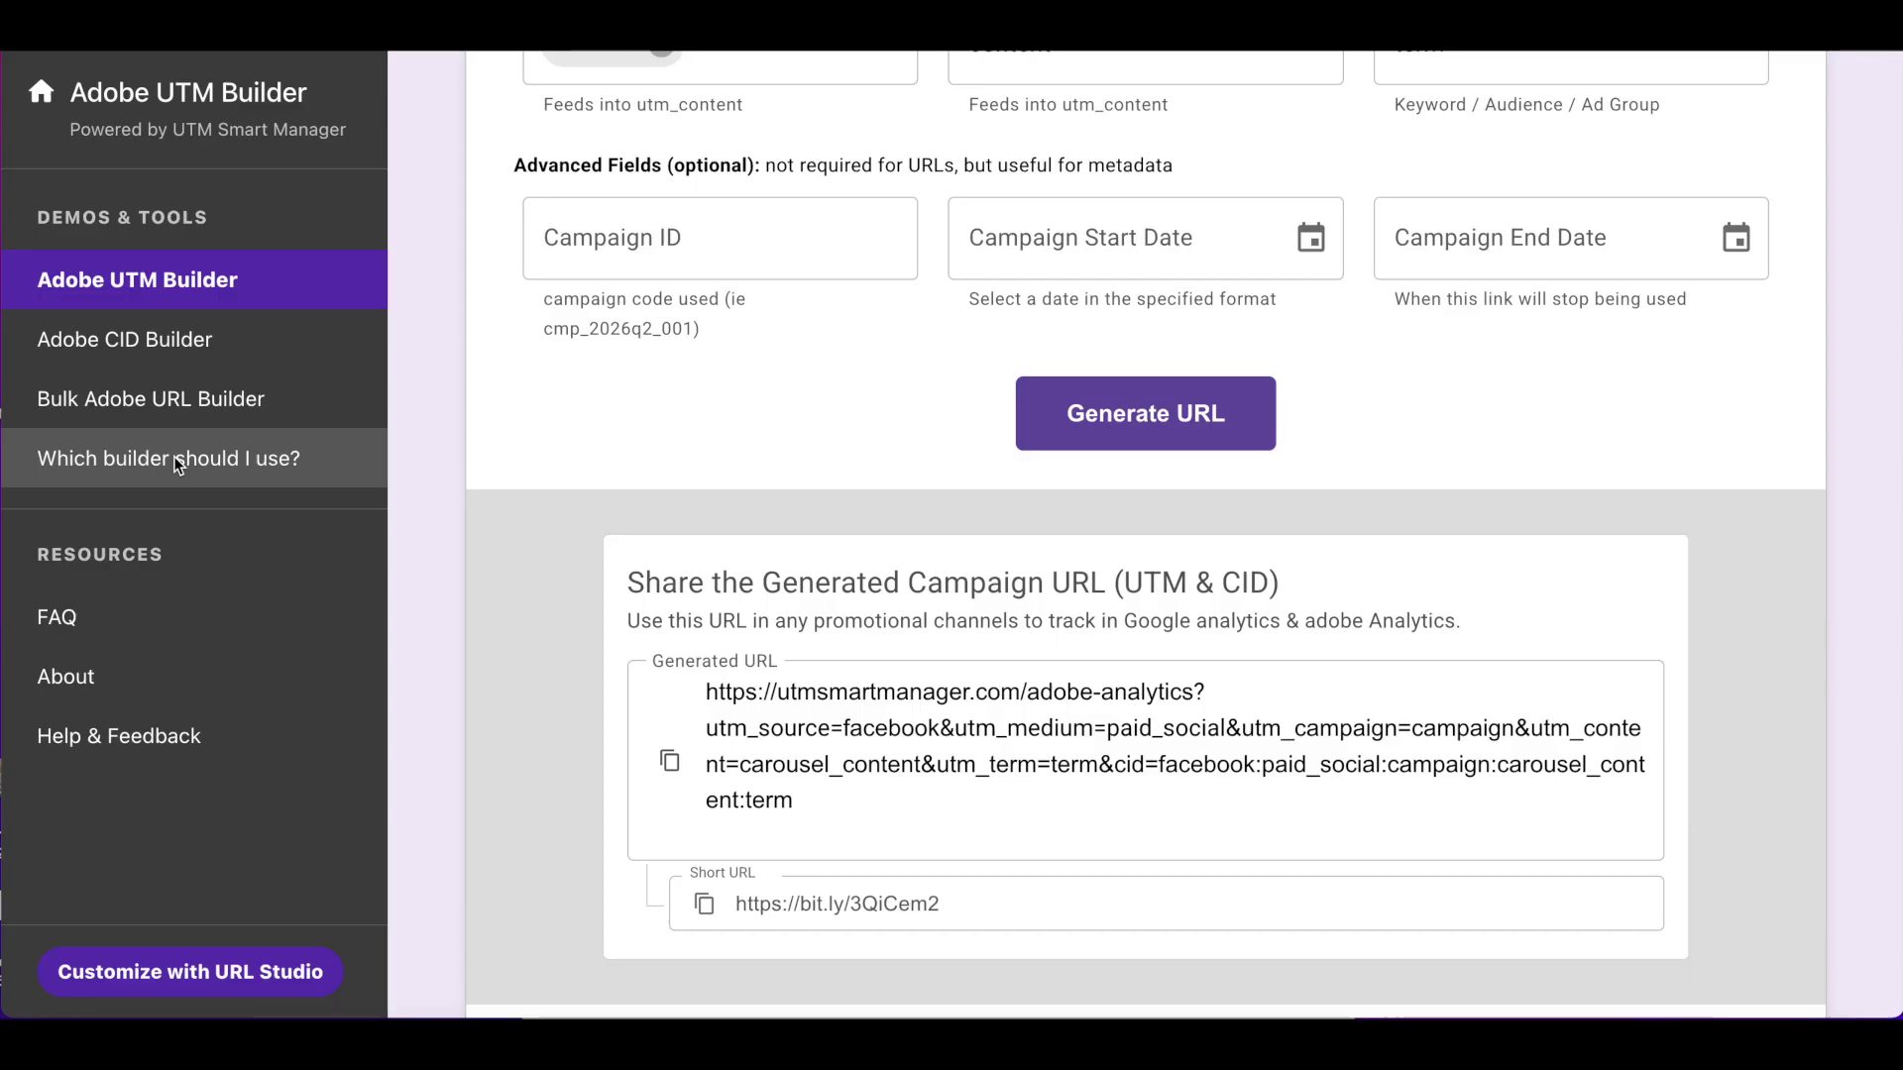
click(174, 462)
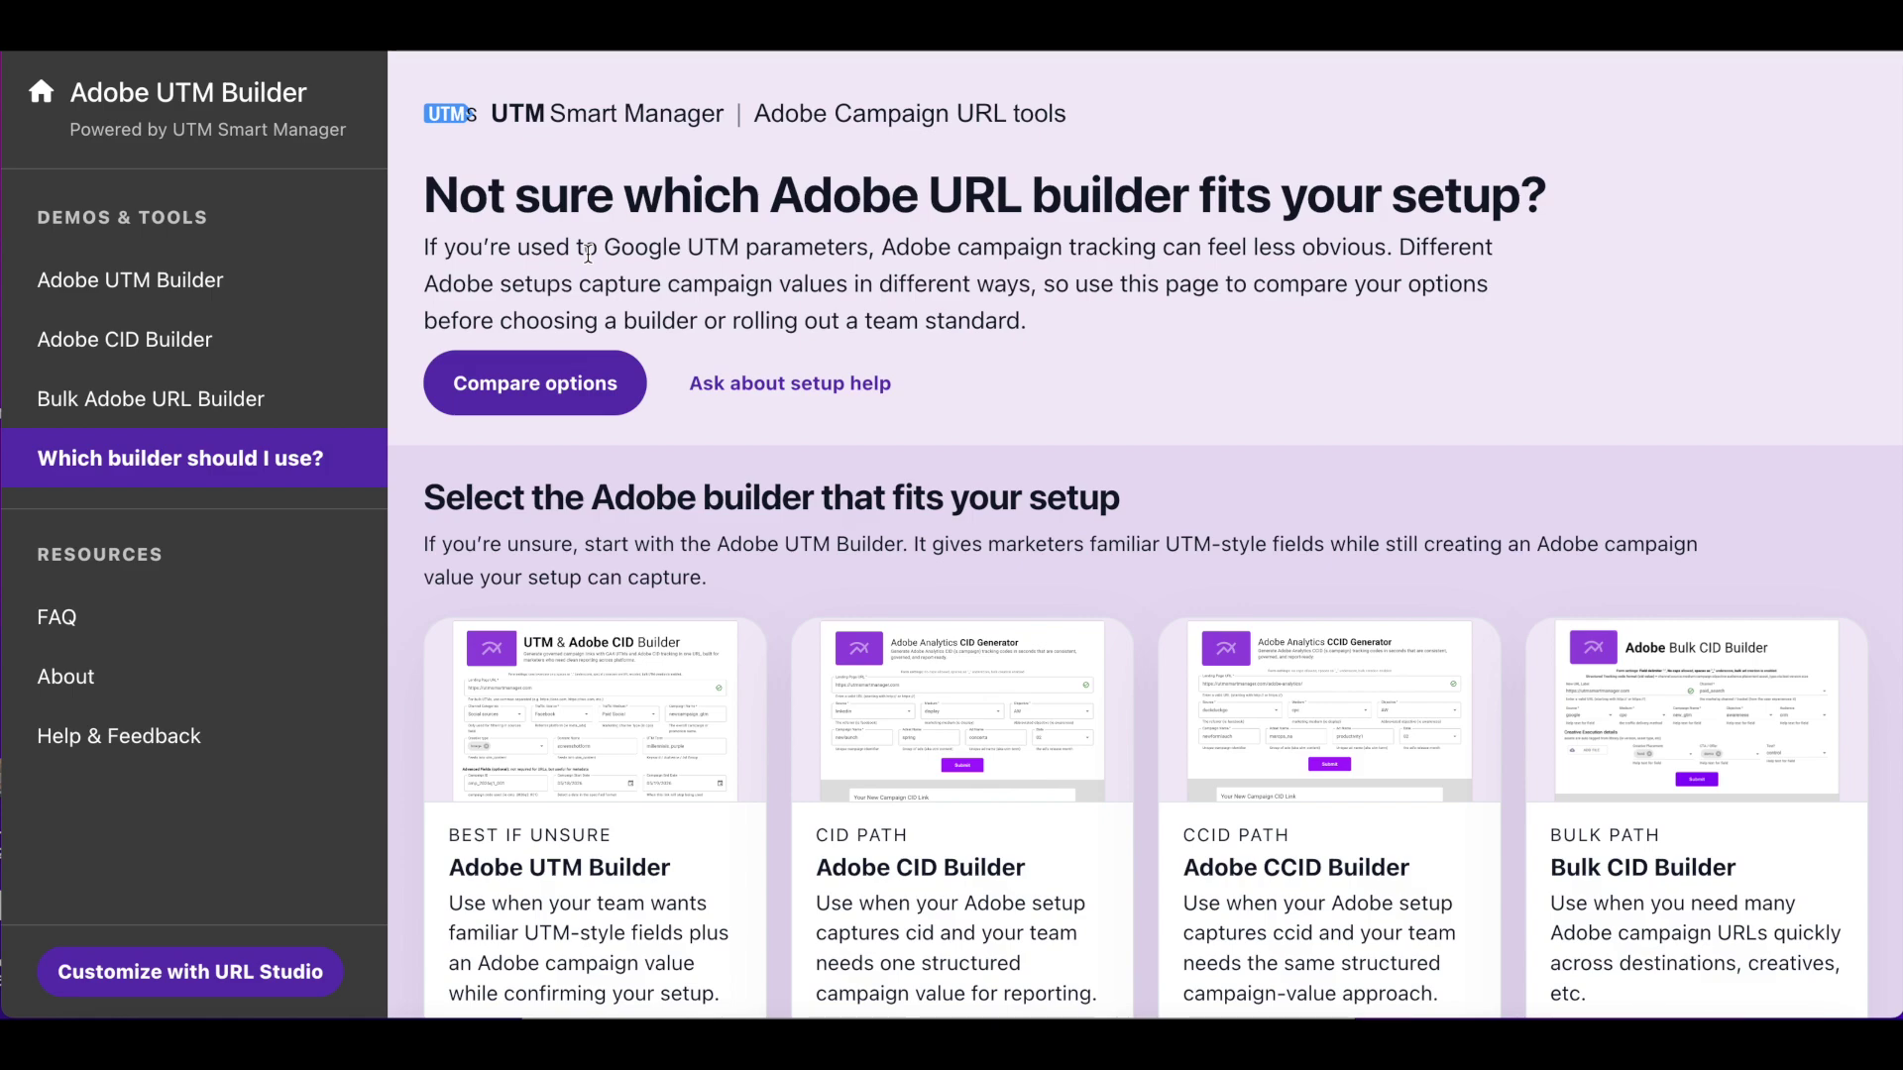
scroll(588, 253, down, 1)
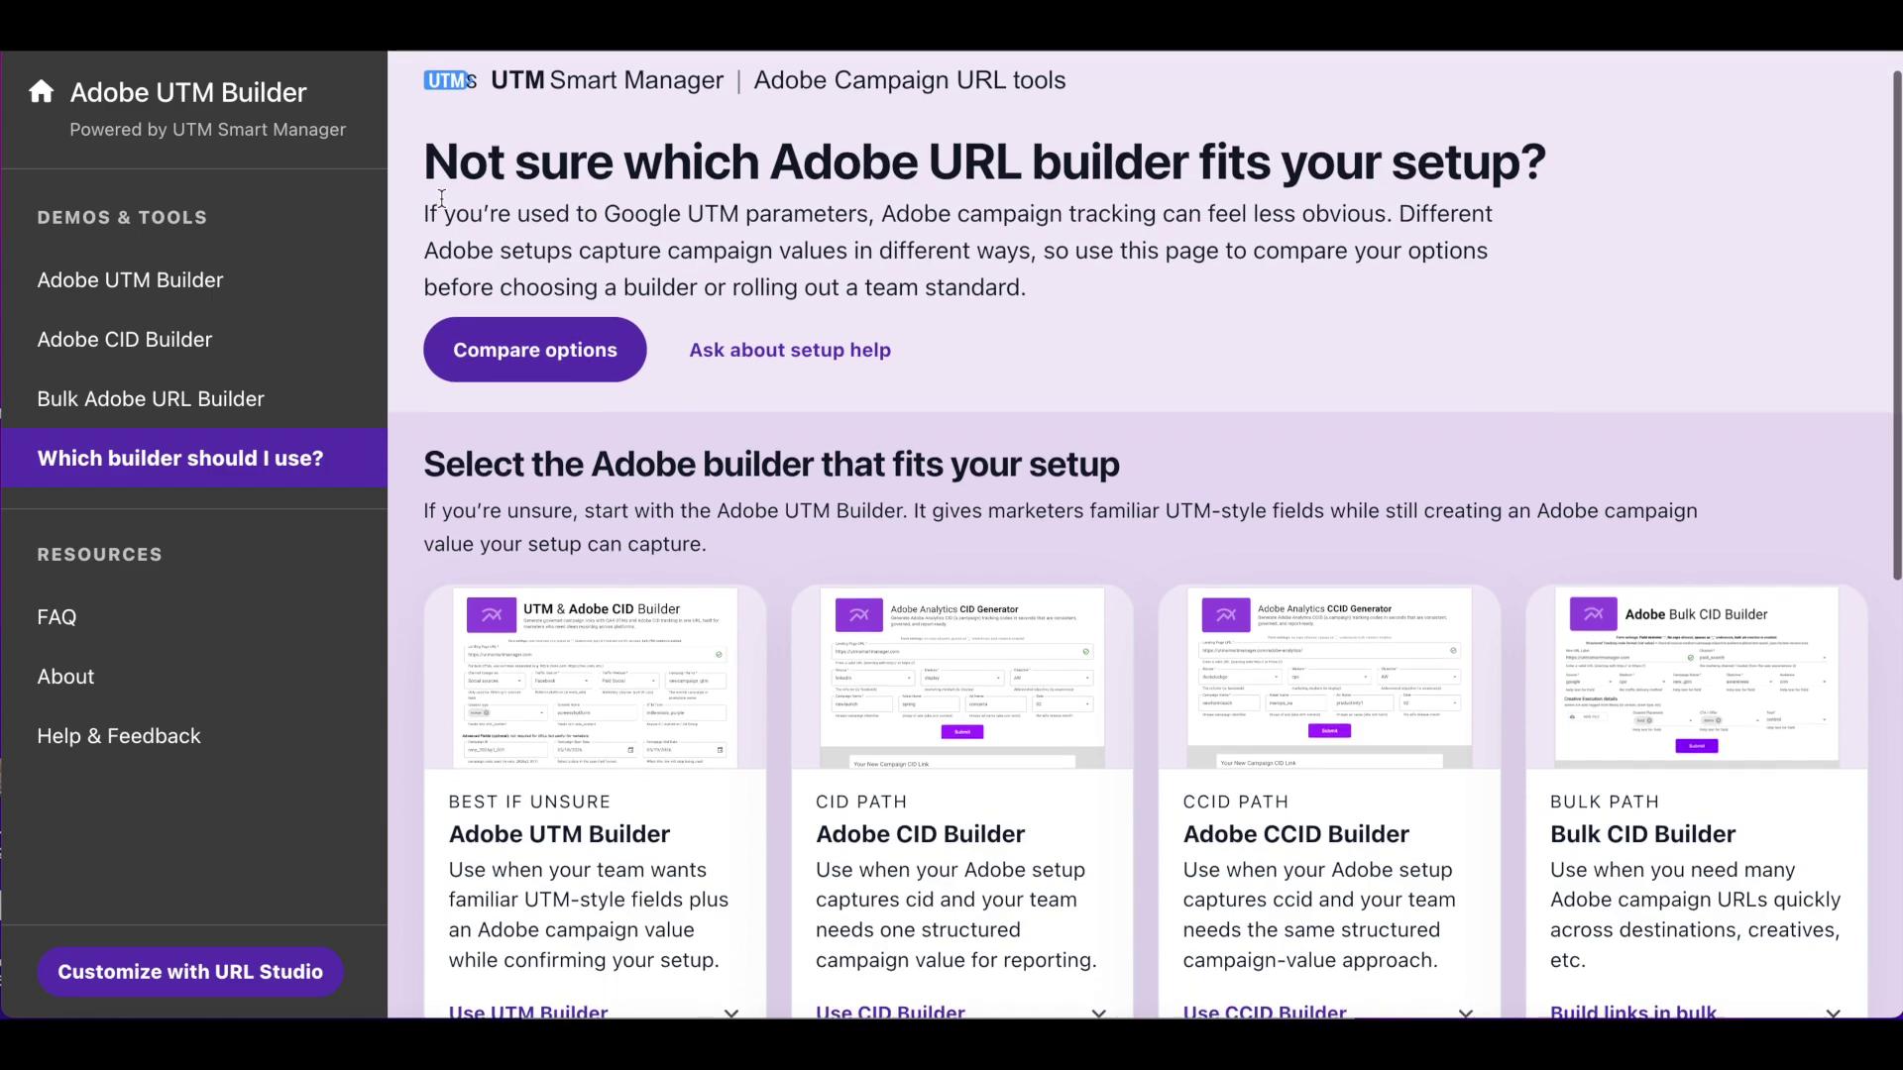
drag(426, 431, 1118, 436)
scroll(680, 482, down, 1)
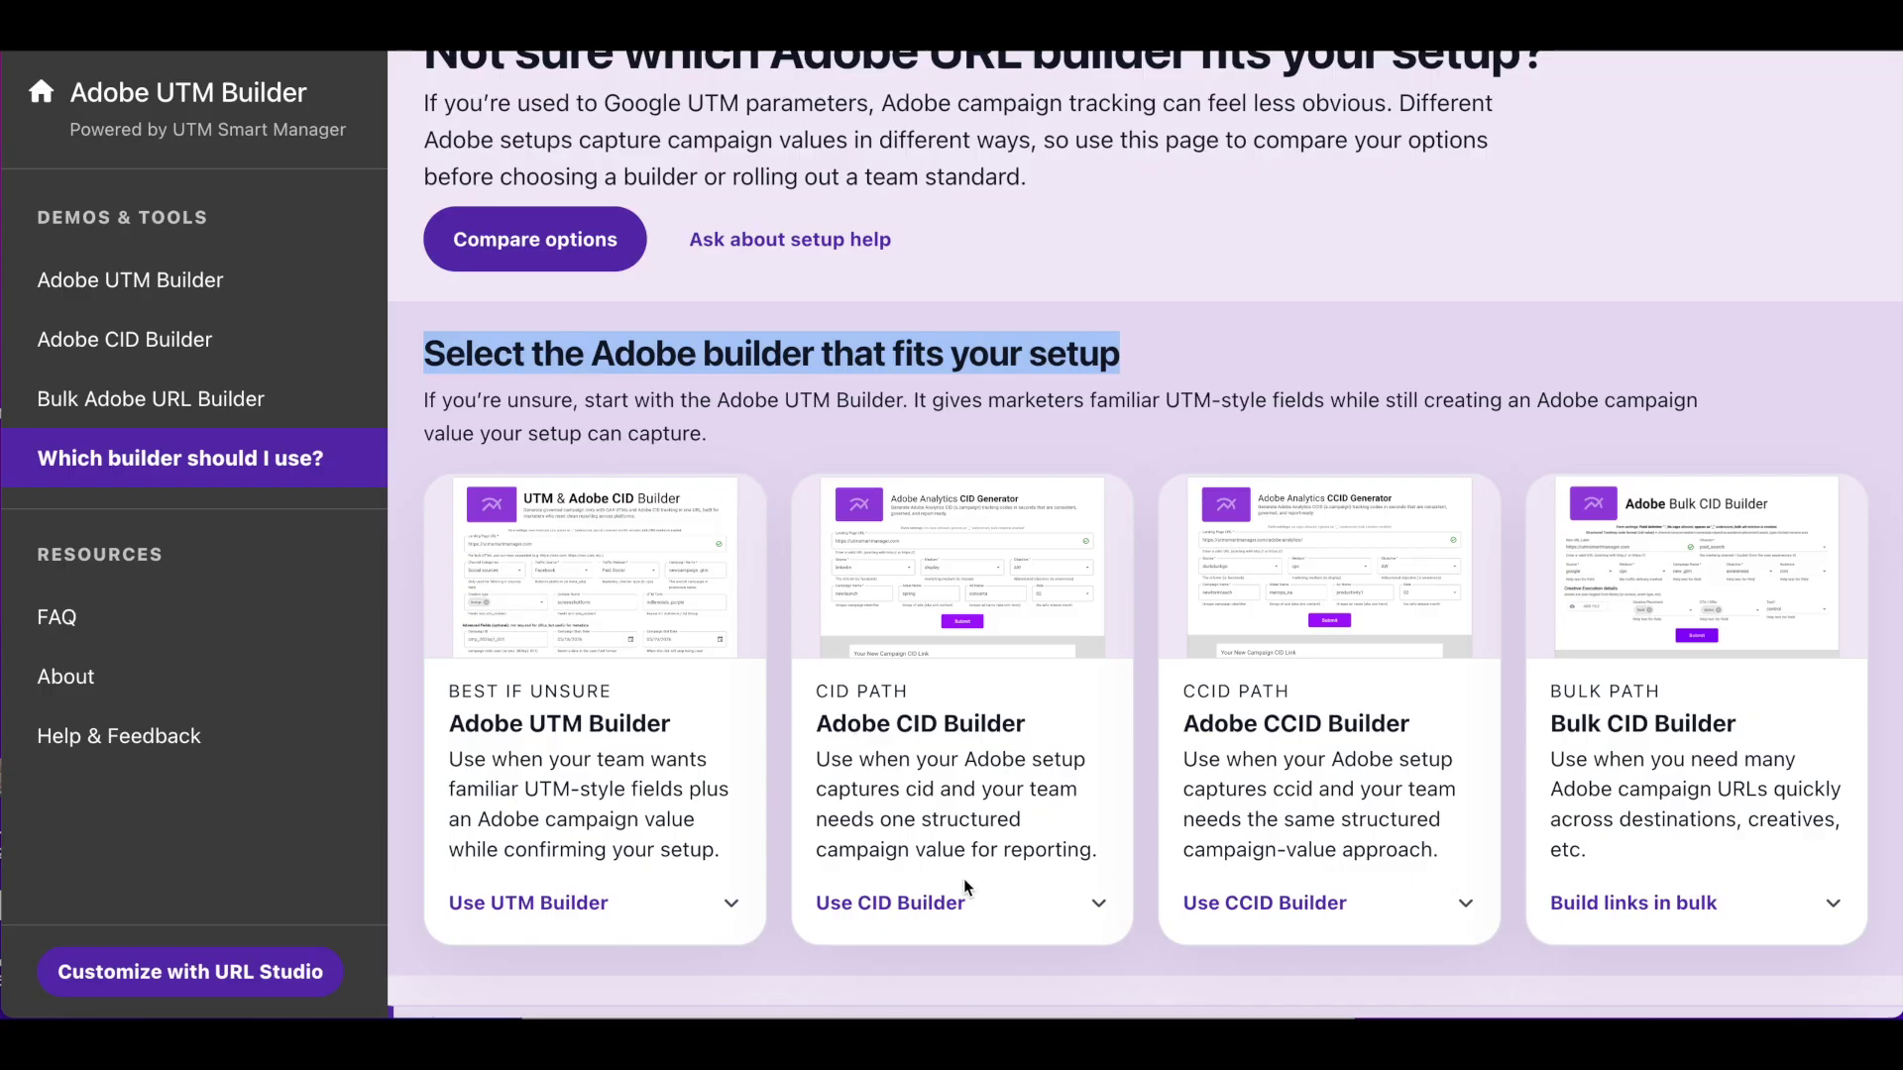
Open the Adobe CID Builder and examine the section on how CID and CCID URLs are structured.
click(904, 905)
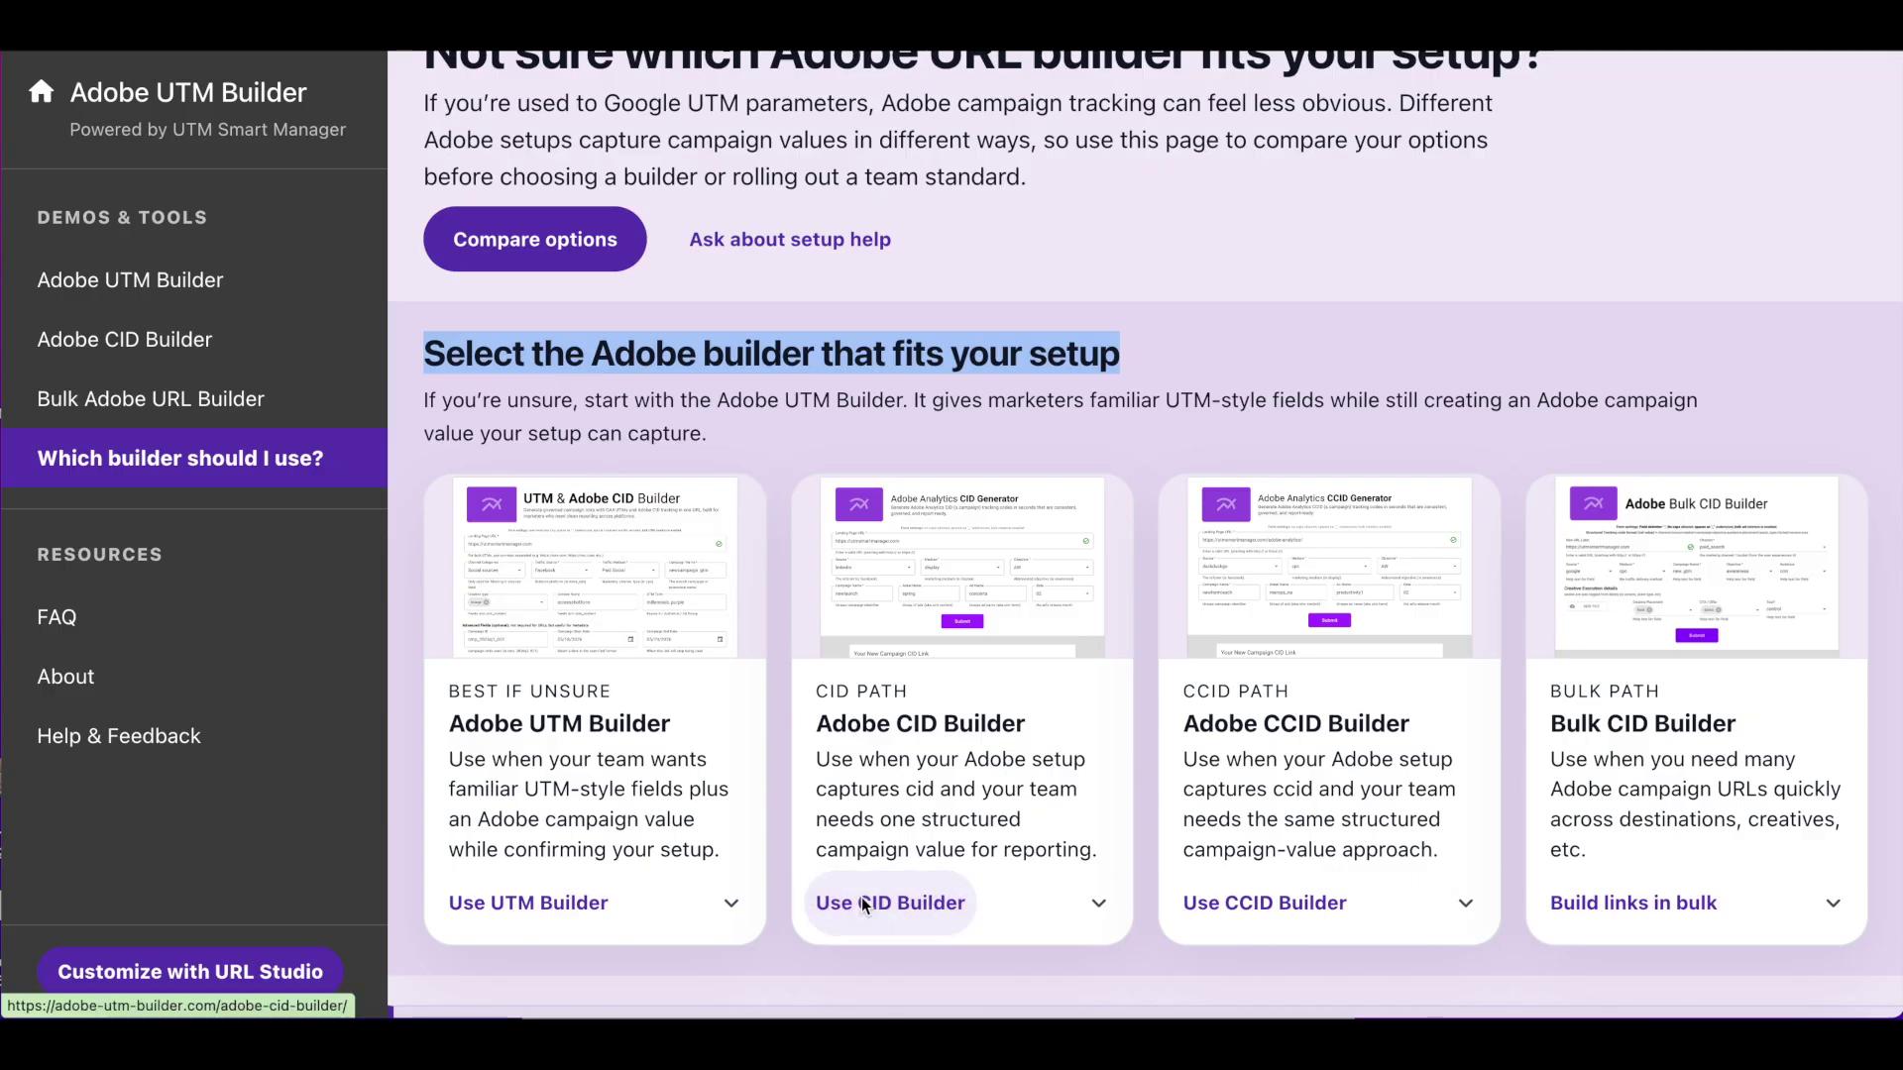
scroll(485, 471, down, 3)
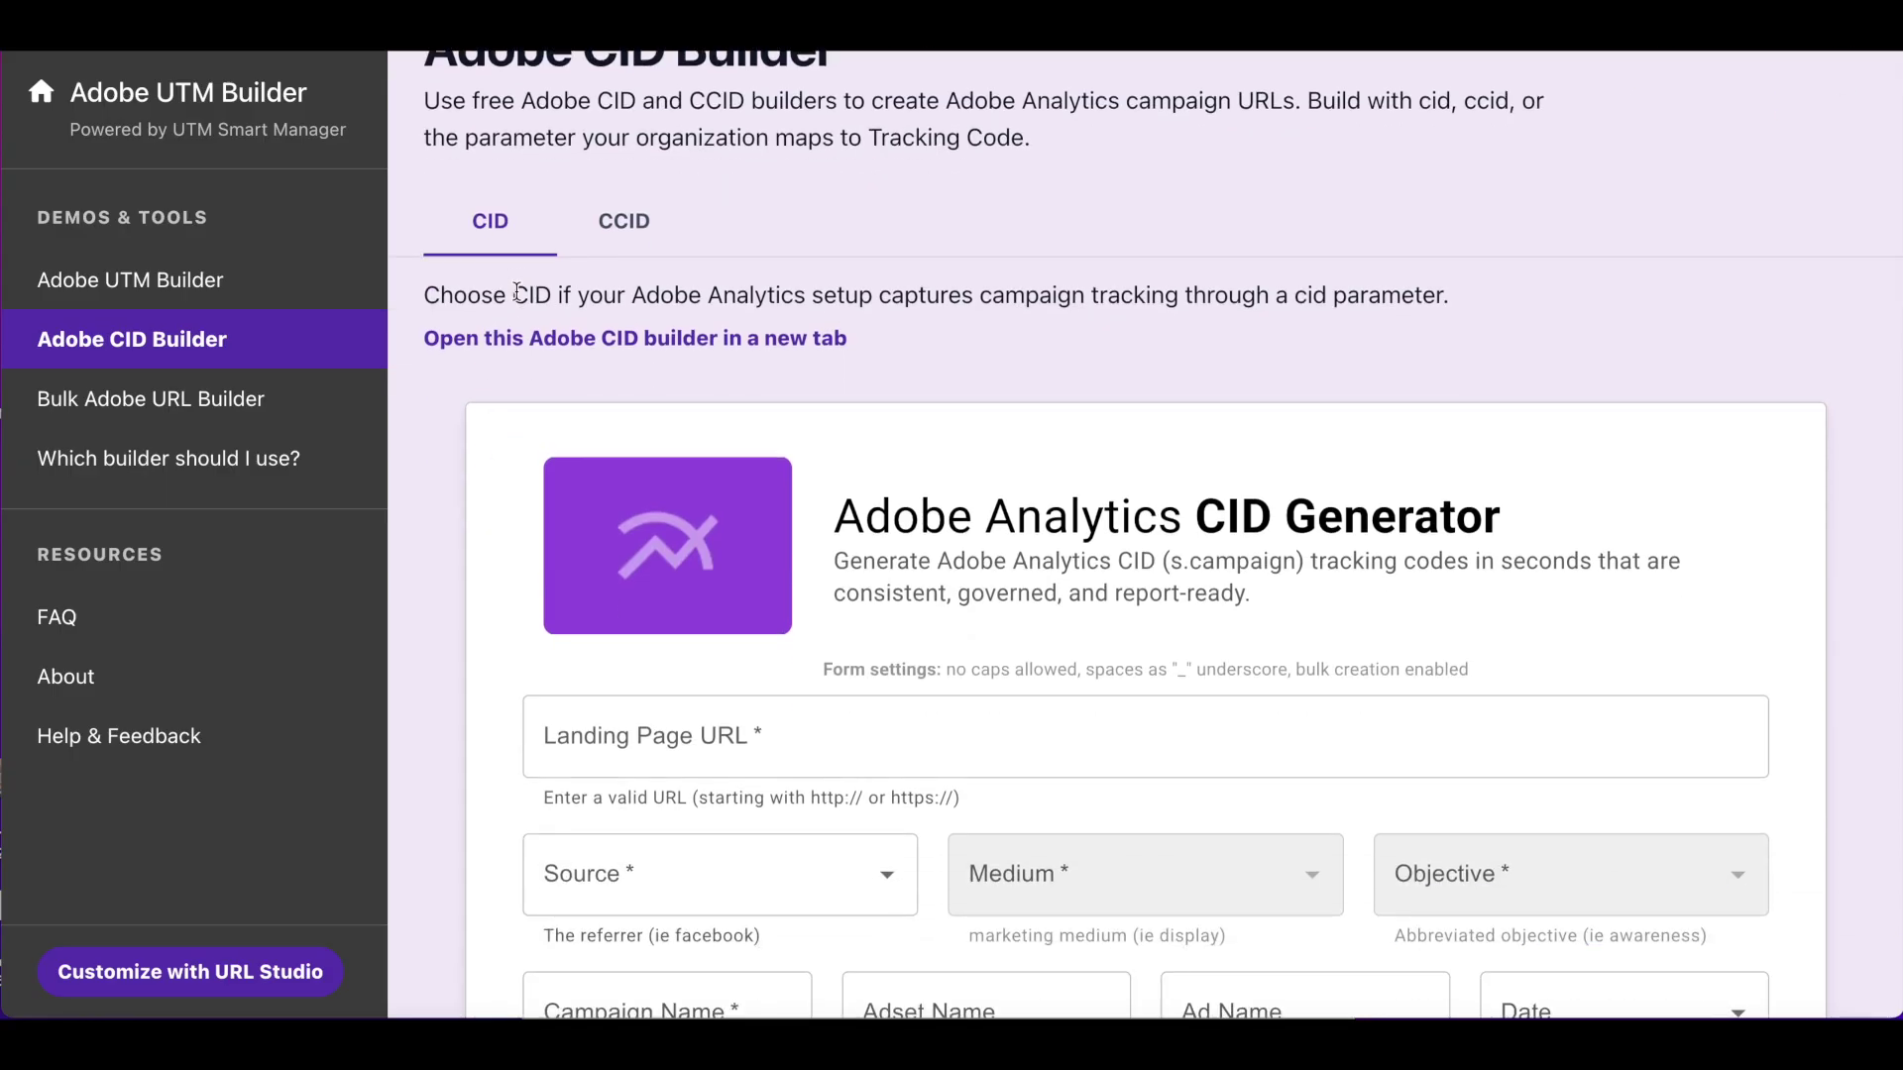
scroll(530, 472, down, 10)
scroll(529, 472, down, 2)
scroll(526, 469, up, 1)
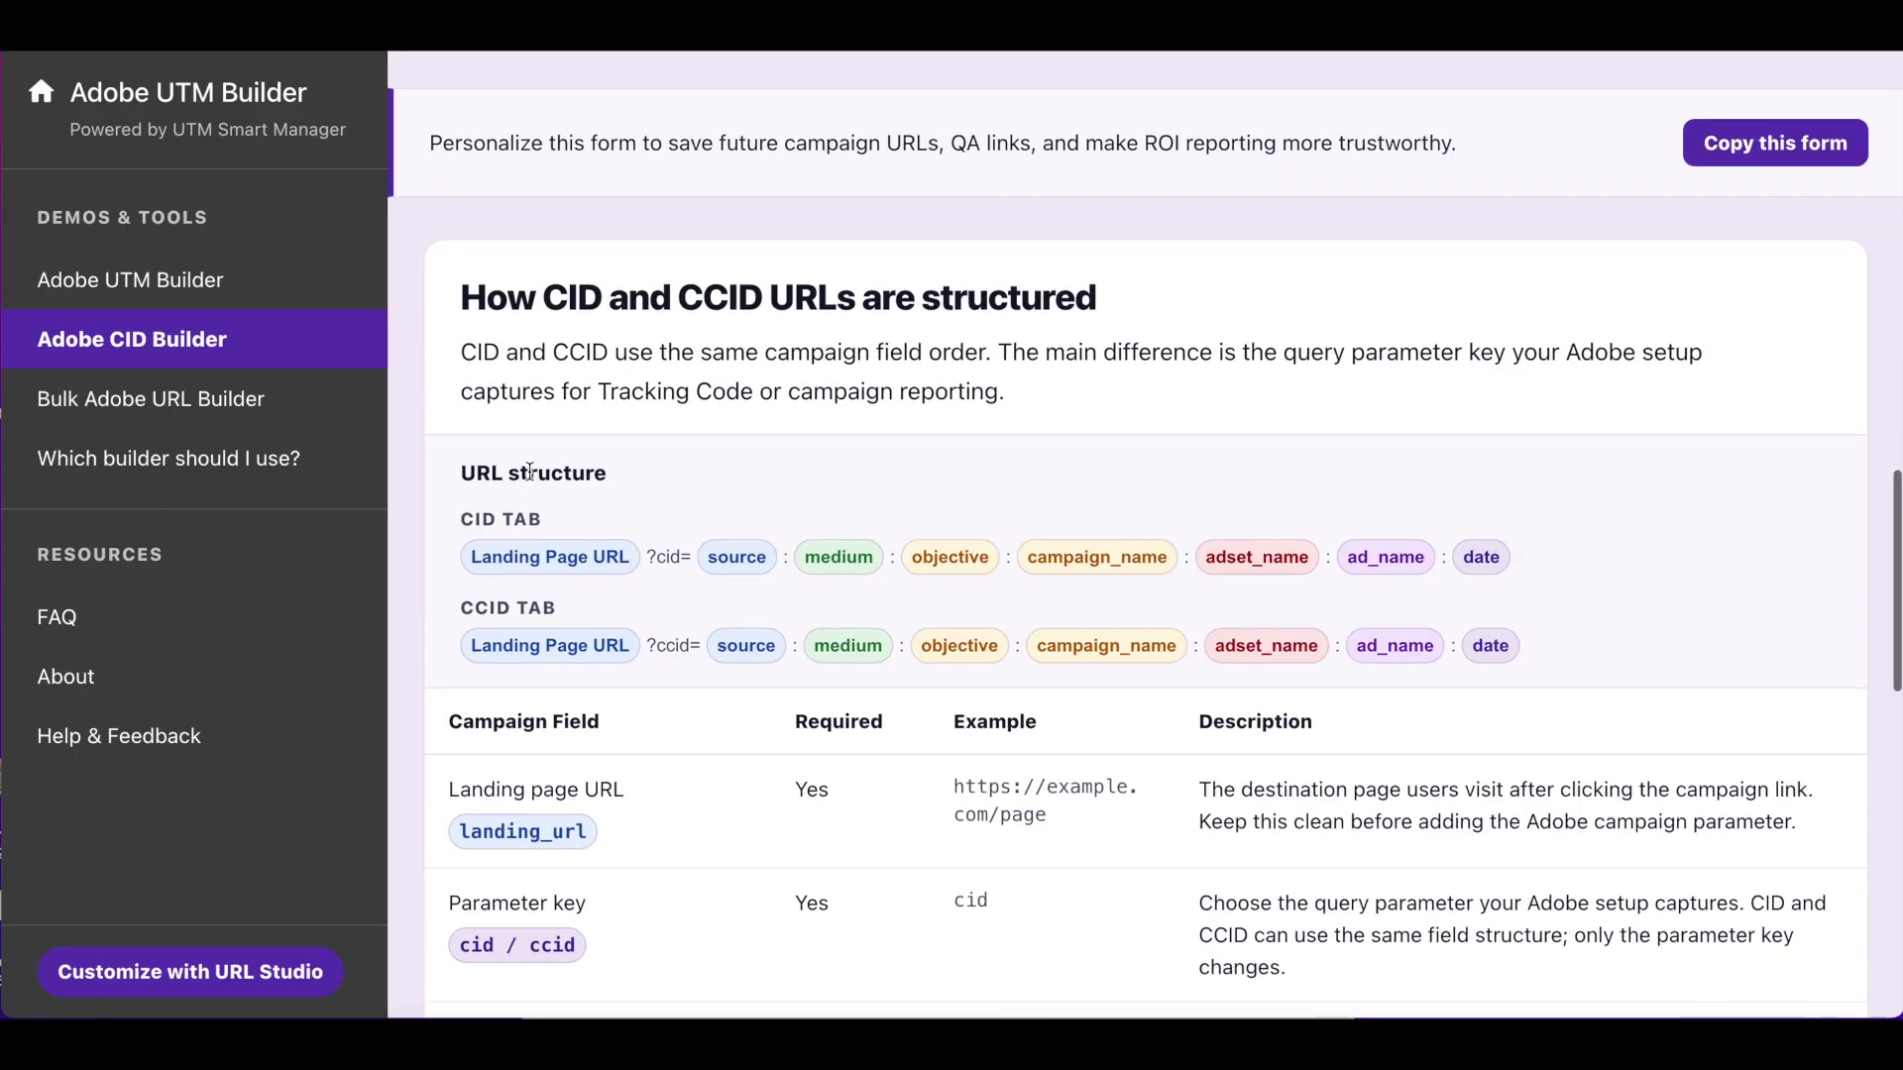
Return to the Adobe UTM Builder page.
click(194, 286)
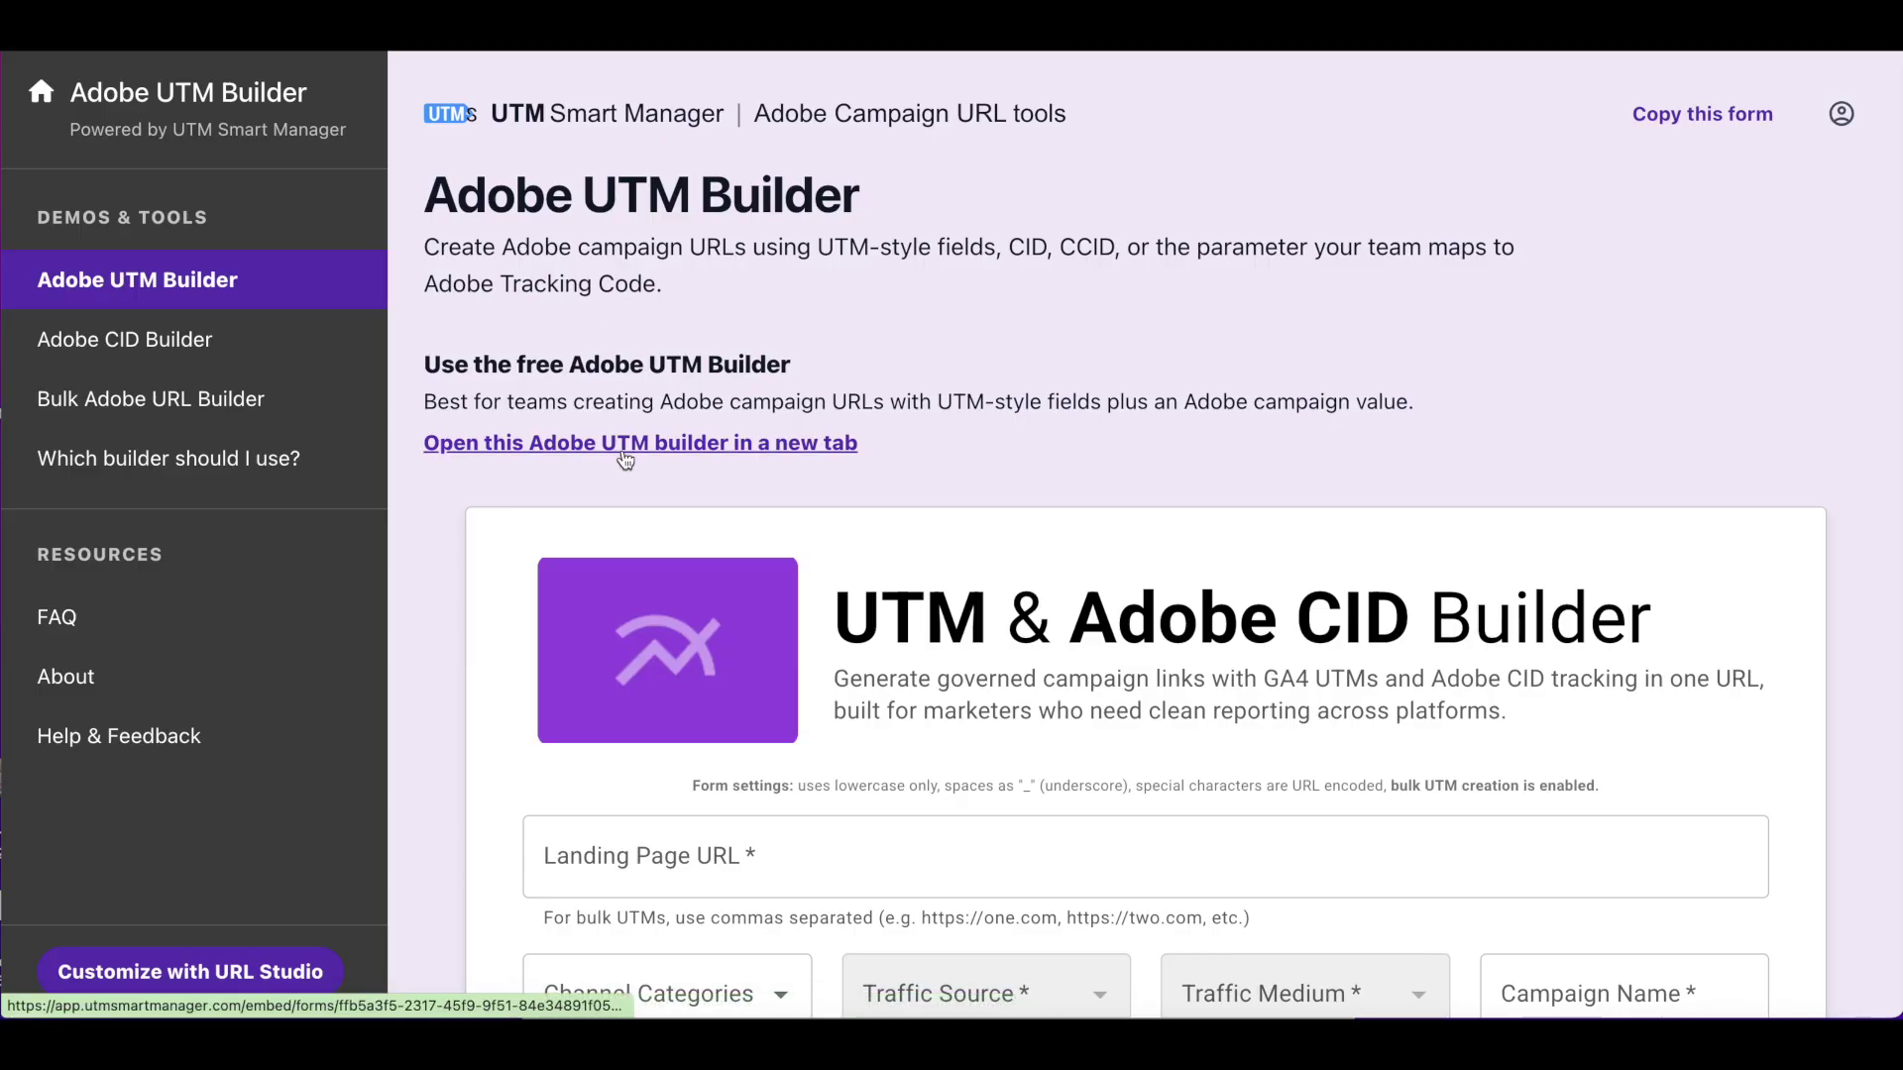
scroll(1454, 349, down, 1)
scroll(1452, 353, down, 3)
scroll(1580, 221, up, 4)
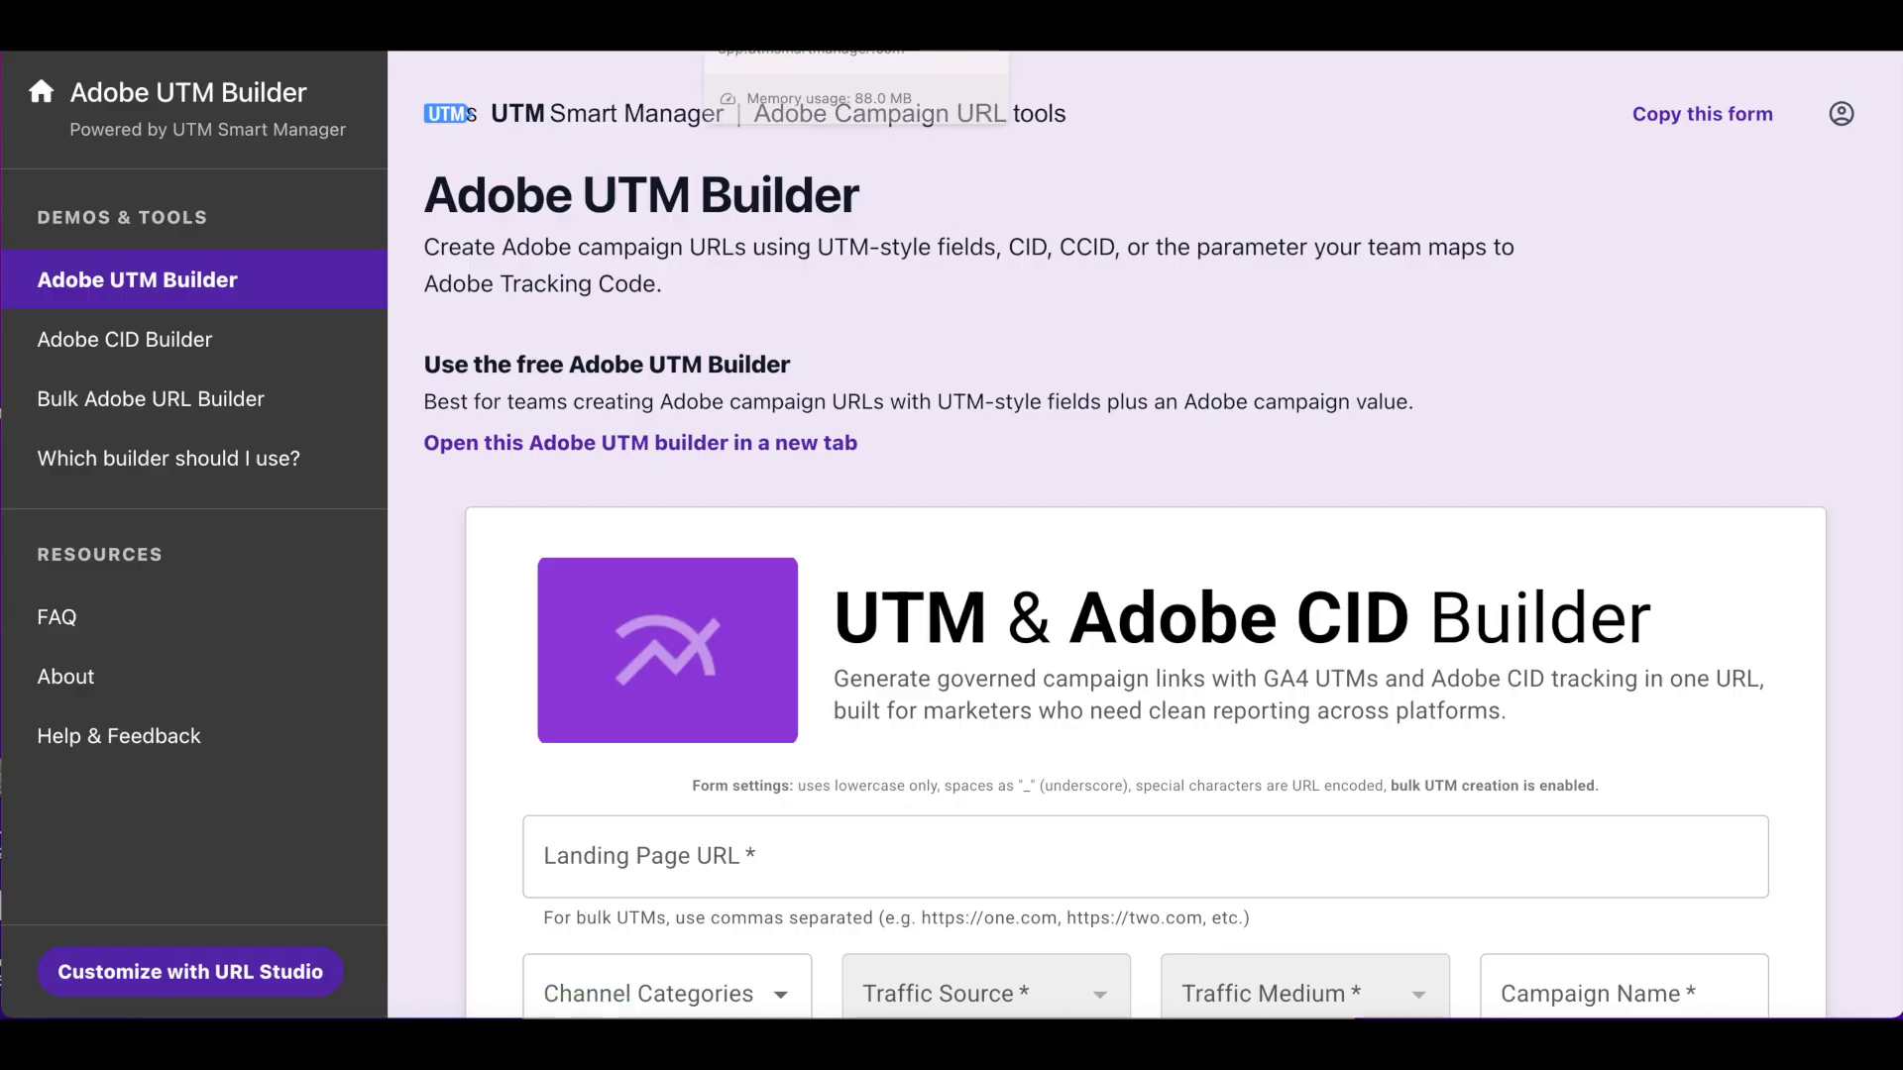
scroll(889, 297, down, 3)
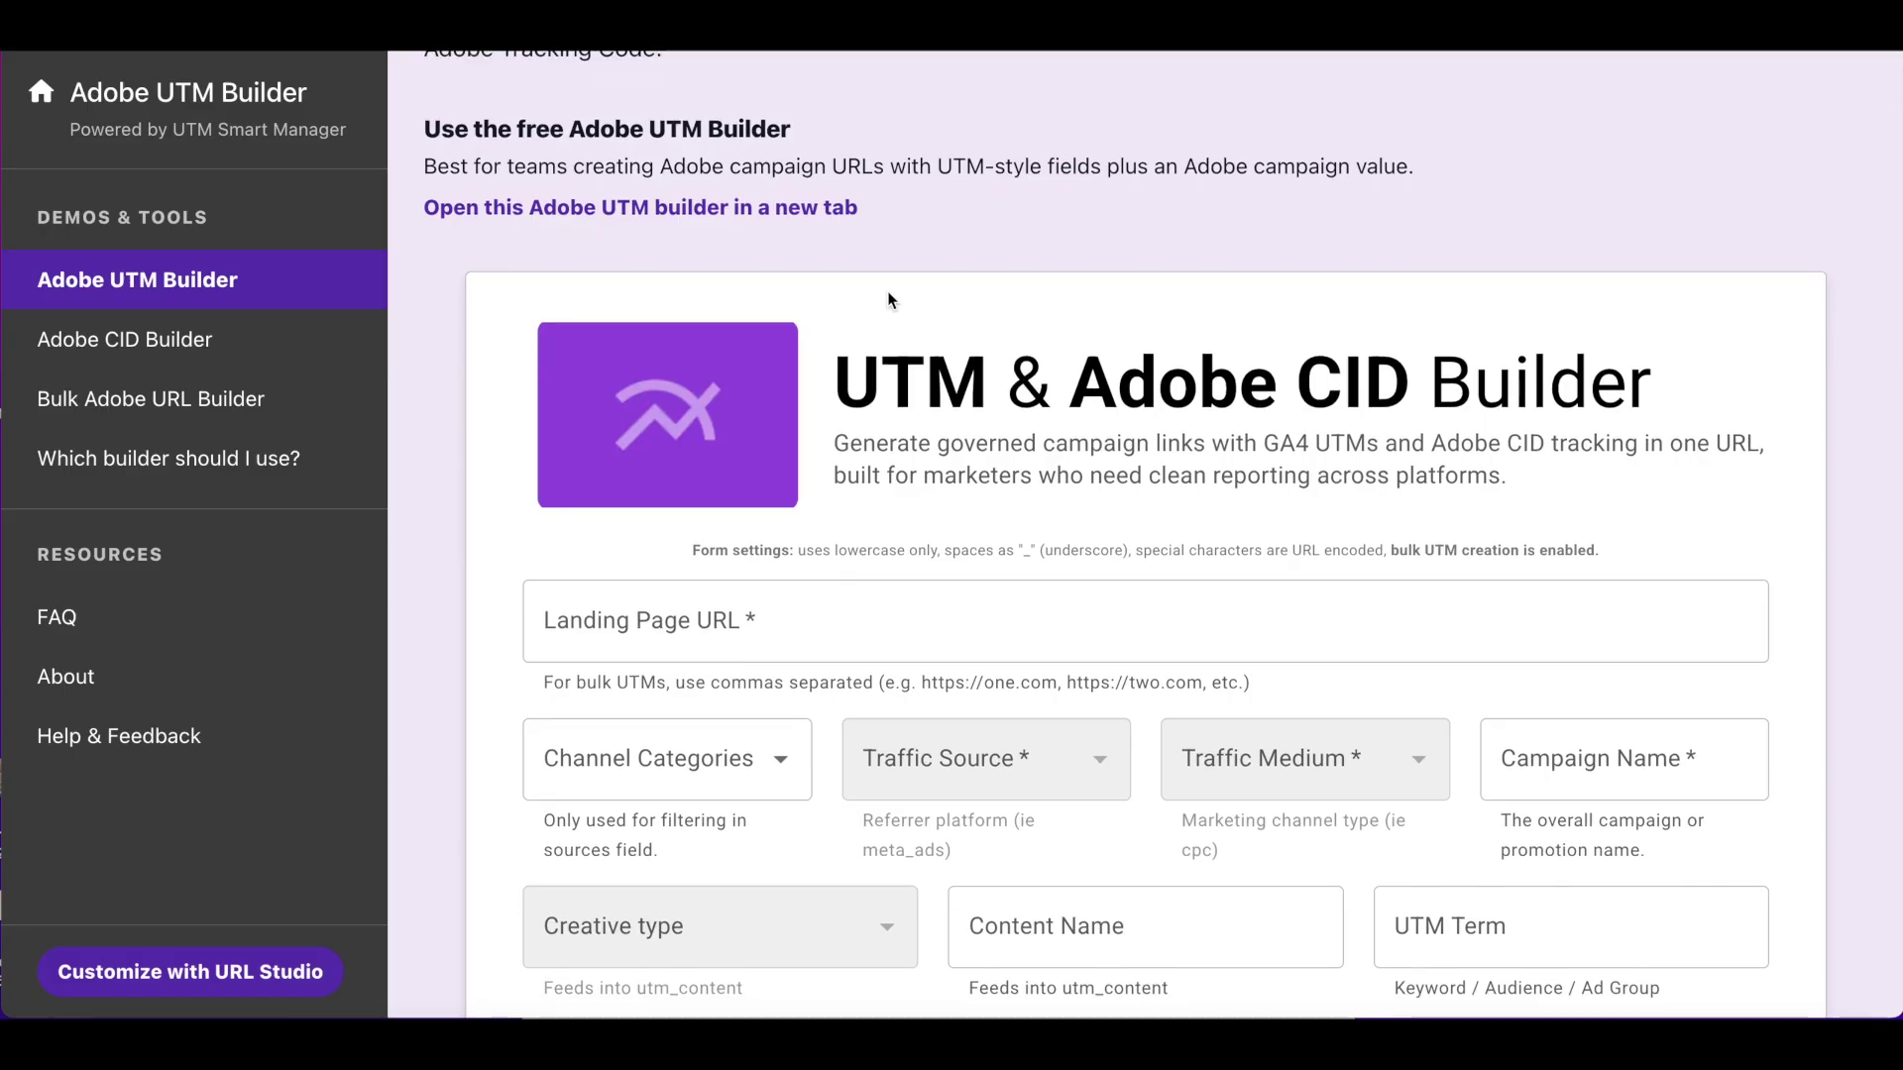
scroll(889, 299, up, 3)
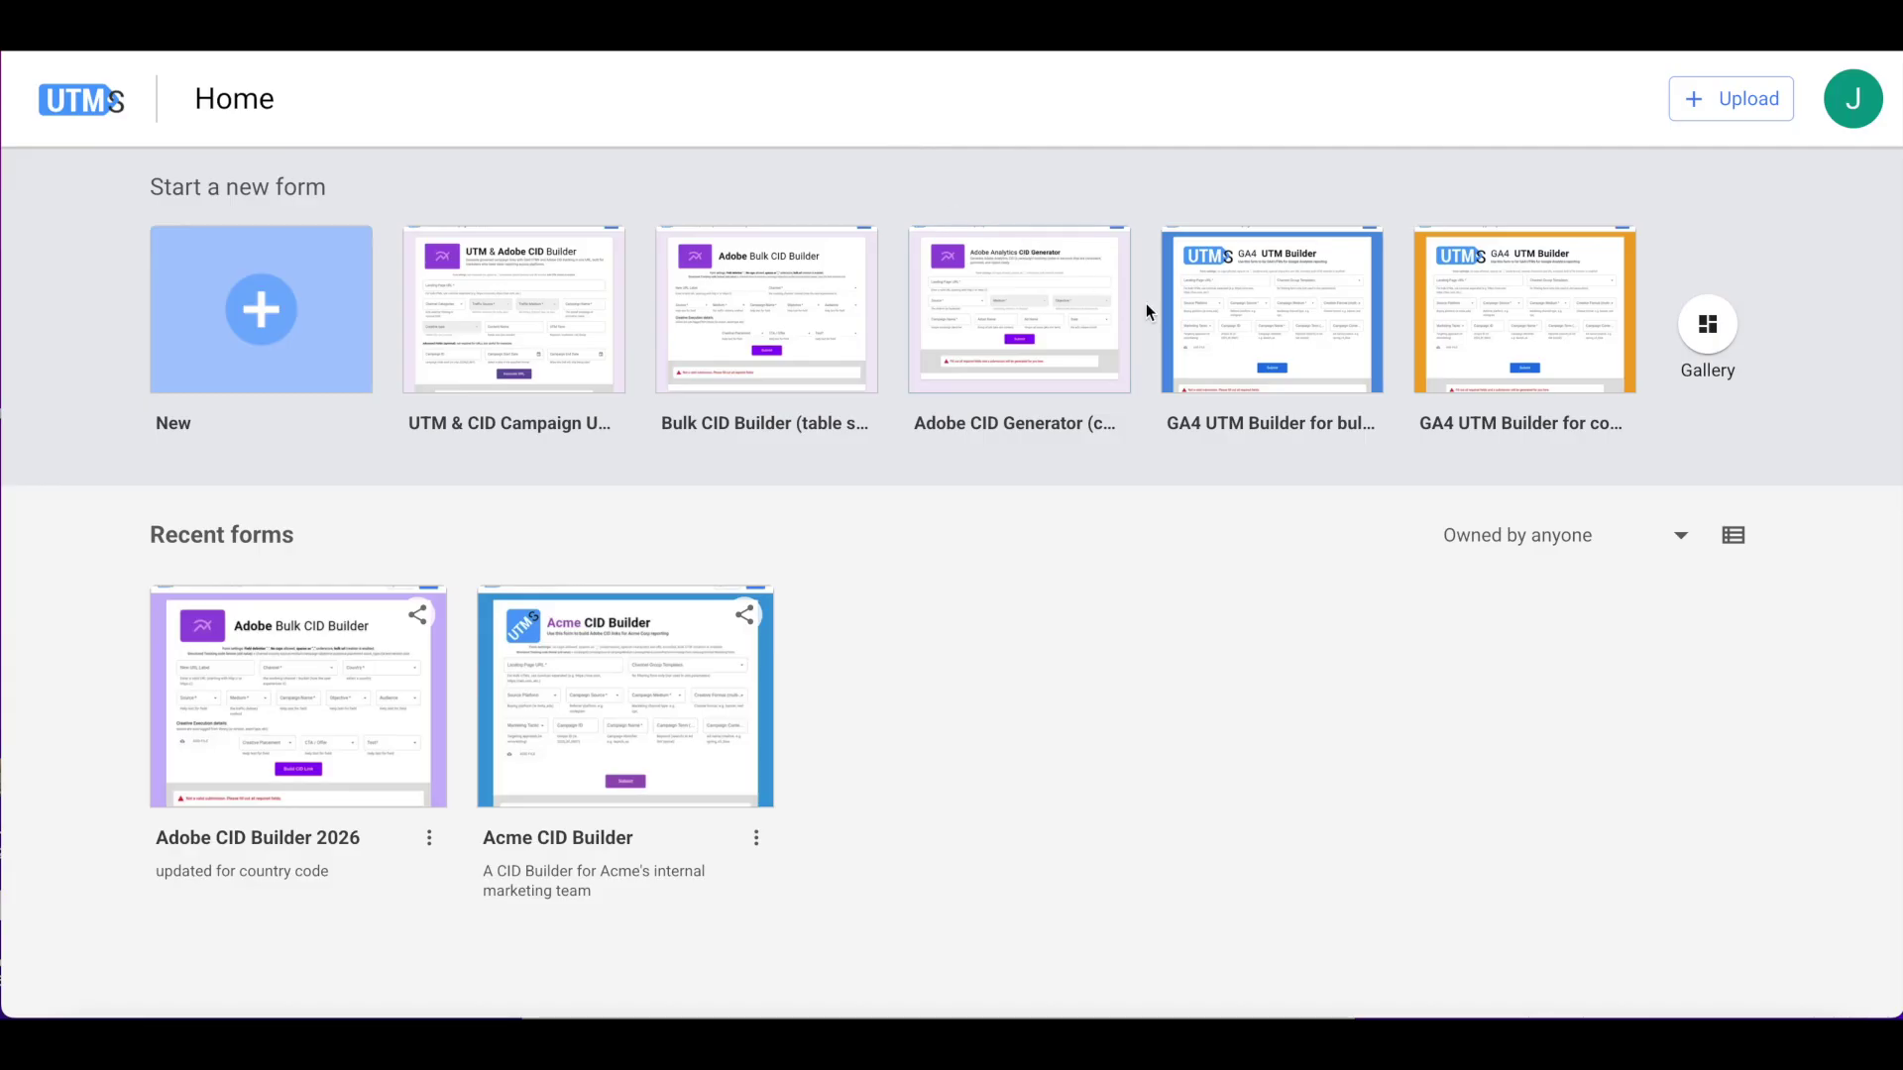
Open the template "GA4 UTM Builder for bulk campaign links", make a copy of it and go to the duplicated form.
click(1256, 329)
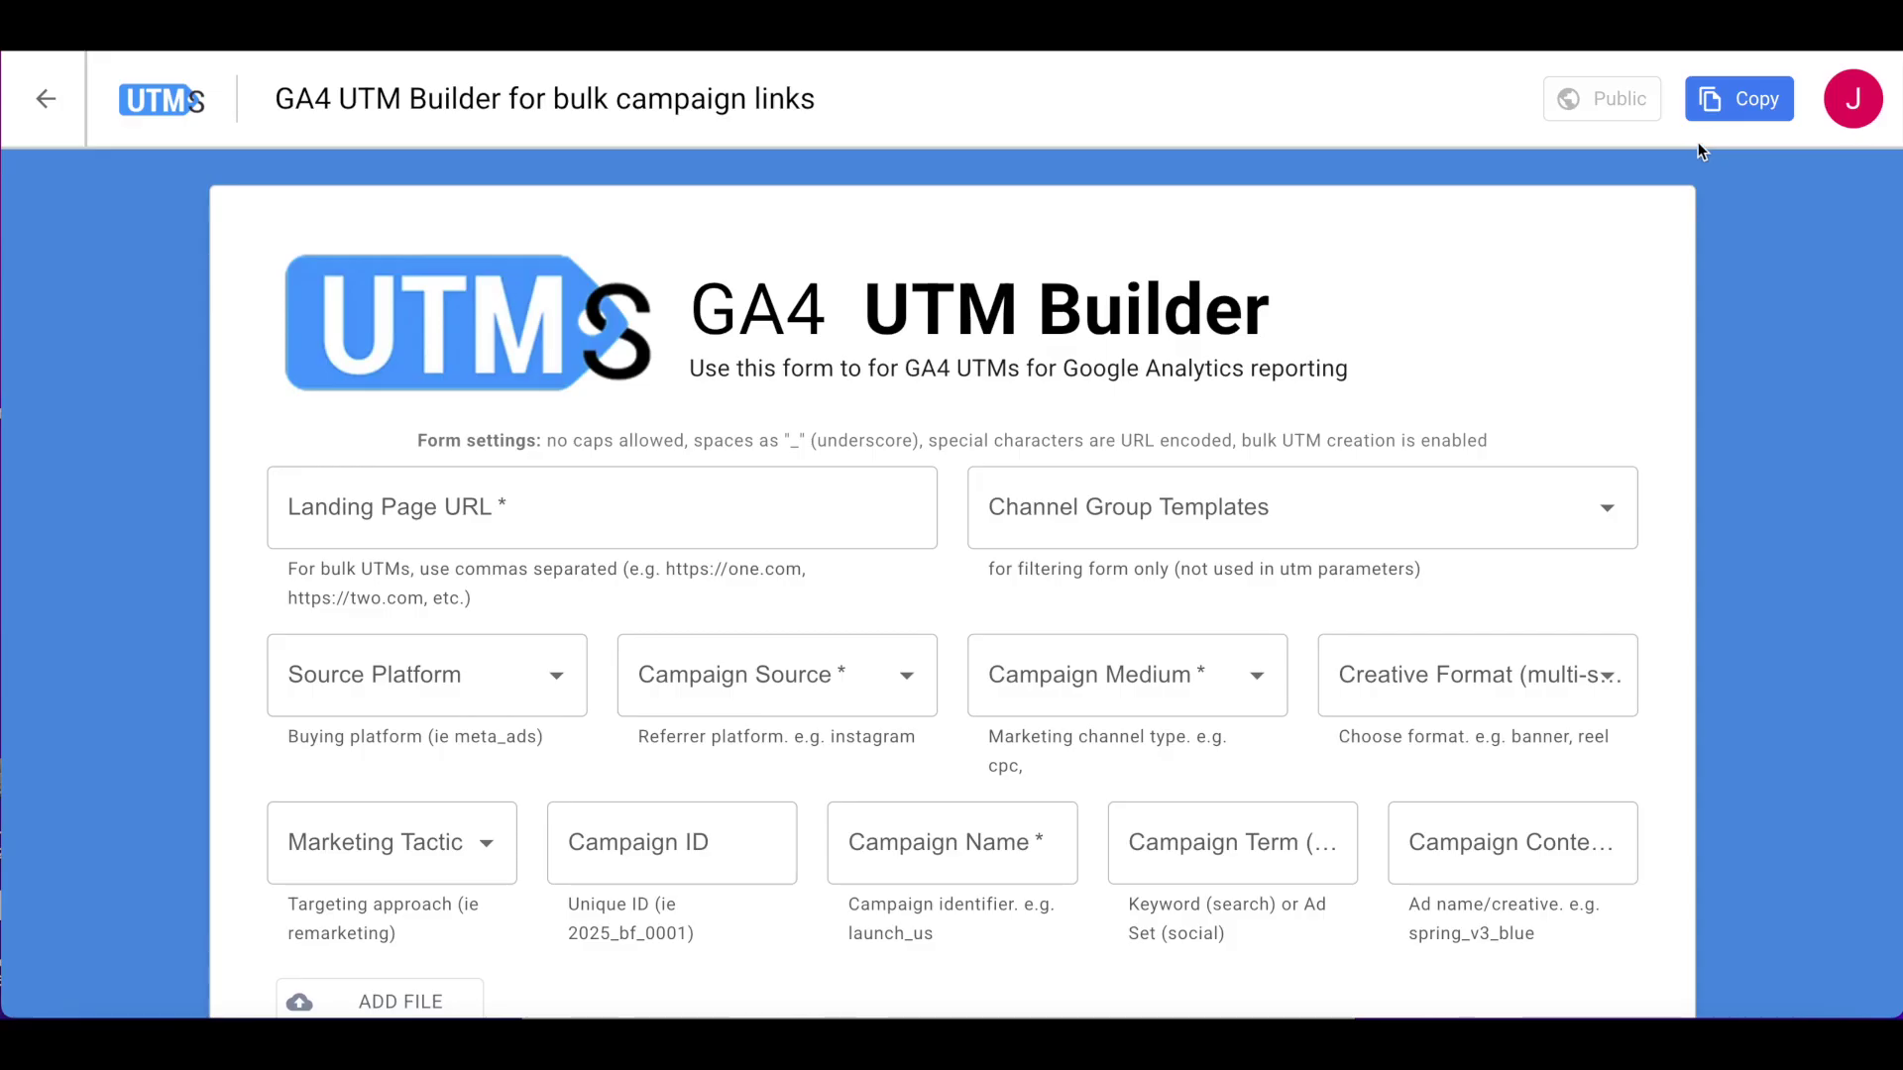
click(1744, 104)
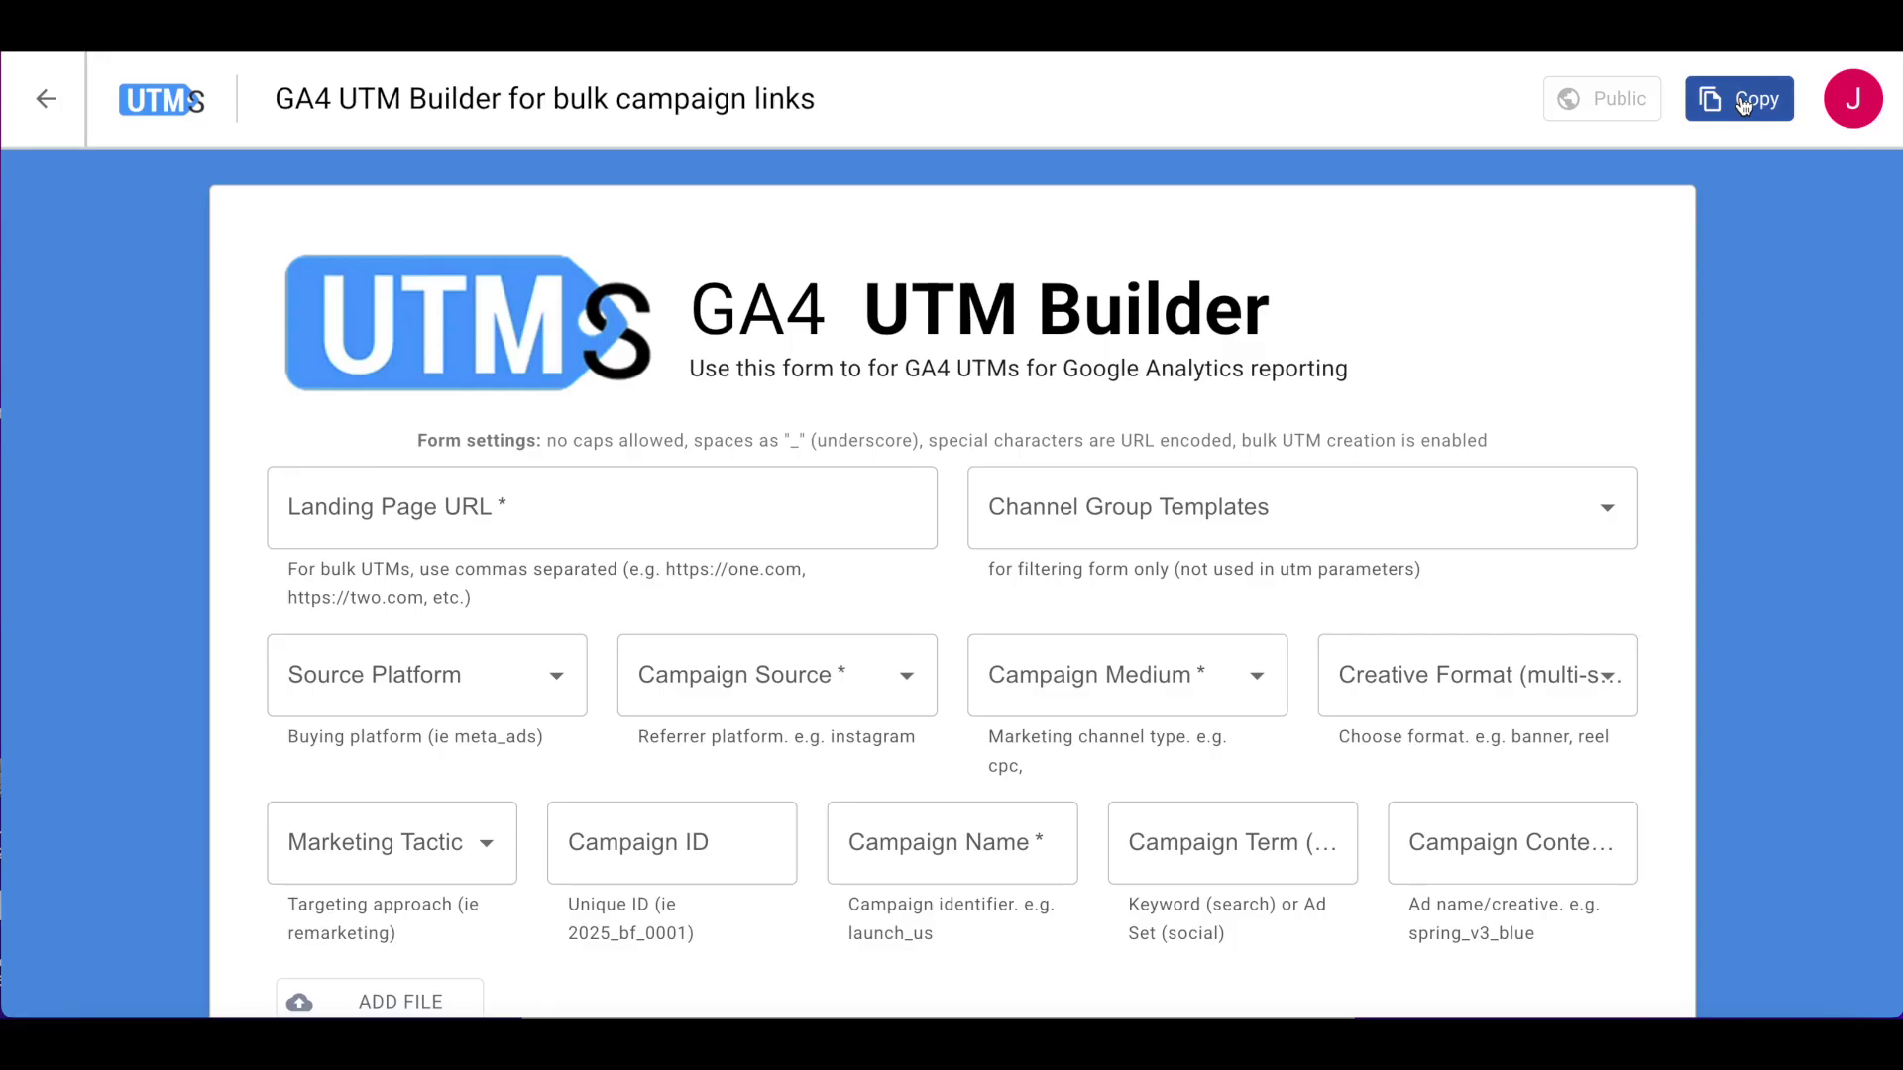
click(1744, 105)
click(1744, 105)
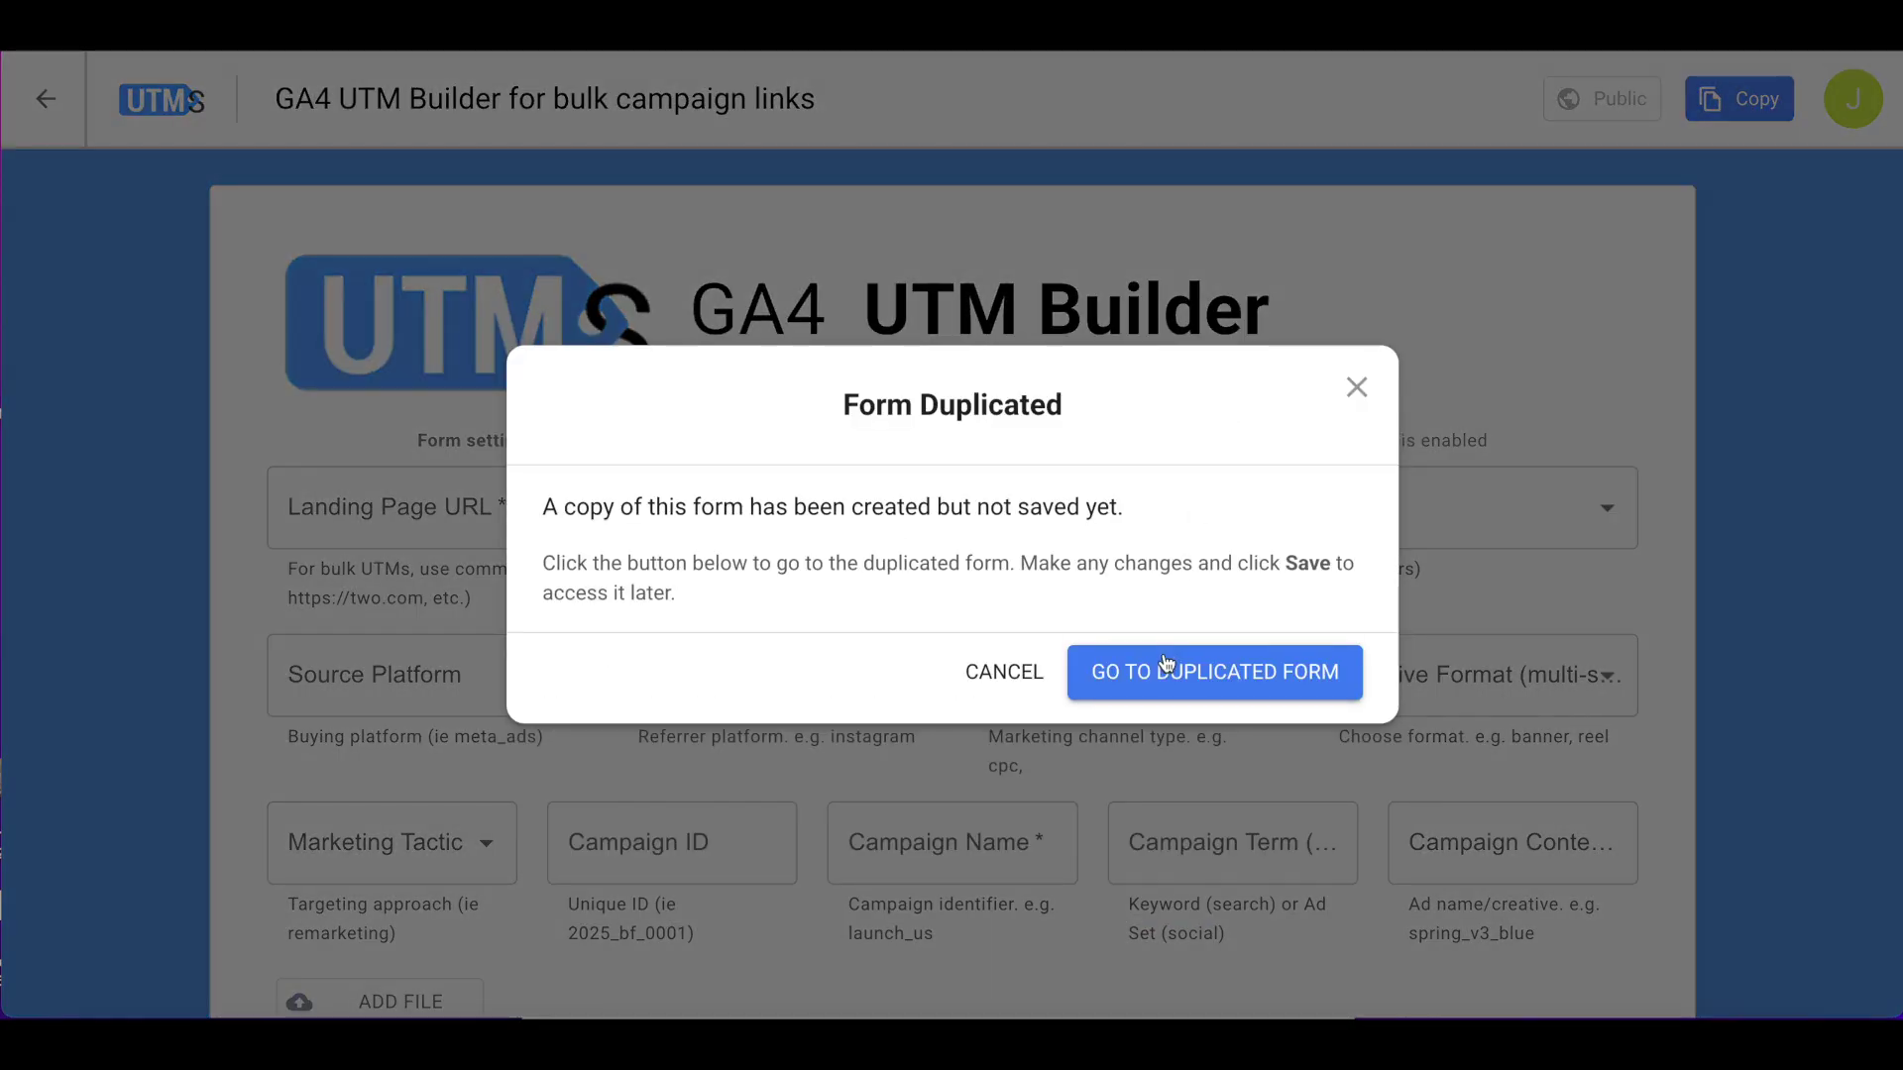
click(1167, 663)
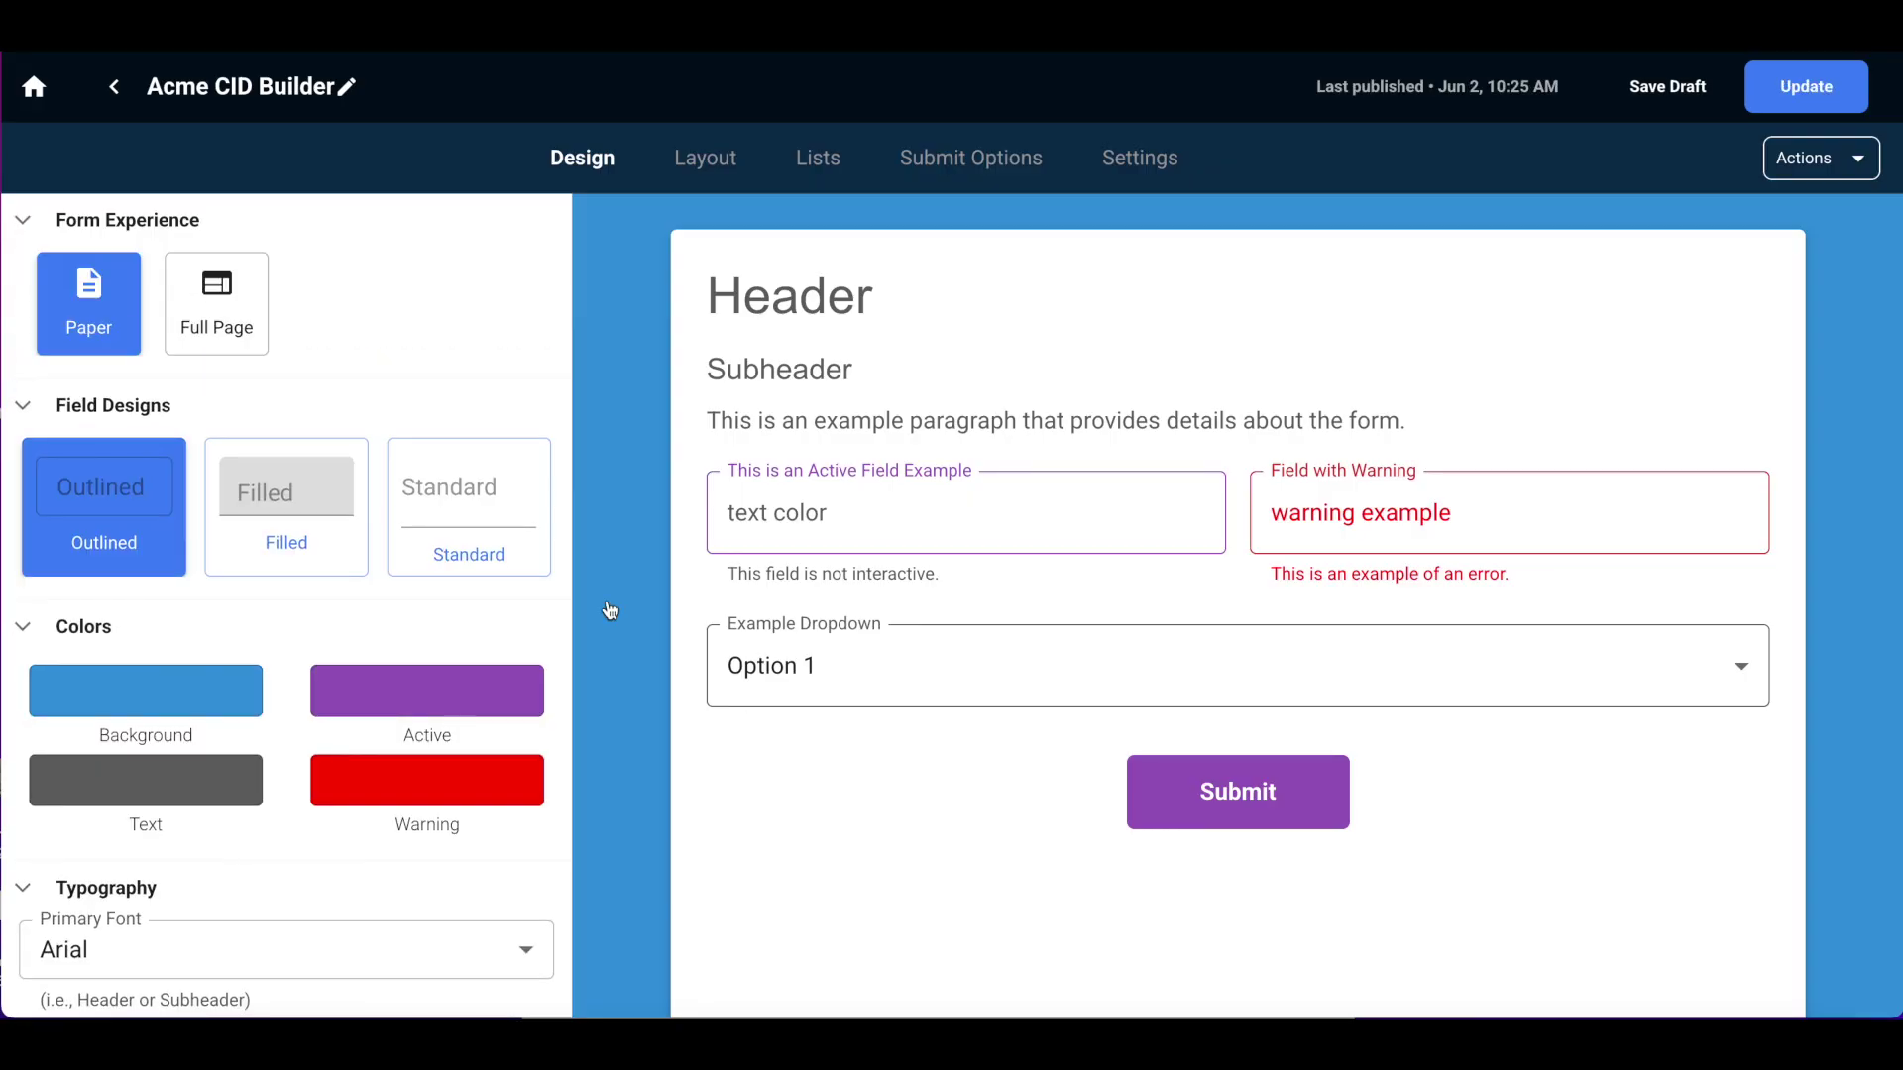
Add a new single-select field to the Acme CID Builder layout, beside Channel Group Templates.
click(712, 175)
scroll(286, 676, down, 1)
scroll(280, 625, up, 1)
drag(258, 415, 1863, 612)
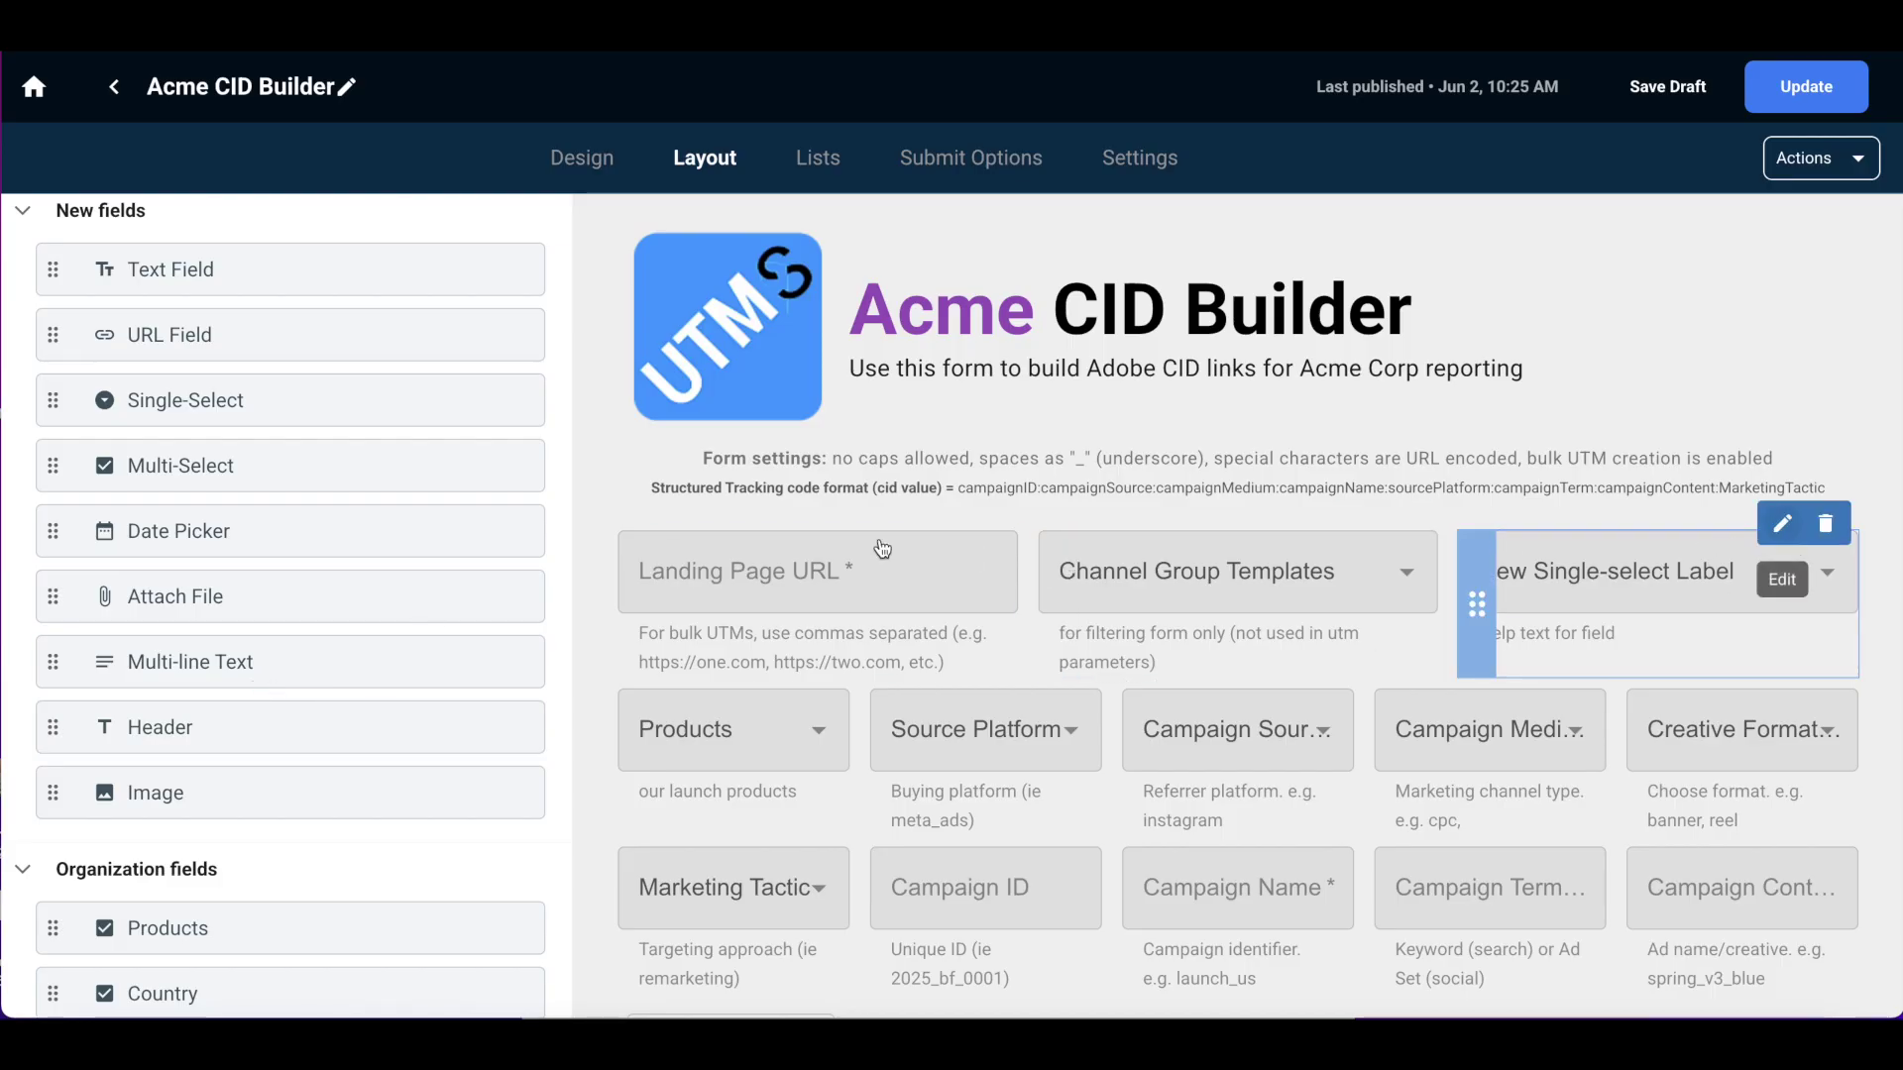
Label the new single-select field "Team" and set its helper text to "Select team".
click(359, 619)
text(Te)
key(ctrl+a)
text(Tea)
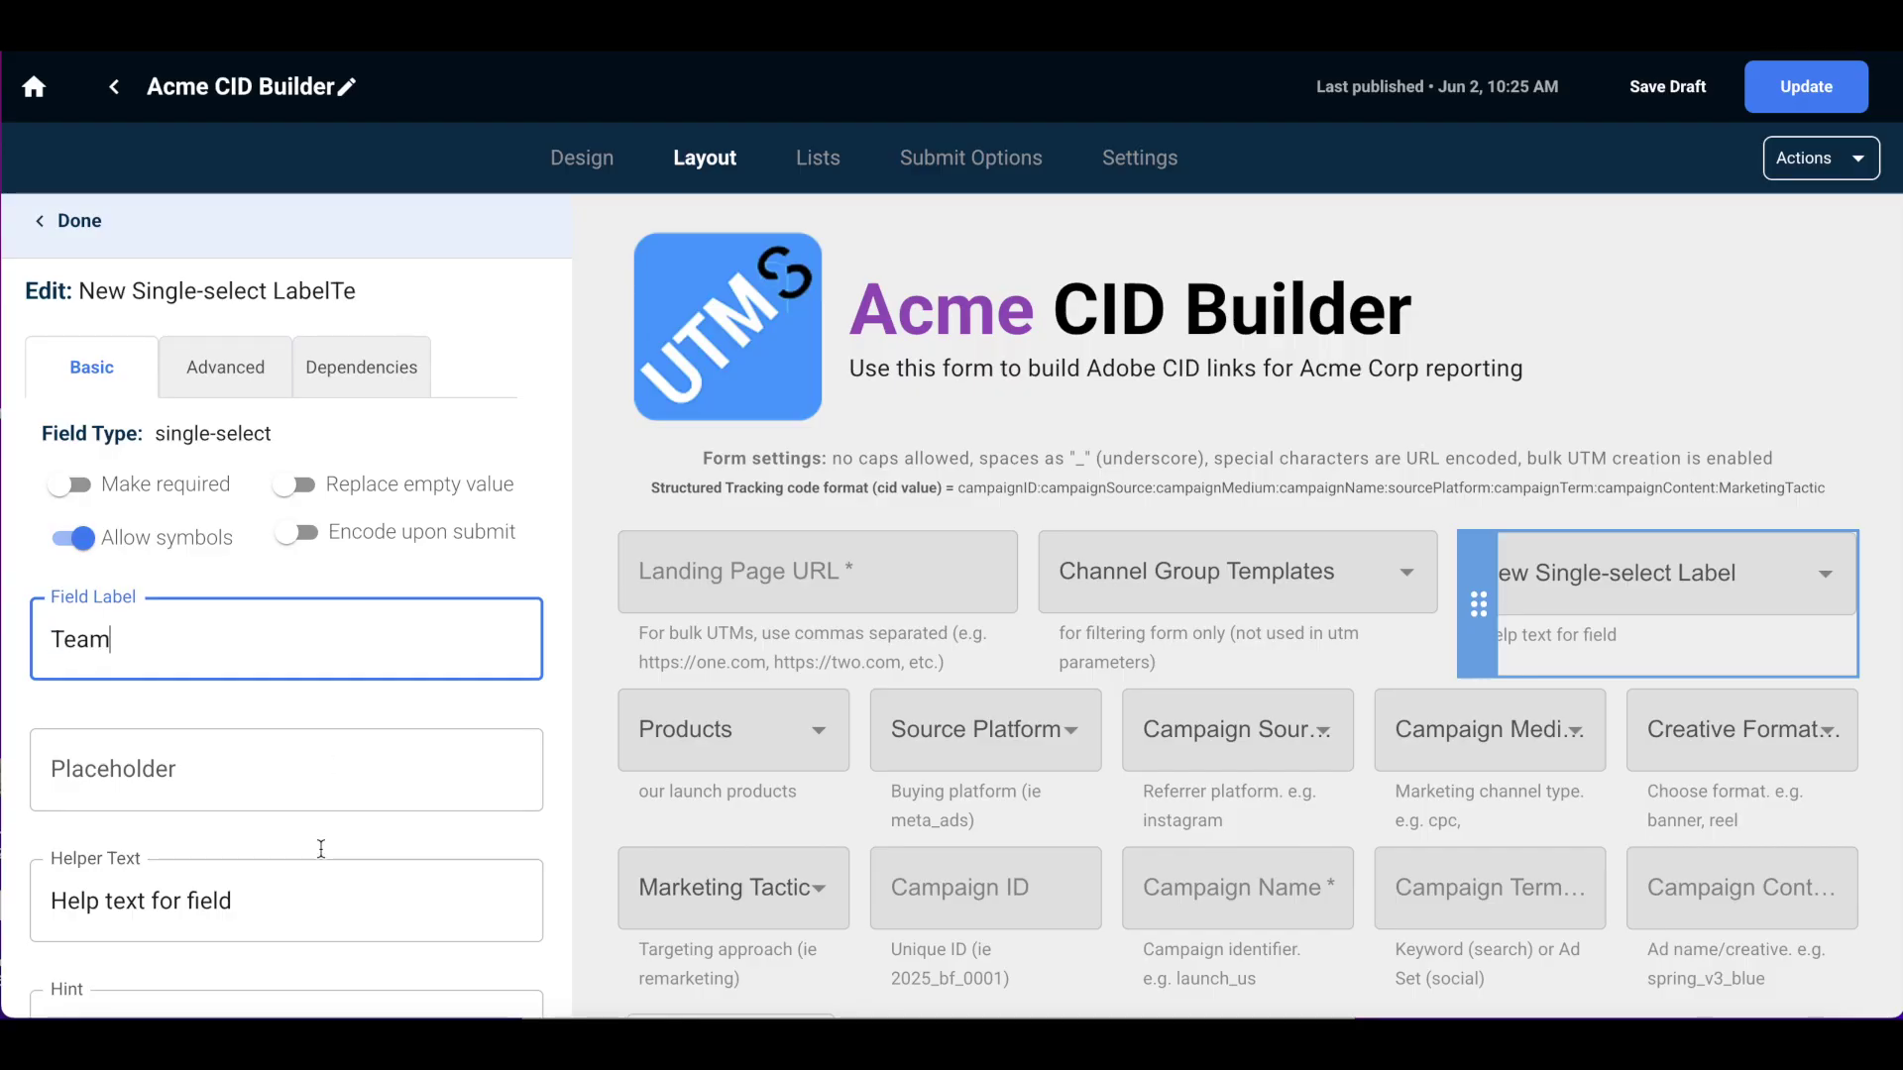
click(293, 892)
key(ctrl+a)
text(SE)
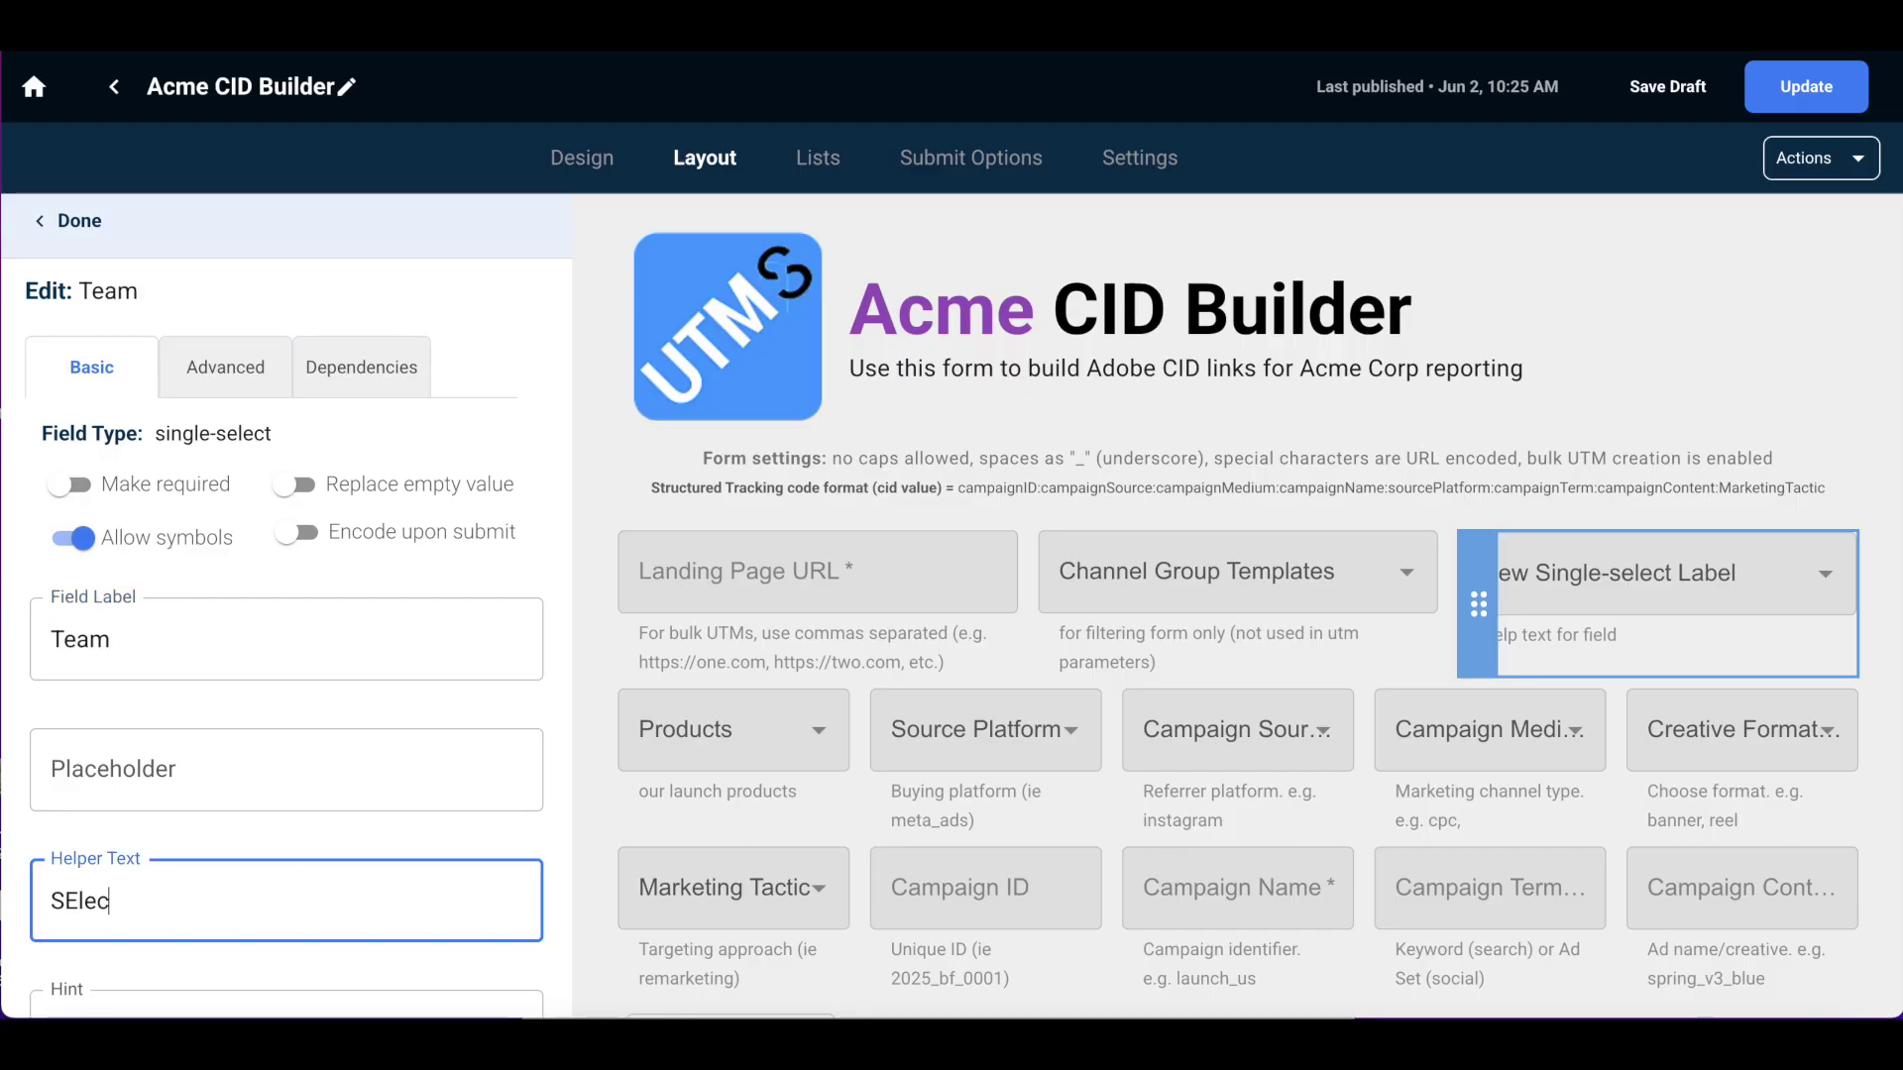
key(BackSpace)
Set the Team field's hint to "pick the deployment team".
scroll(285, 594, down, 2)
click(232, 838)
key(ctrl+a)
text(pi)
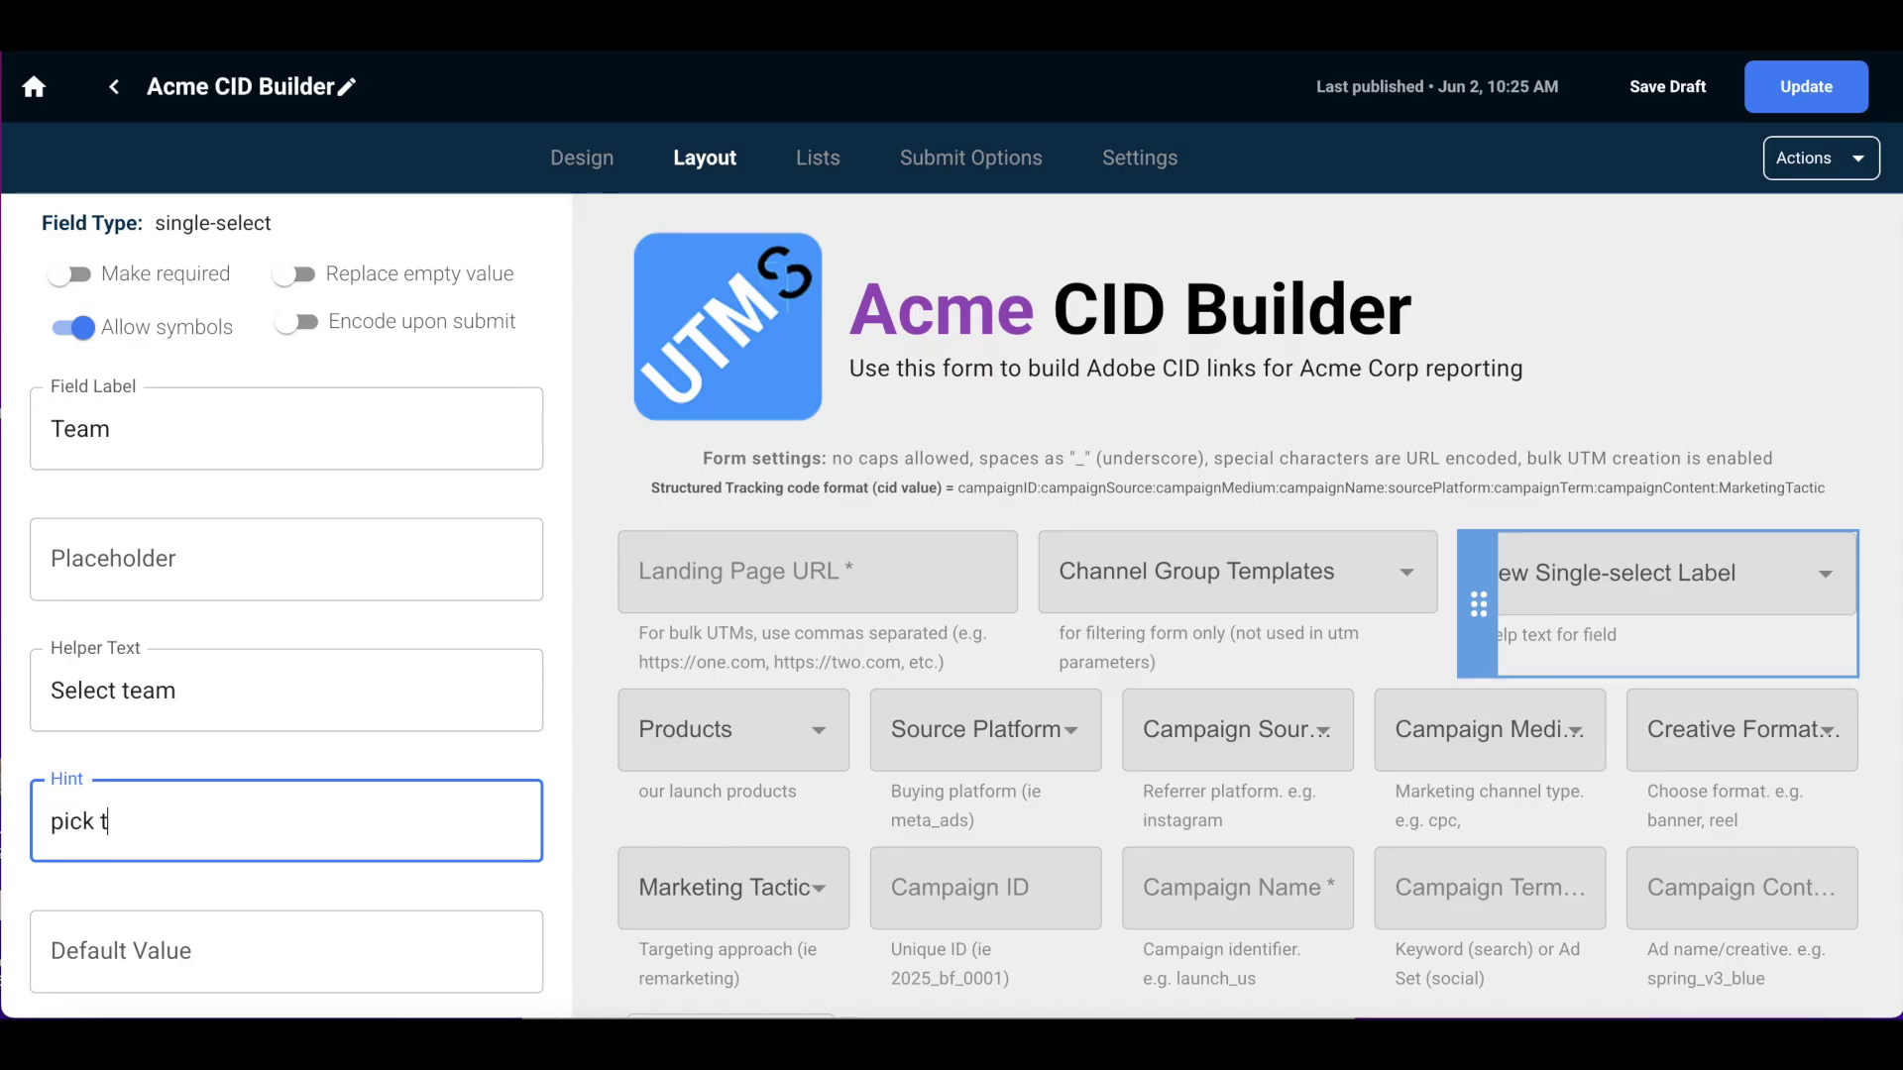
key(BackSpace)
key(BackSpace)
key(BackSpace)
key(BackSpace)
key(BackSpace)
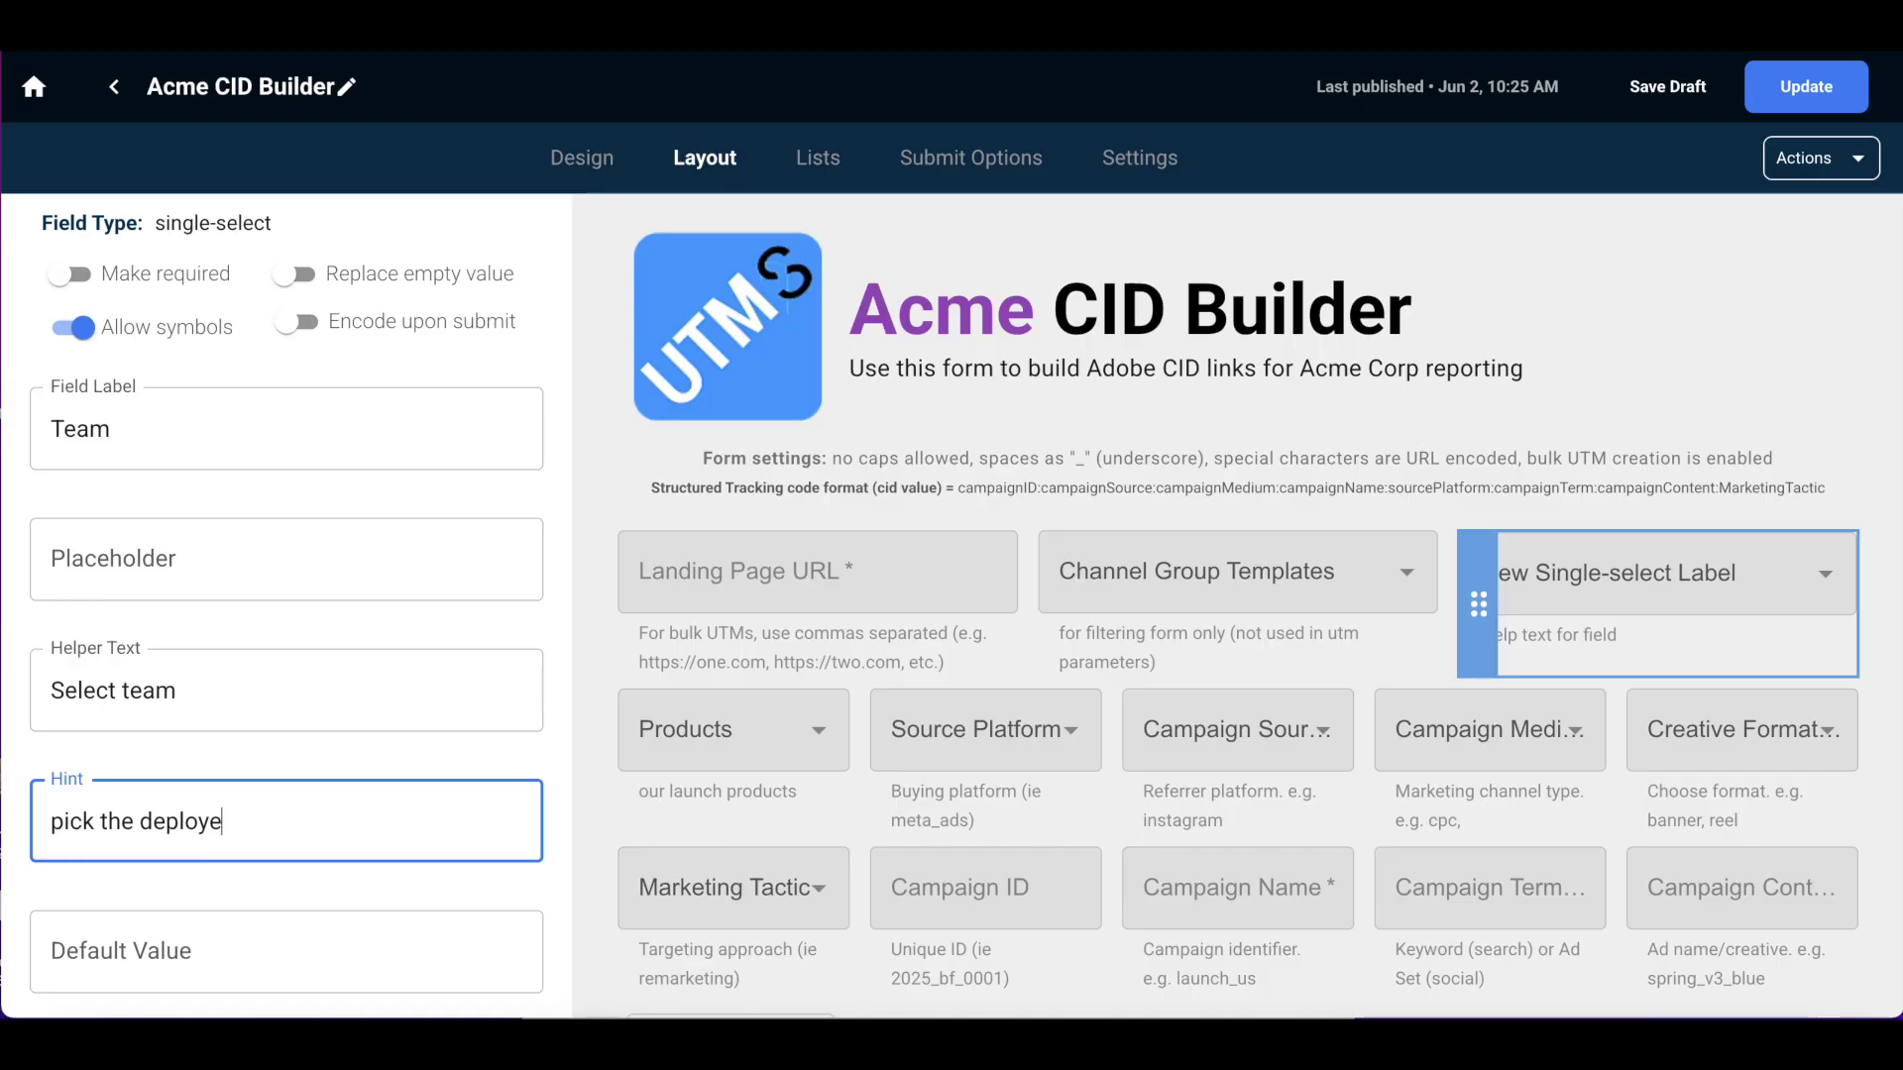
text(team)
Set the Team field's capitalization to "no caps" and its spacing to Underscore.
scroll(286, 604, down, 5)
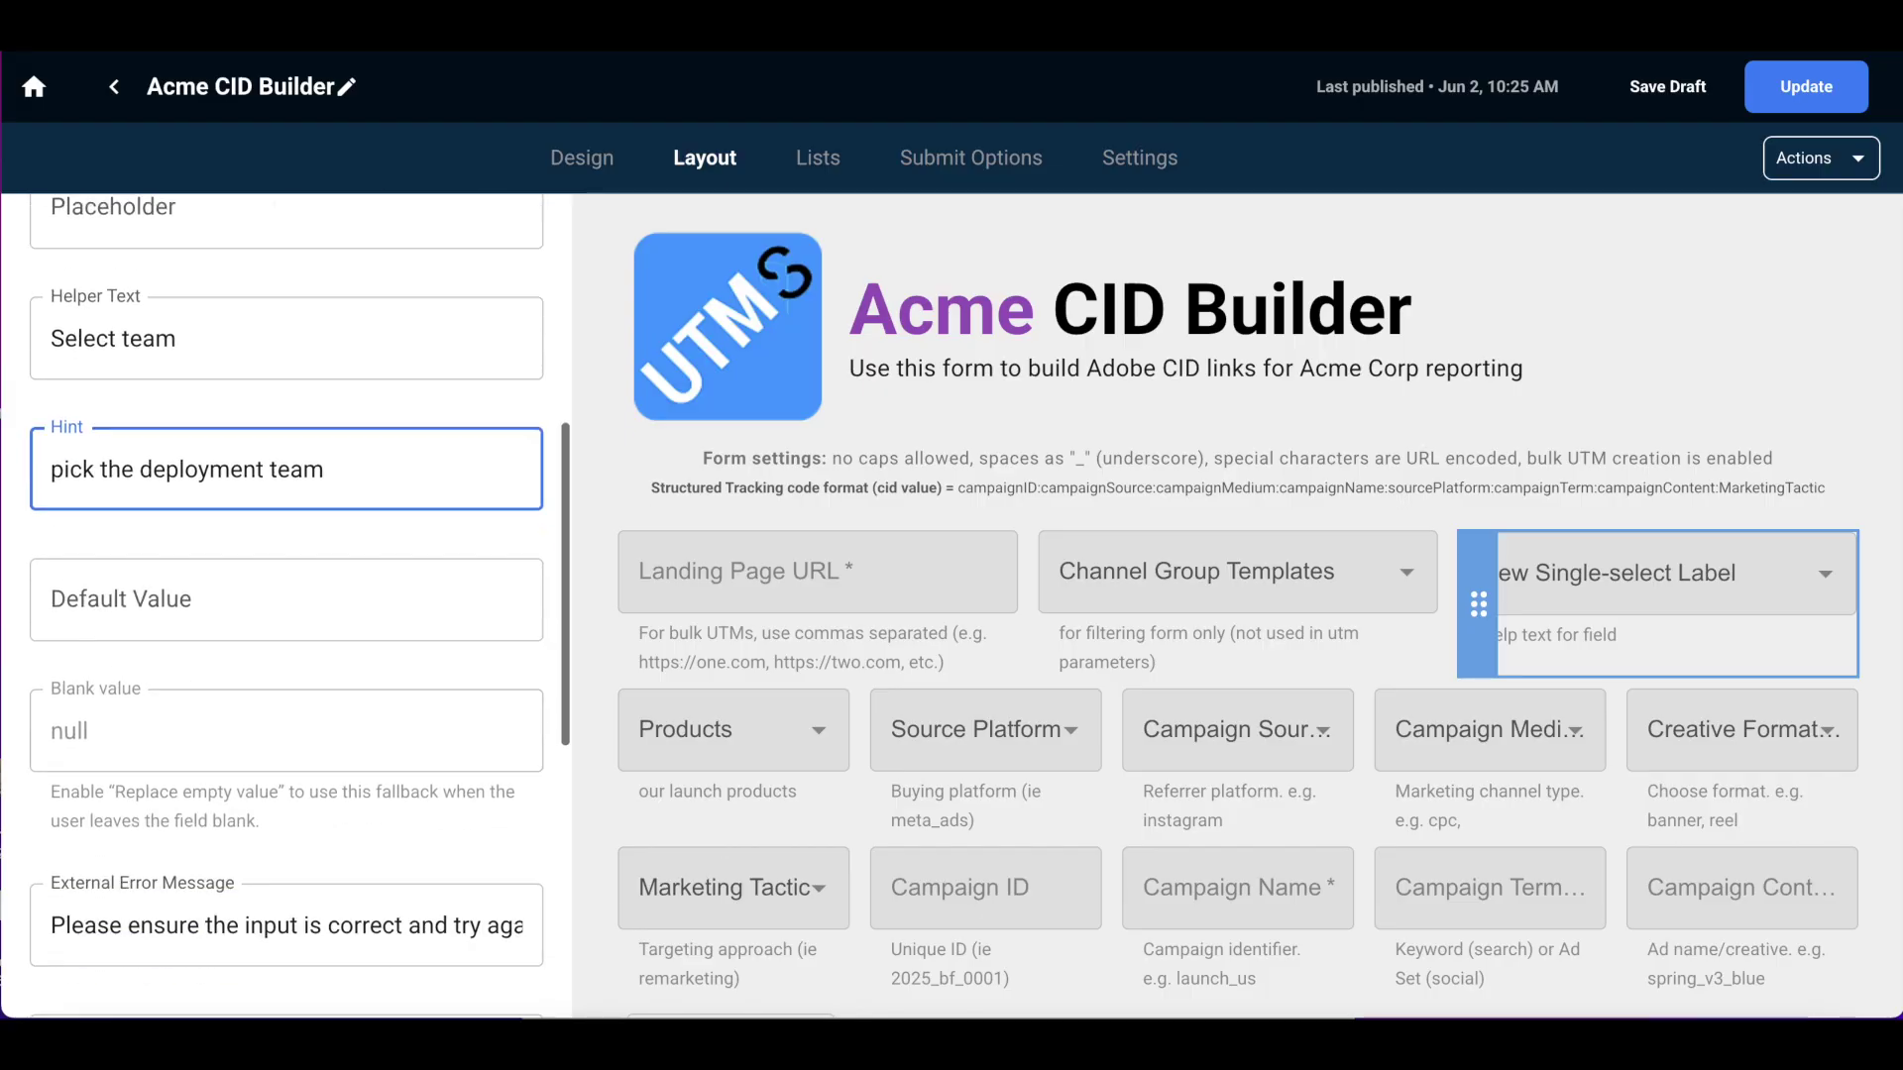
scroll(229, 825, down, 2)
click(229, 736)
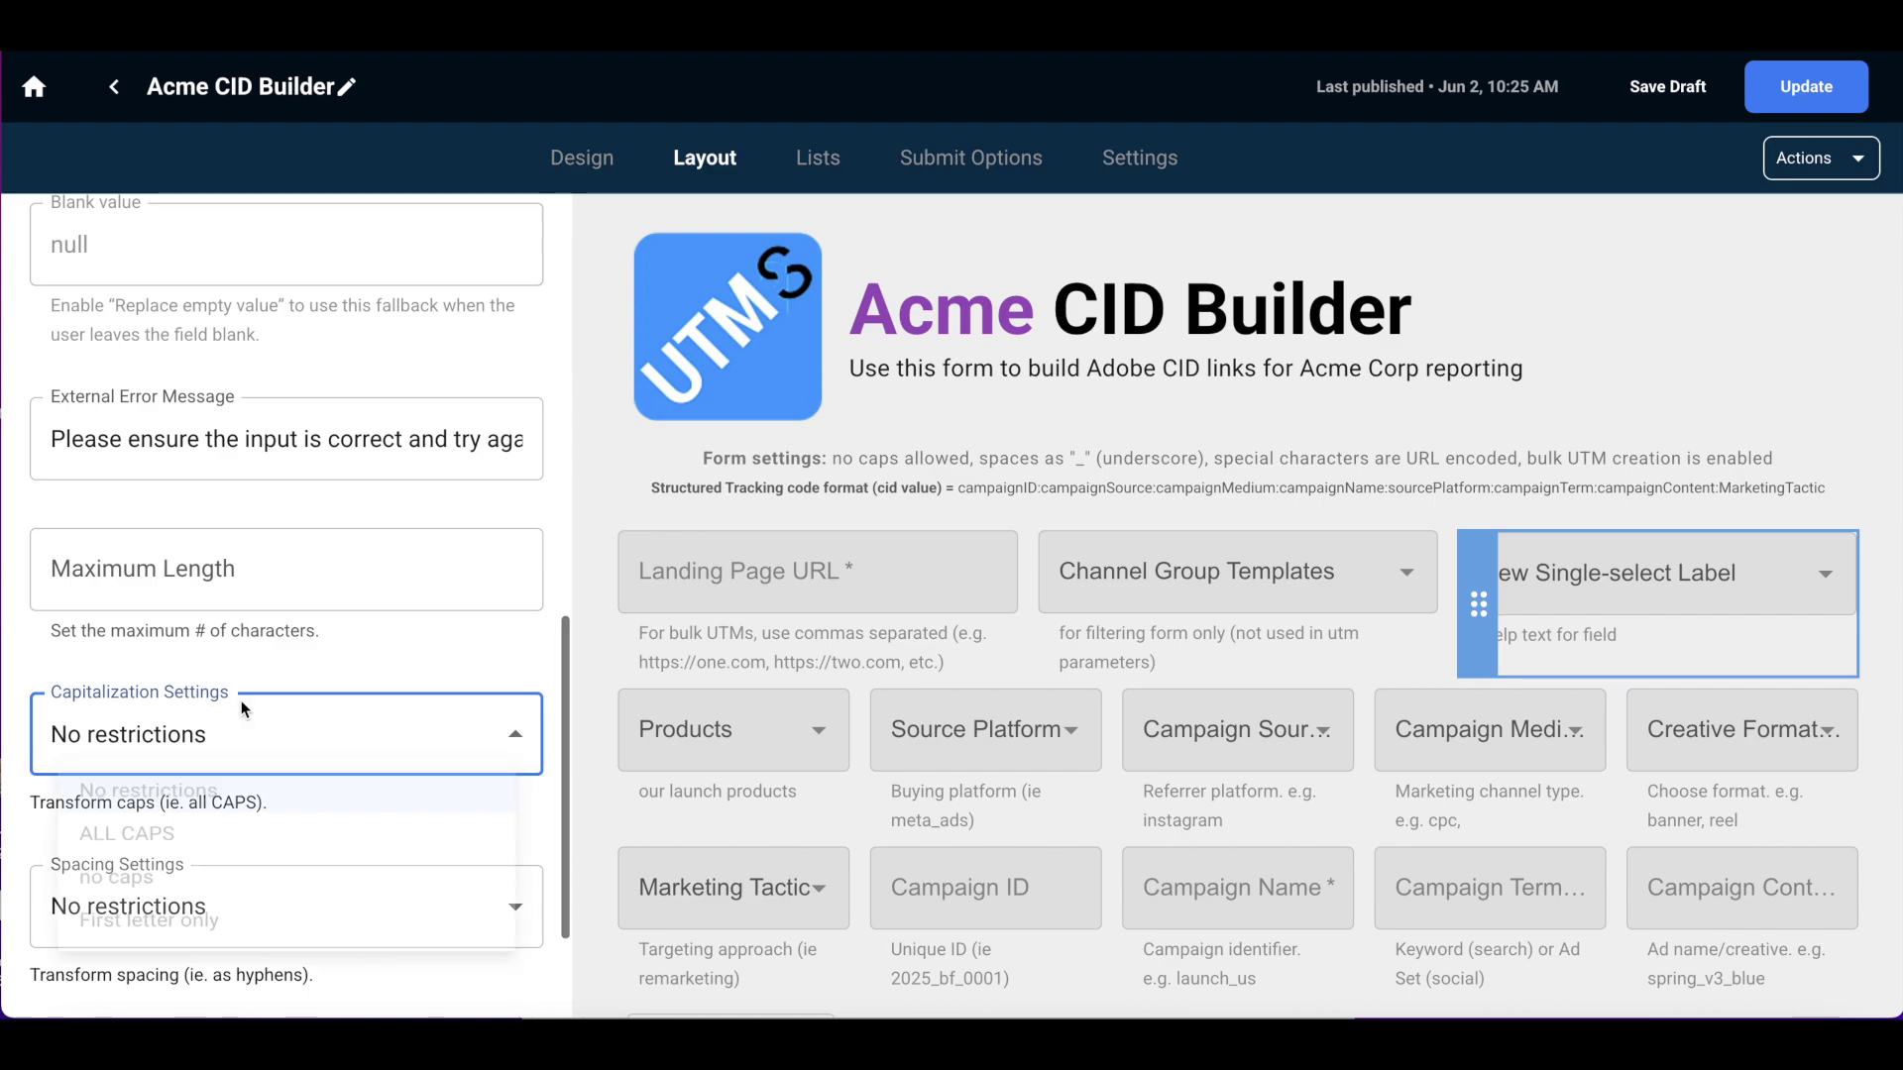
click(207, 898)
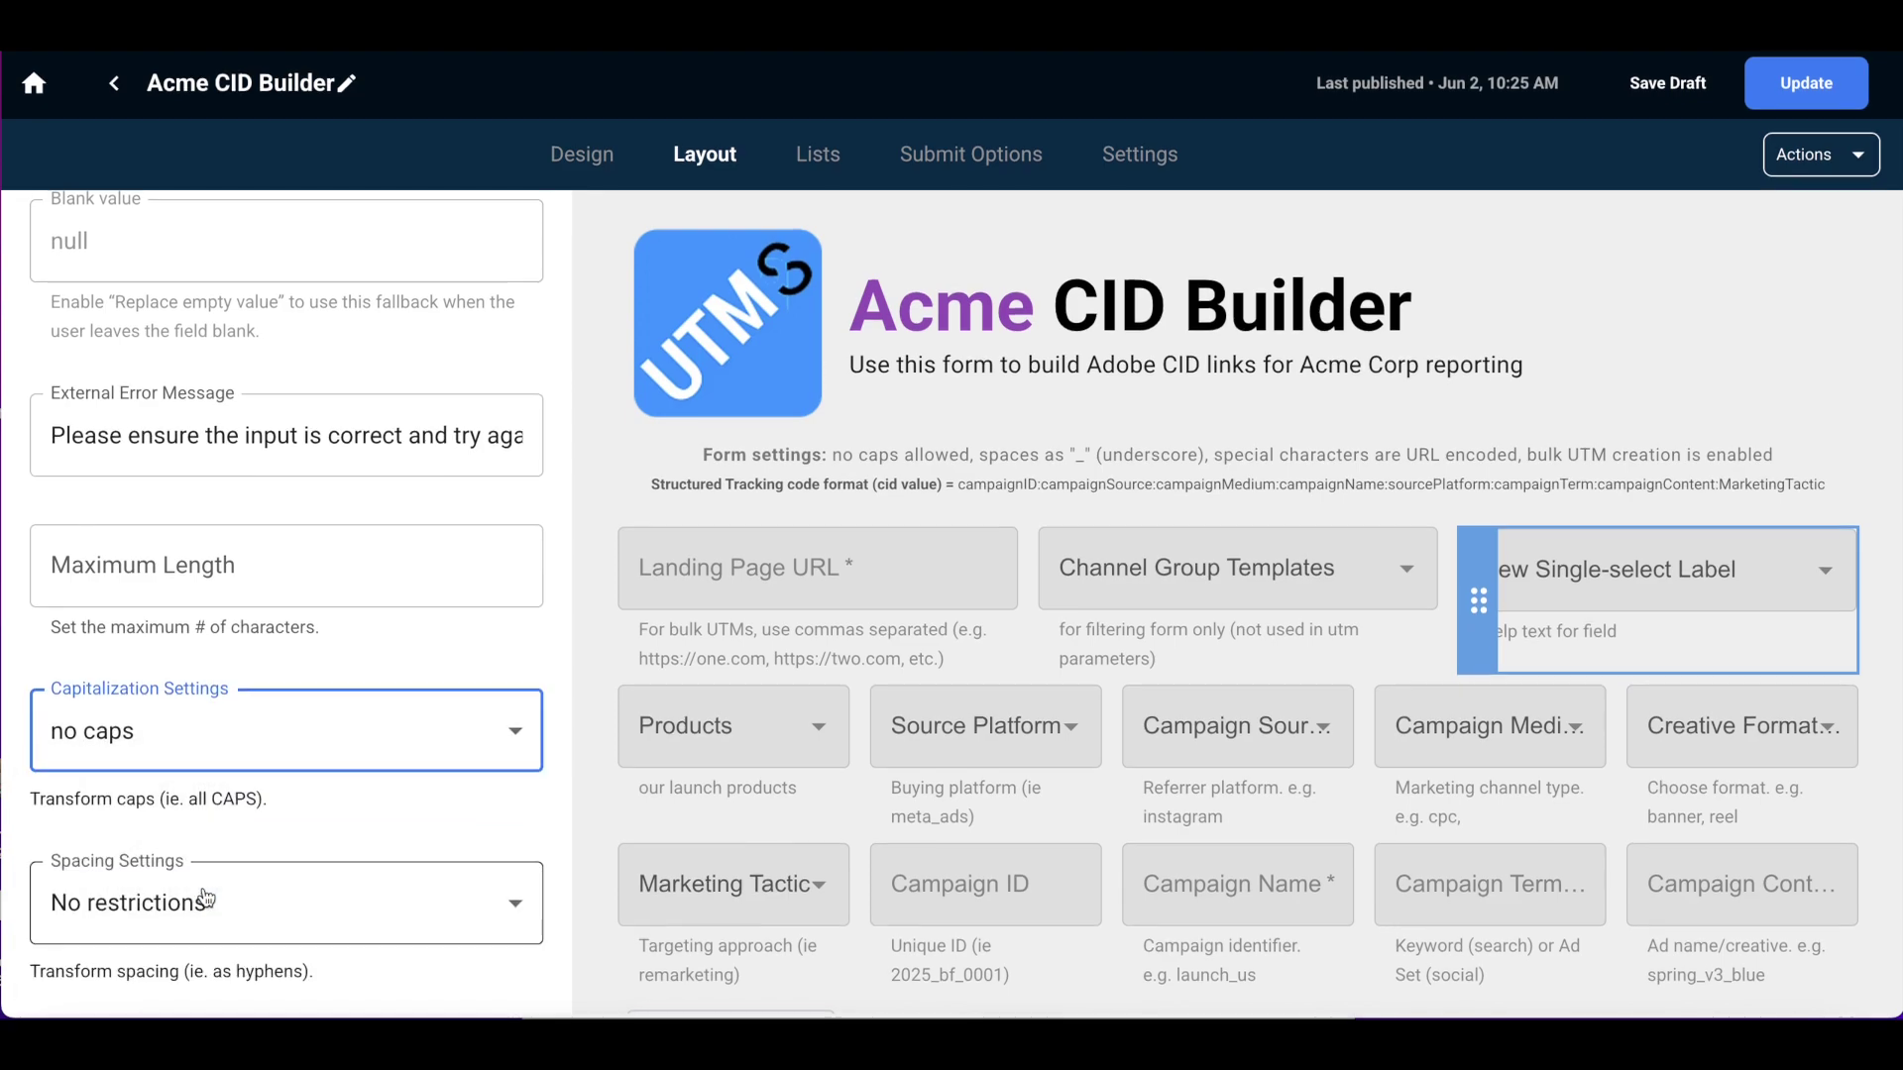
click(206, 898)
click(212, 847)
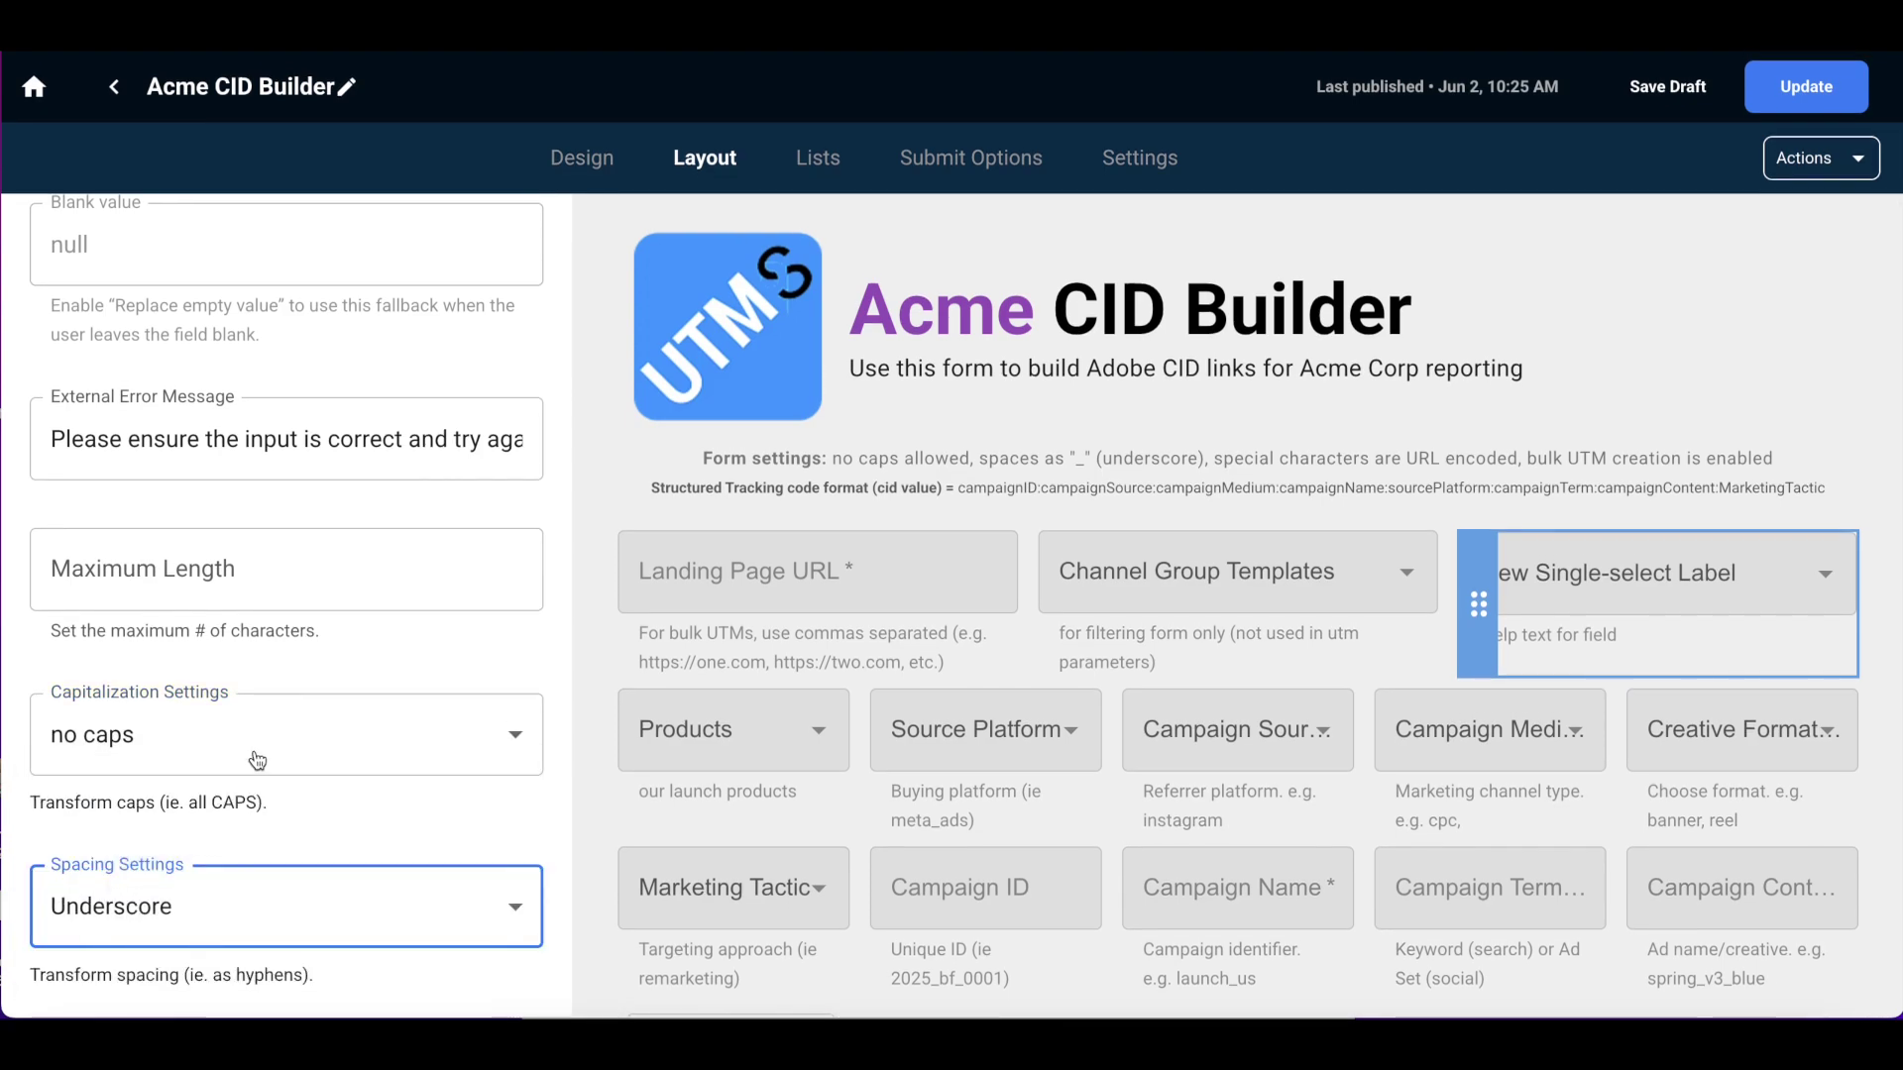
Make the Team field required, enable encoding upon submit and finish editing the field.
scroll(259, 676, up, 5)
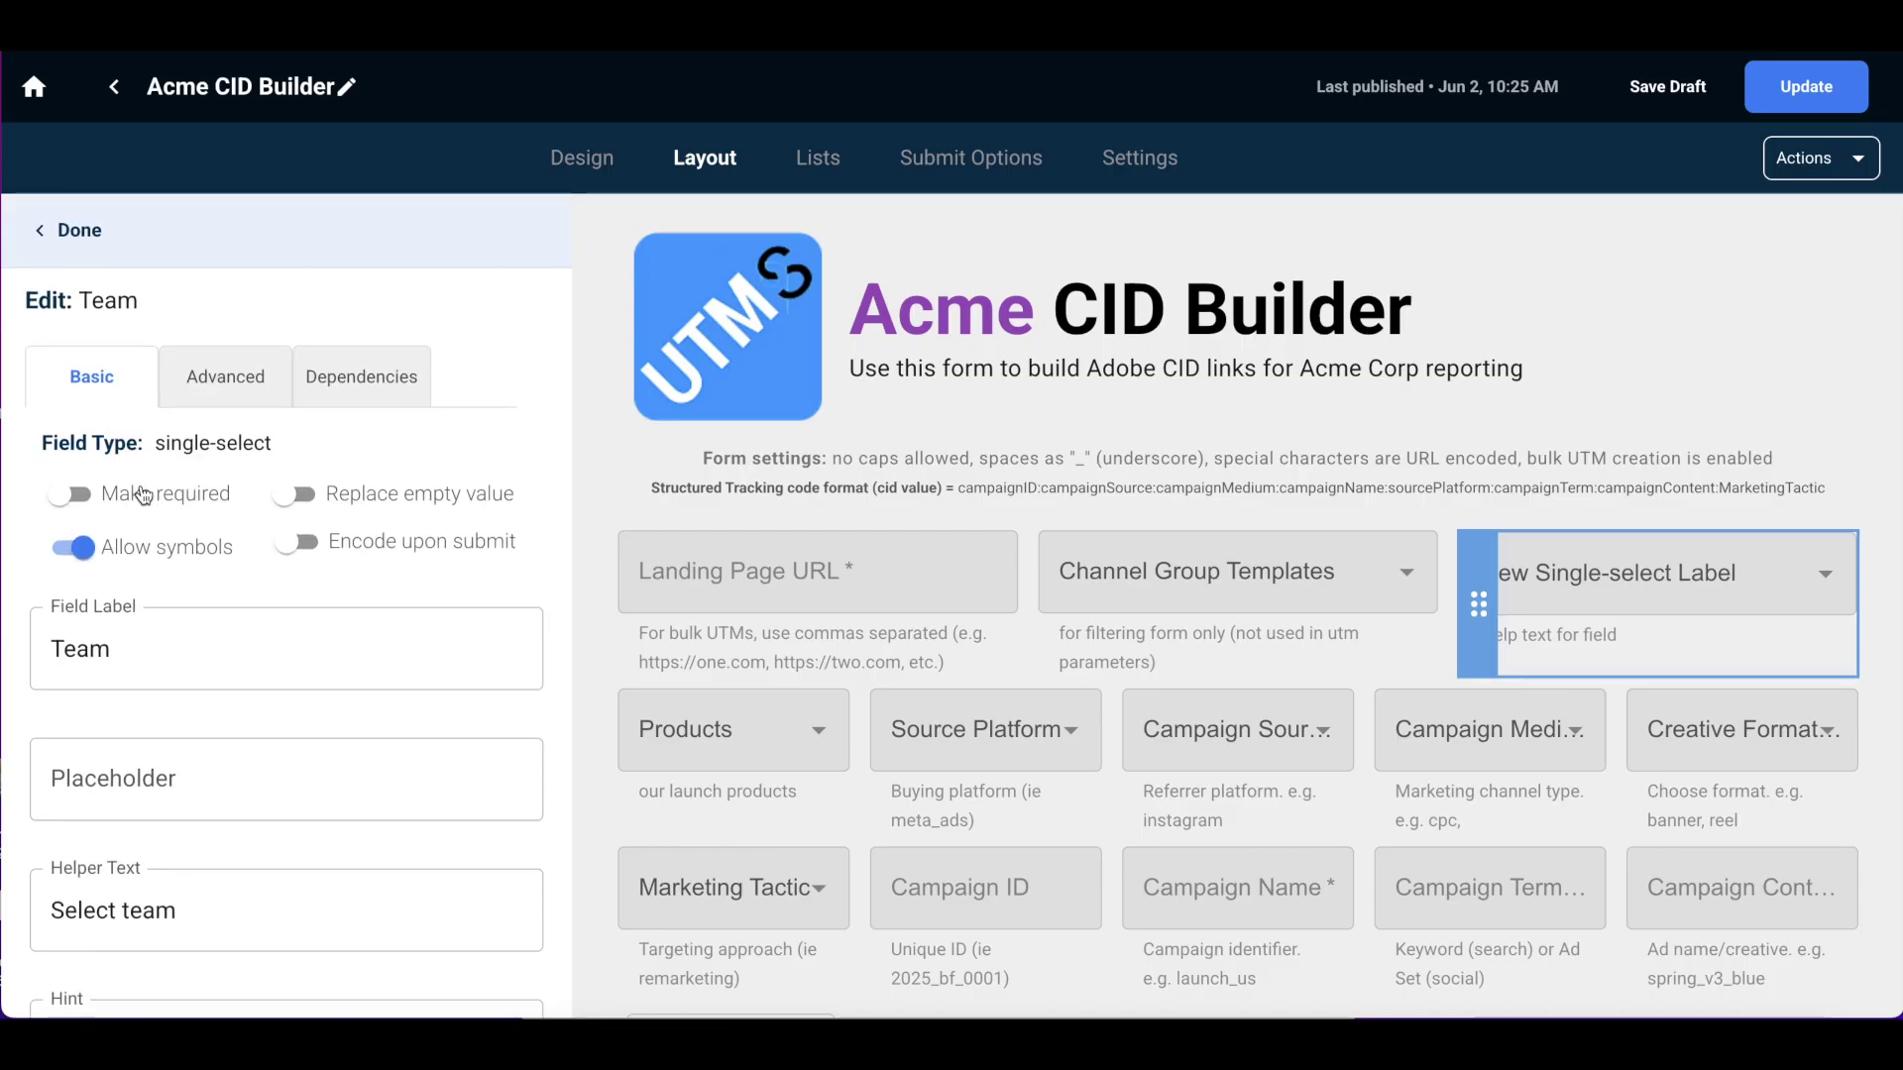
click(298, 542)
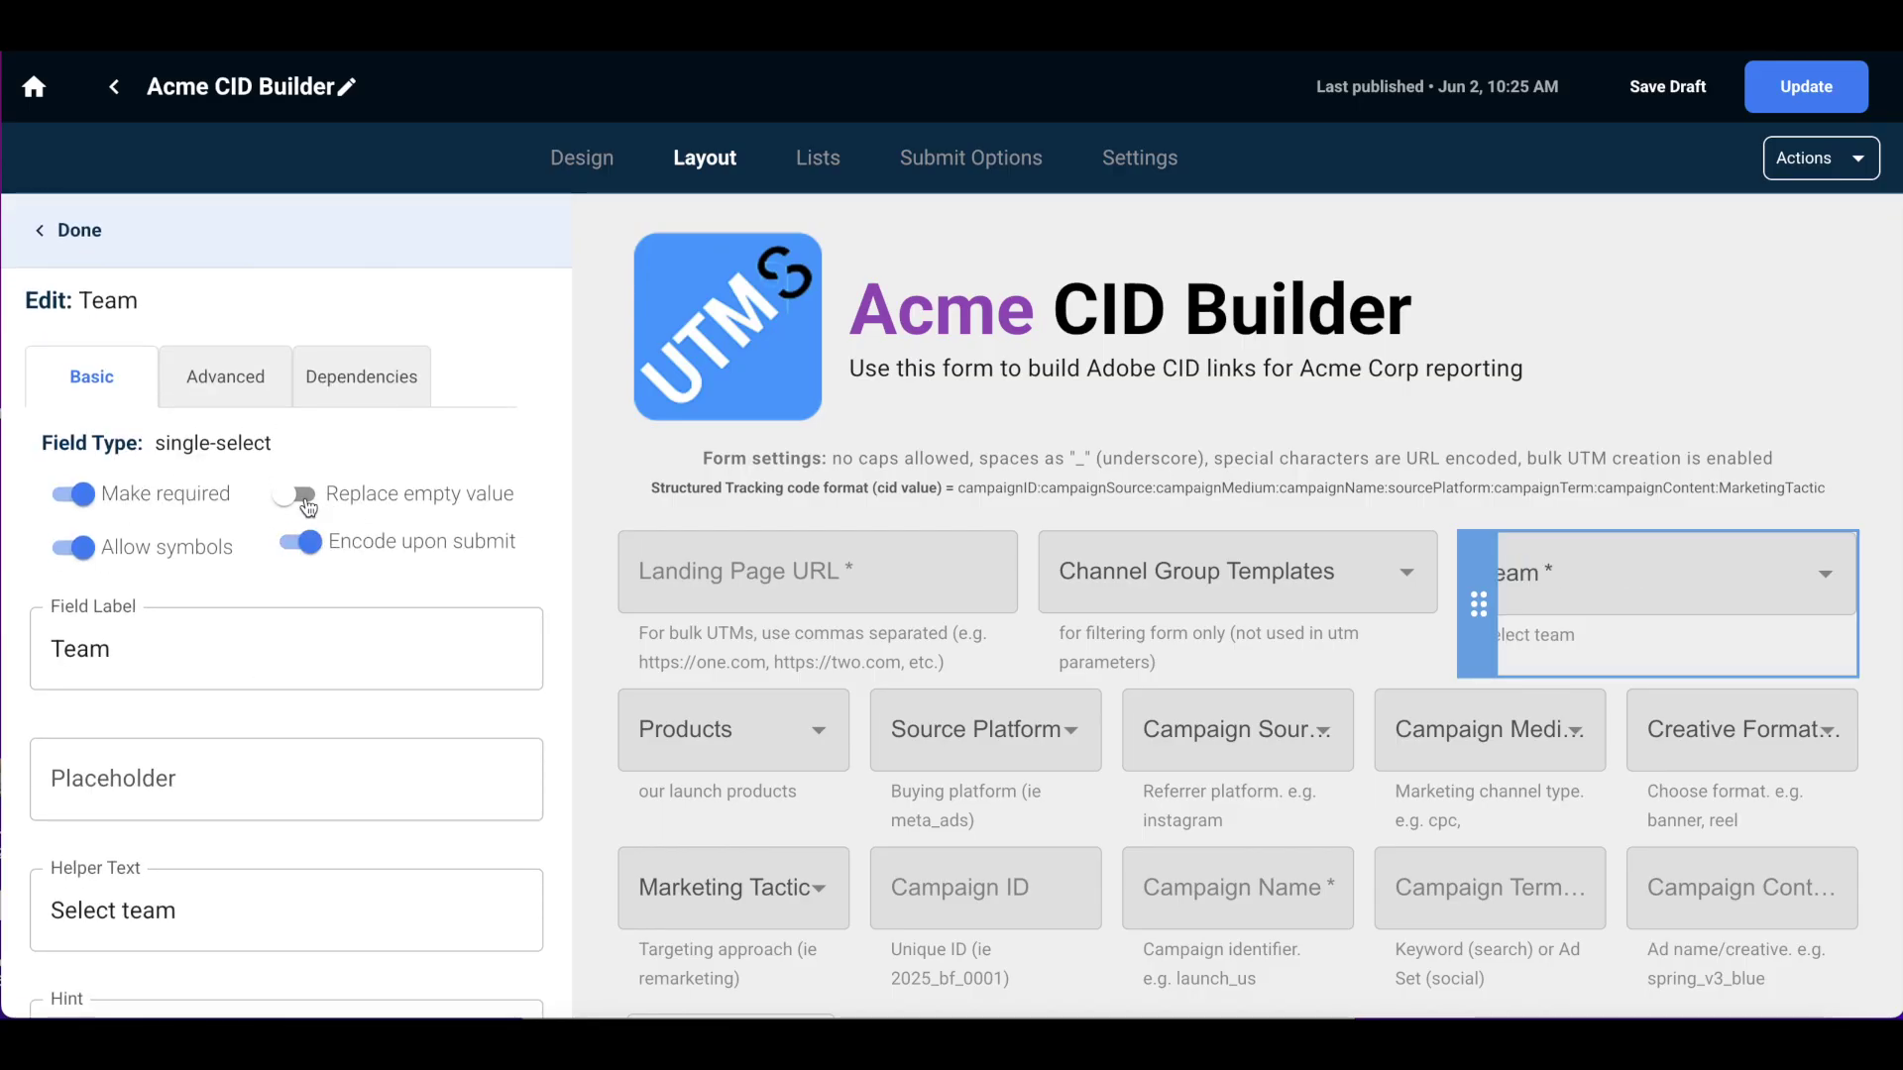
click(78, 238)
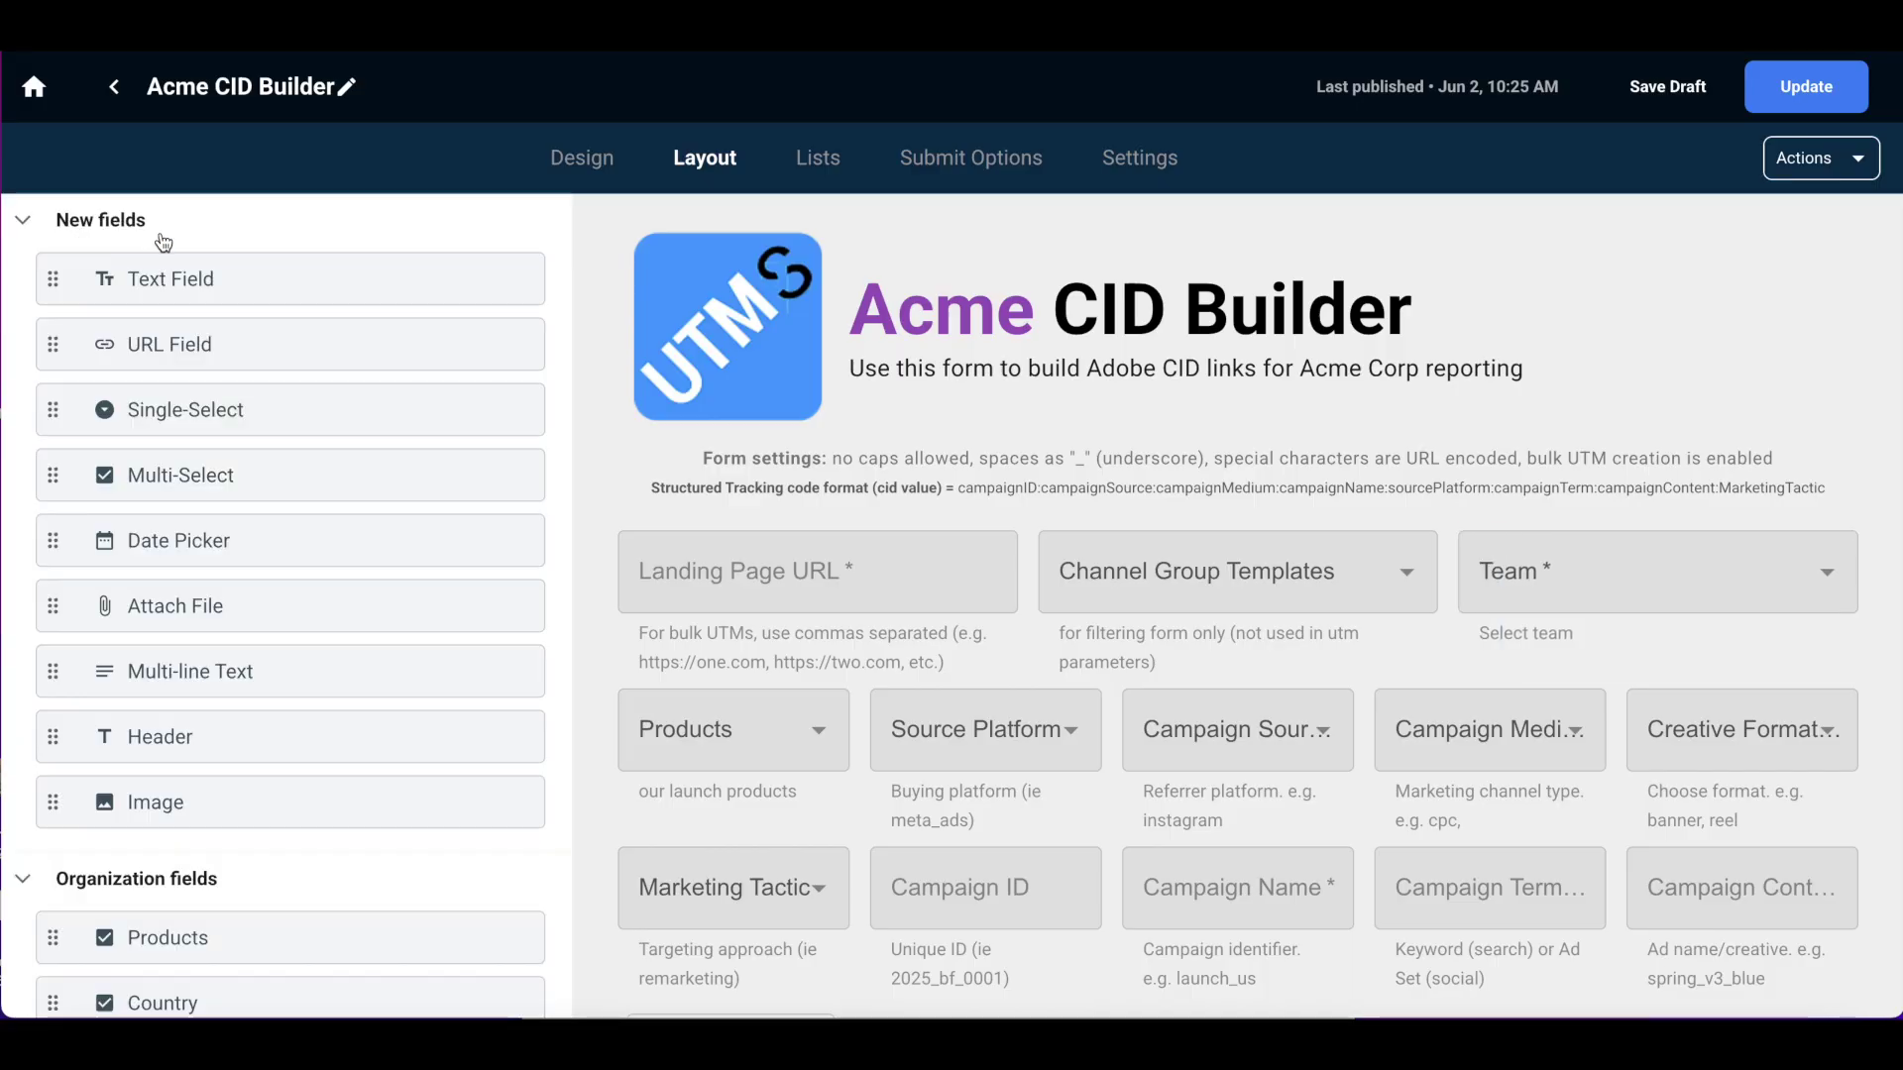
View the form's active color options, try the Filled field design and return to Outlined.
click(574, 160)
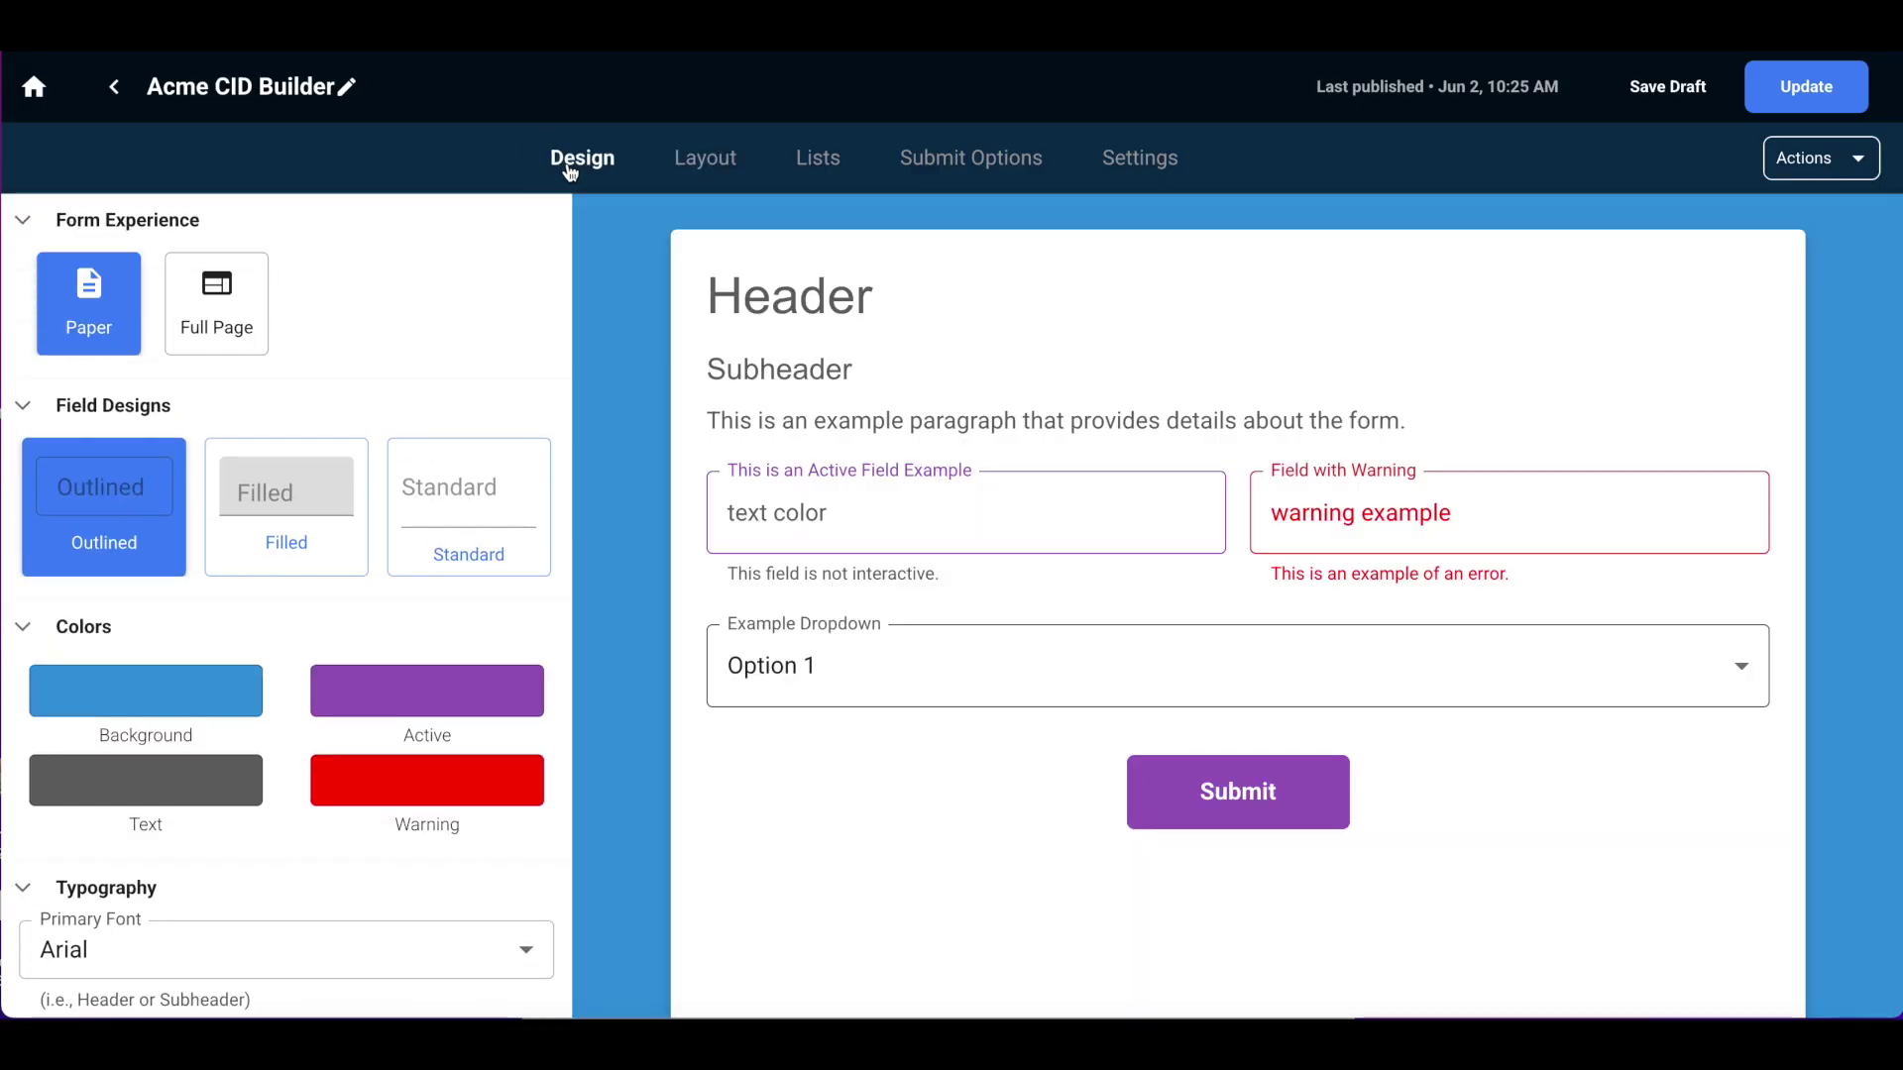
click(426, 690)
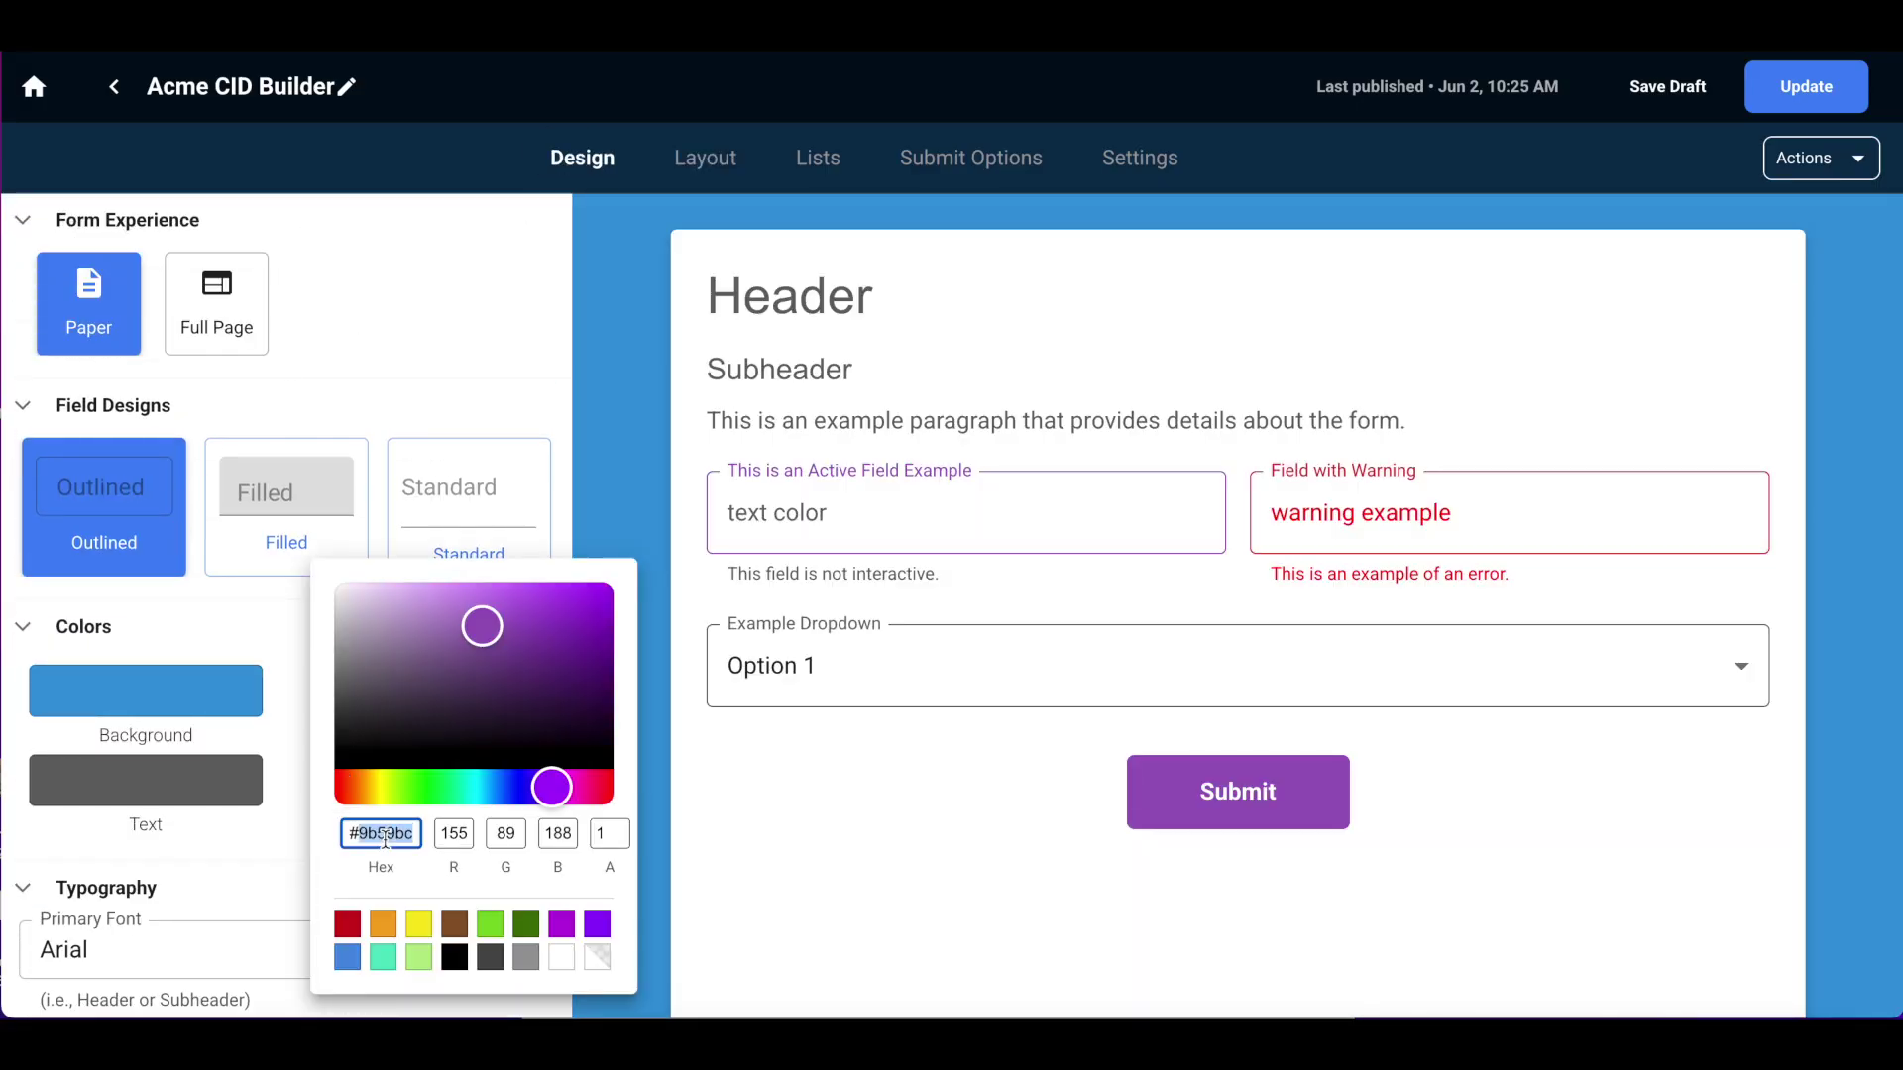
click(610, 499)
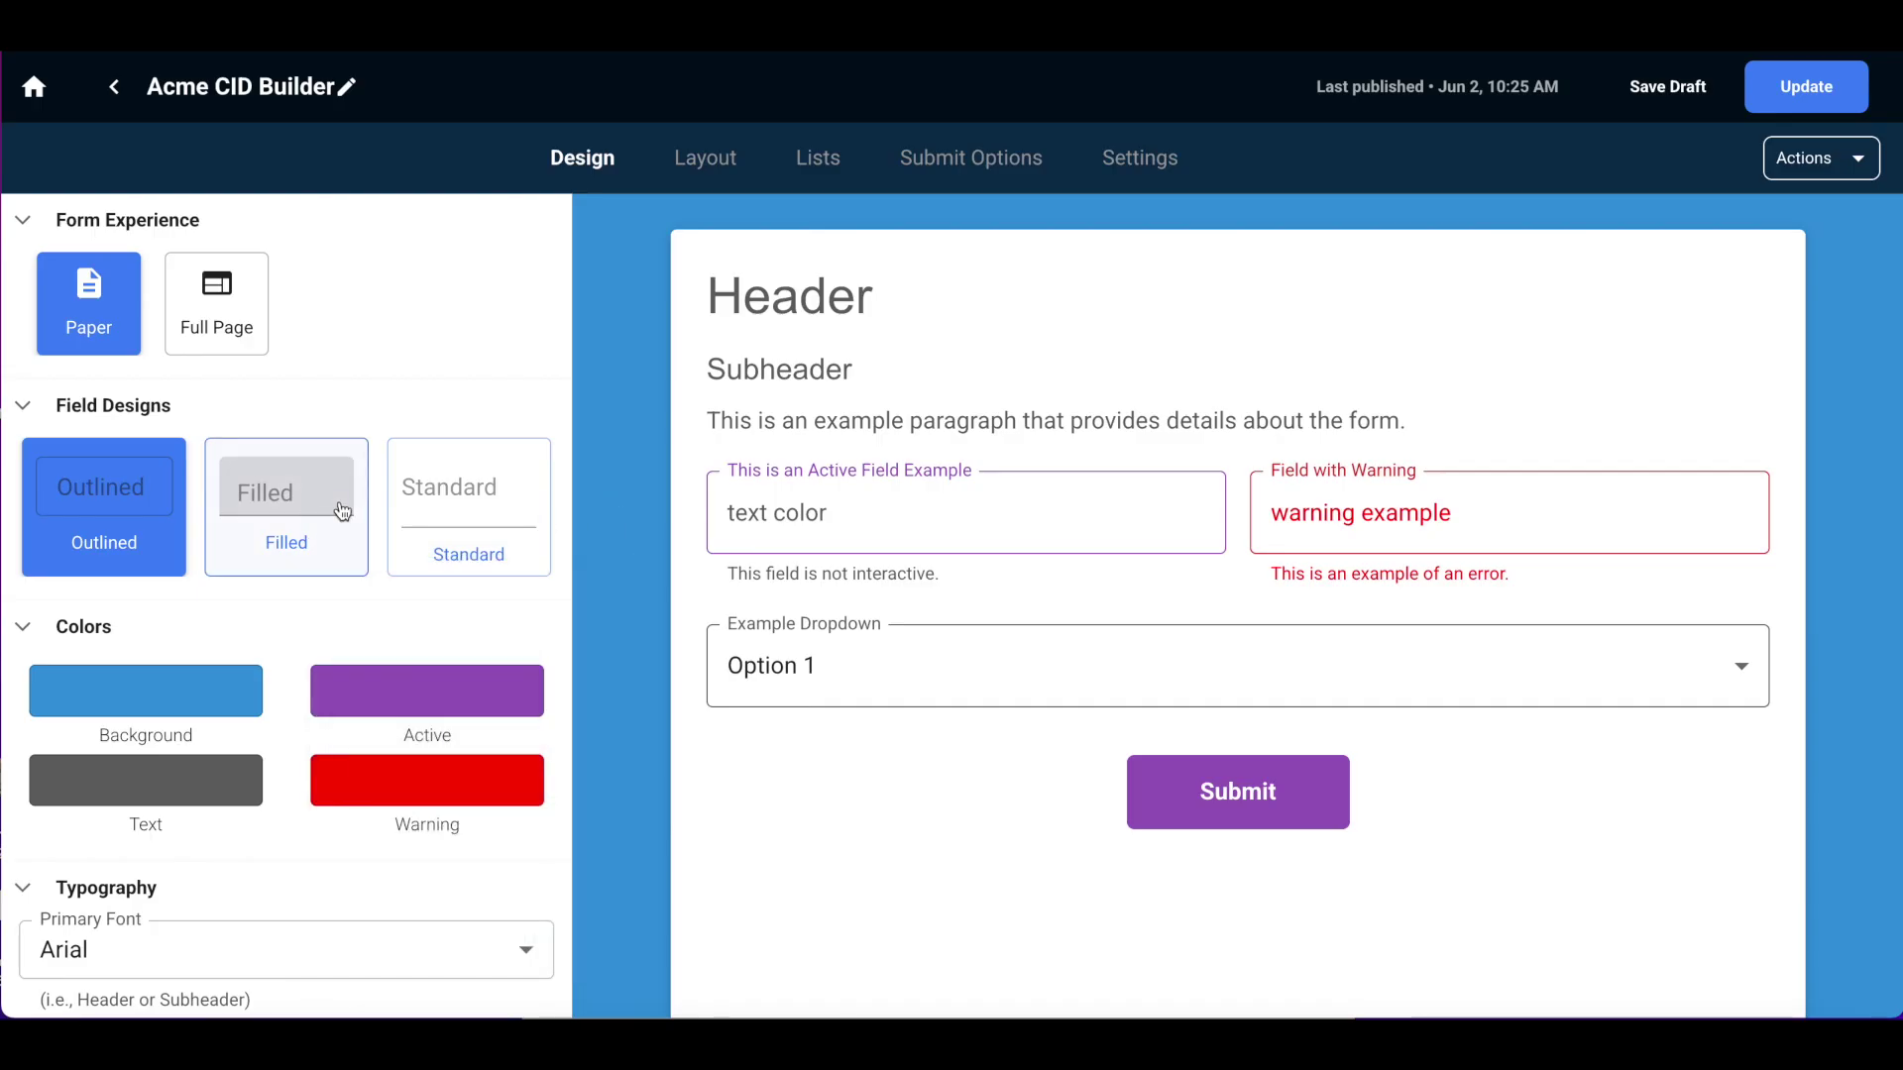
click(287, 510)
click(93, 528)
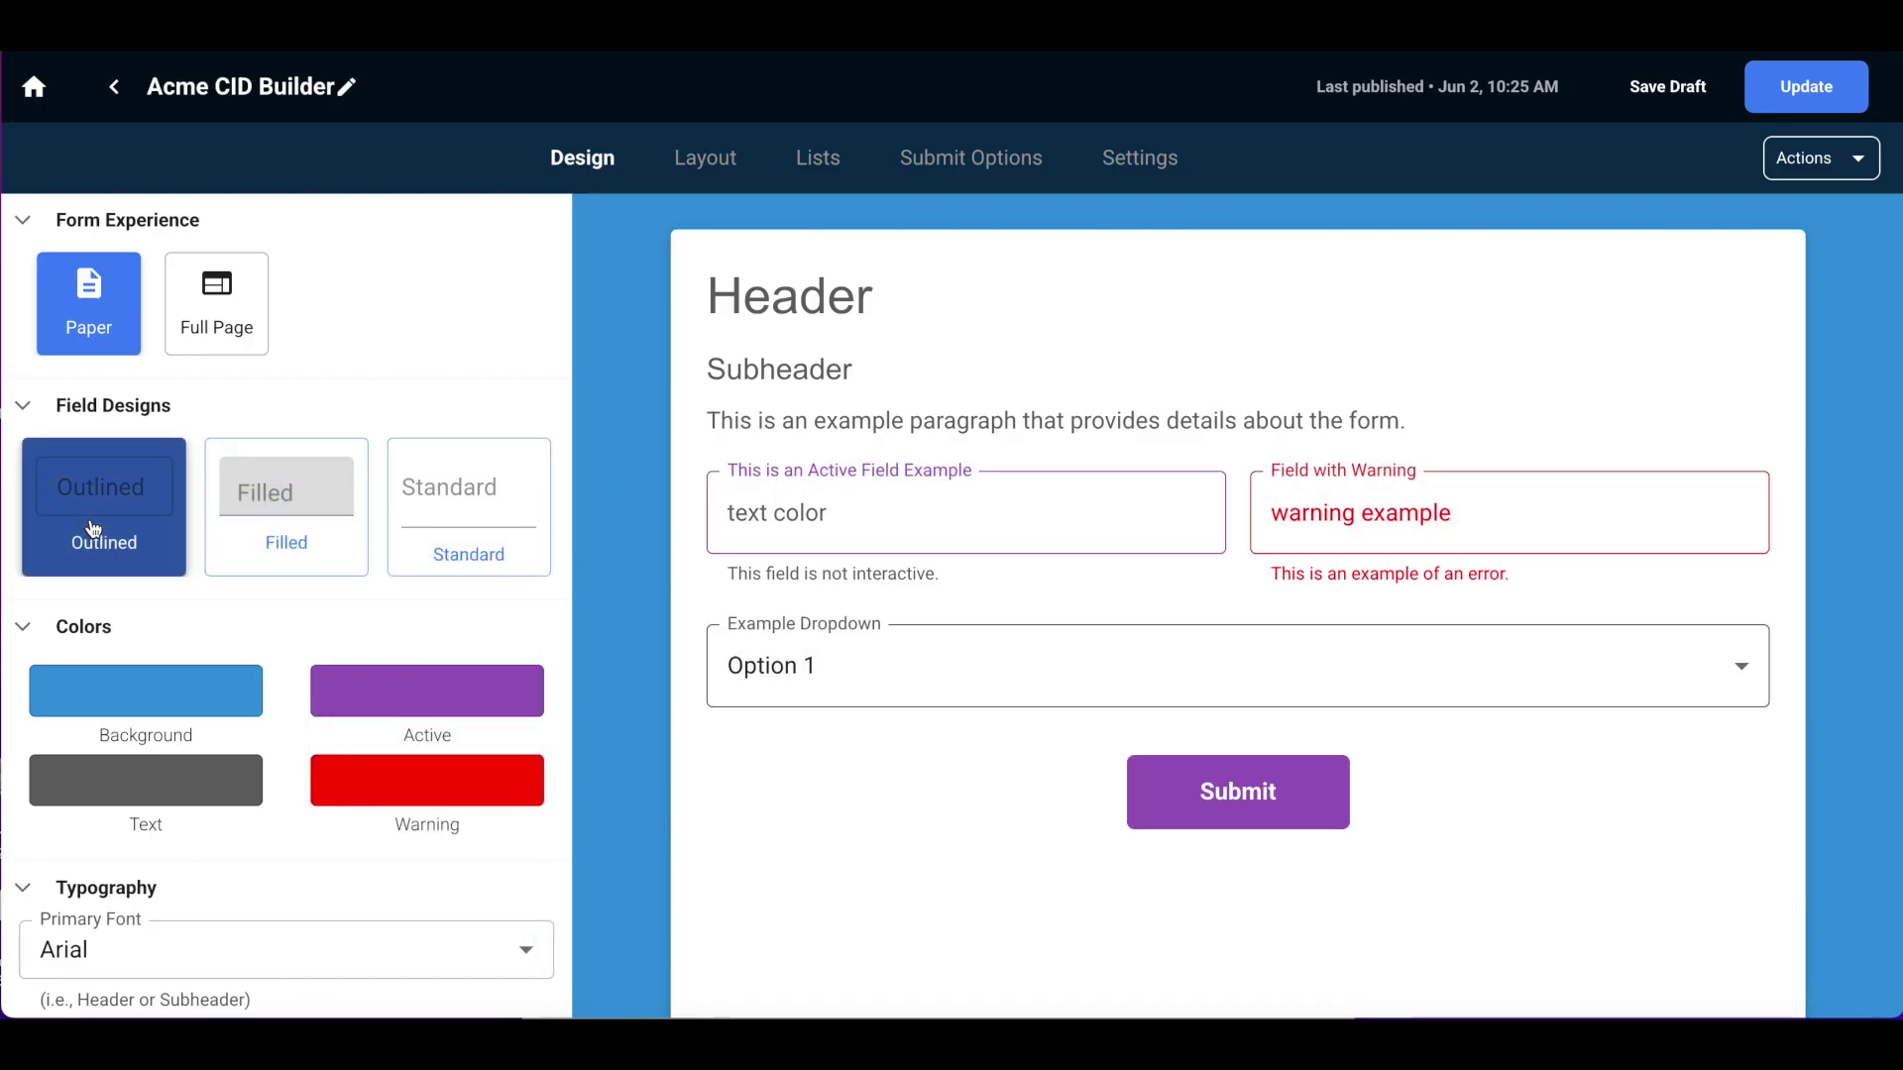
Open the form's option lists and look through them as far as the Team list.
click(808, 162)
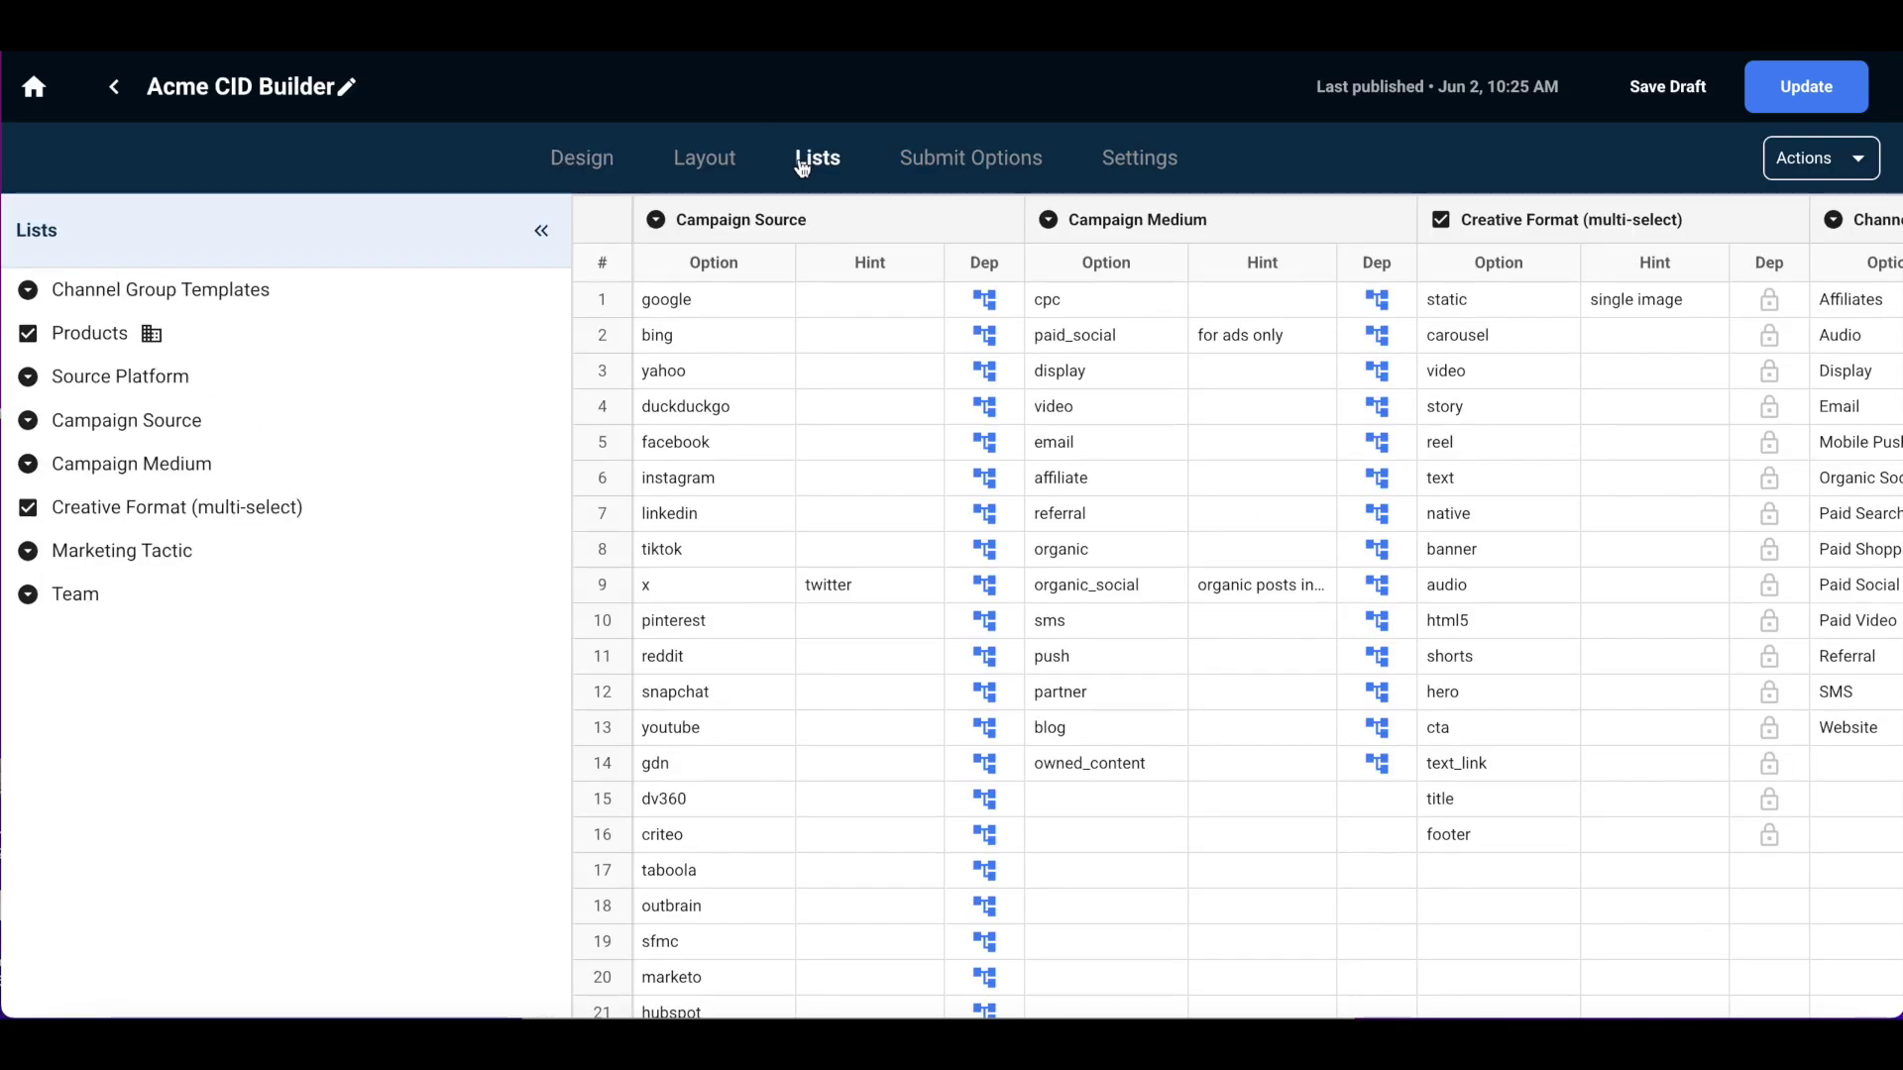
click(543, 234)
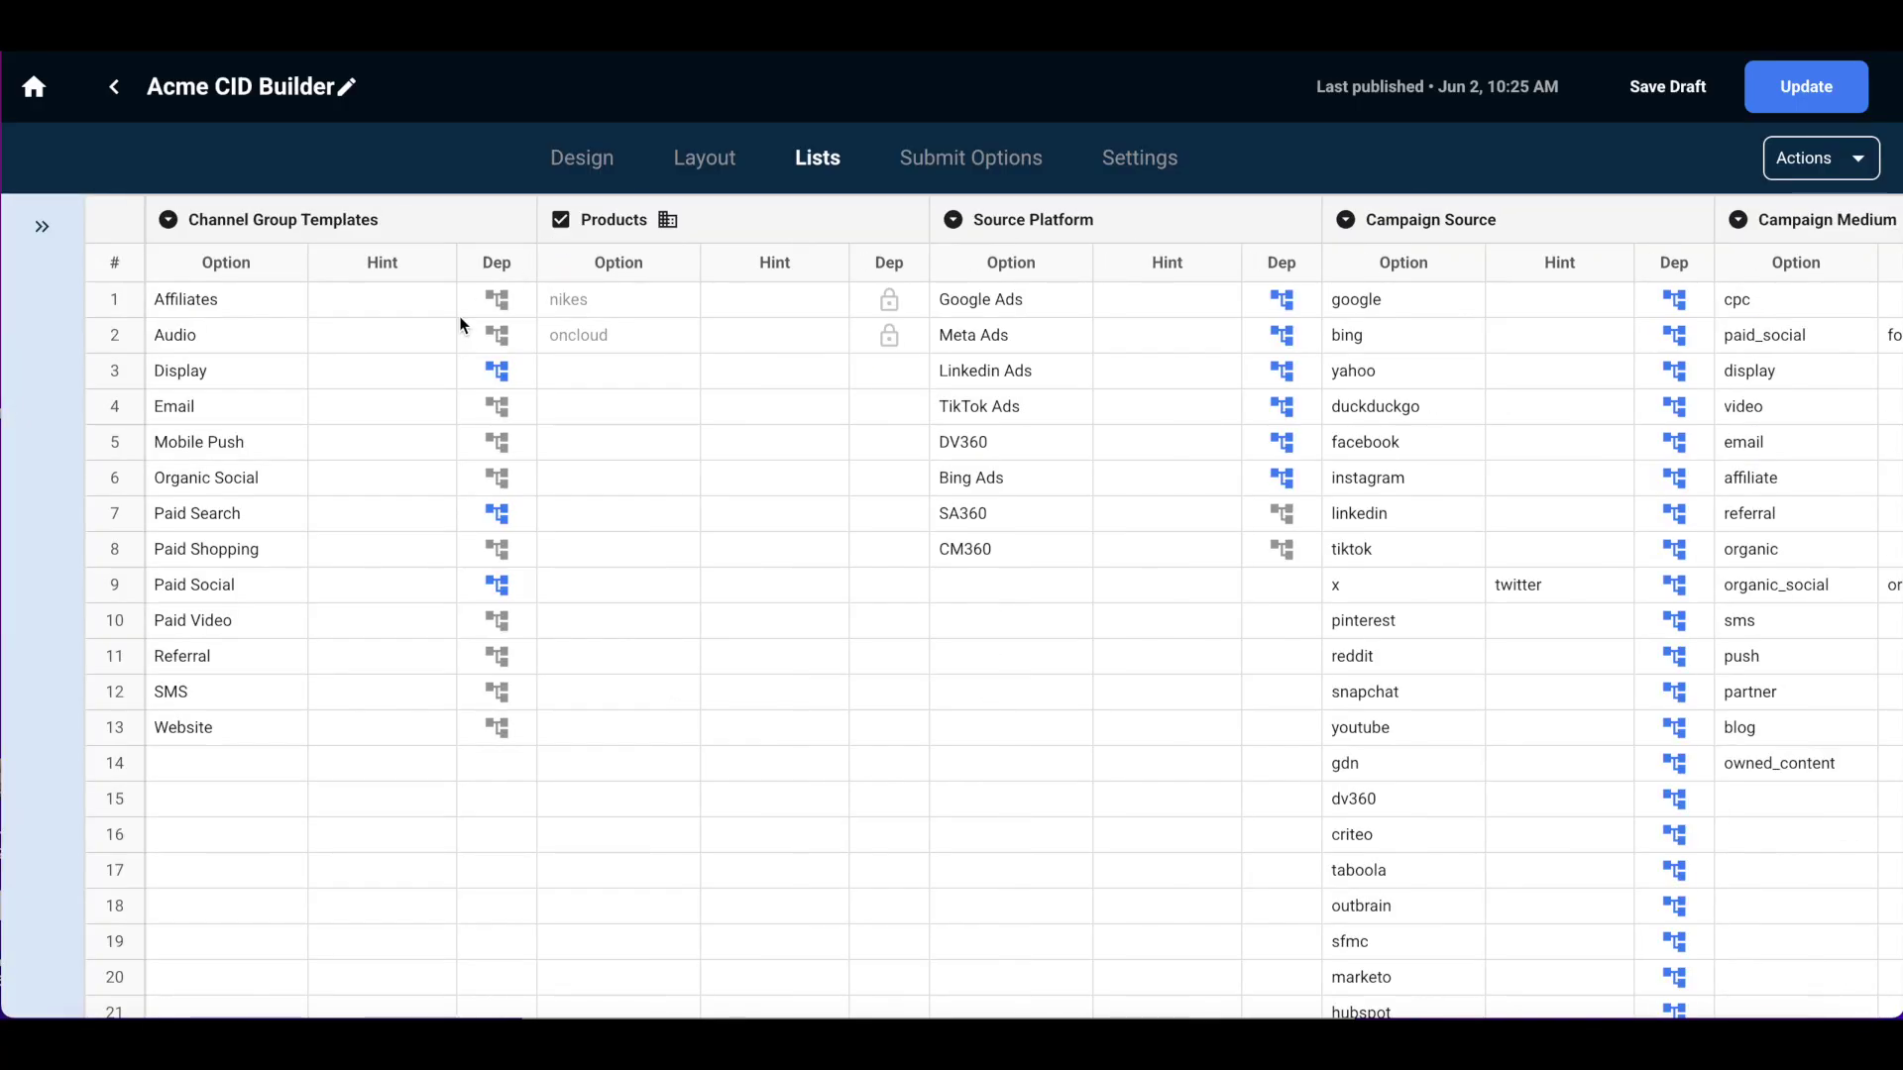
scroll(664, 580, right, 5)
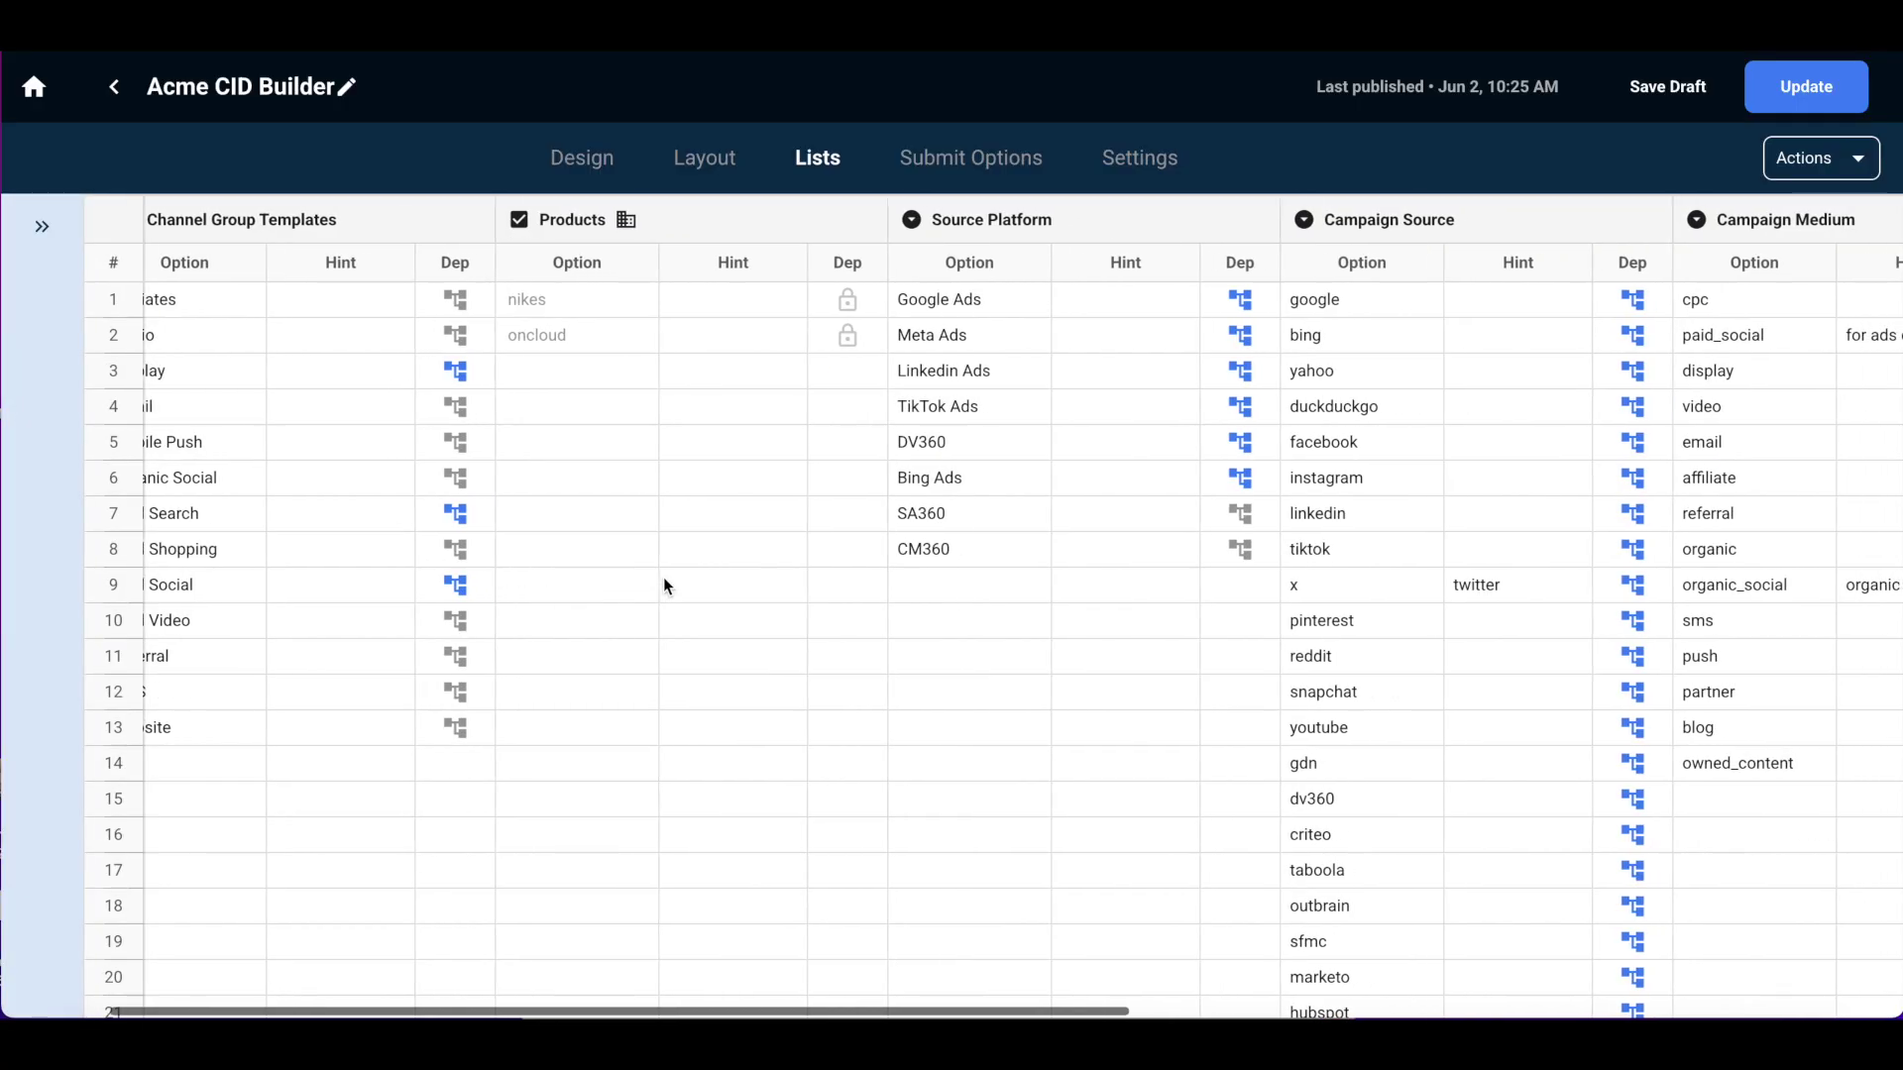
scroll(663, 576, right, 12)
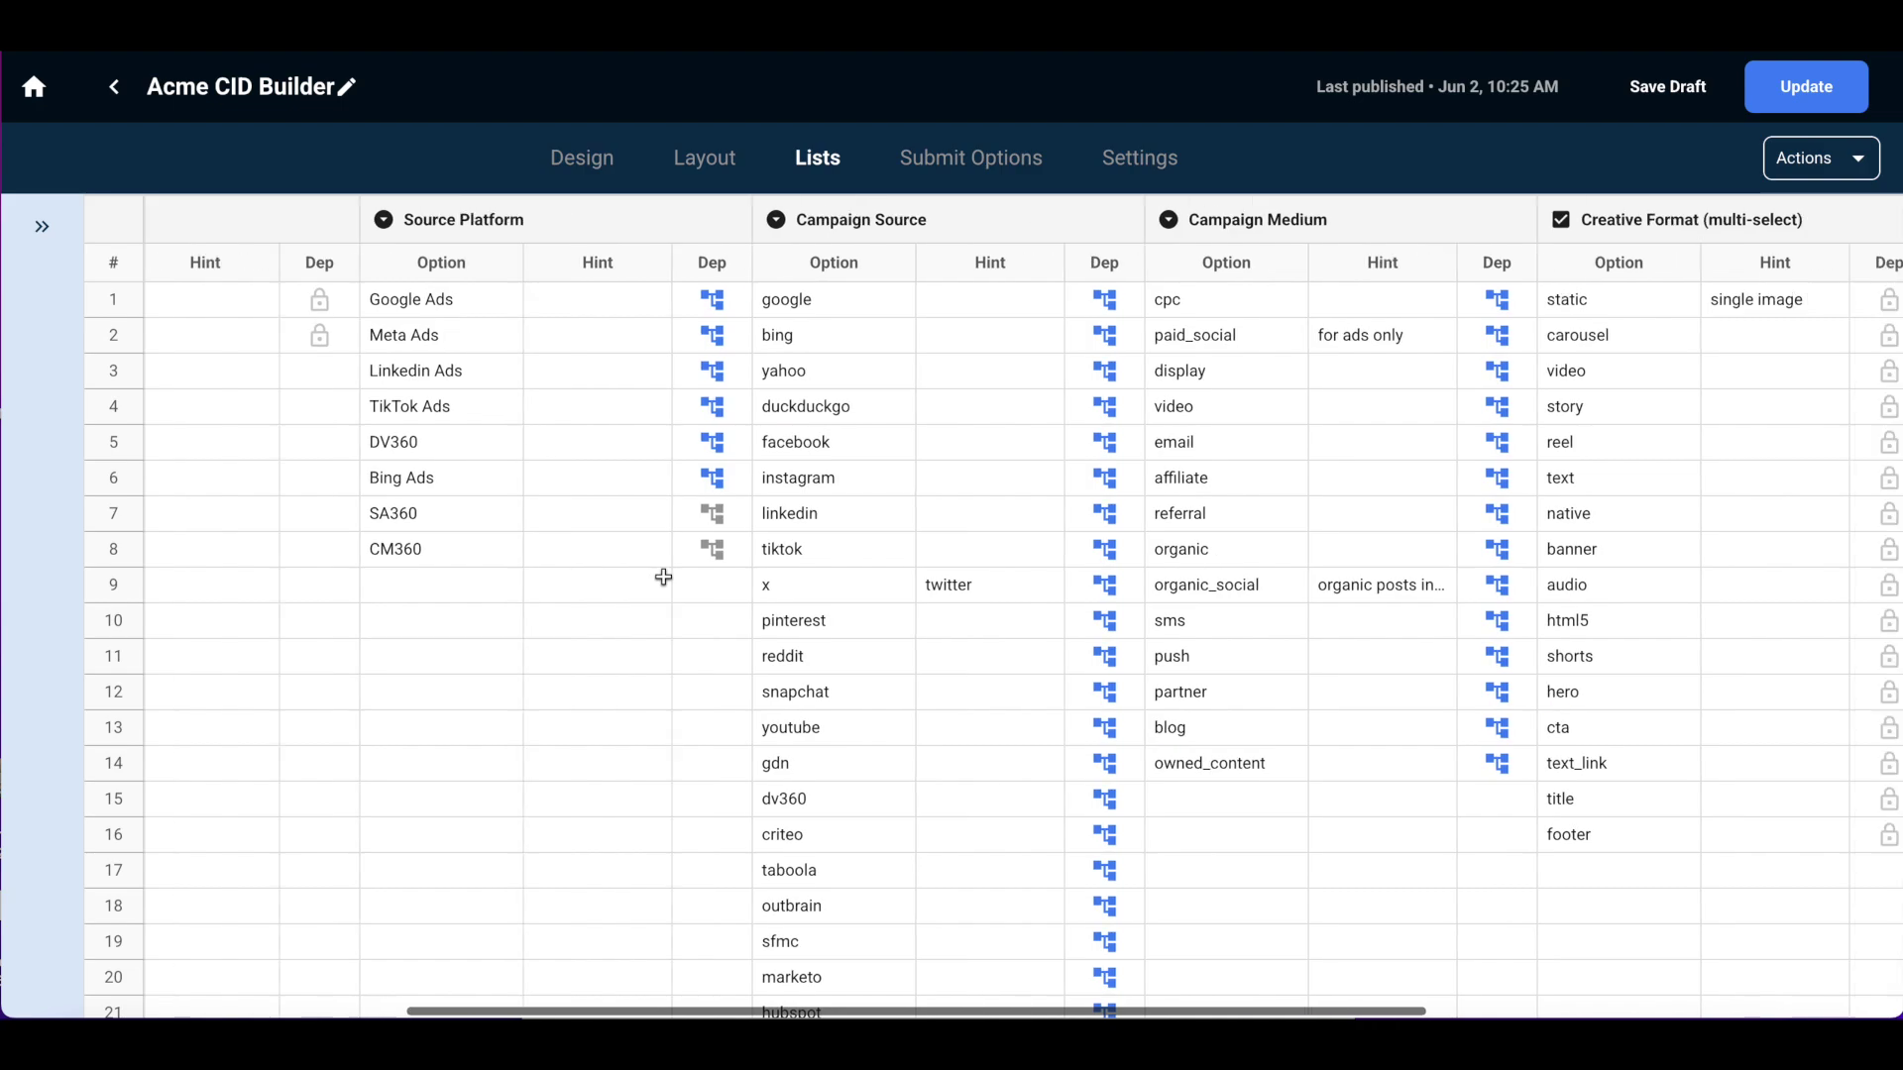
scroll(663, 576, right, 9)
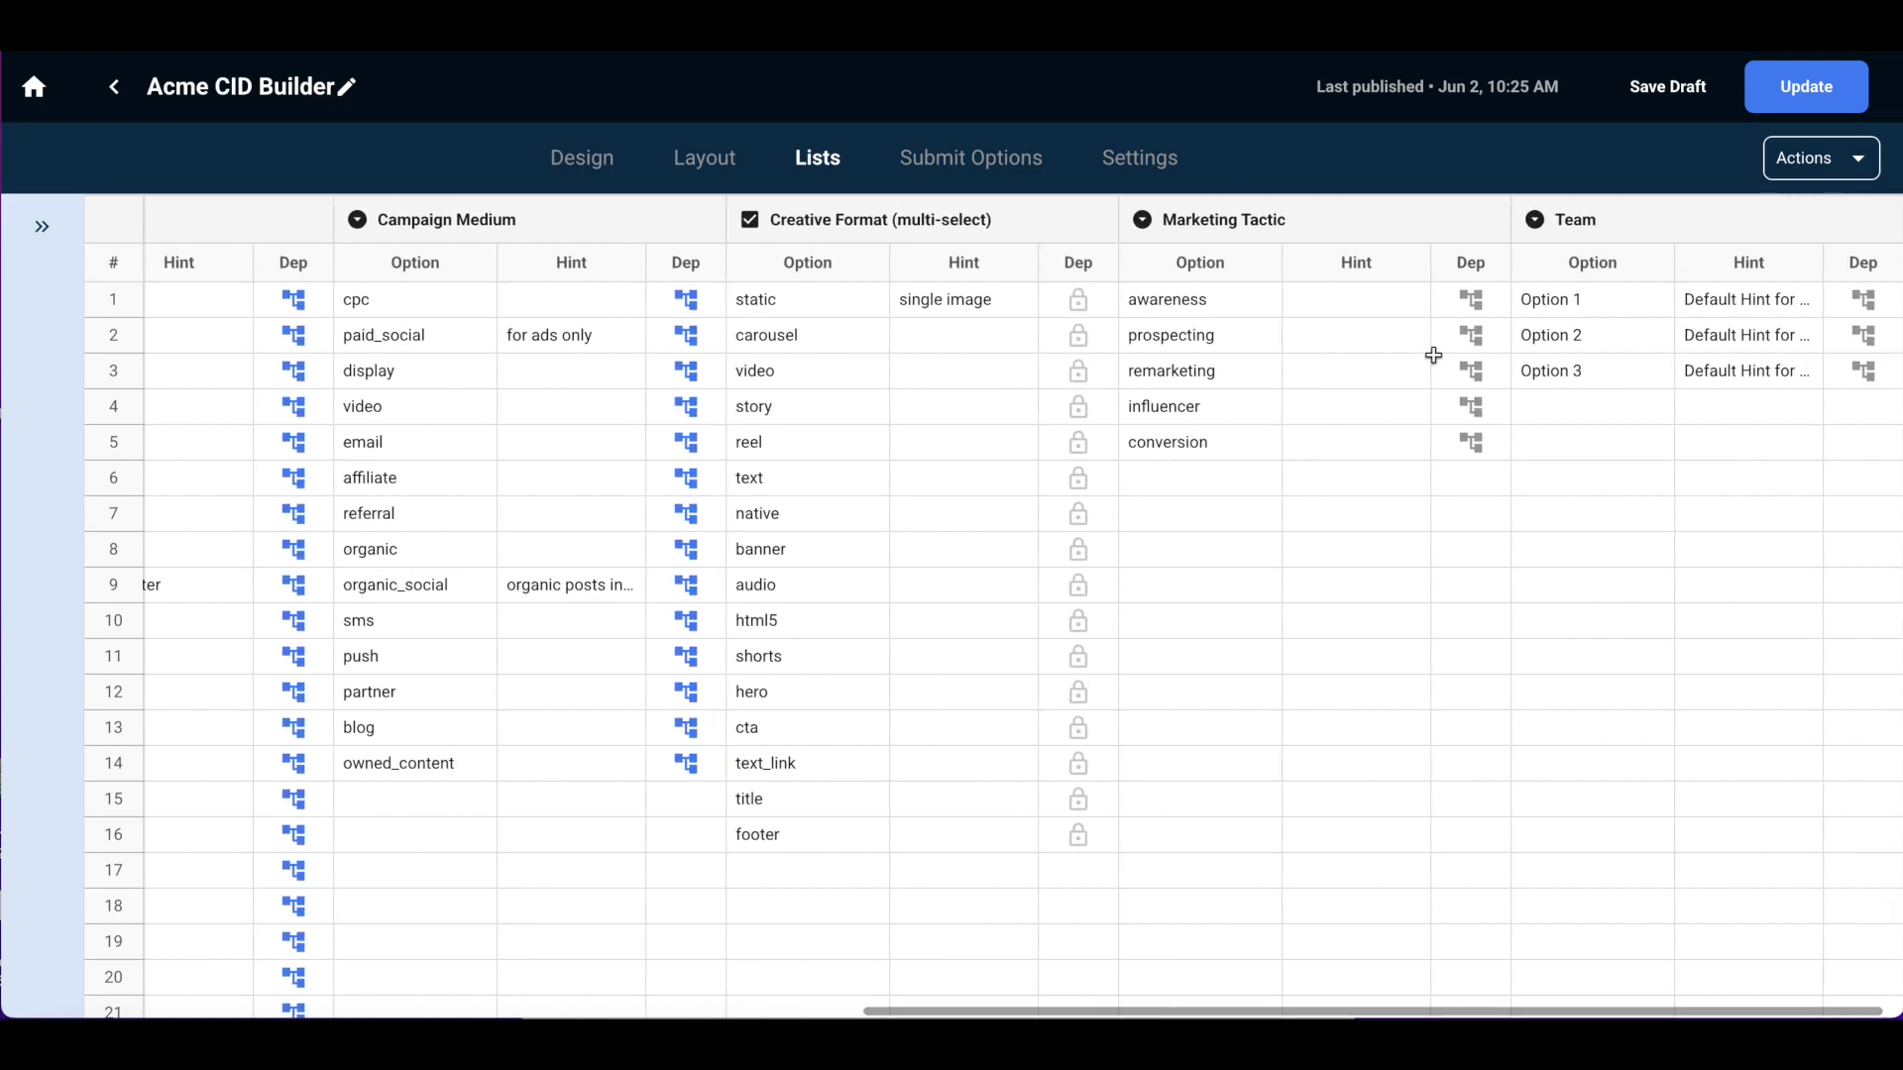
click(1545, 303)
key(Down)
key(Down)
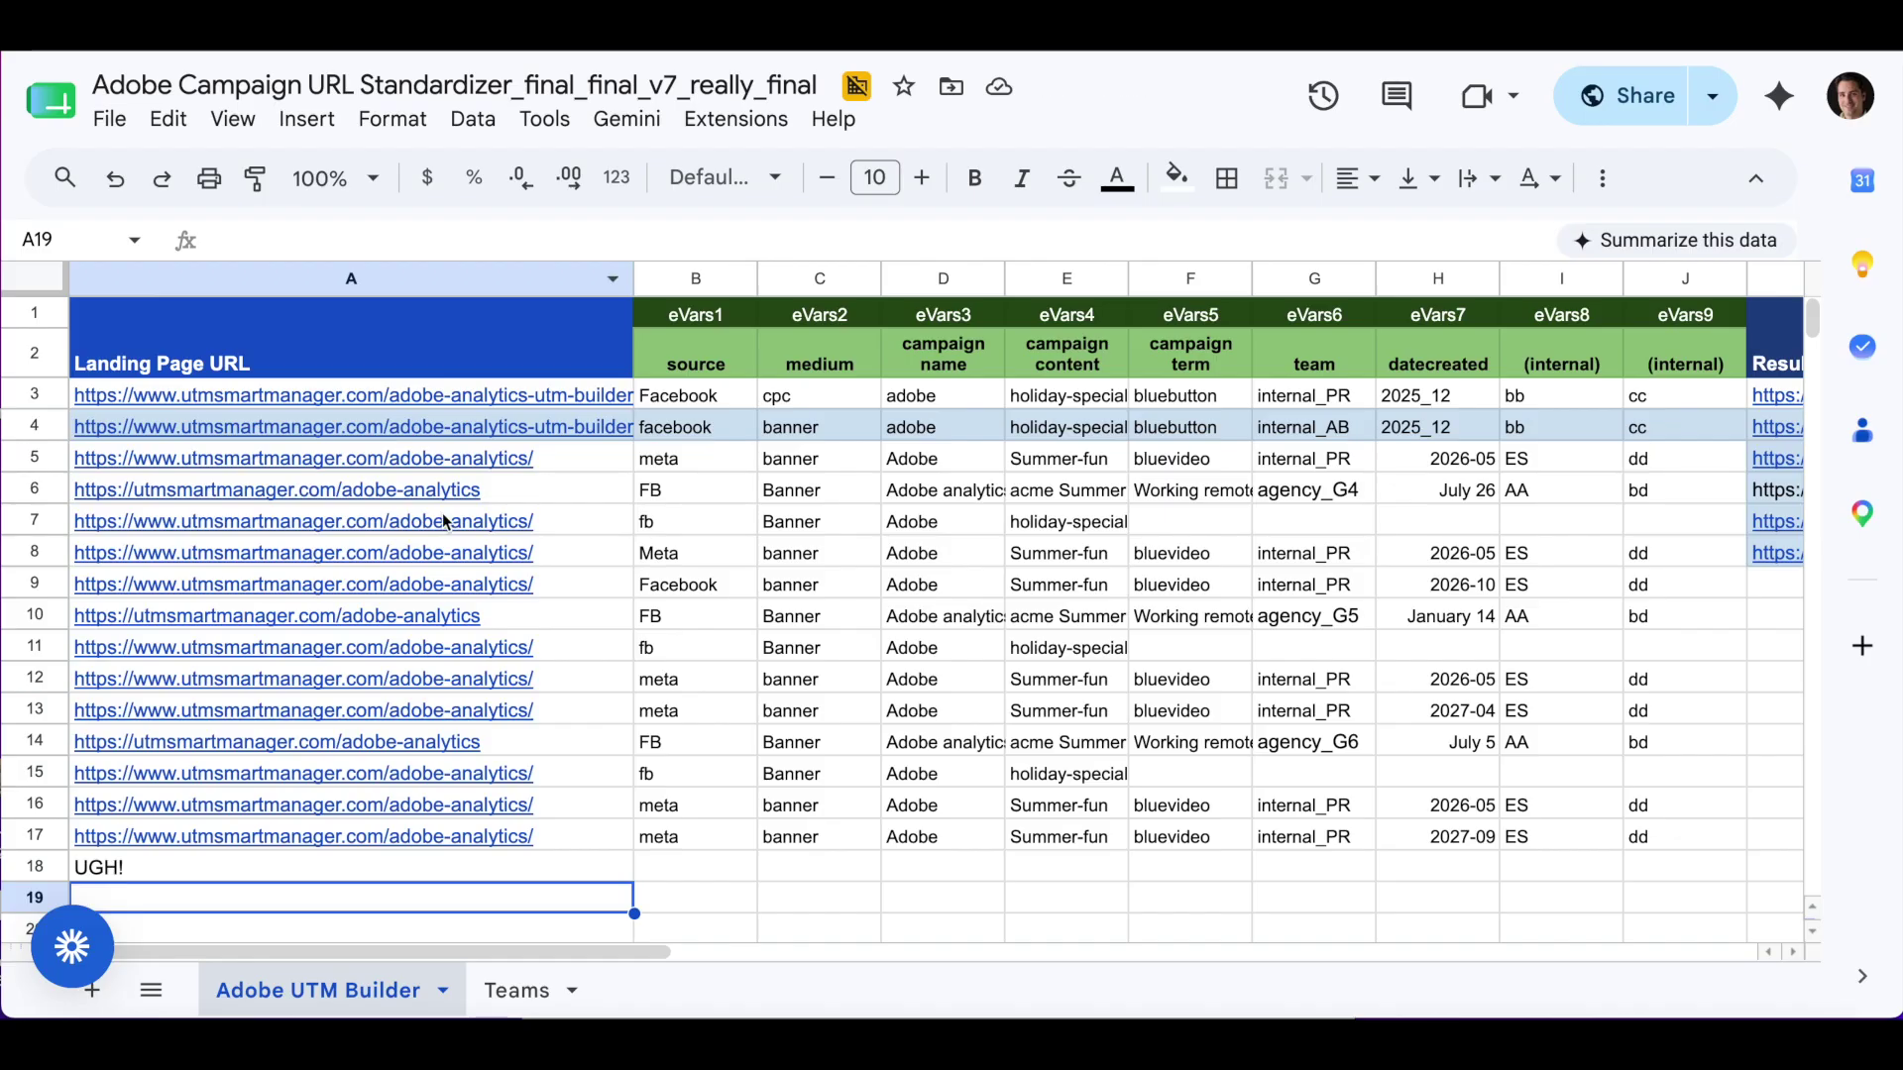
Switch to the Google Sheets campaign spreadsheet and copy the team names in A2:A8 of the Teams sheet.
click(516, 990)
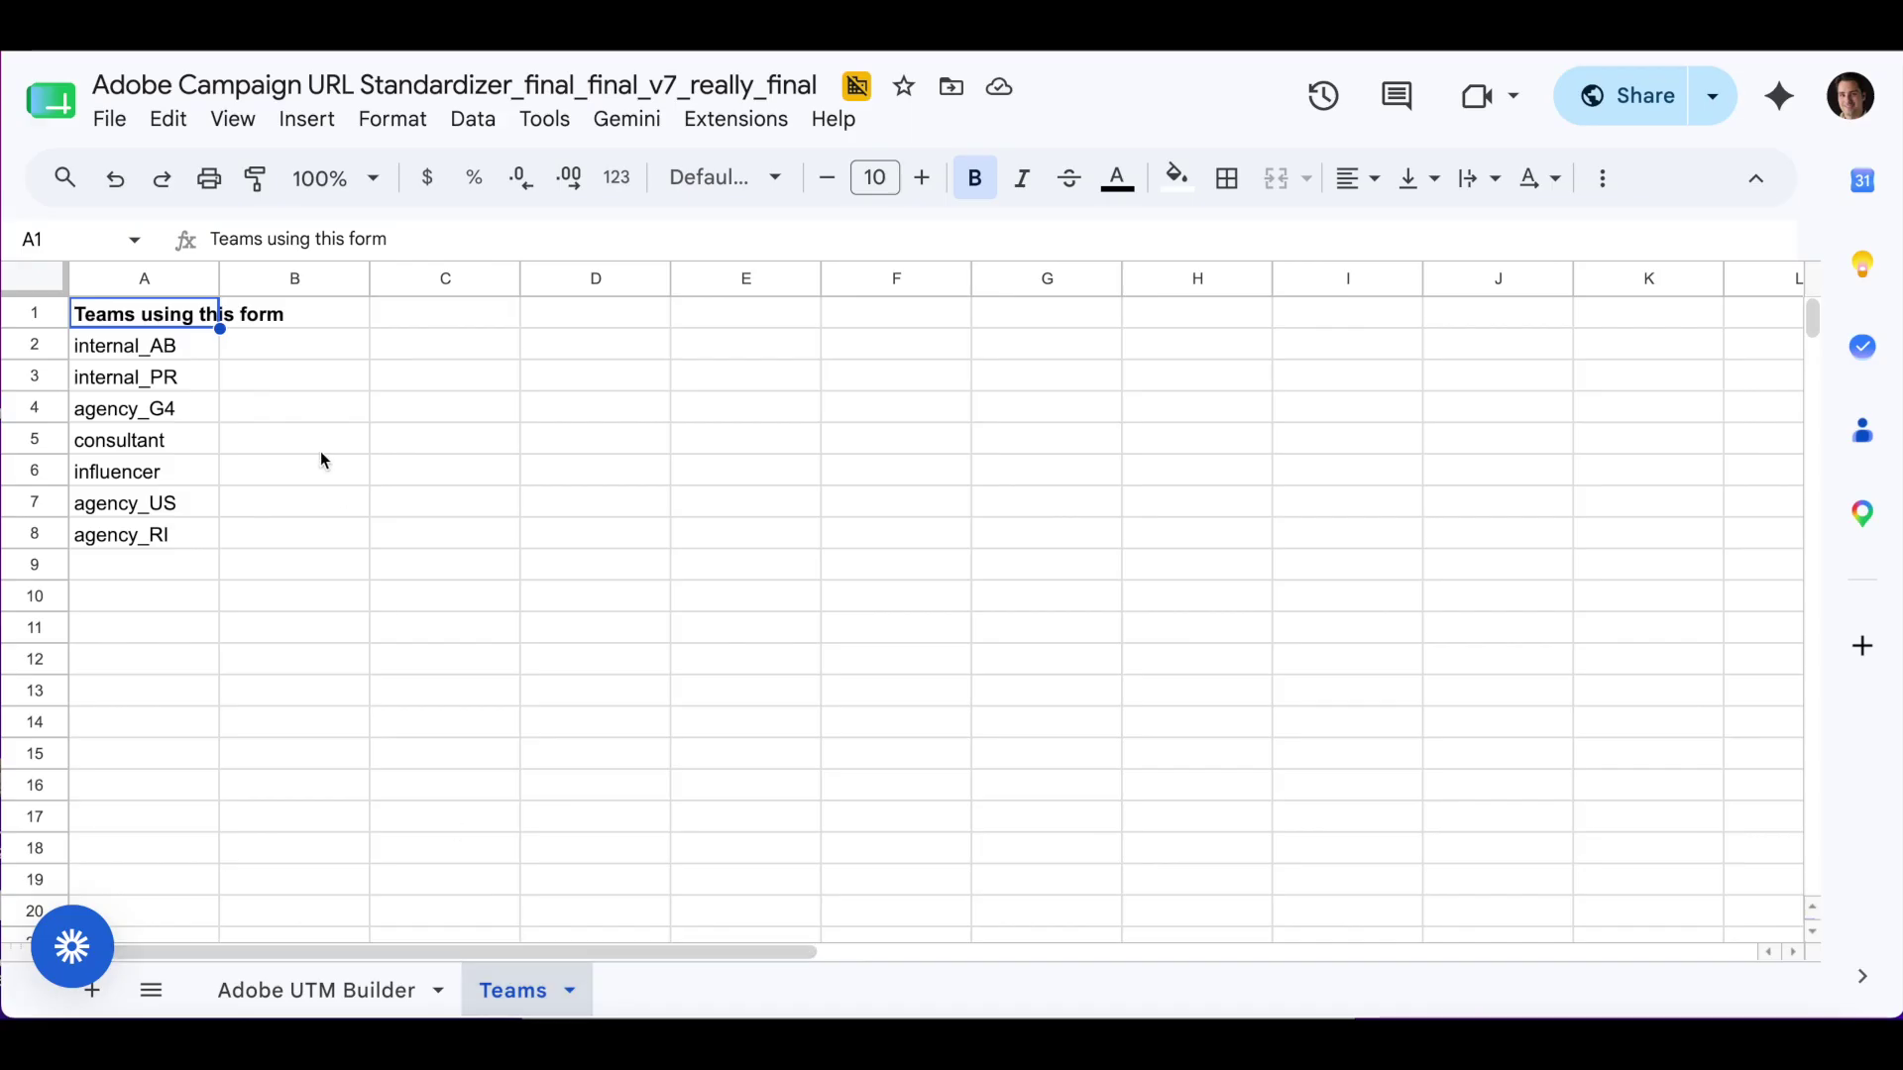
click(167, 351)
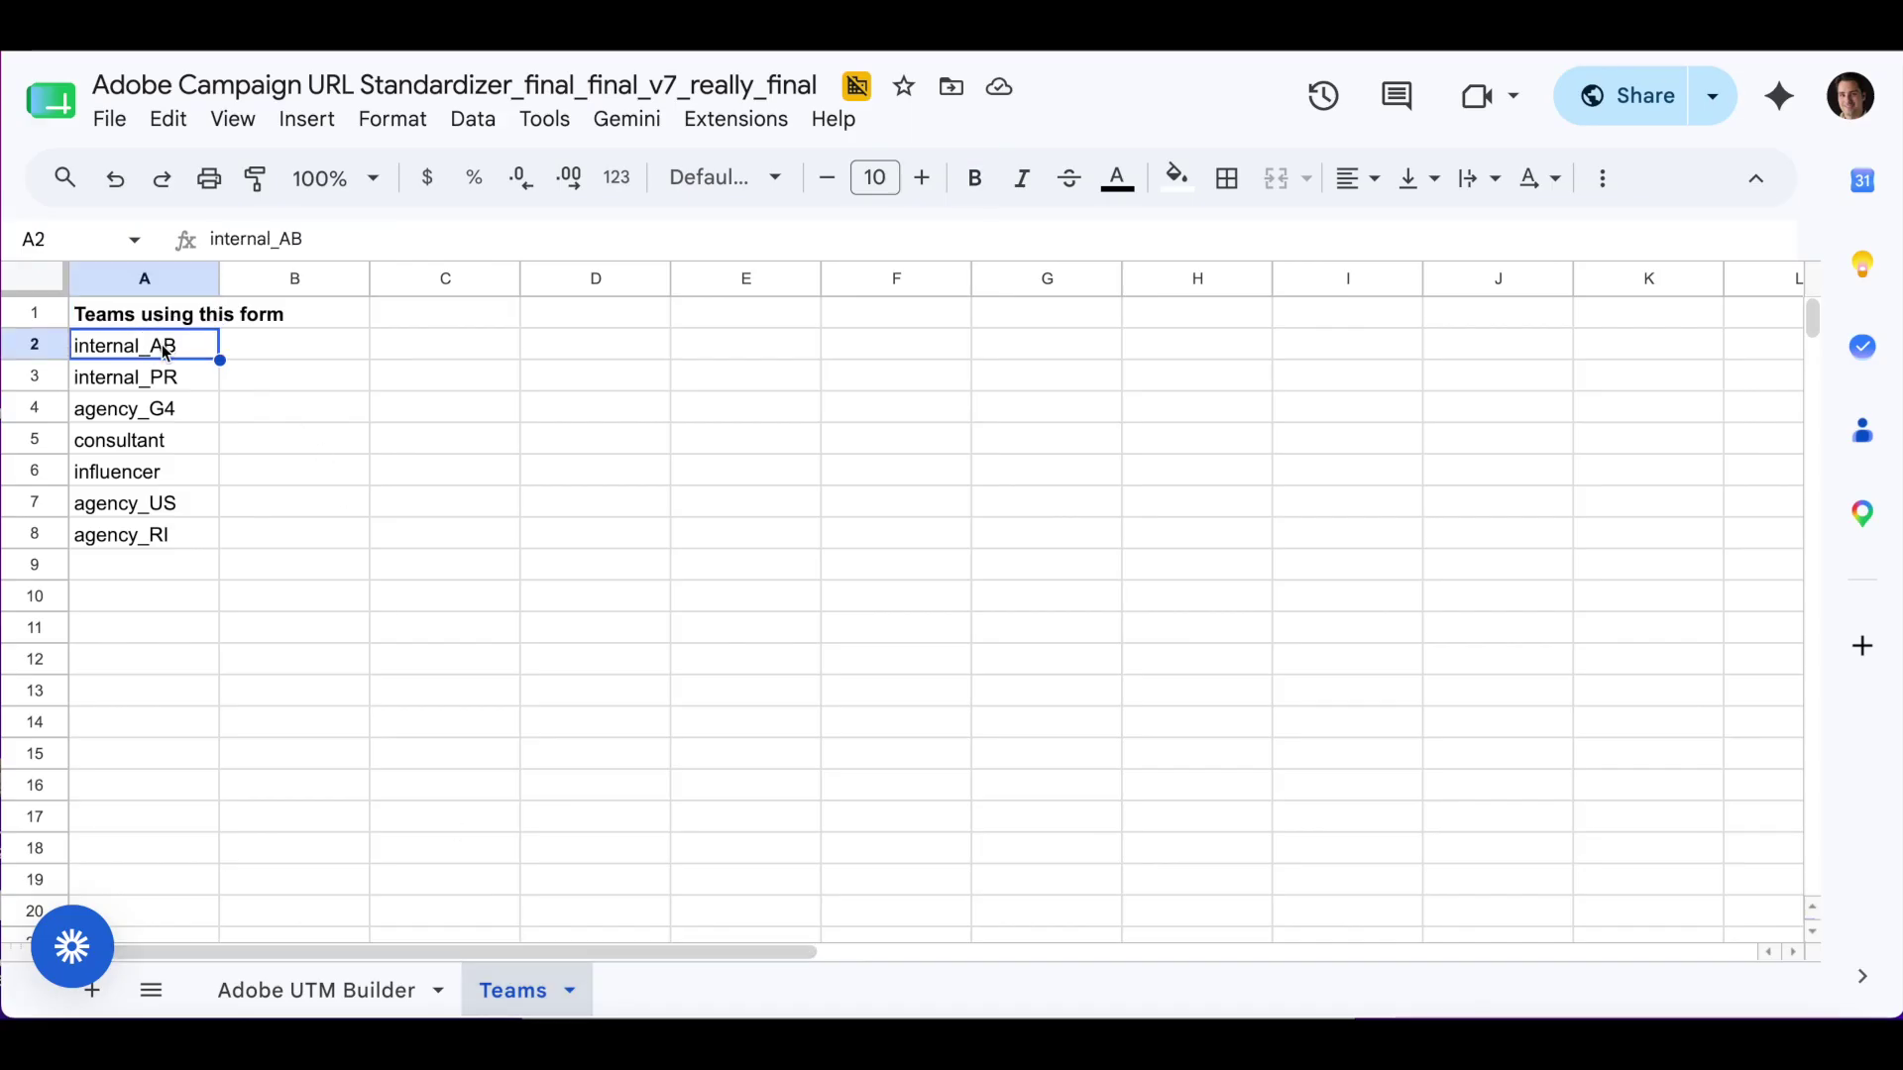
shift+click(183, 535)
key(ctrl+c)
right_click(180, 535)
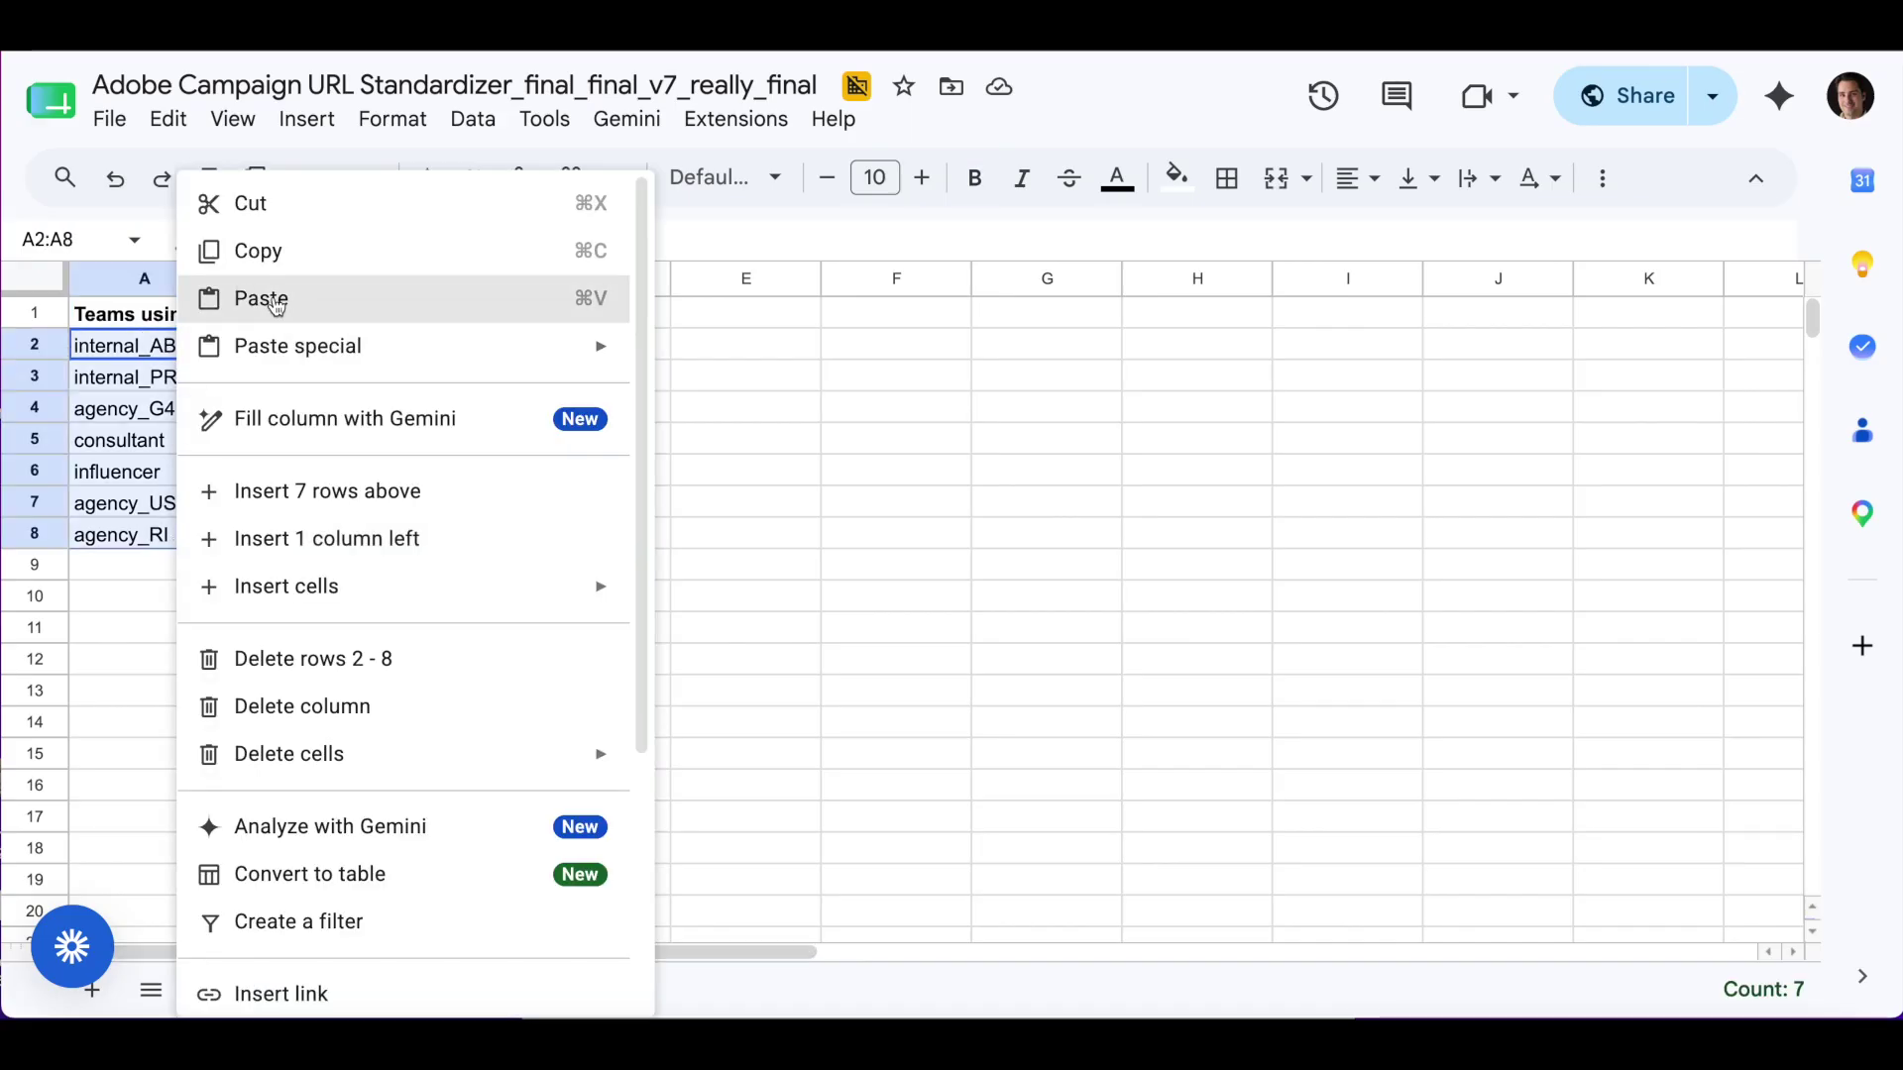
click(301, 268)
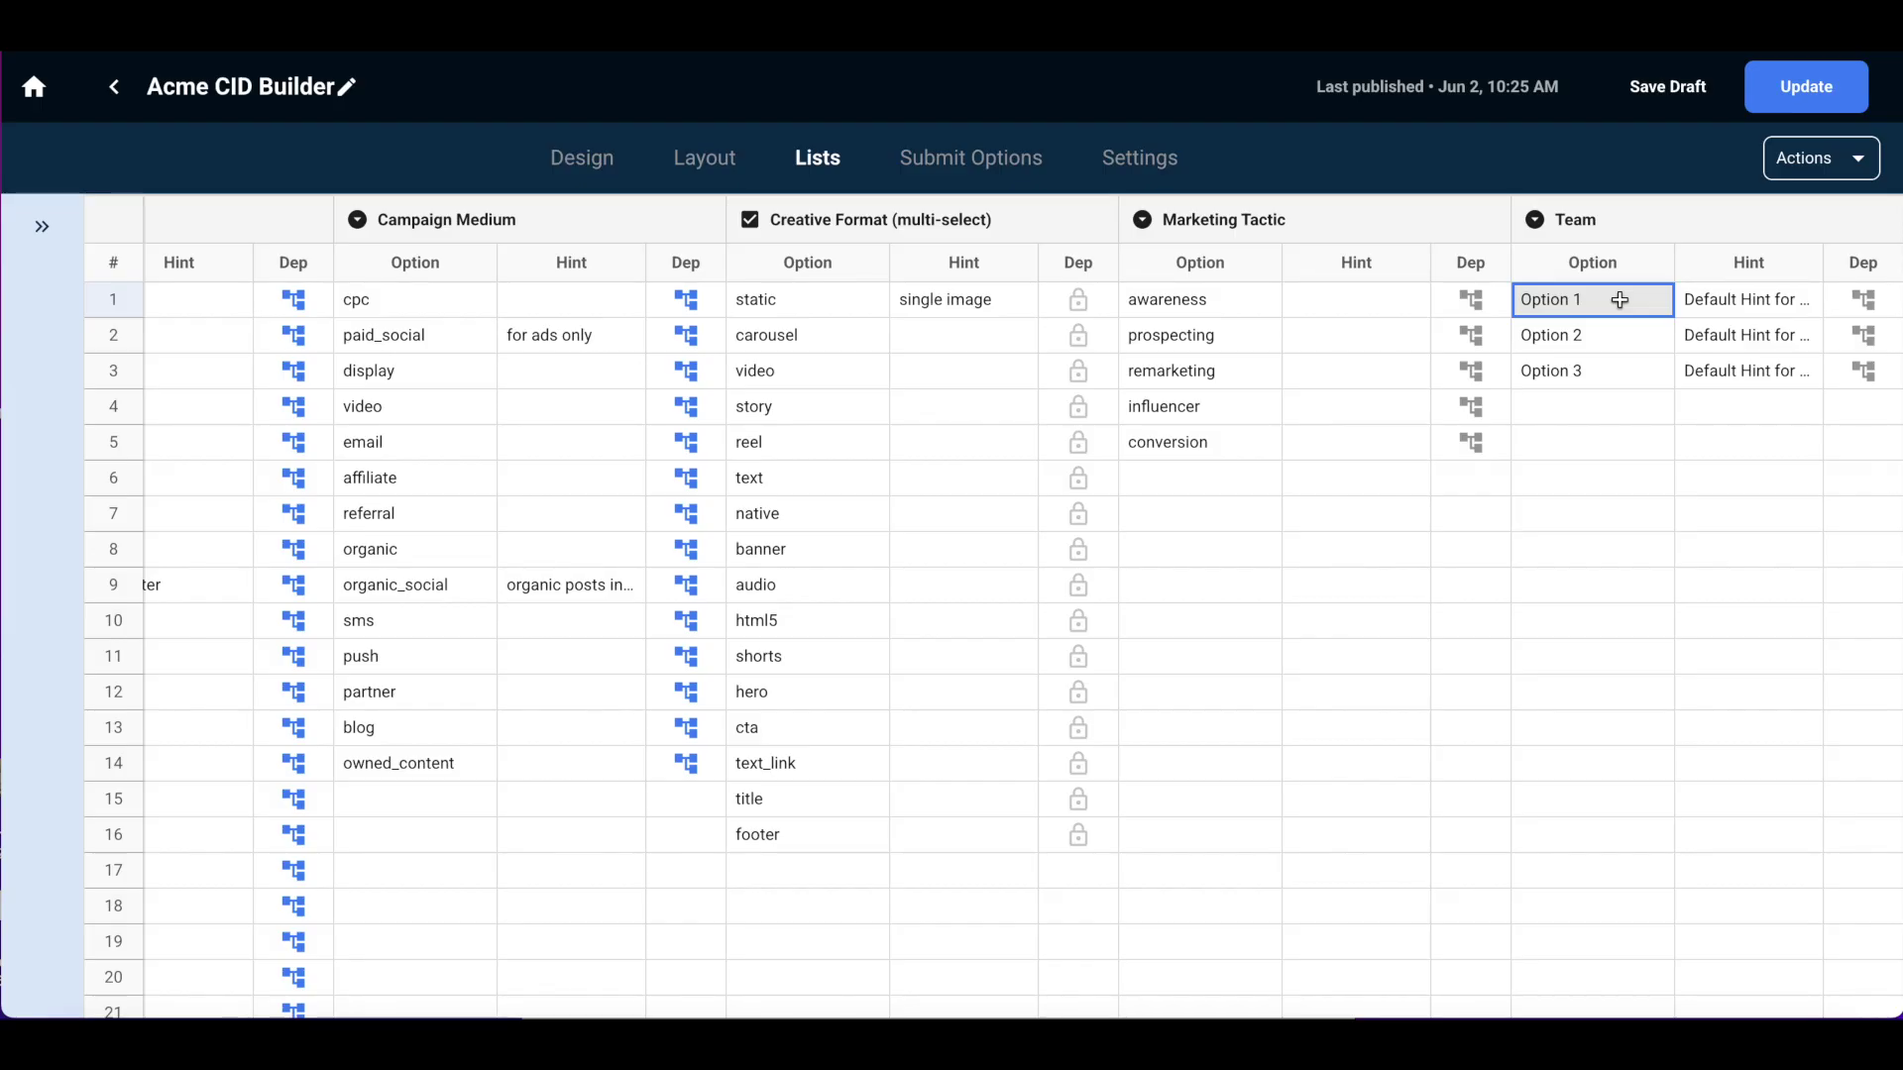
Return to the Acme CID Builder lists, paste the copied names as Team options and clear the three default hints.
key(ctrl+v)
key(Tab)
key(Delete)
key(Down)
key(Delete)
key(Down)
key(Delete)
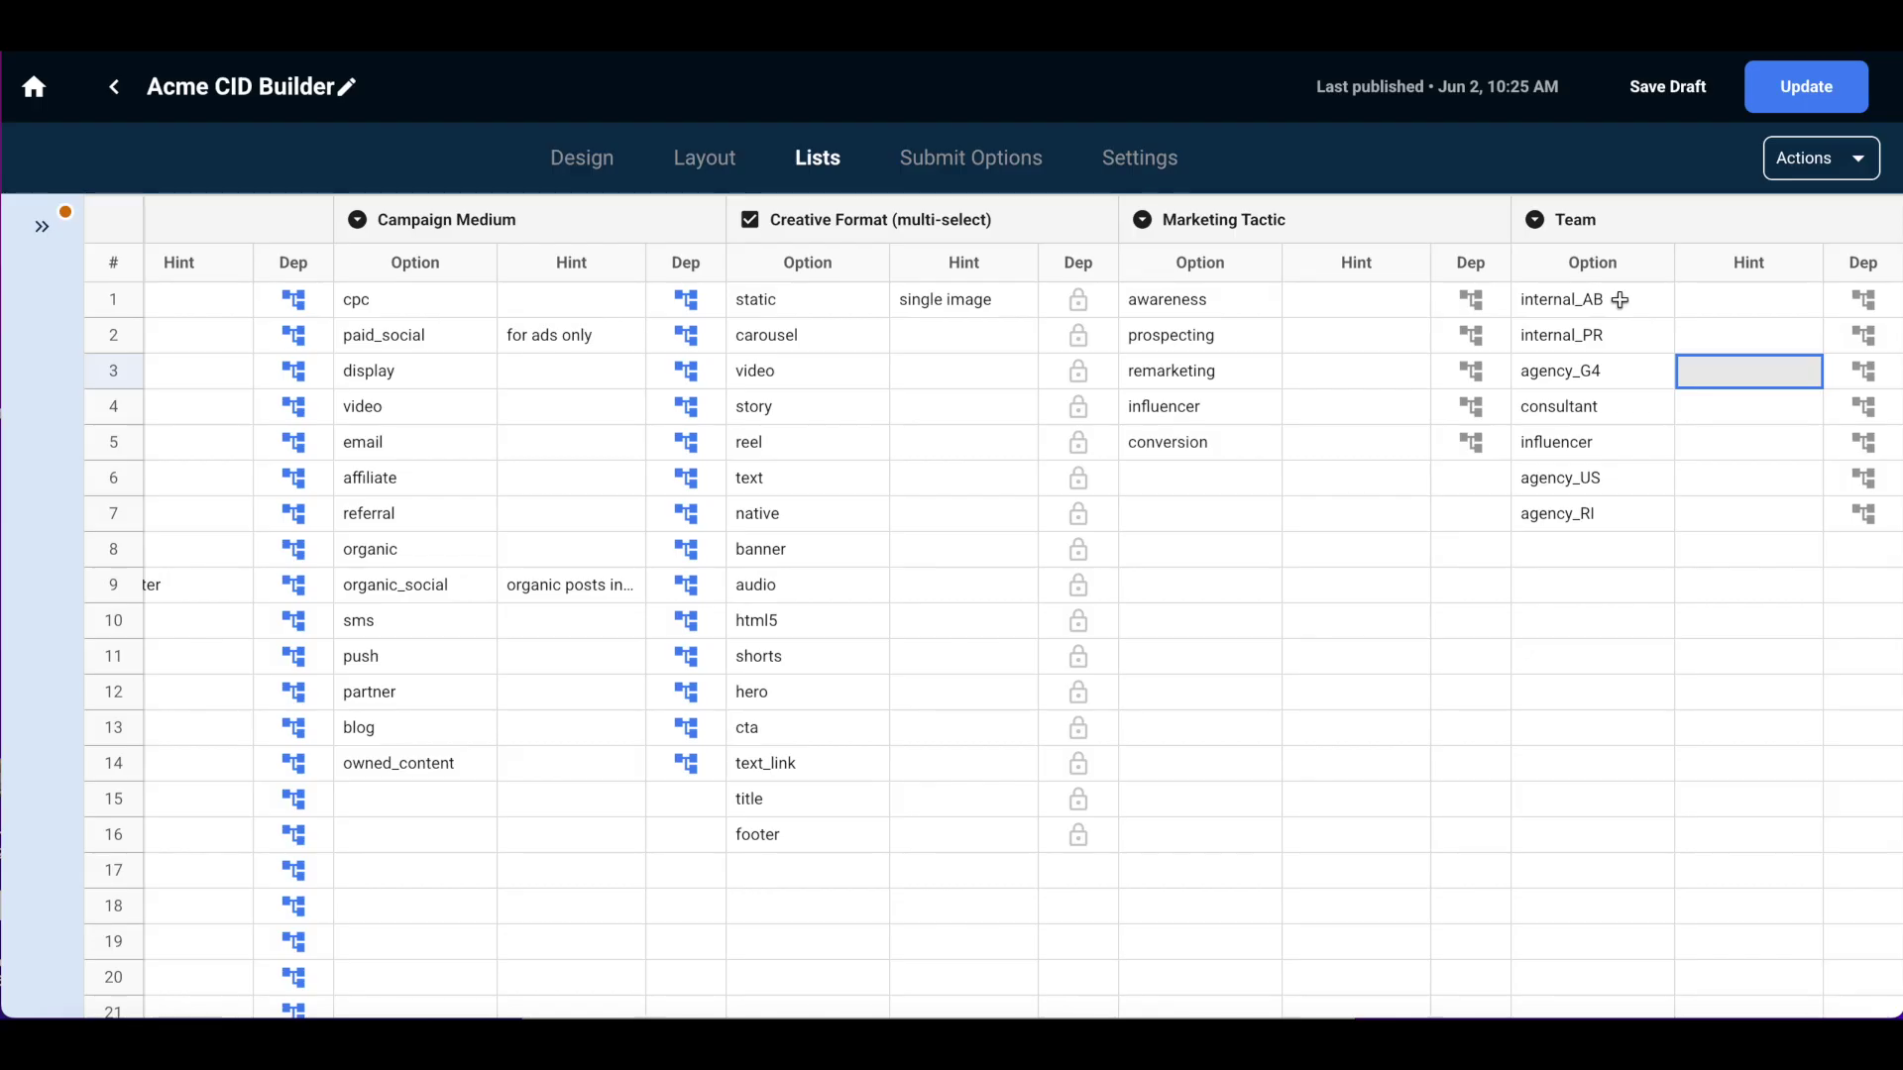
key(Home)
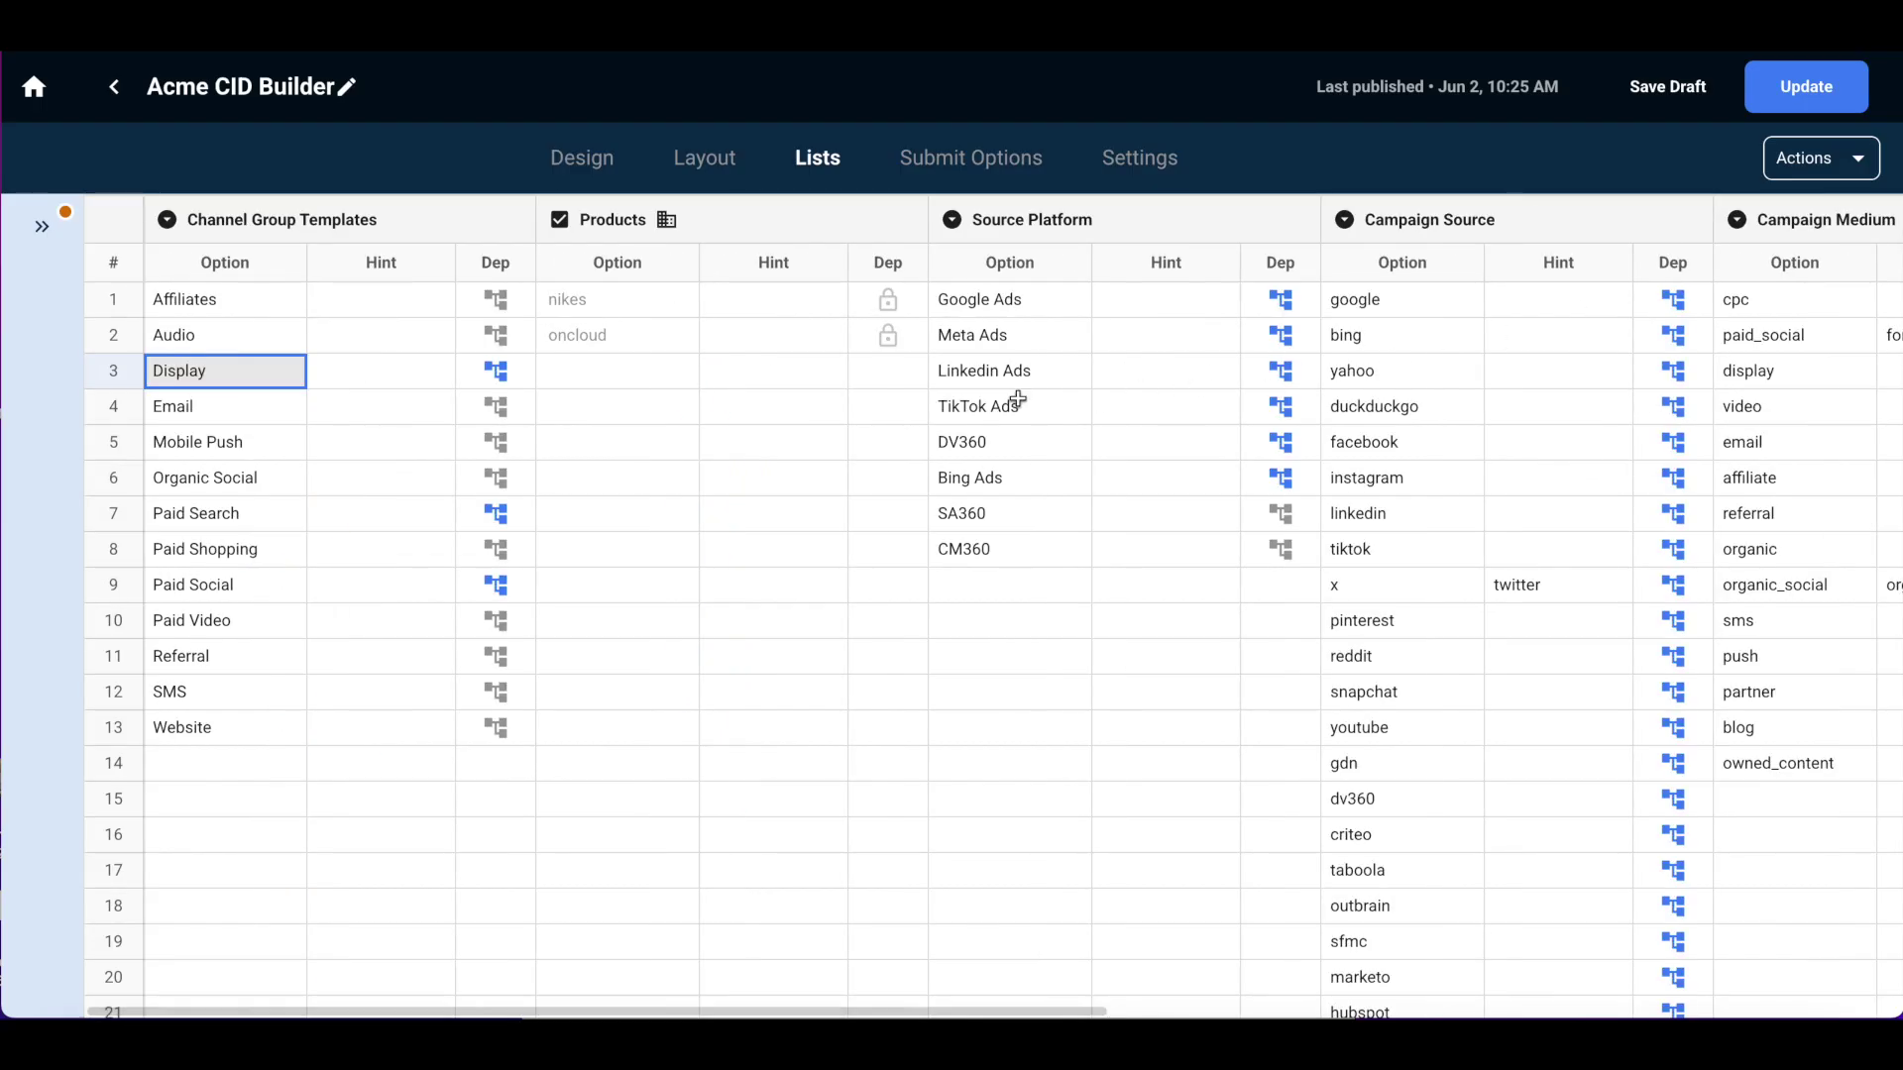
scroll(888, 404, right, 4)
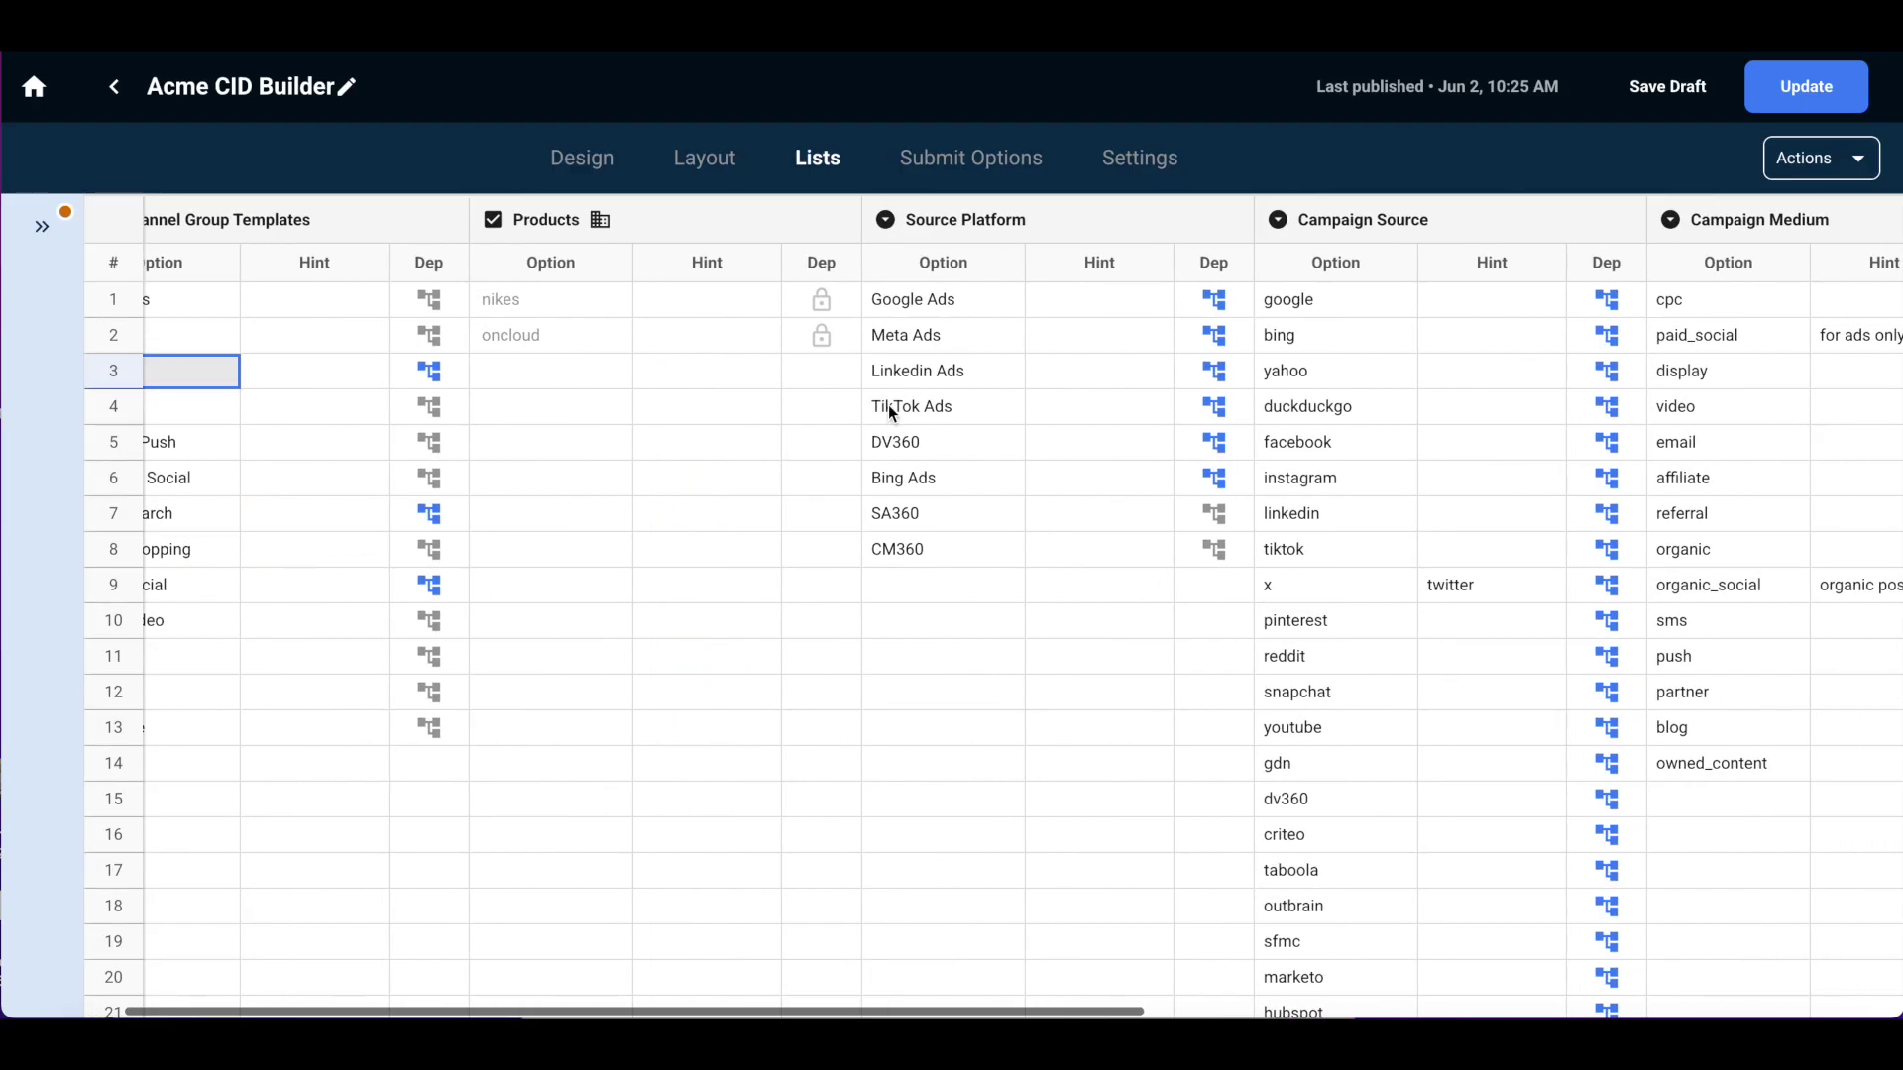
scroll(888, 404, right, 9)
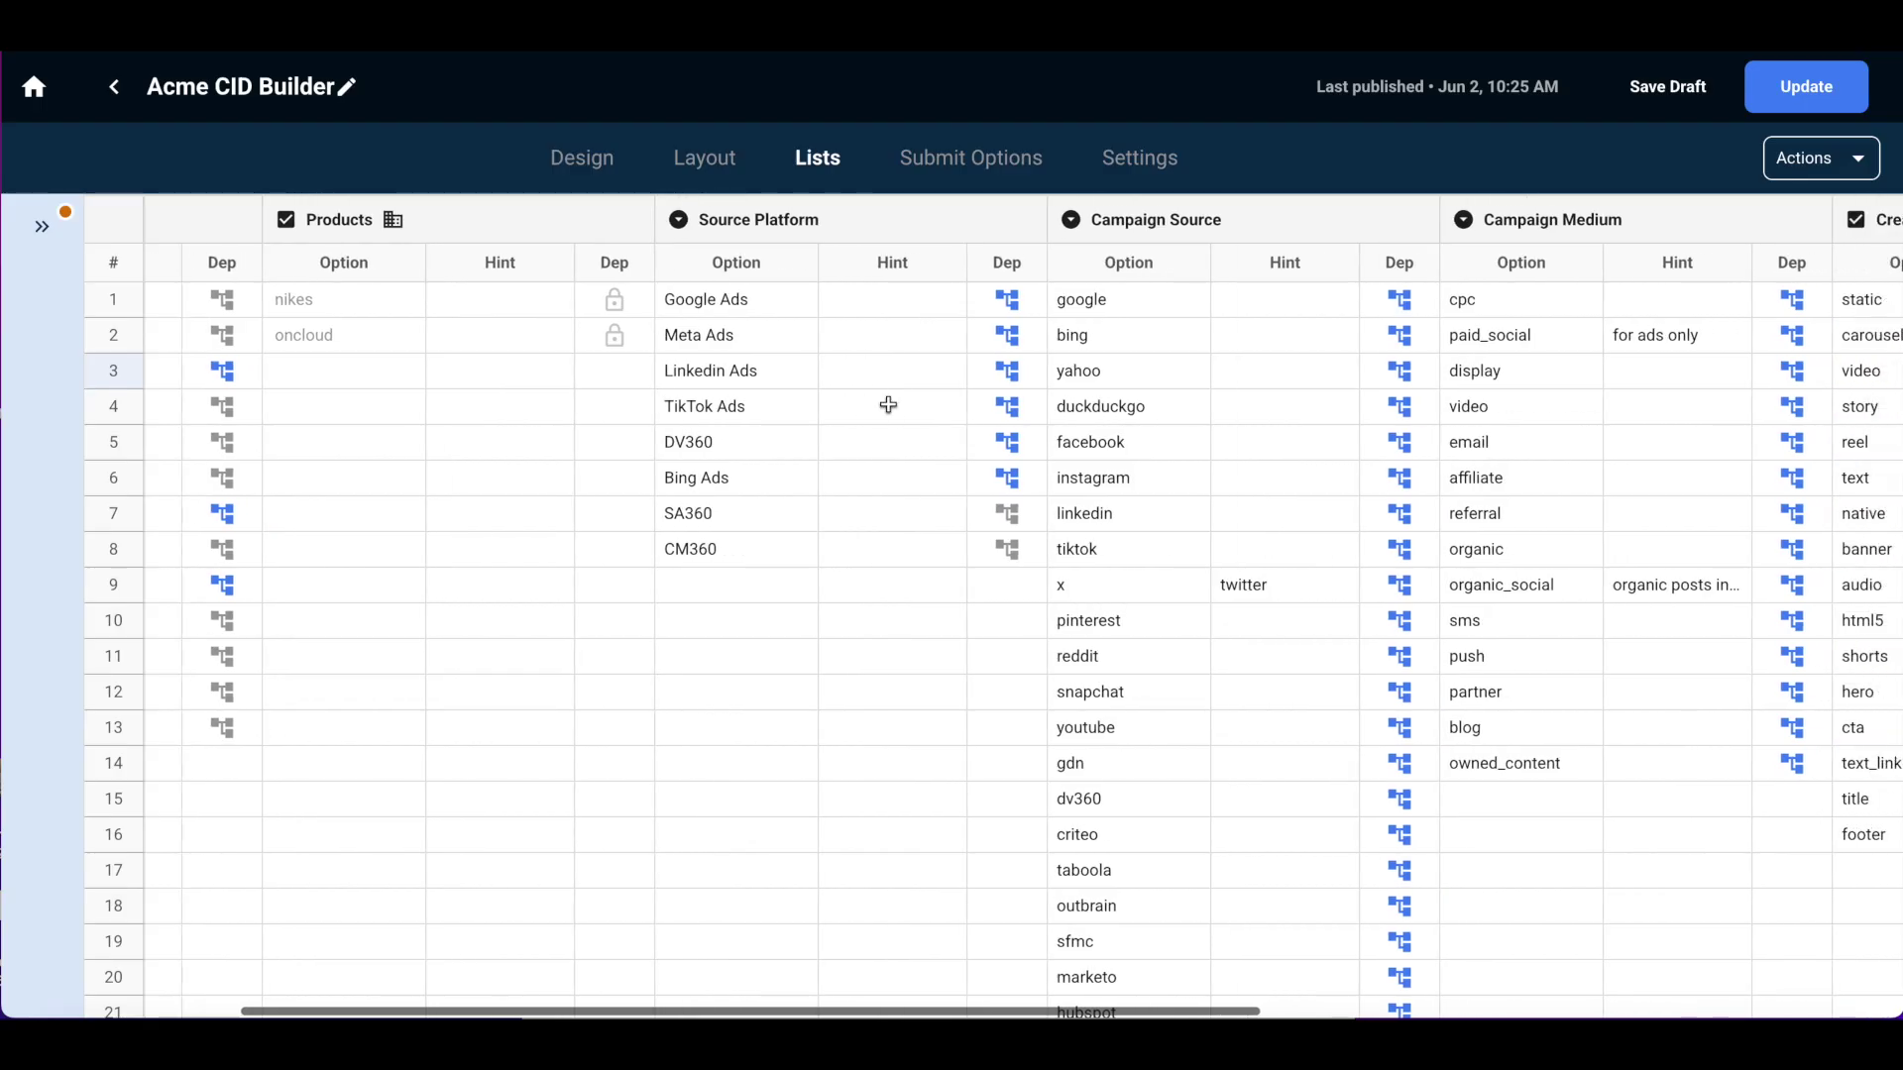
scroll(888, 405, right, 7)
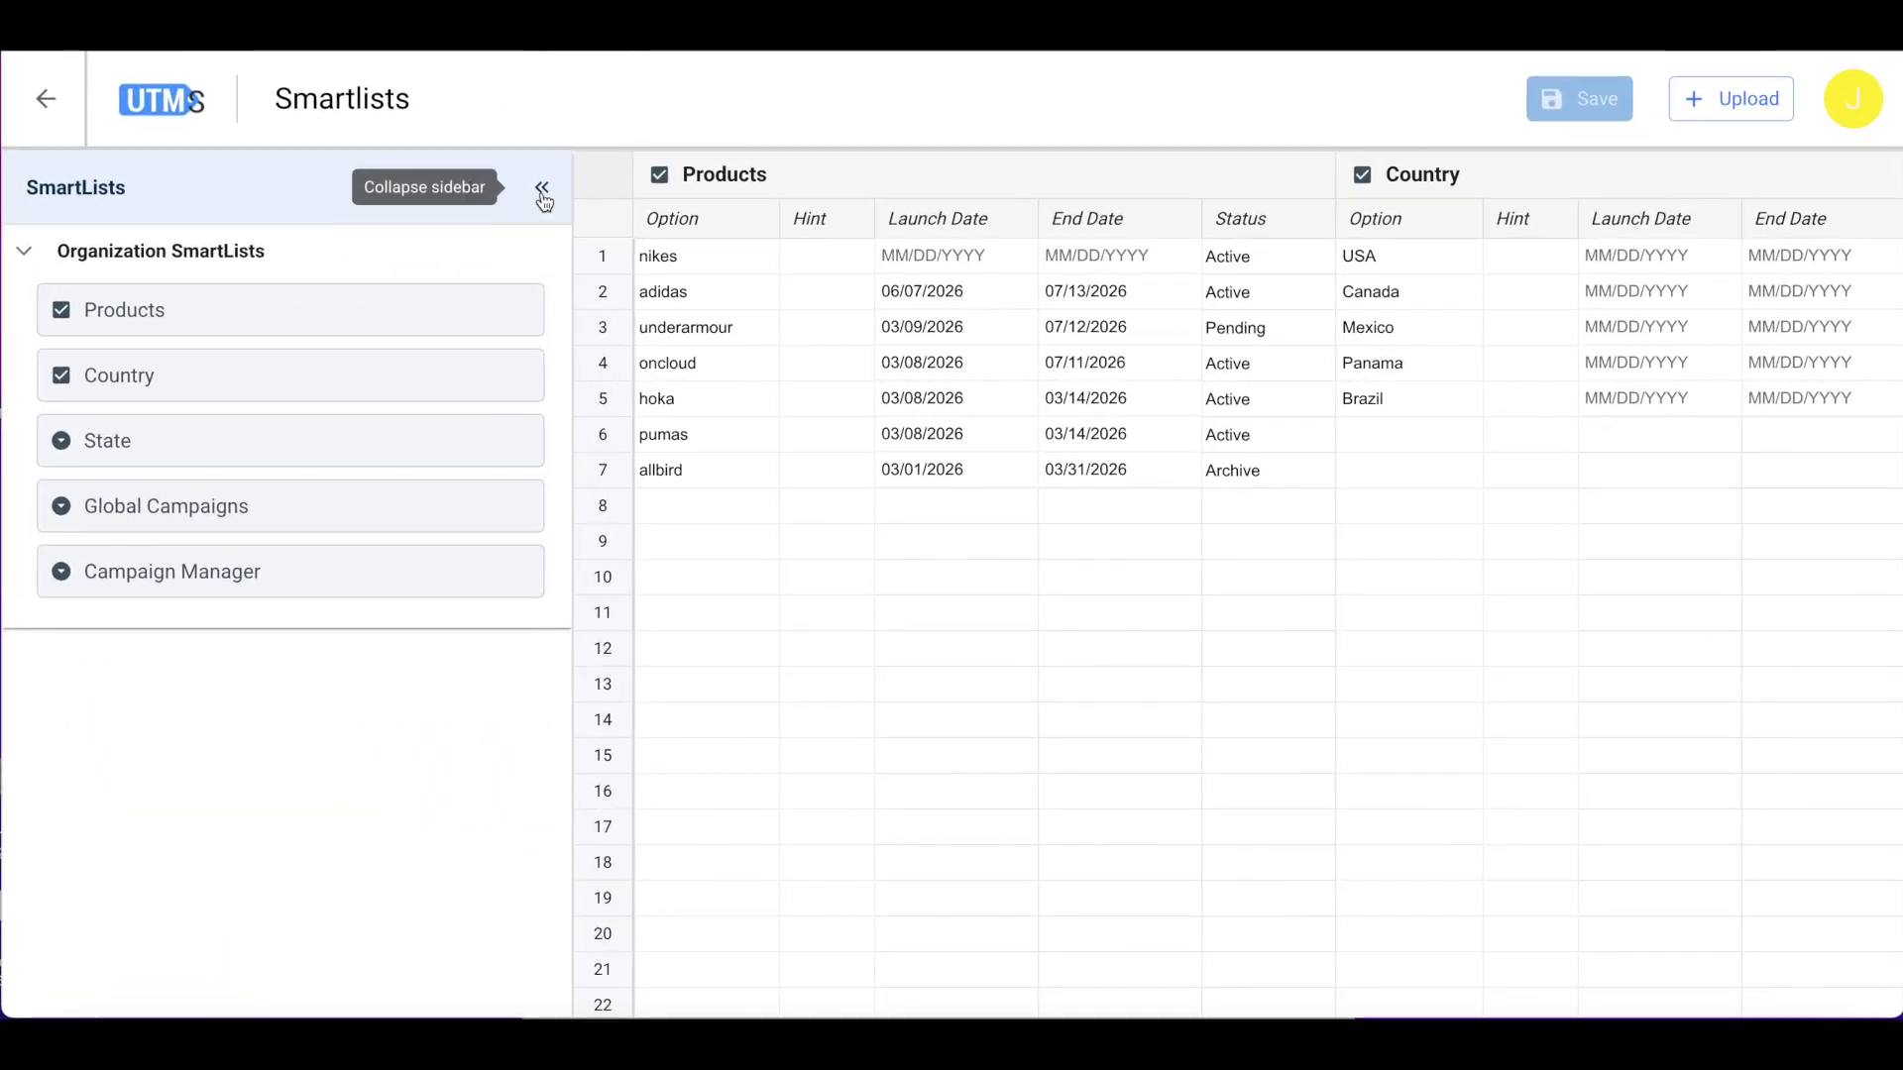
In the organization SmartLists, rename the Products option in row 7 as "new product".
click(697, 481)
double_click(697, 481)
text(new )
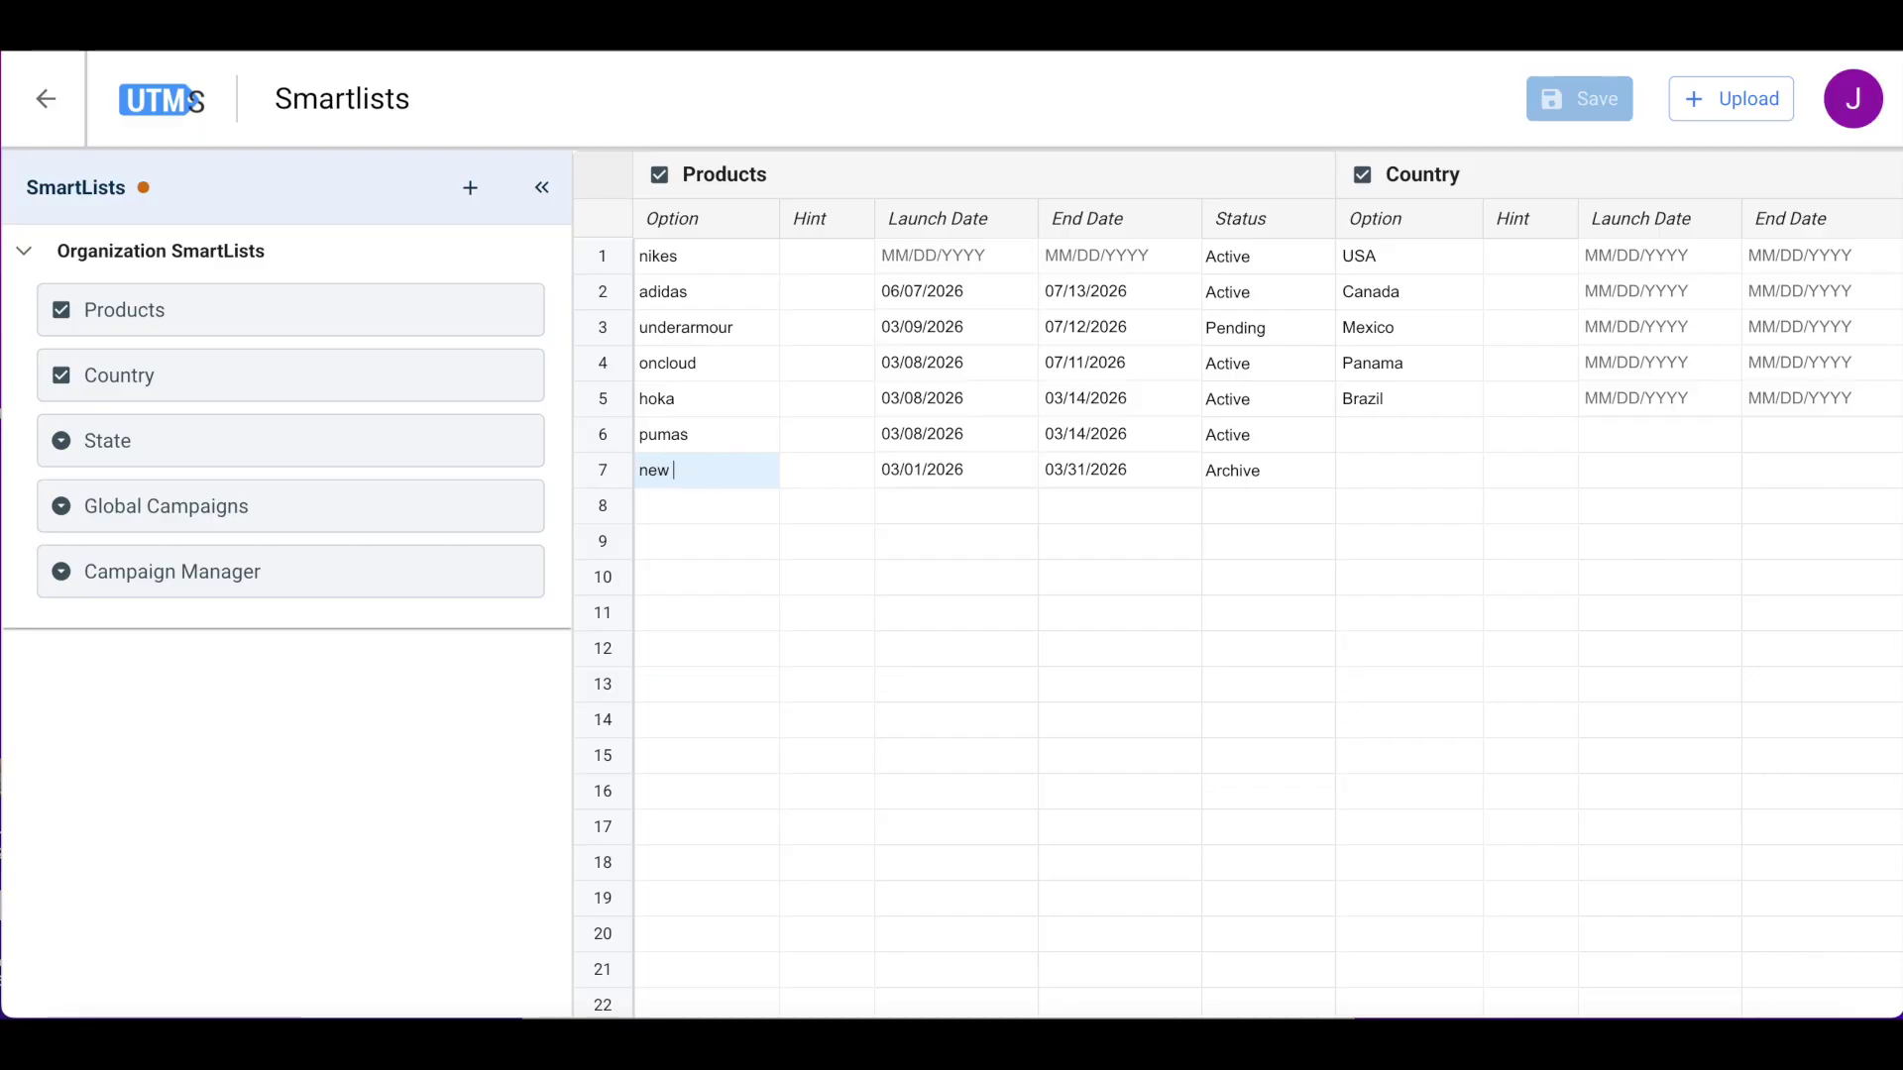
text(product)
key(Return)
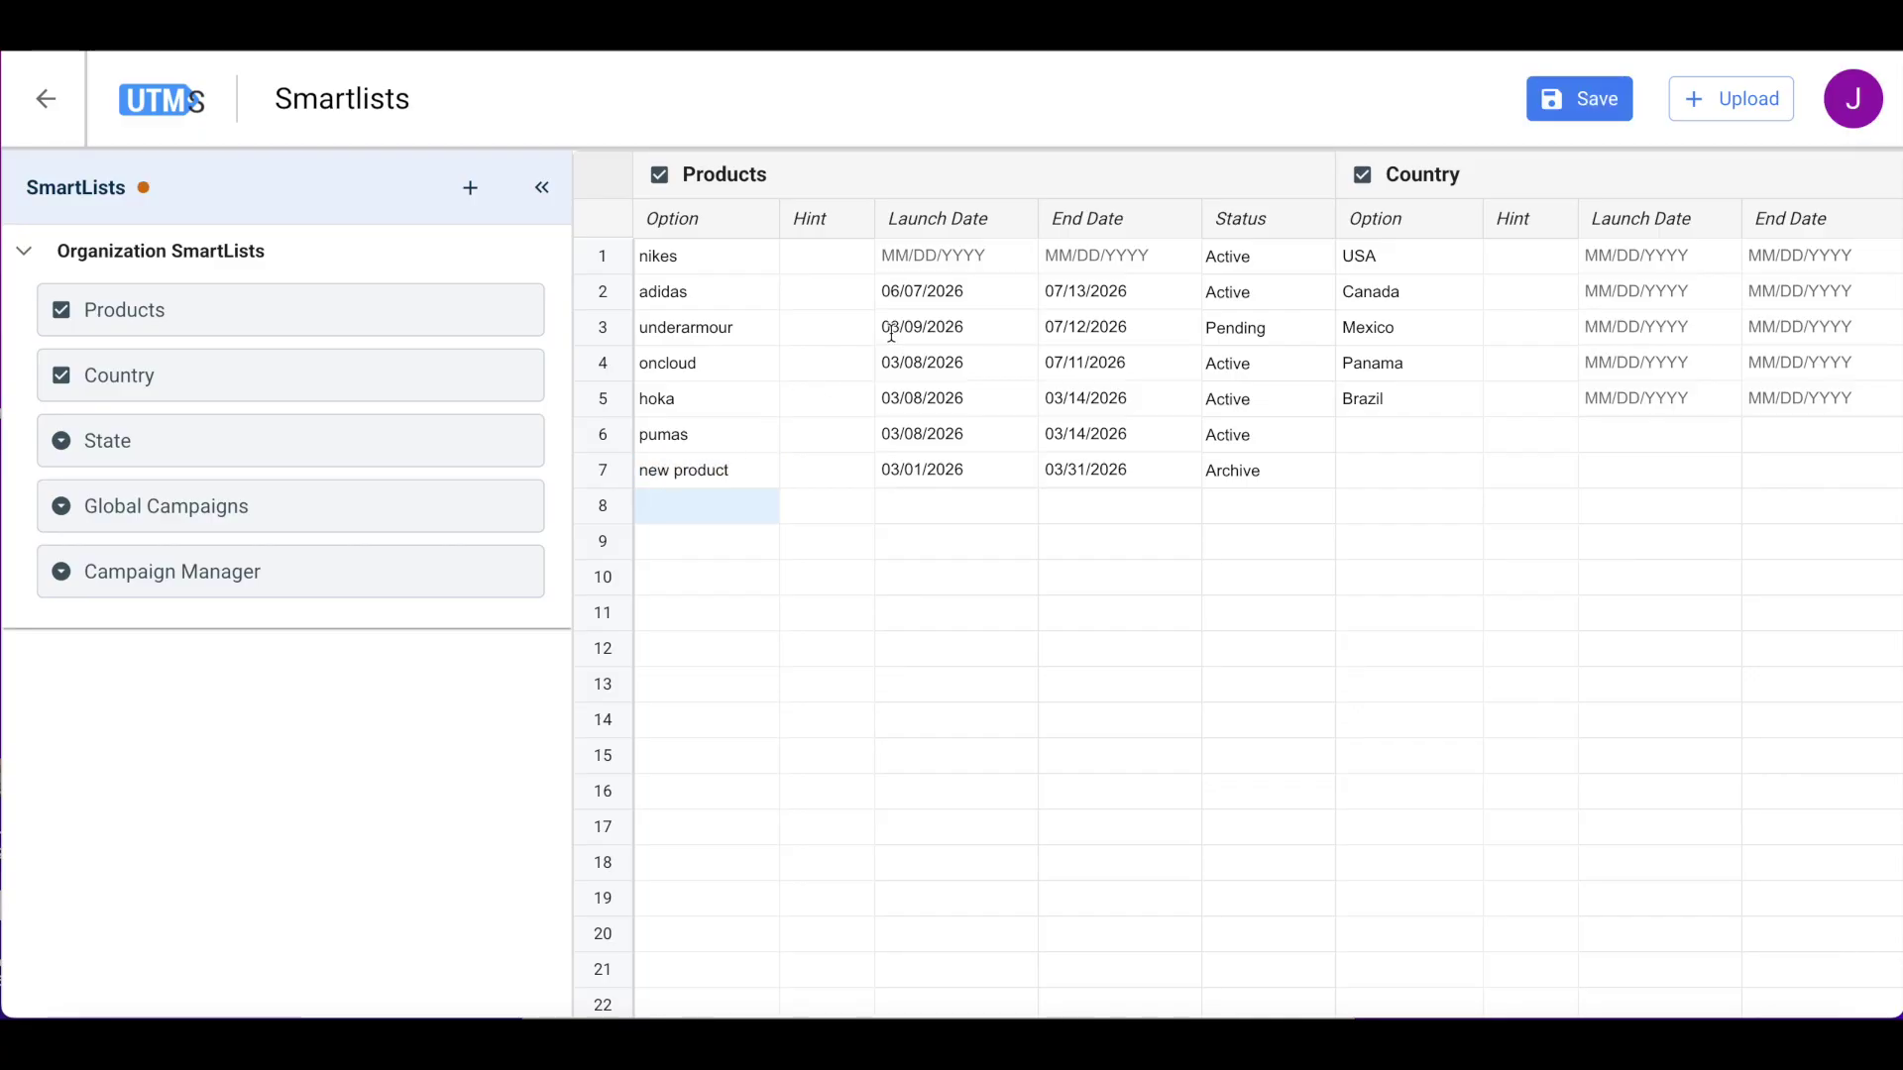
Add the hint "only for fall" to the adidas option in the Products SmartList.
double_click(796, 304)
text(only for)
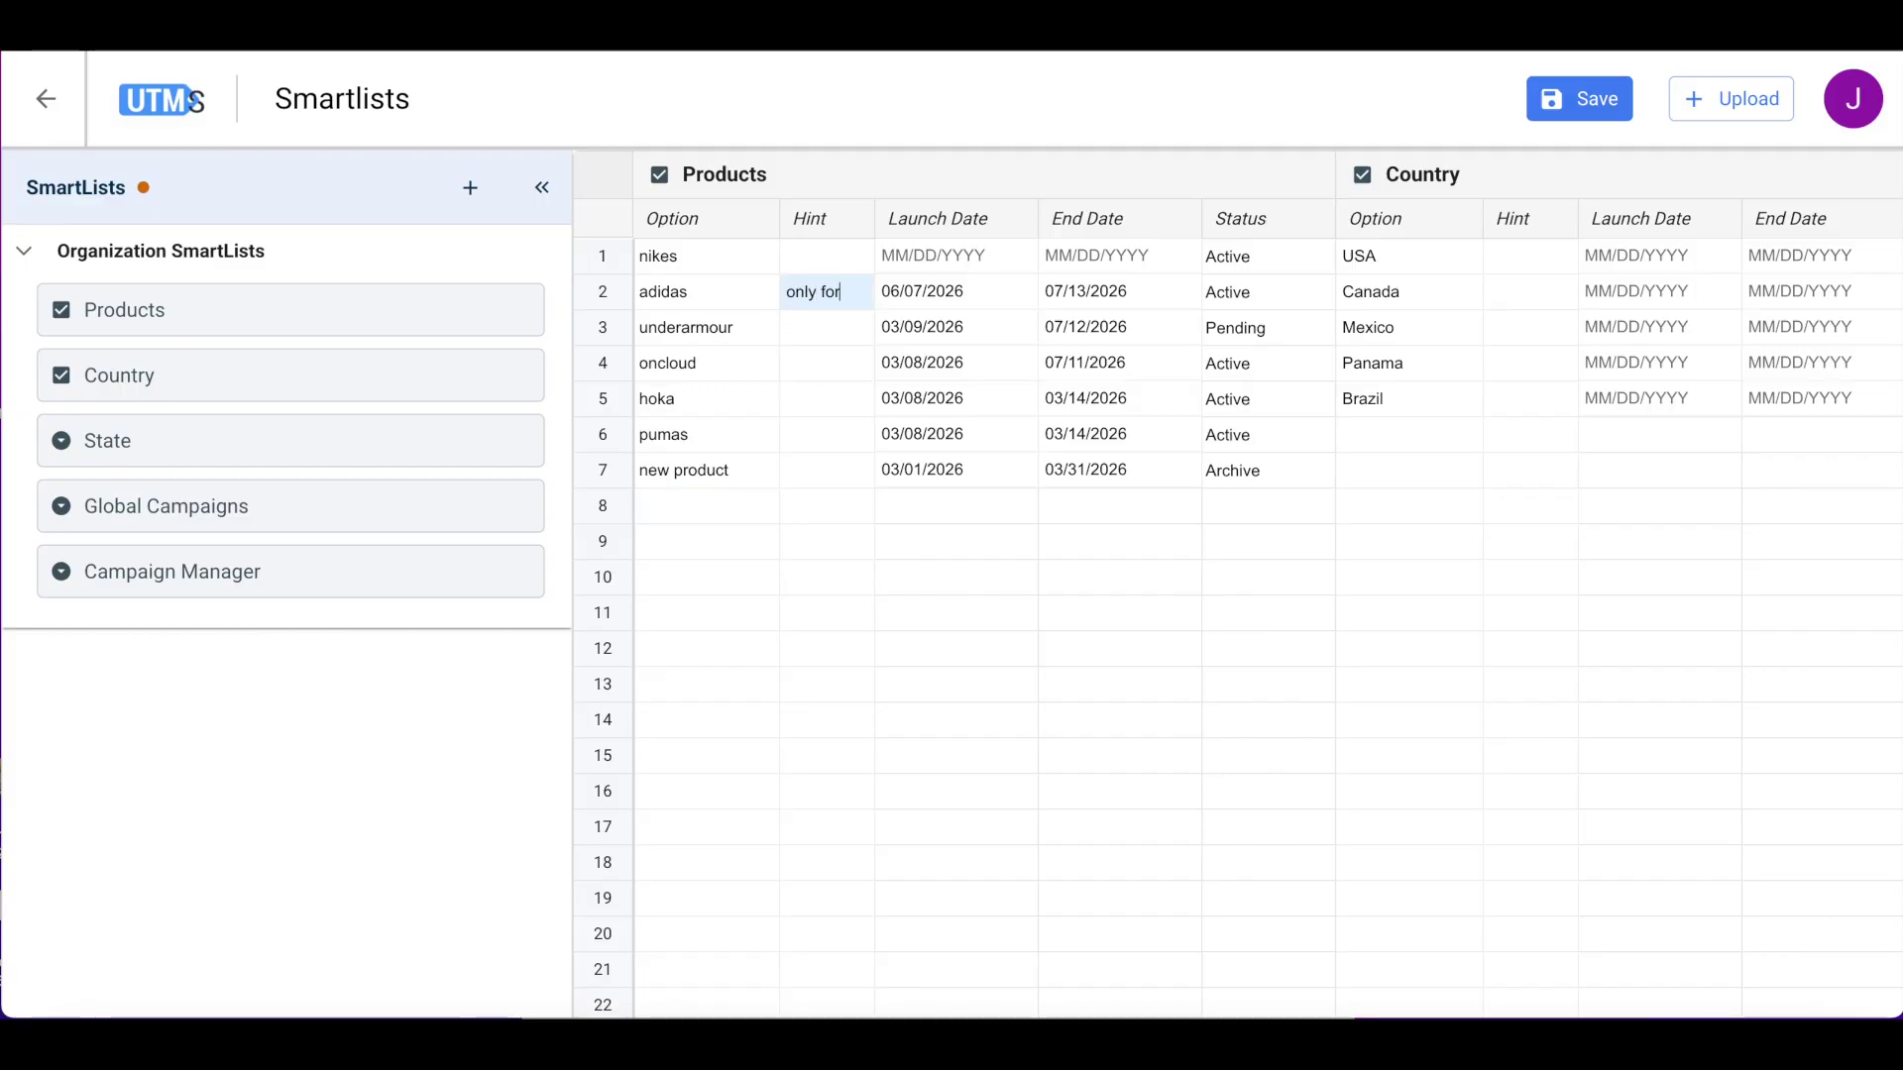
text( fall)
key(Return)
Set the adidas option's launch date to 08/10/2026 and its end date to 10/30/2026.
double_click(941, 293)
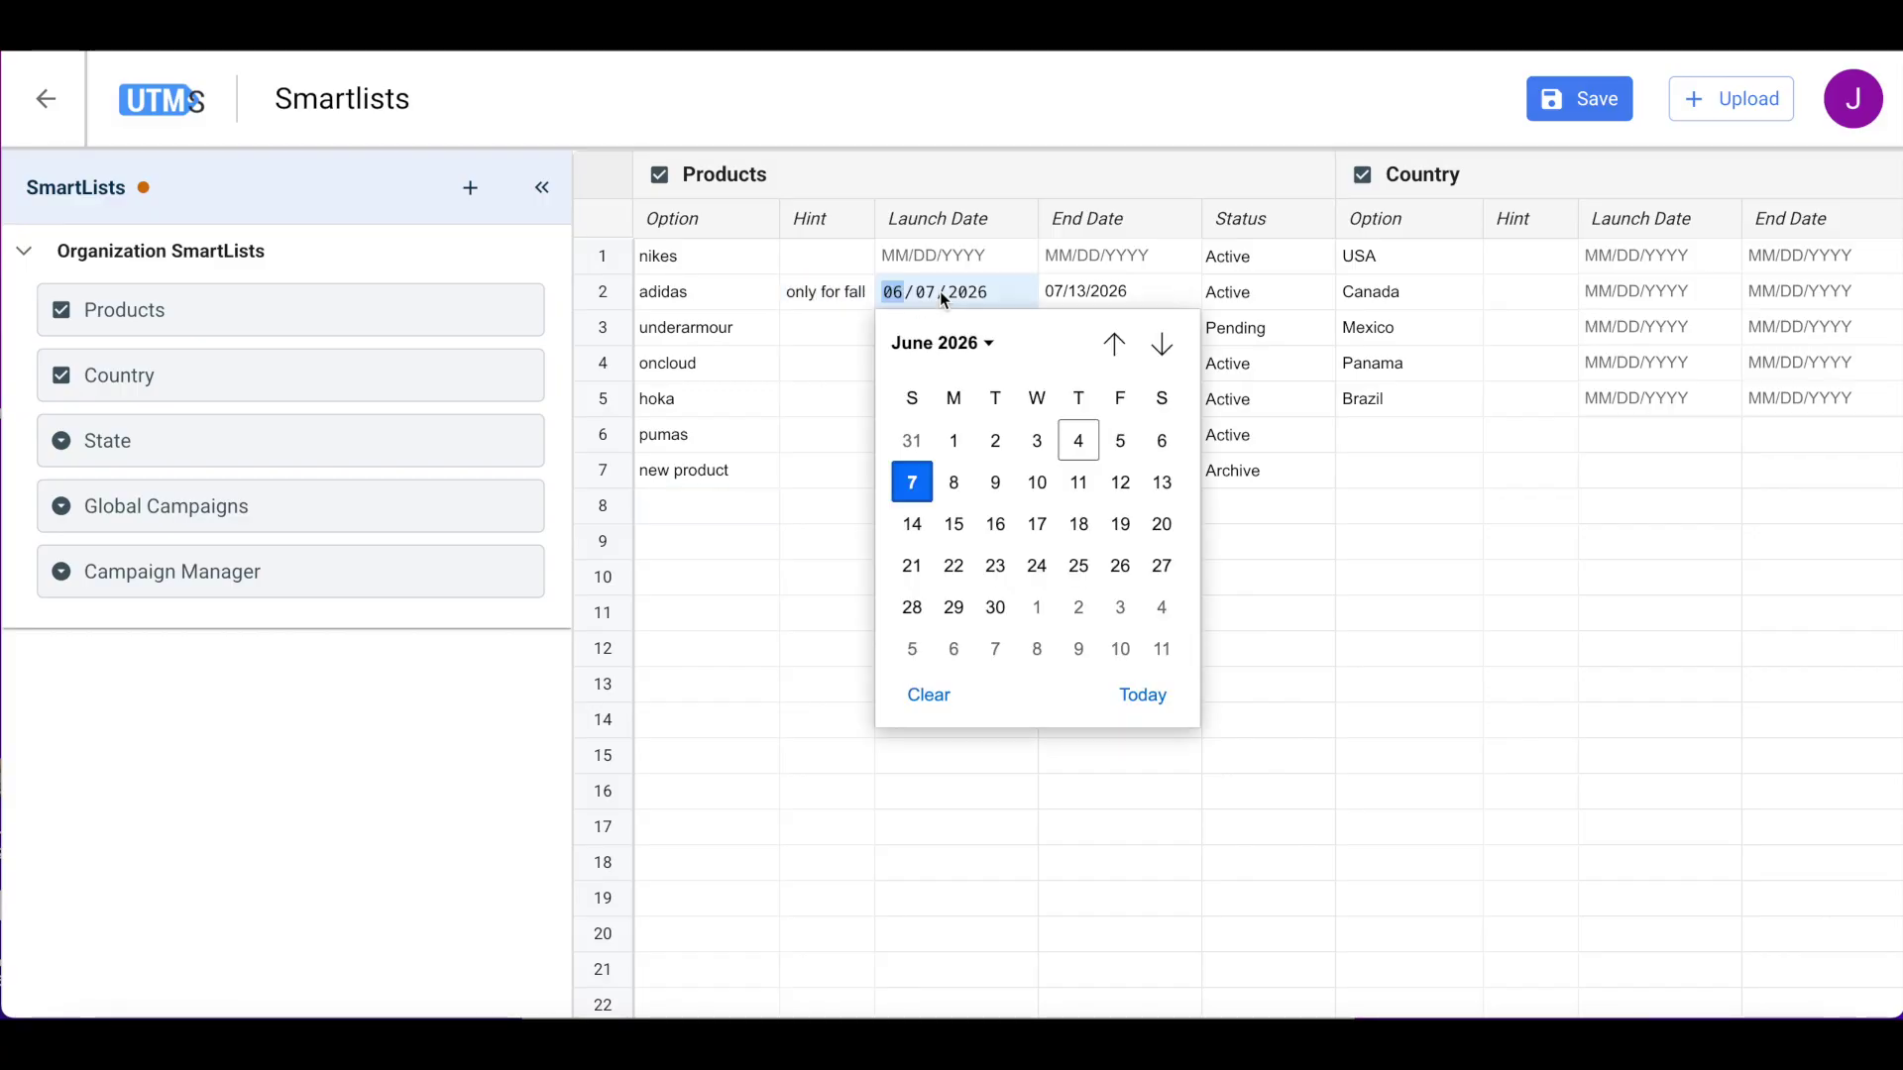
click(1162, 345)
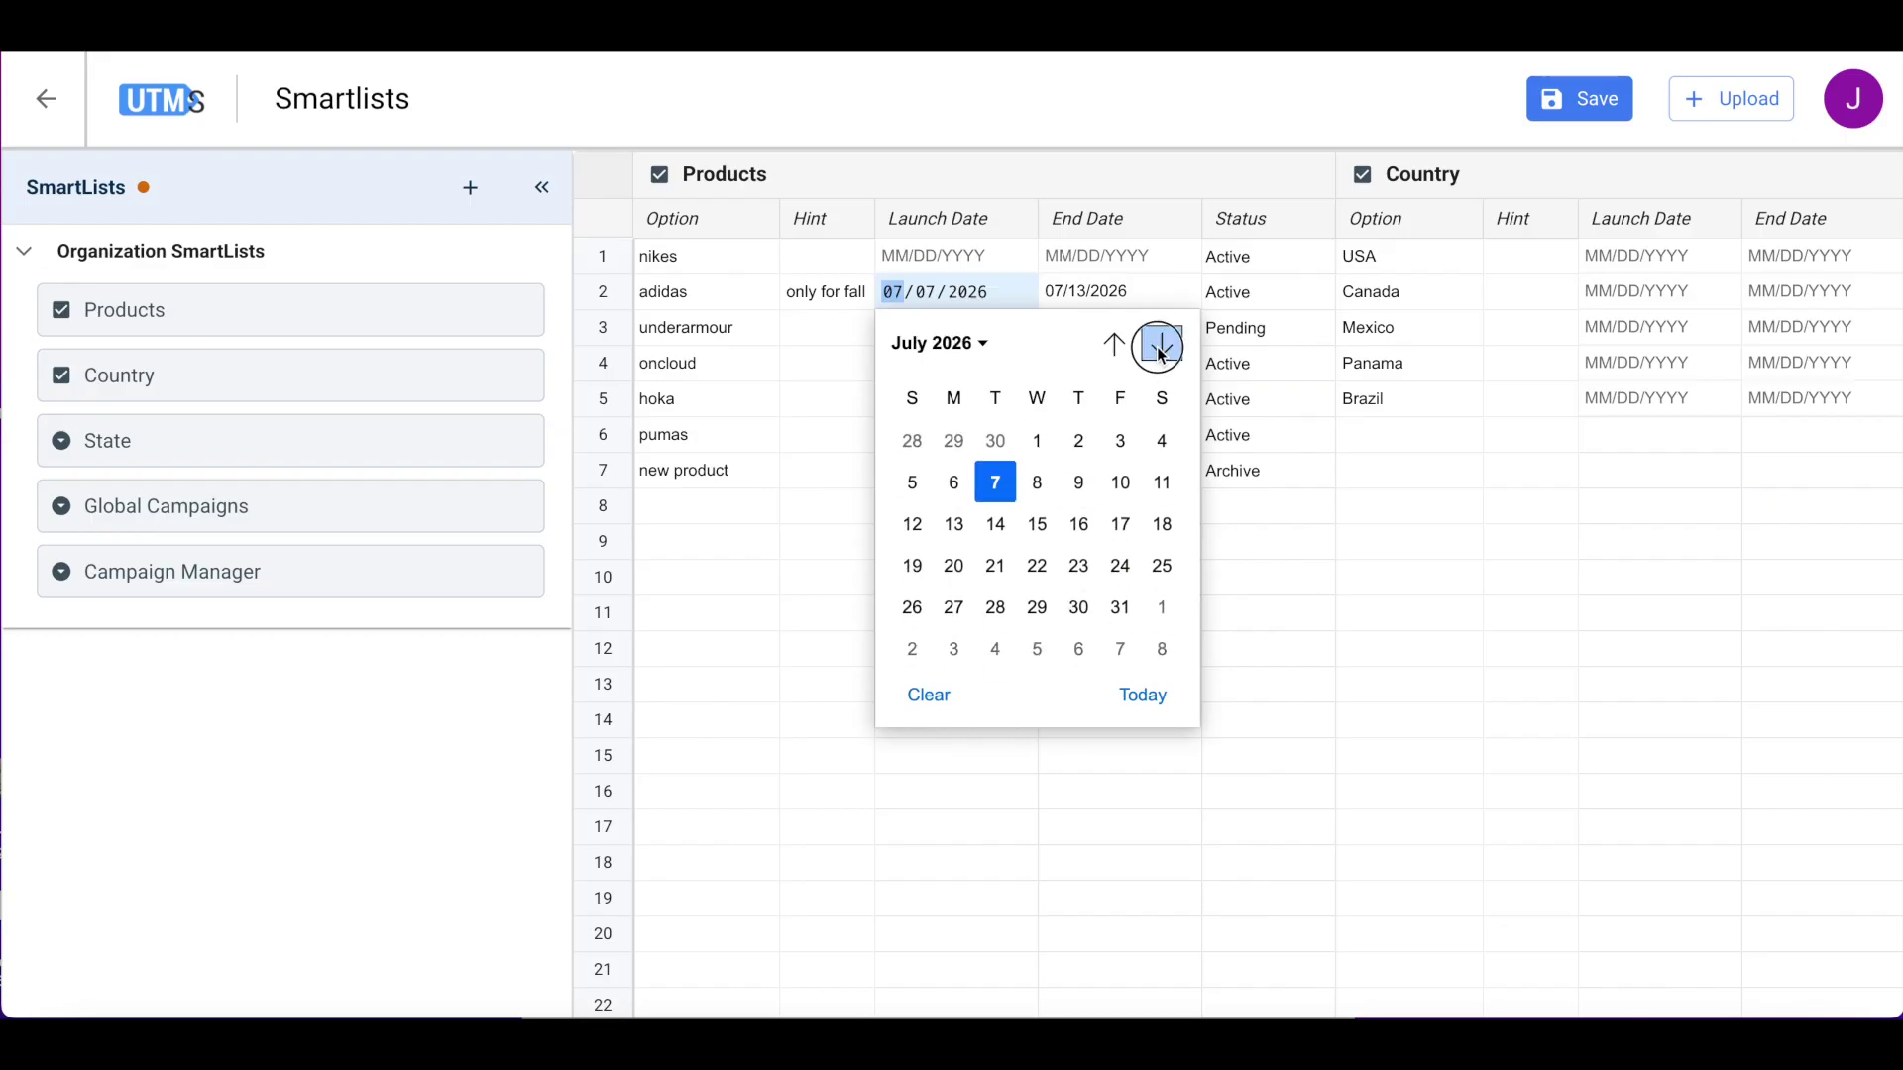
click(1161, 345)
double_click(1139, 289)
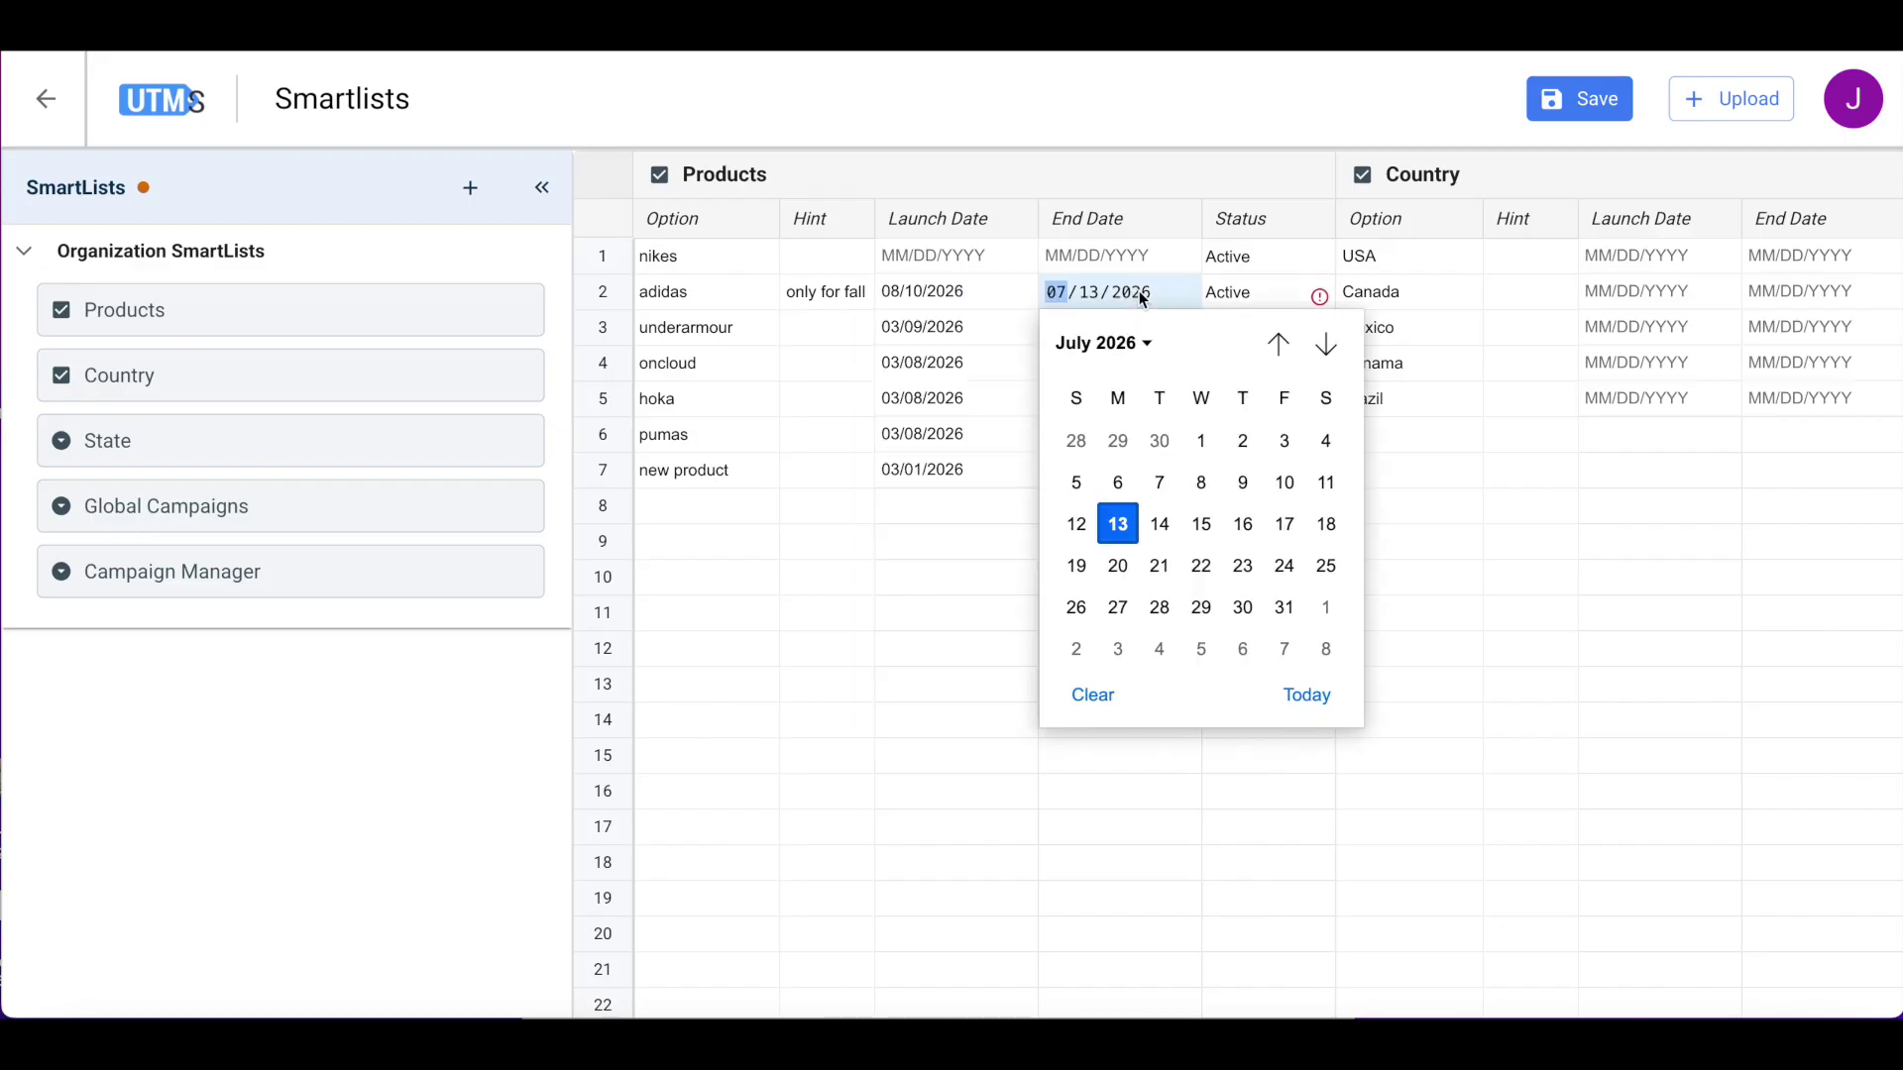
click(1330, 352)
click(1330, 352)
click(1330, 352)
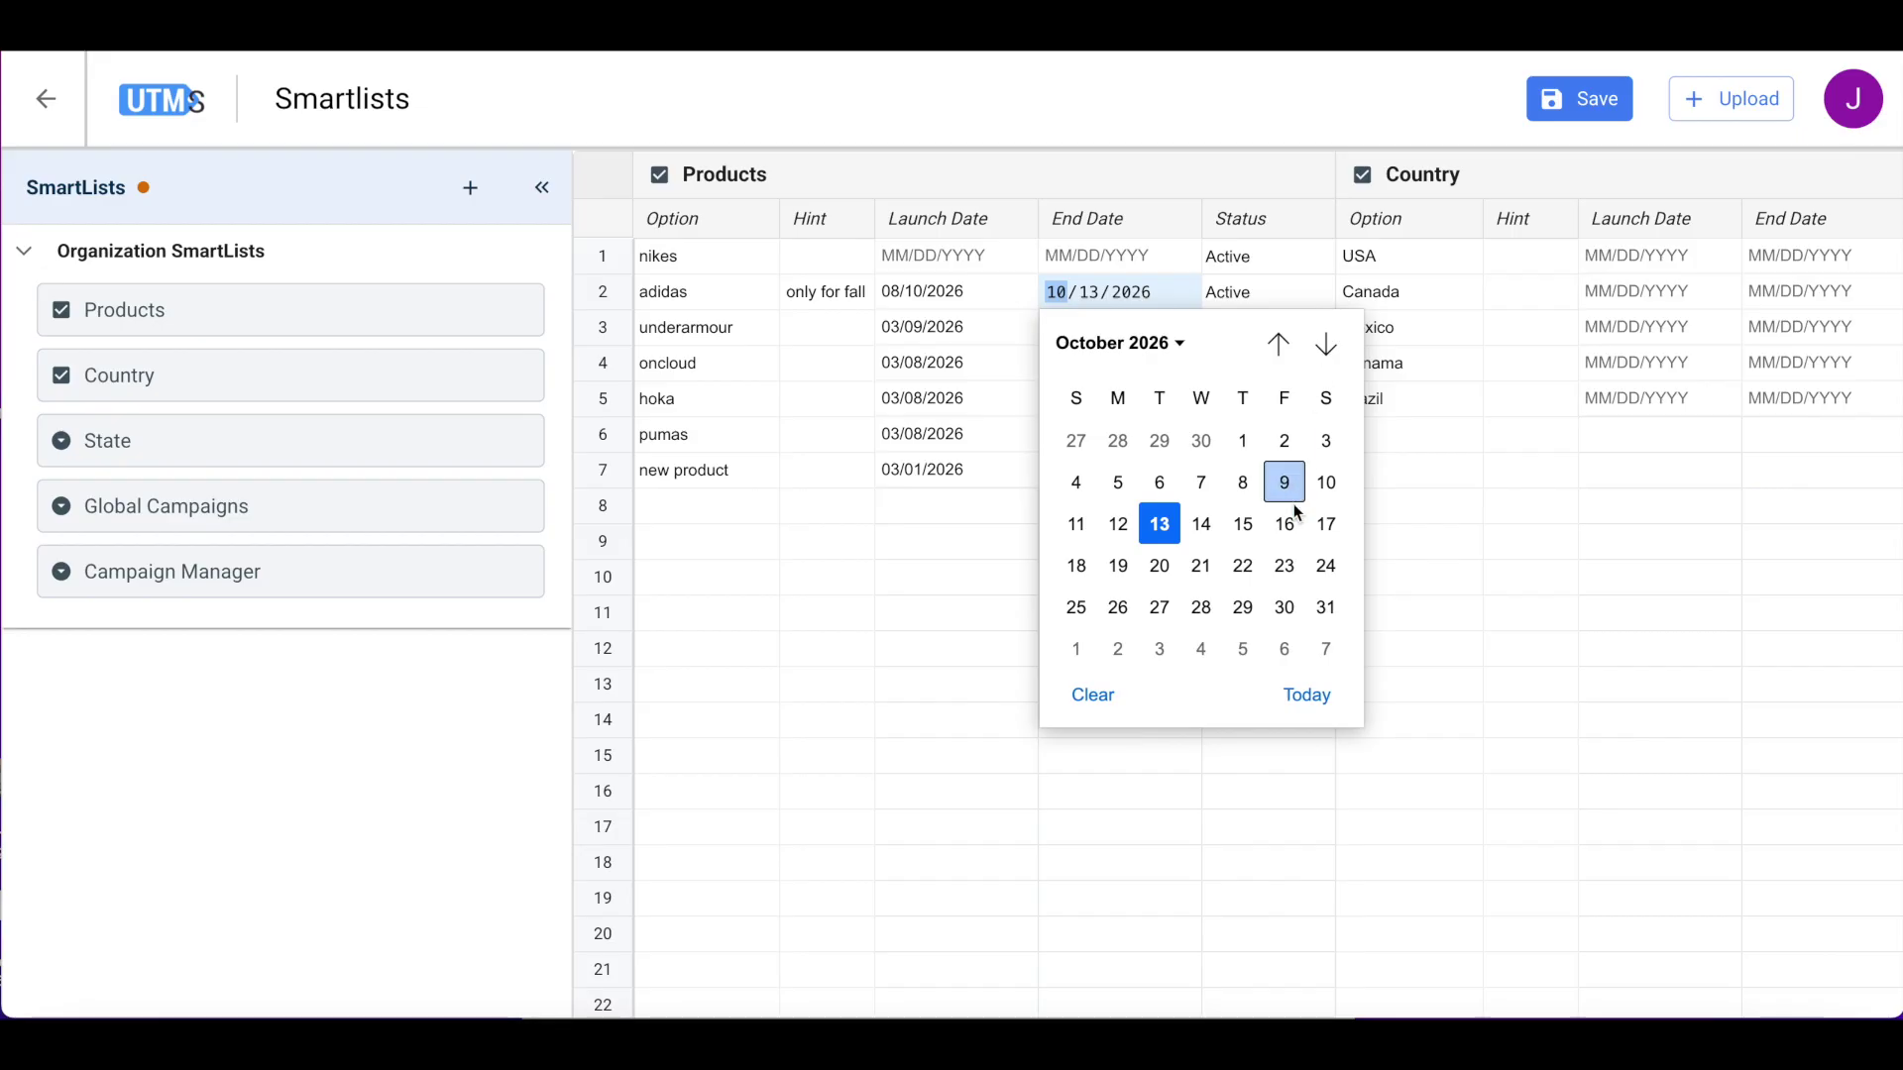
click(1284, 607)
Set the adidas option's status to Pending and save the SmartLists.
double_click(1264, 289)
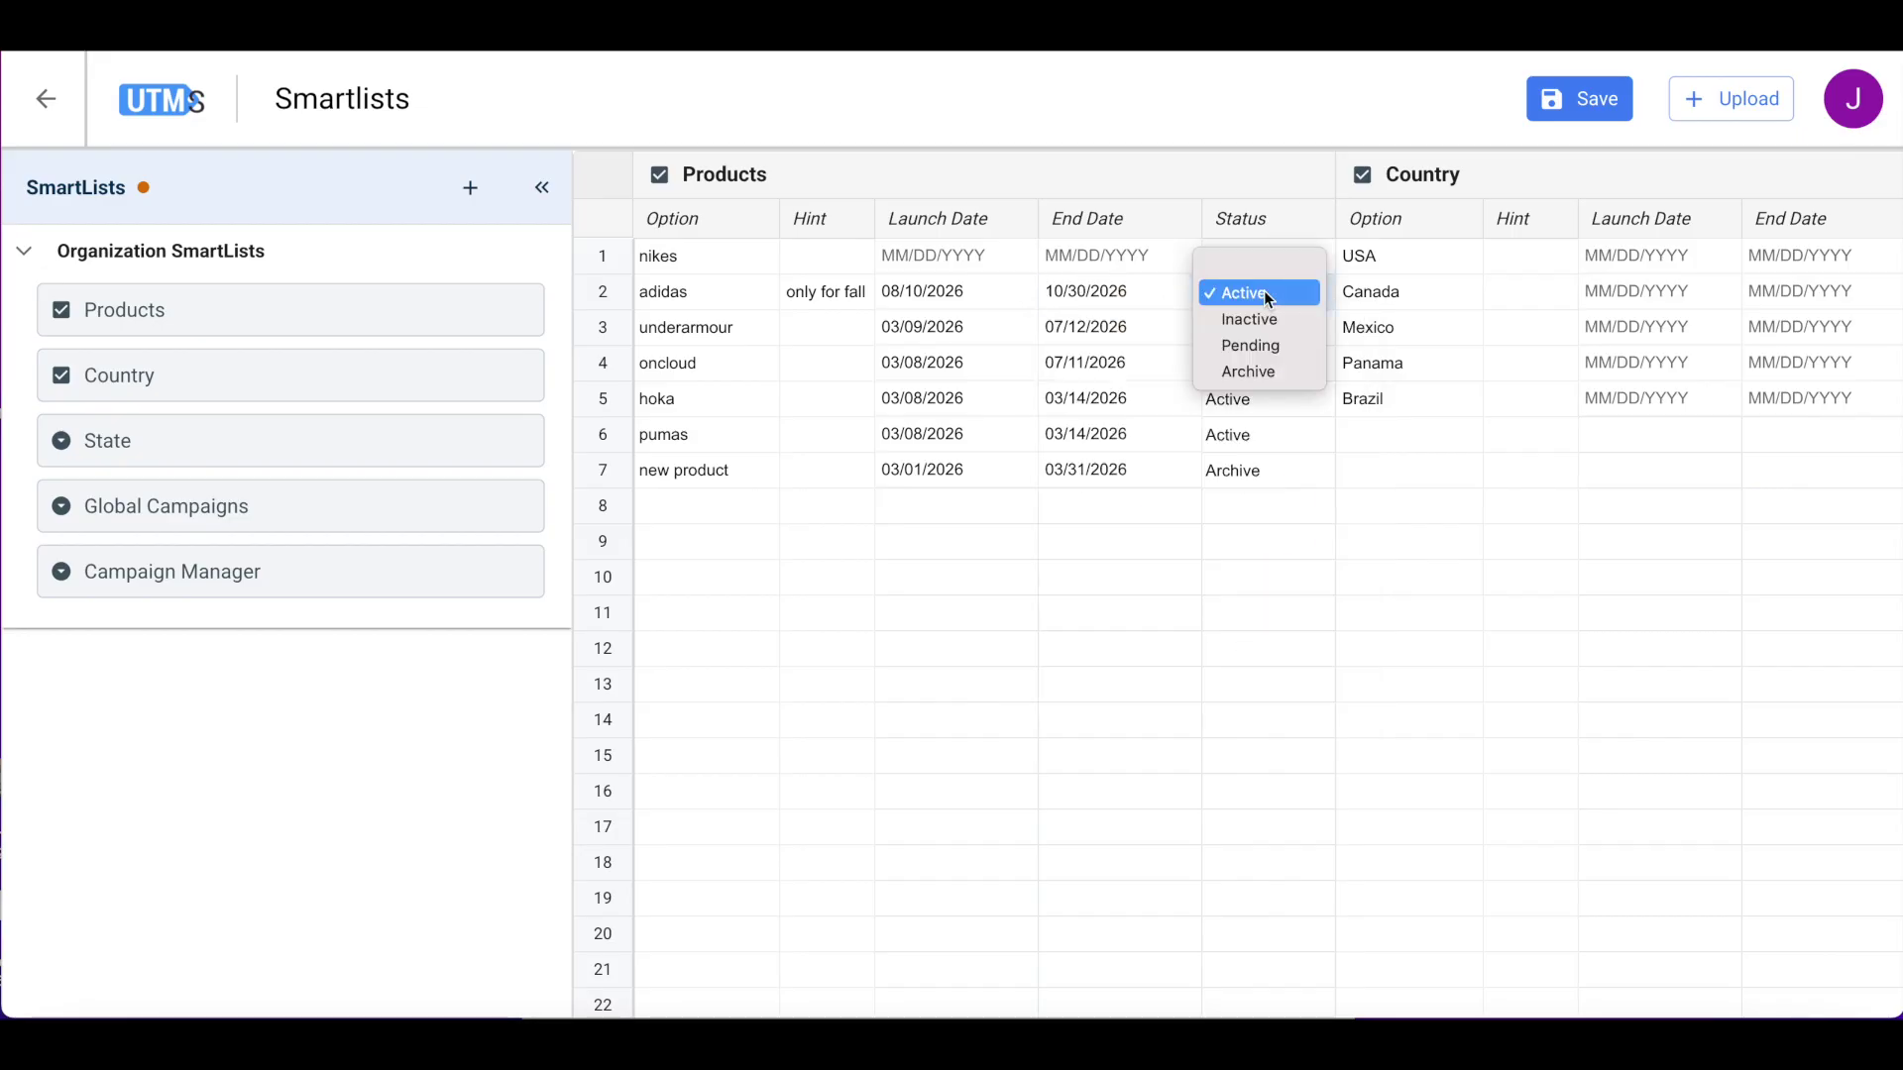
click(1273, 345)
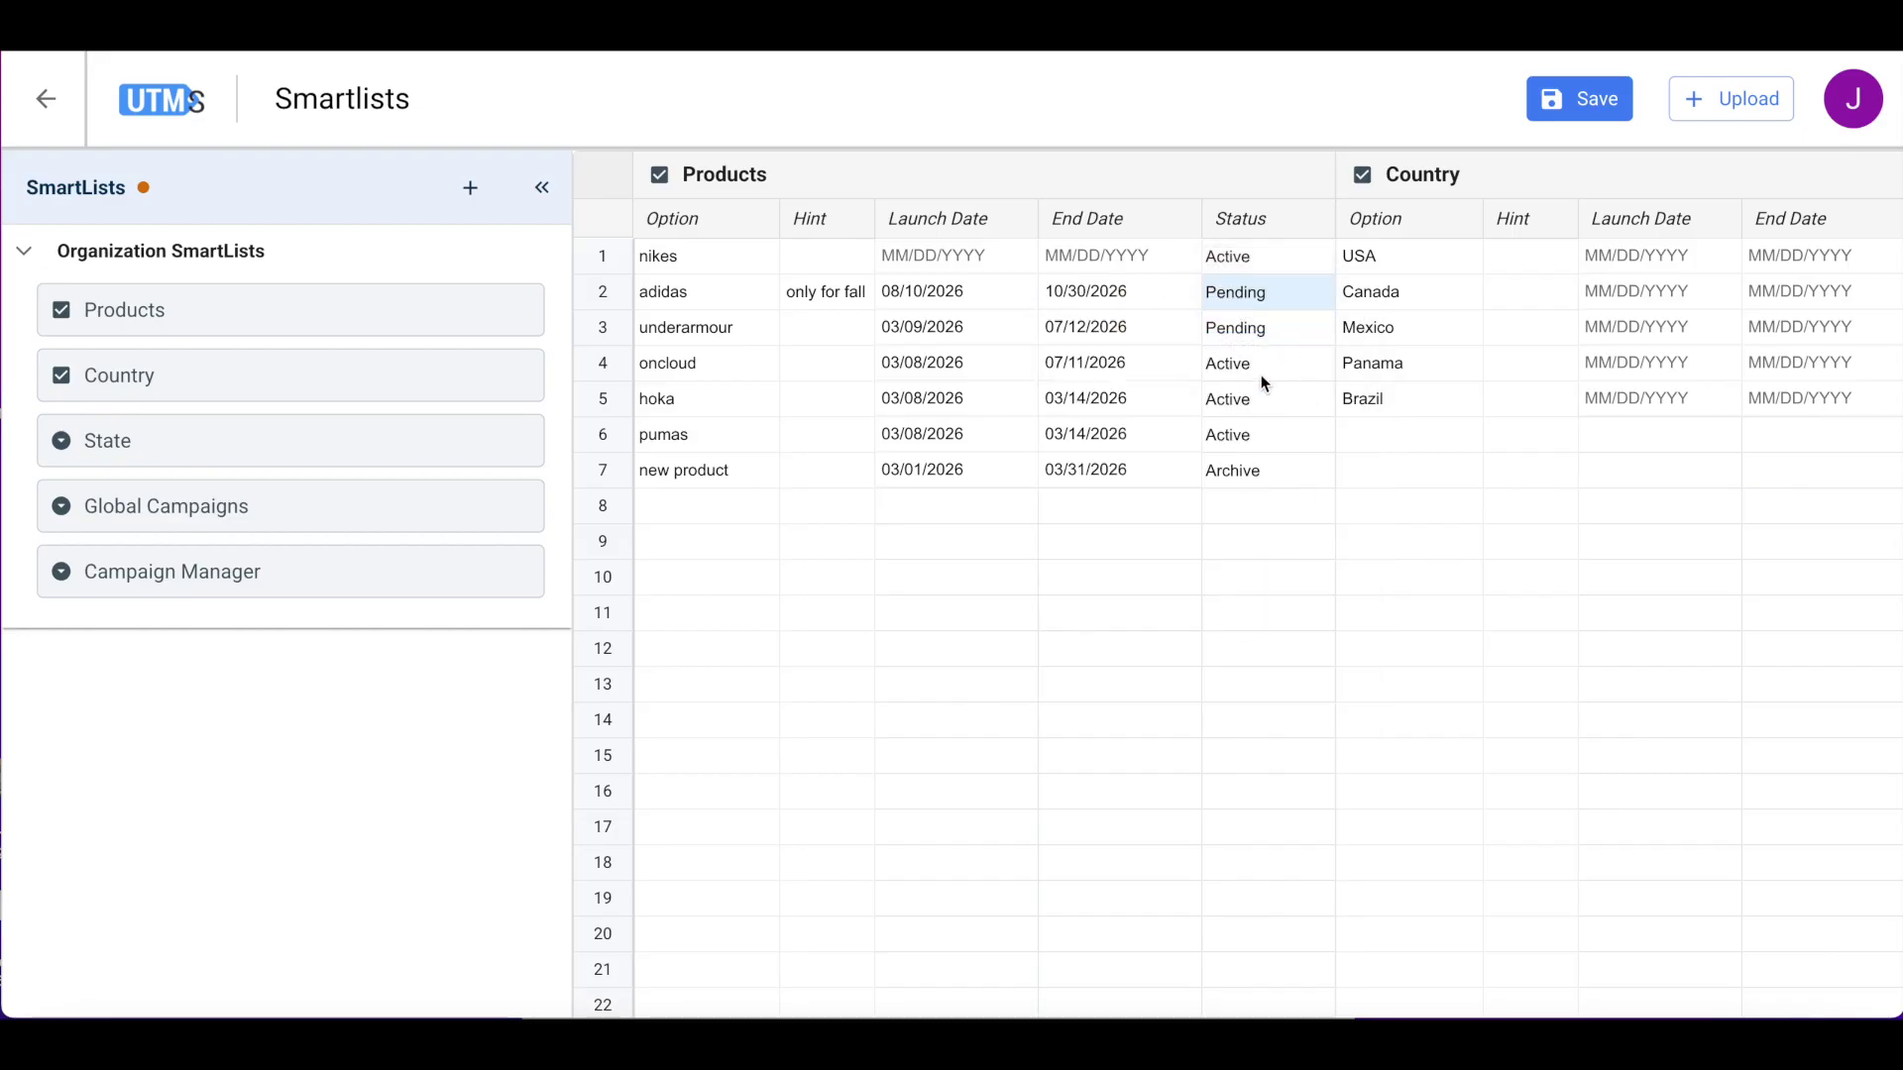
scroll(1332, 398, right, 3)
scroll(1332, 390, left, 3)
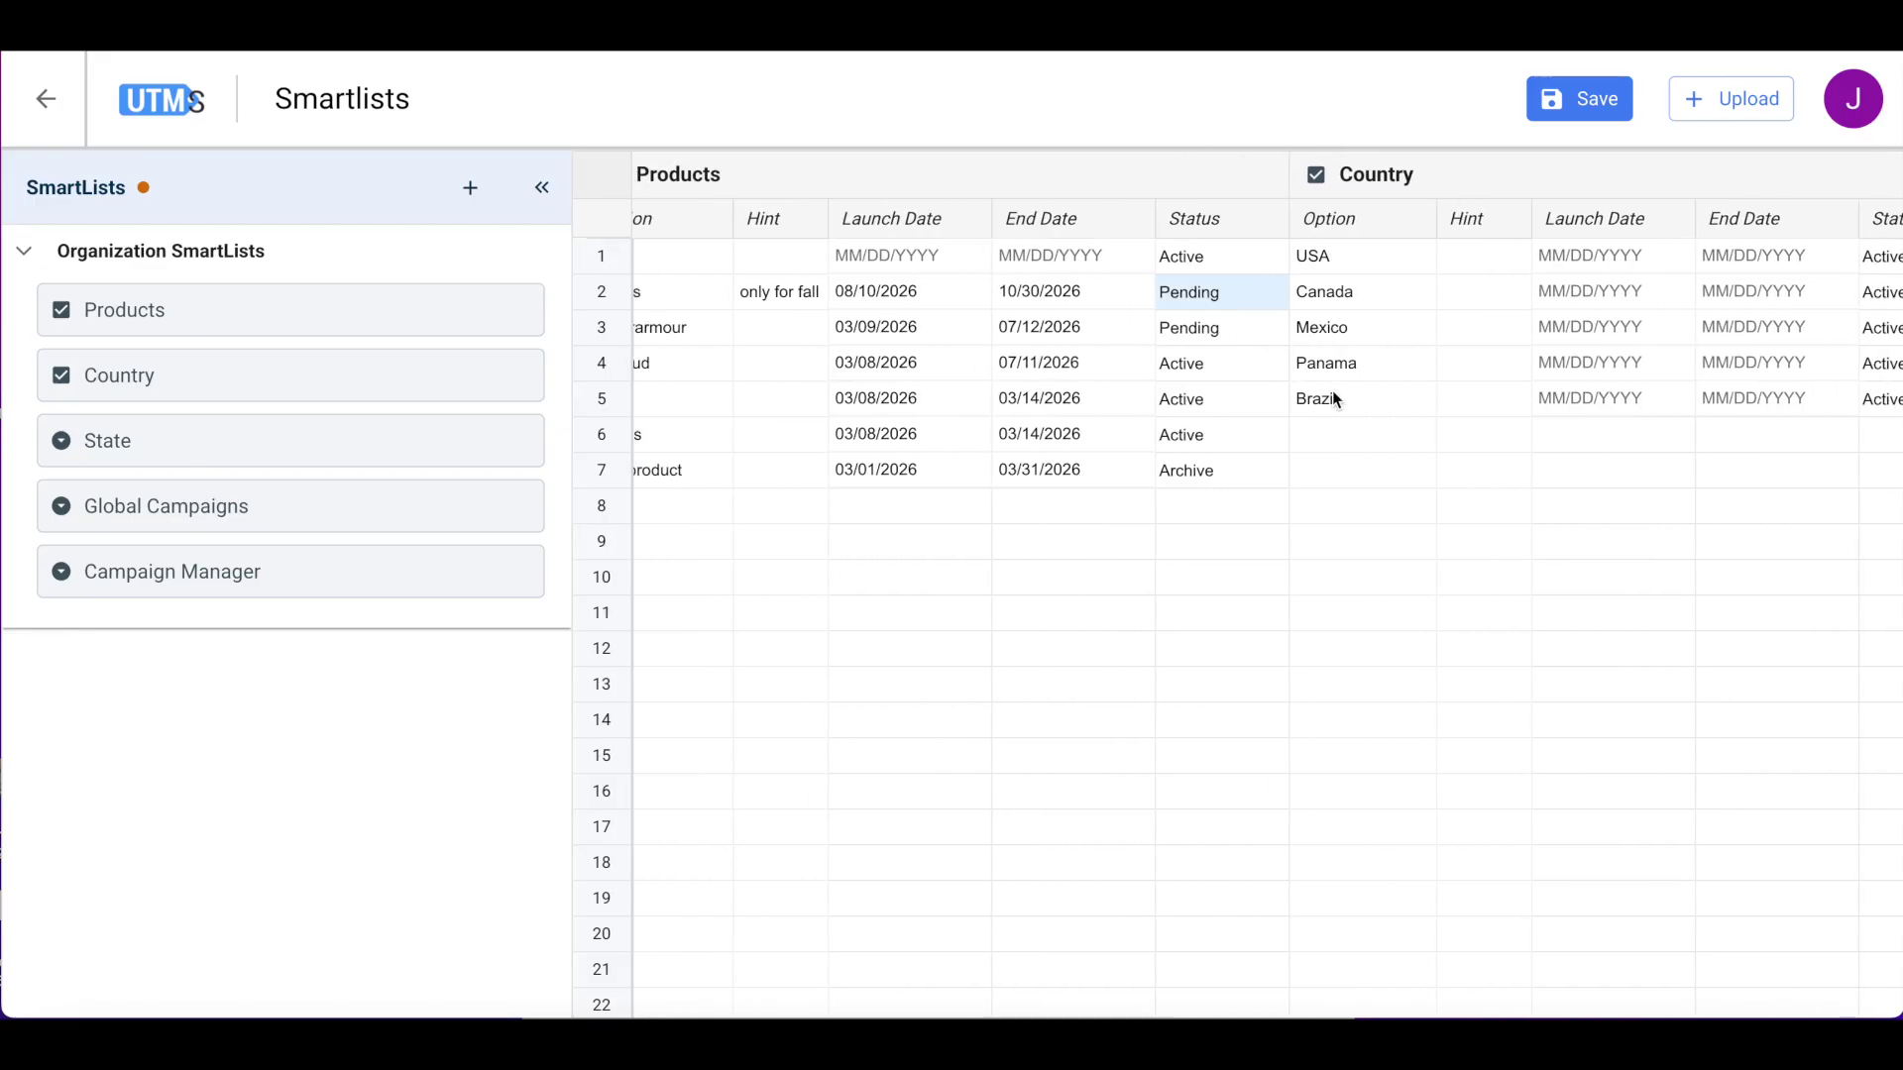
click(1094, 583)
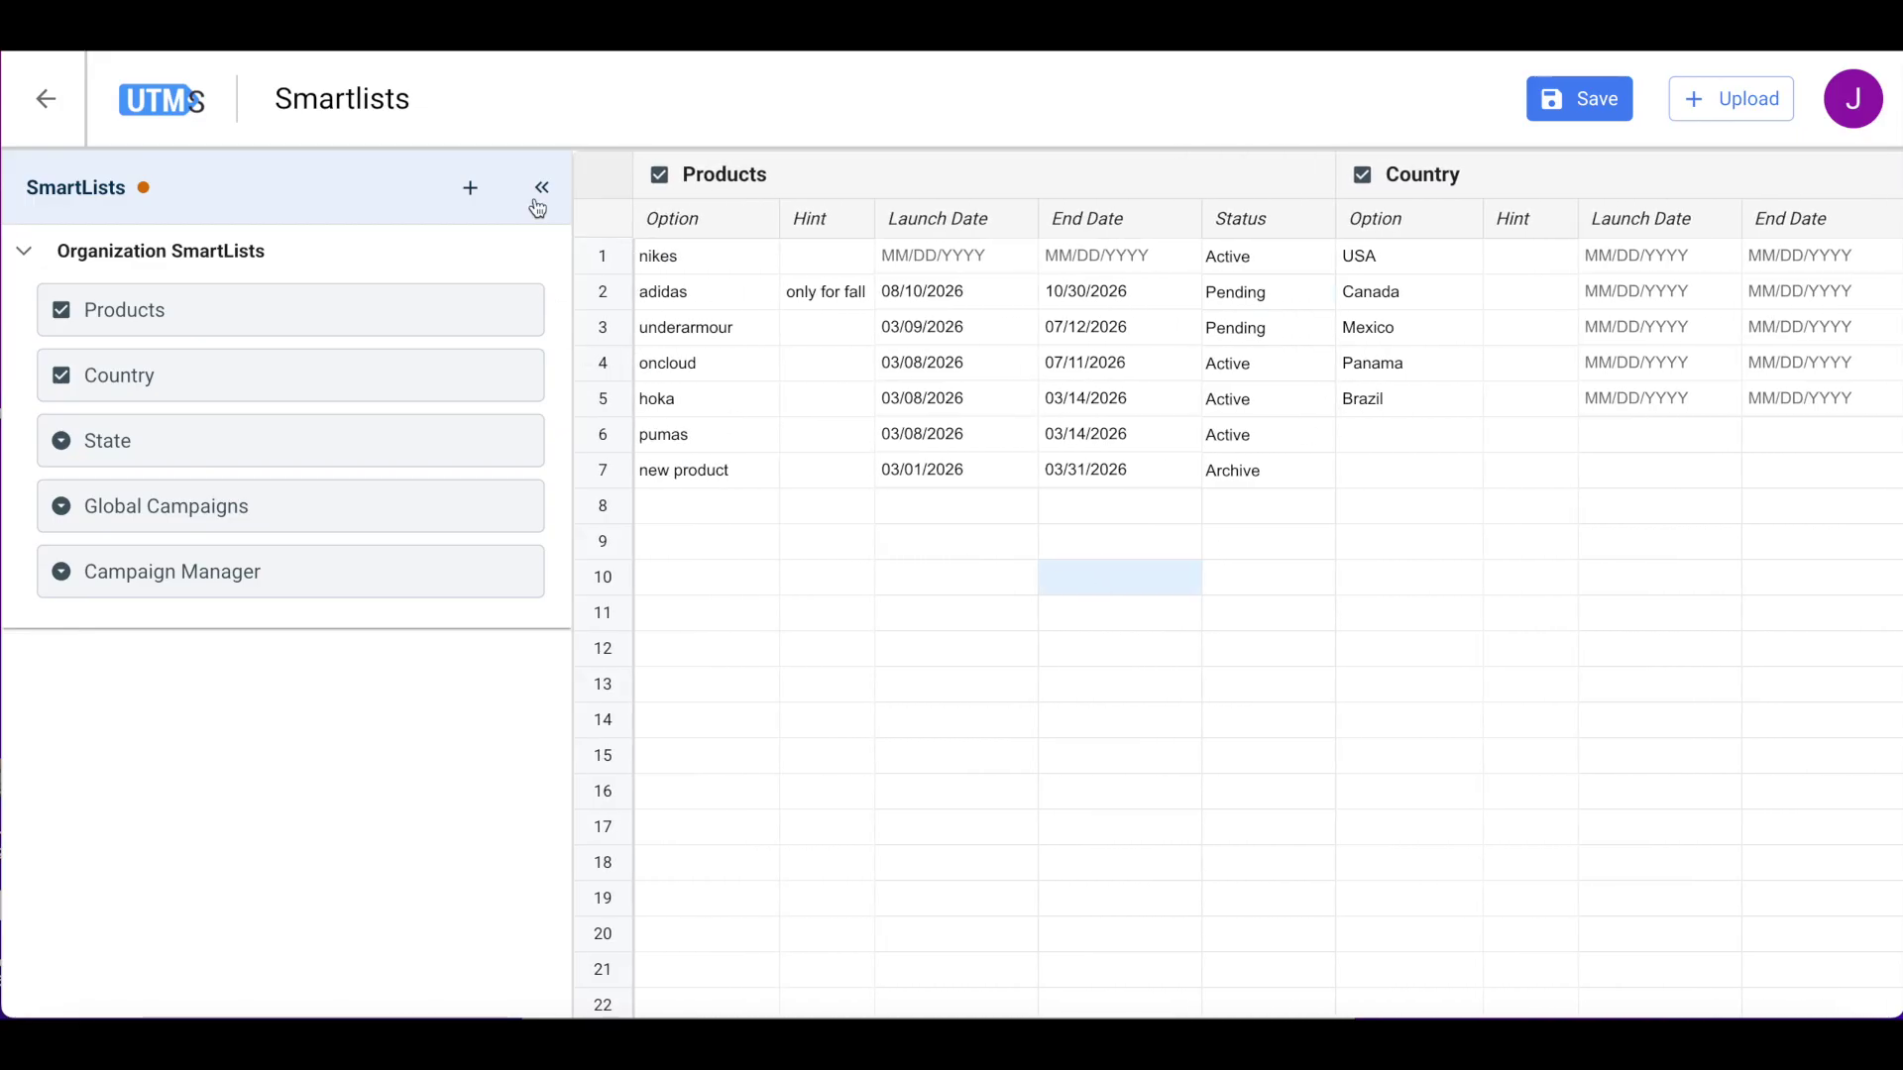
click(1571, 105)
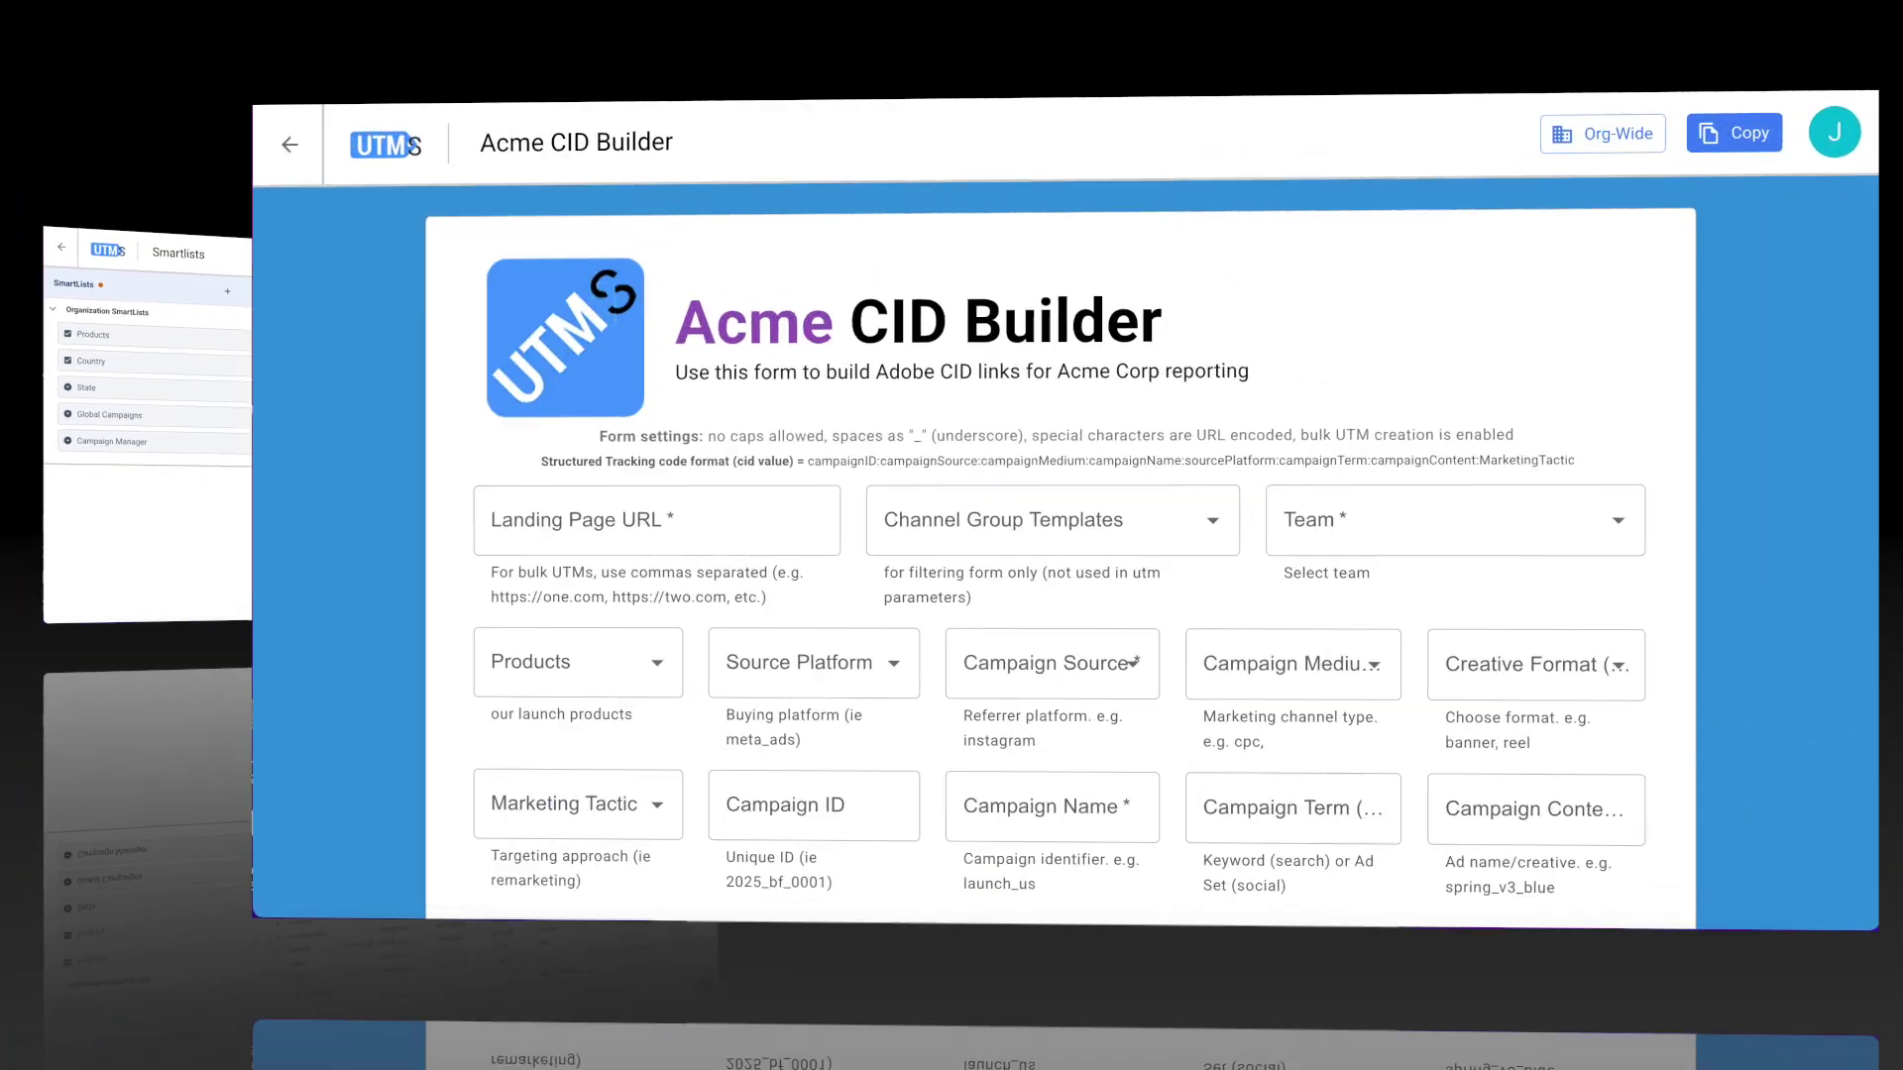
click(1485, 567)
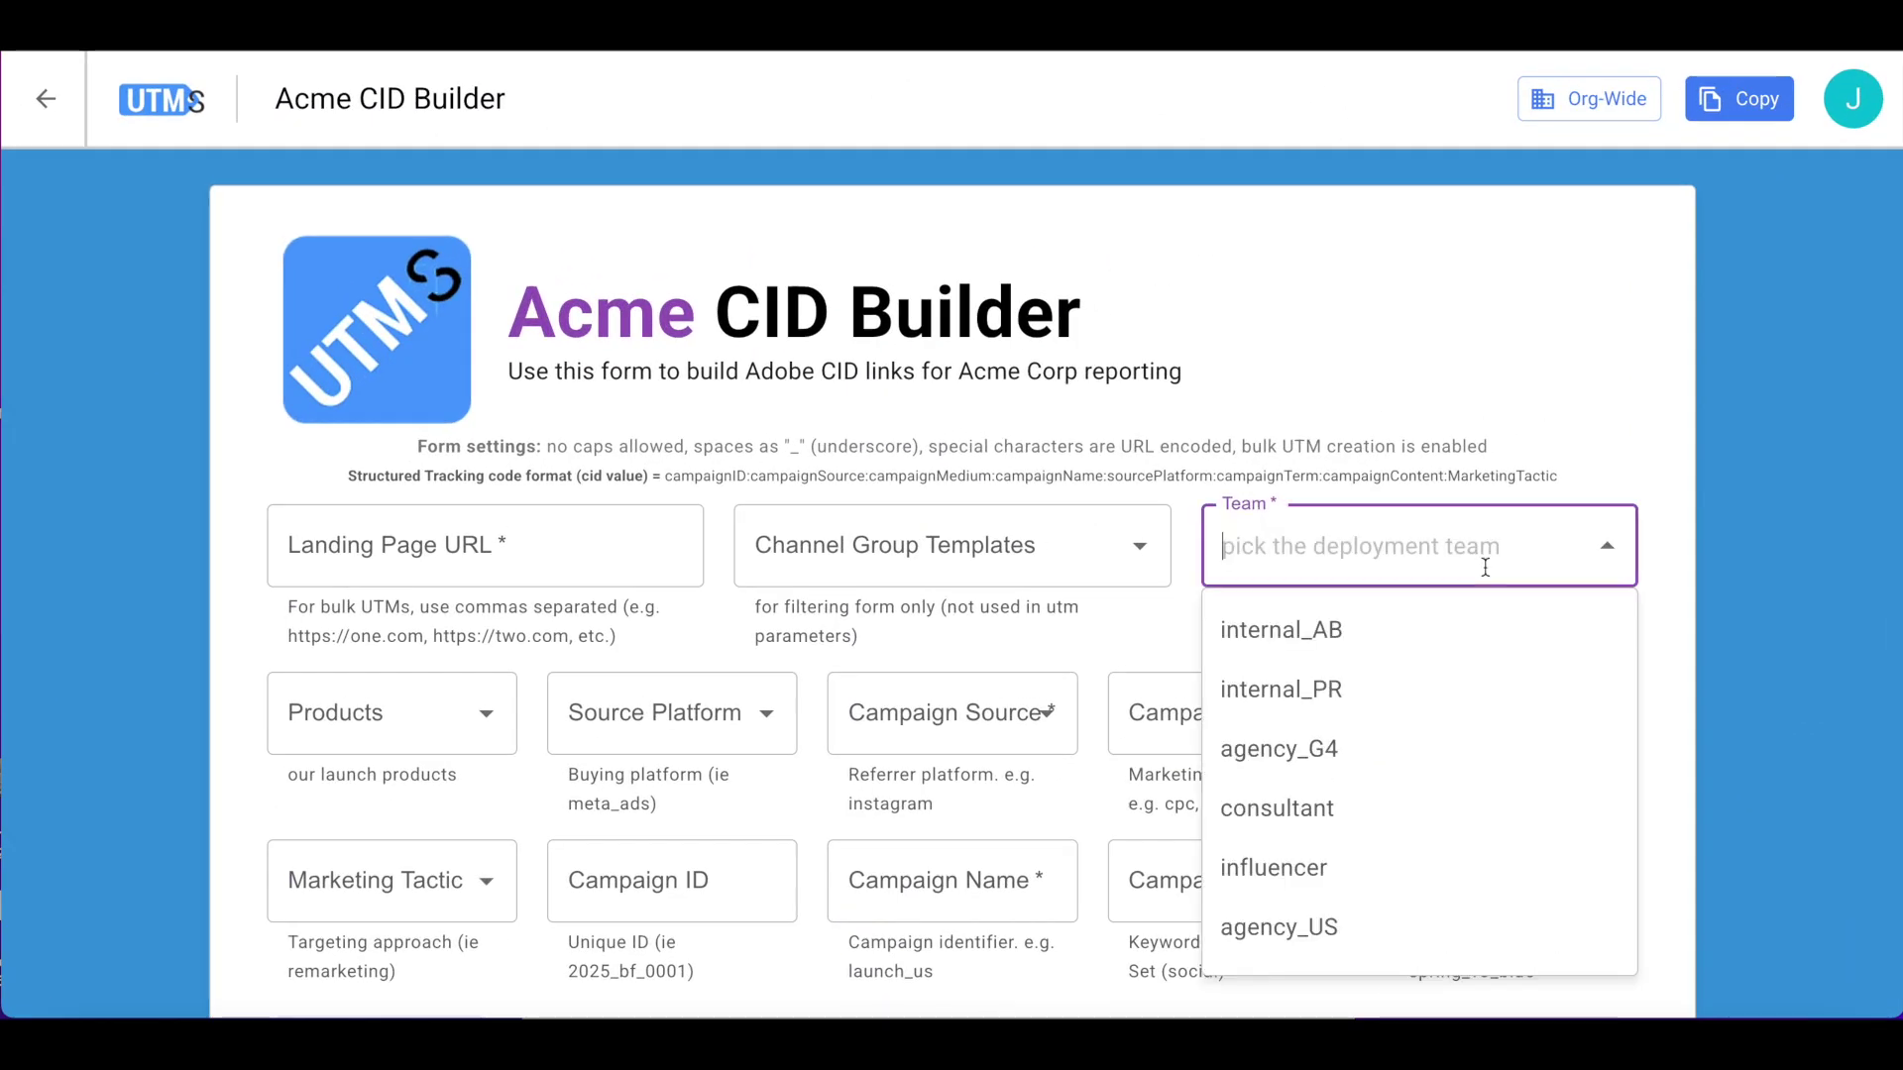
click(539, 519)
text(https://utms)
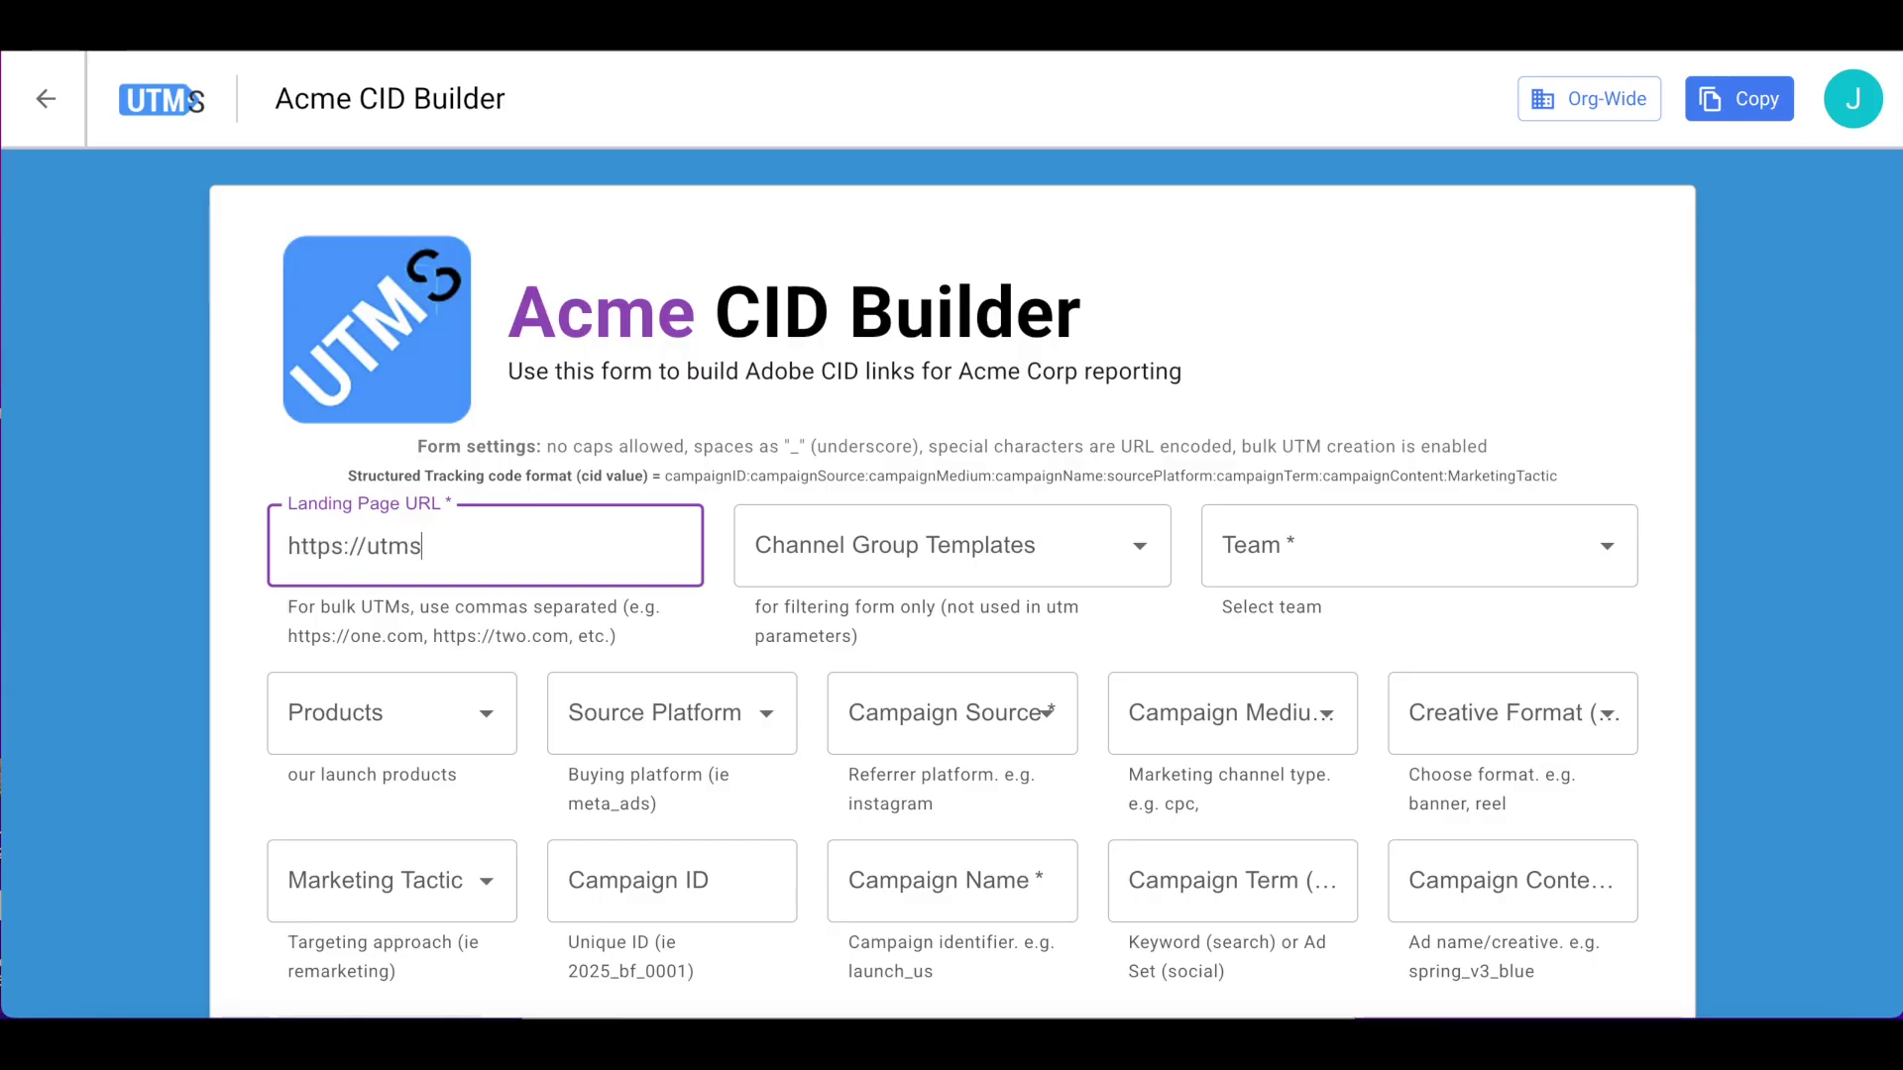
text(martmanager.com)
click(892, 546)
click(793, 743)
click(1318, 546)
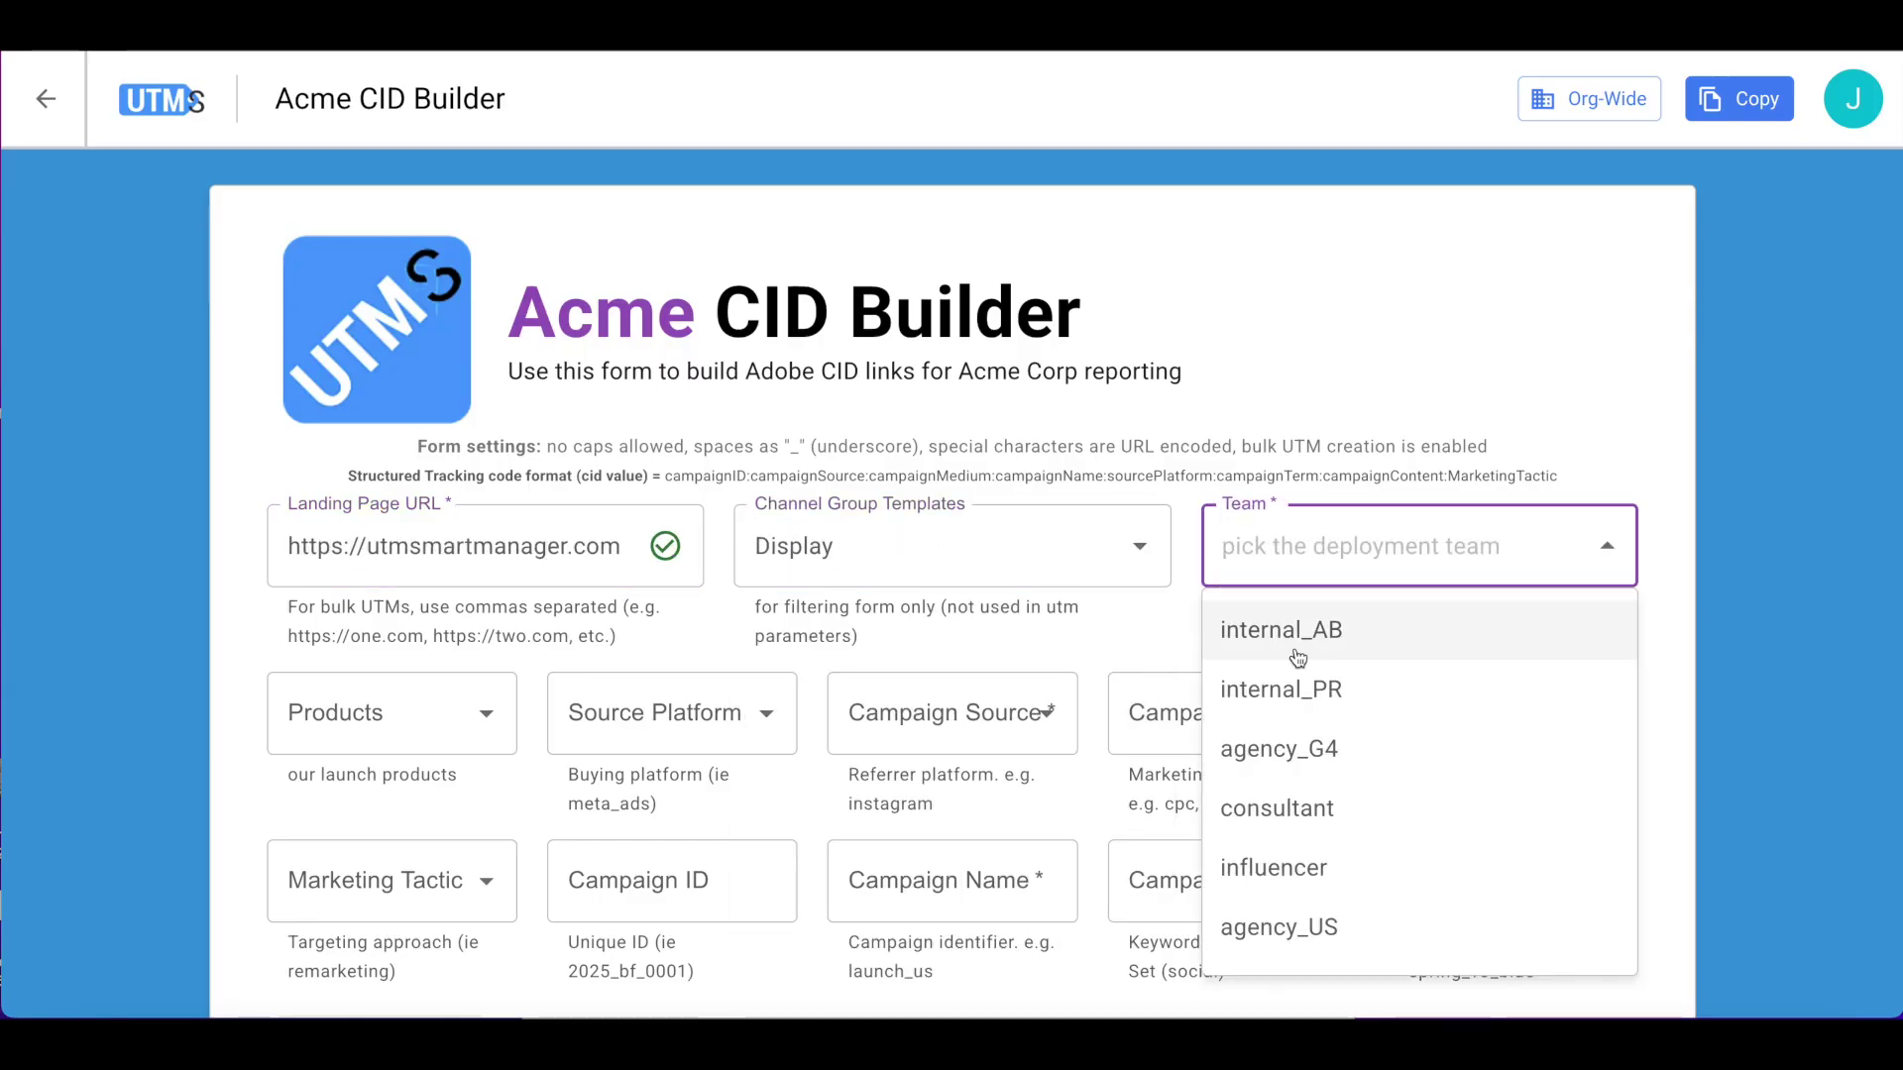
click(1298, 654)
Choose product nikes, source platform Meta Ads, campaign source facebook, campaign medium cpc and creative format static.
click(391, 713)
click(322, 793)
click(594, 708)
click(669, 396)
click(941, 714)
click(944, 453)
click(1202, 713)
click(1168, 437)
click(1506, 714)
click(1436, 793)
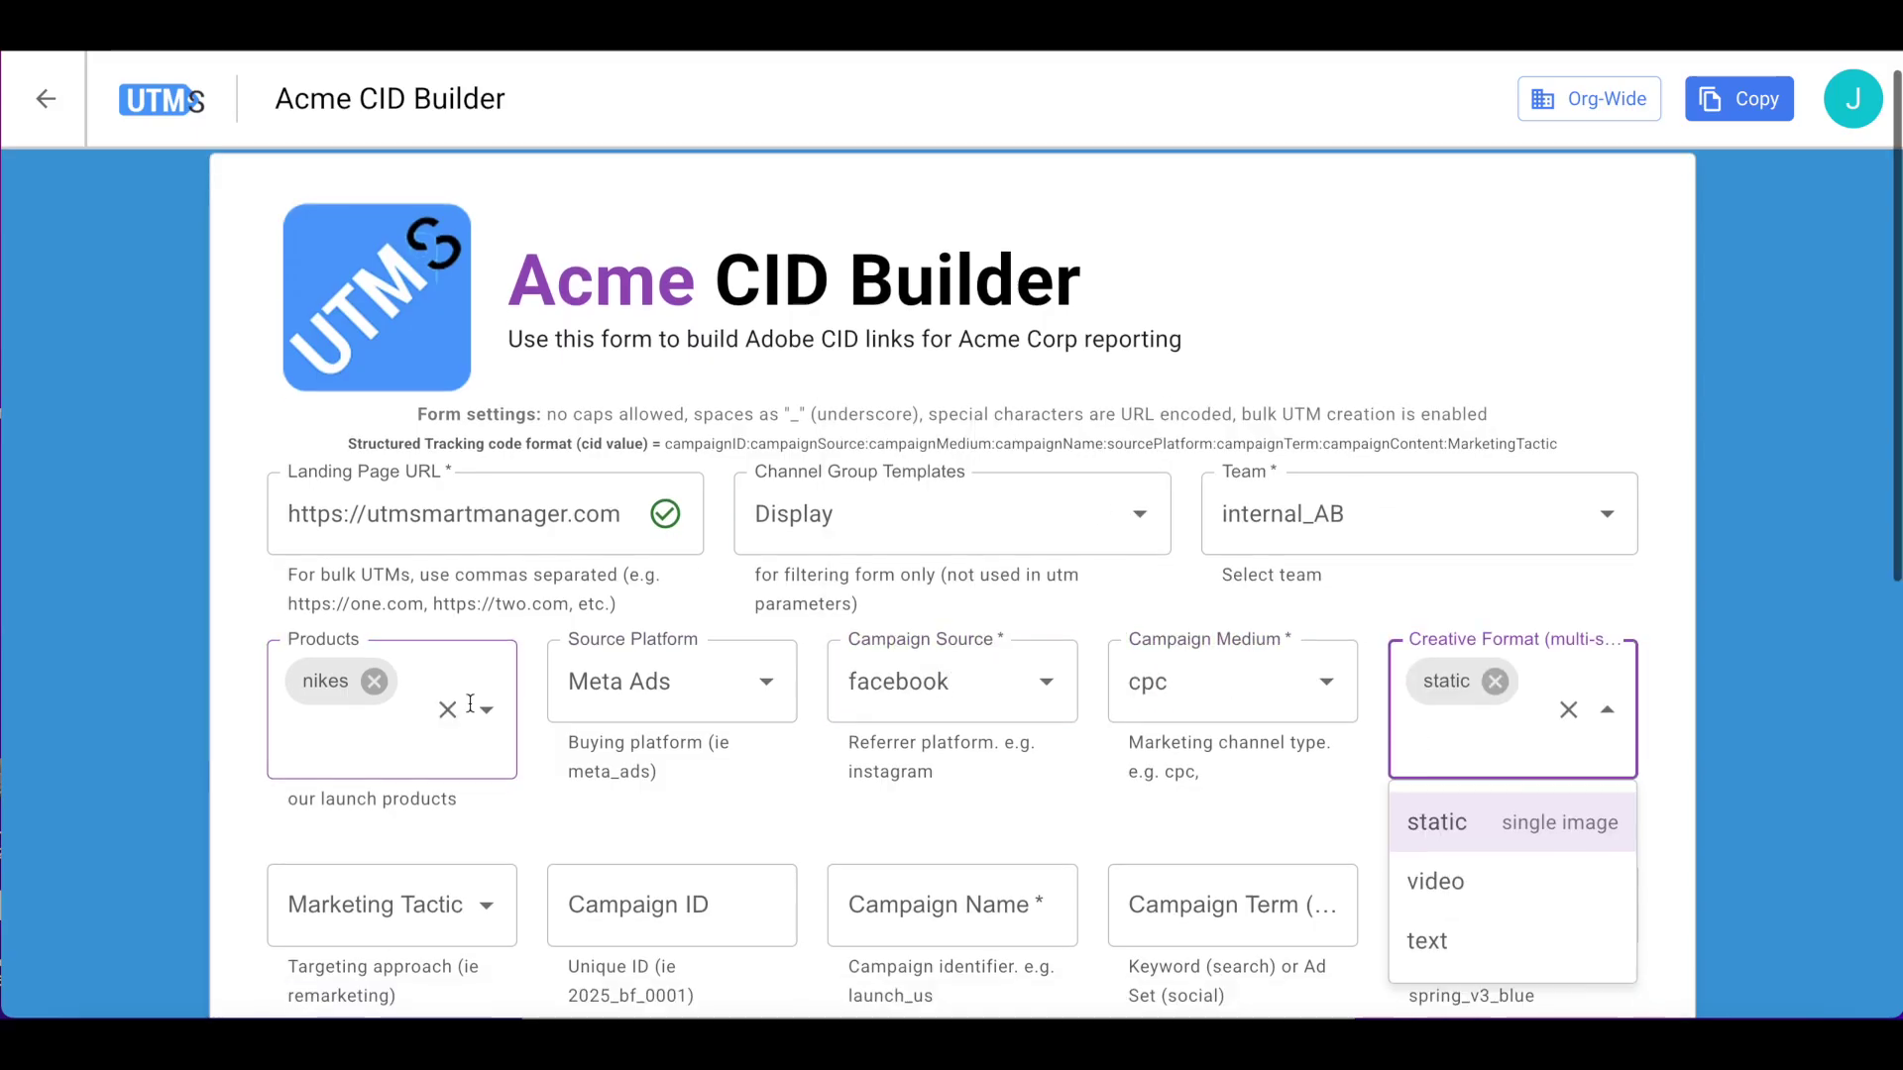
Set the marketing tactic to awareness and the campaign ID to 2026-01-23.
scroll(470, 703, down, 2)
click(391, 722)
click(340, 395)
click(671, 722)
text(2026-01-23)
Enter newacme_campaign as campaign name, new_term as campaign term and fashion as campaign content.
click(918, 730)
text(newactme)
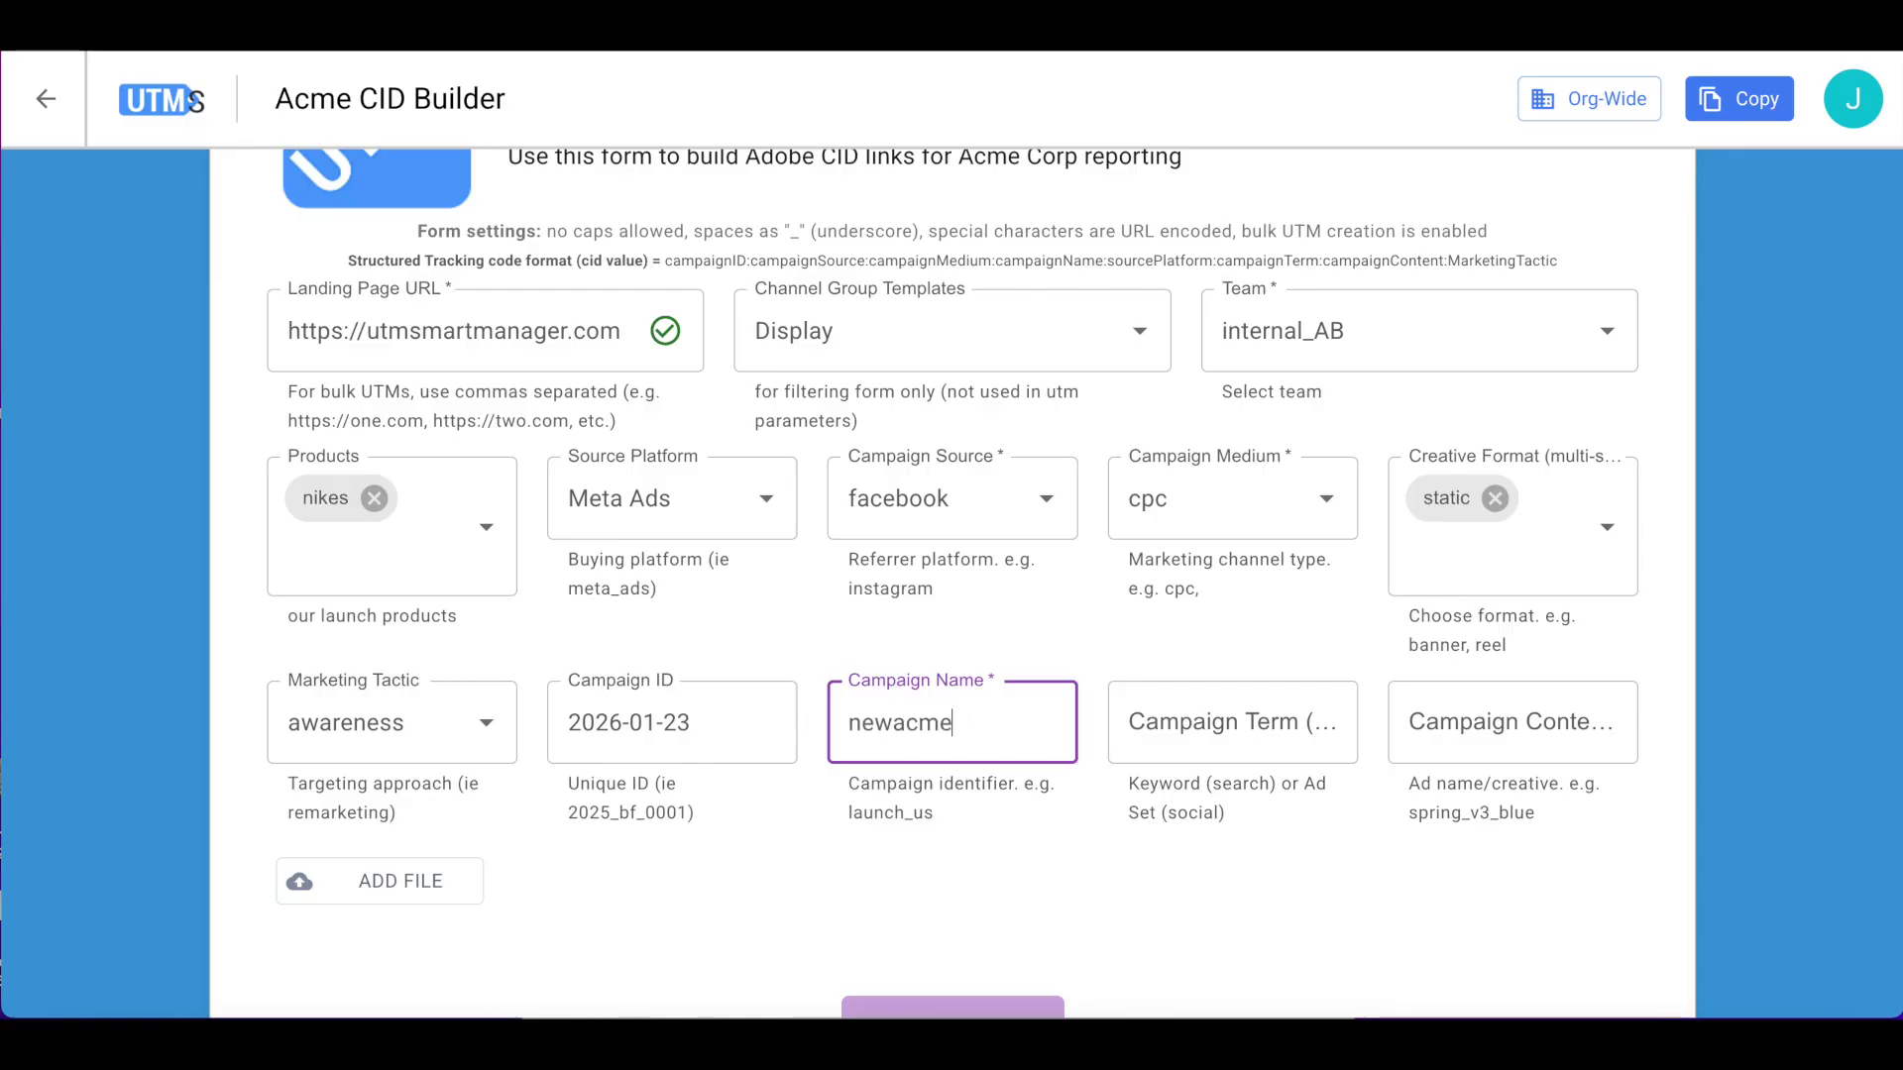
text(_campaign)
key(Tab)
text(new_term)
key(Tab)
text(fashion)
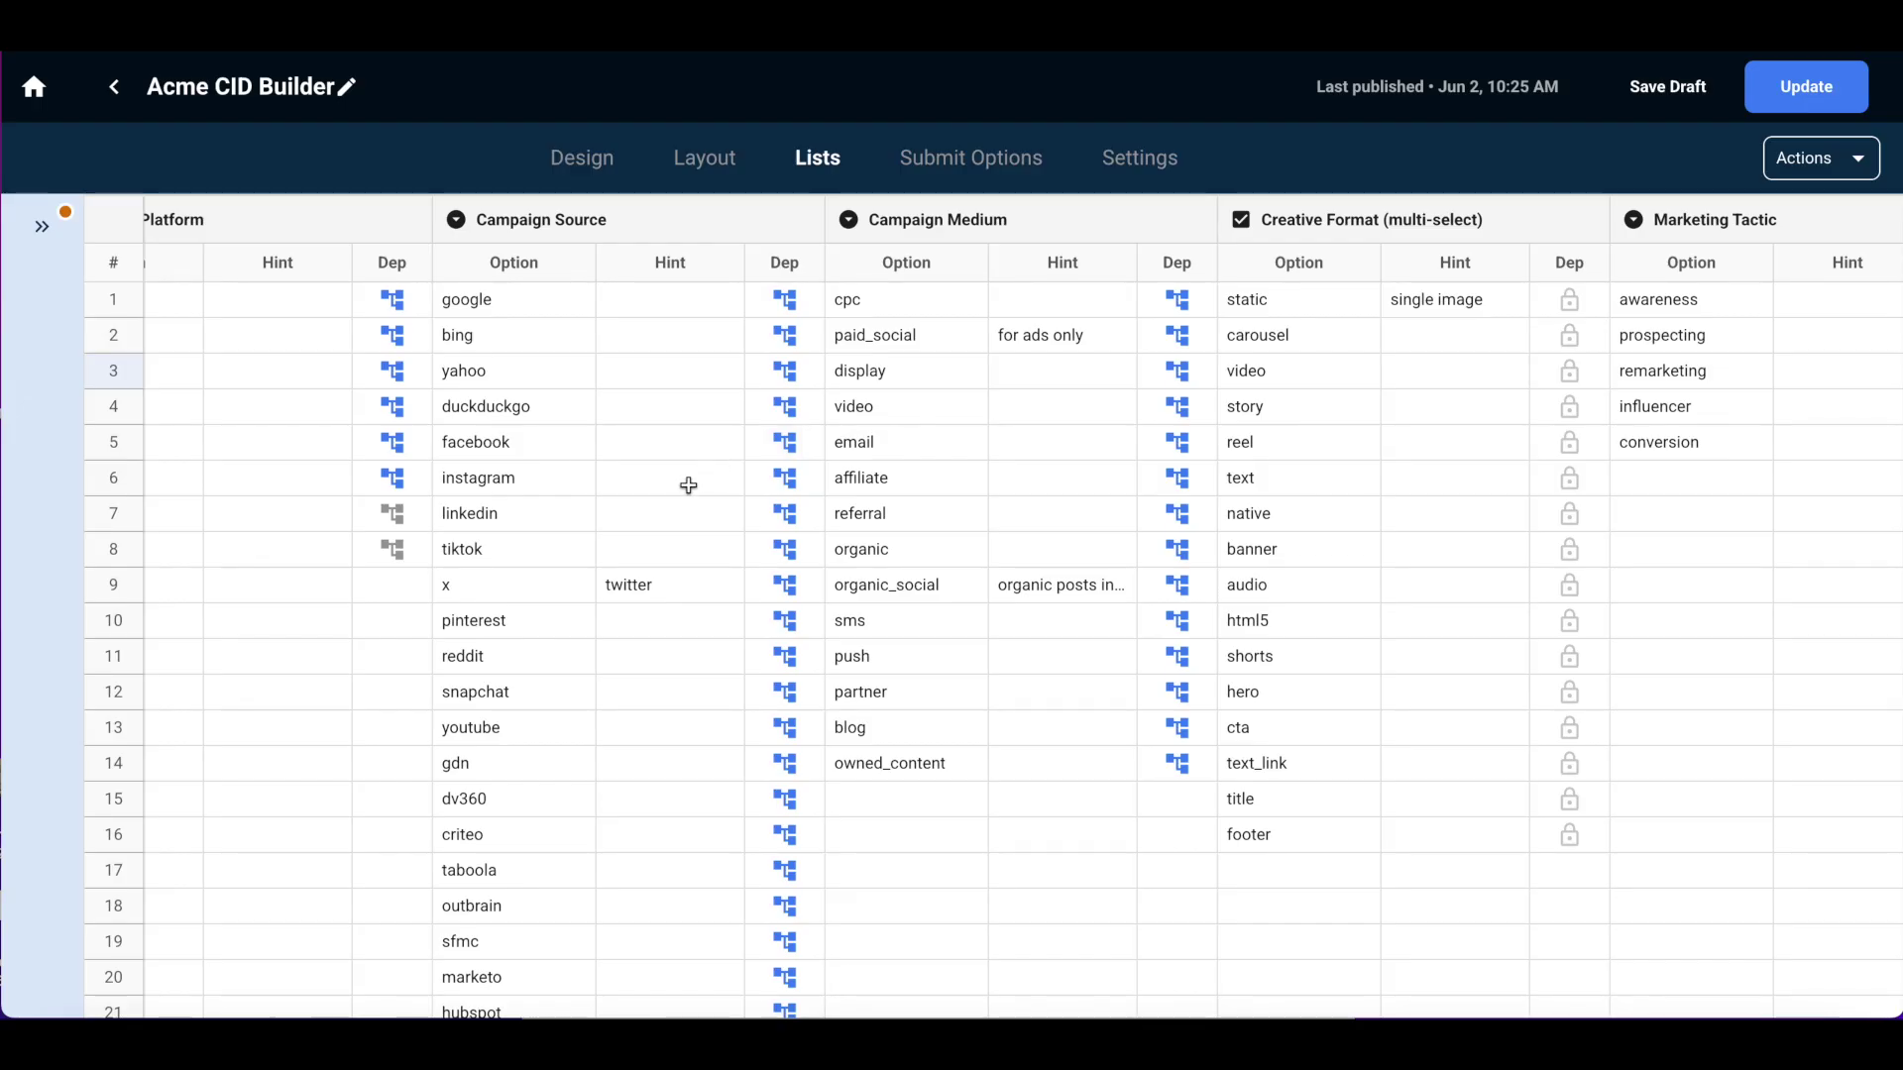
In the form's lists, add cpc to the Campaign Medium dependencies of the facebook campaign source and finish editing.
click(787, 451)
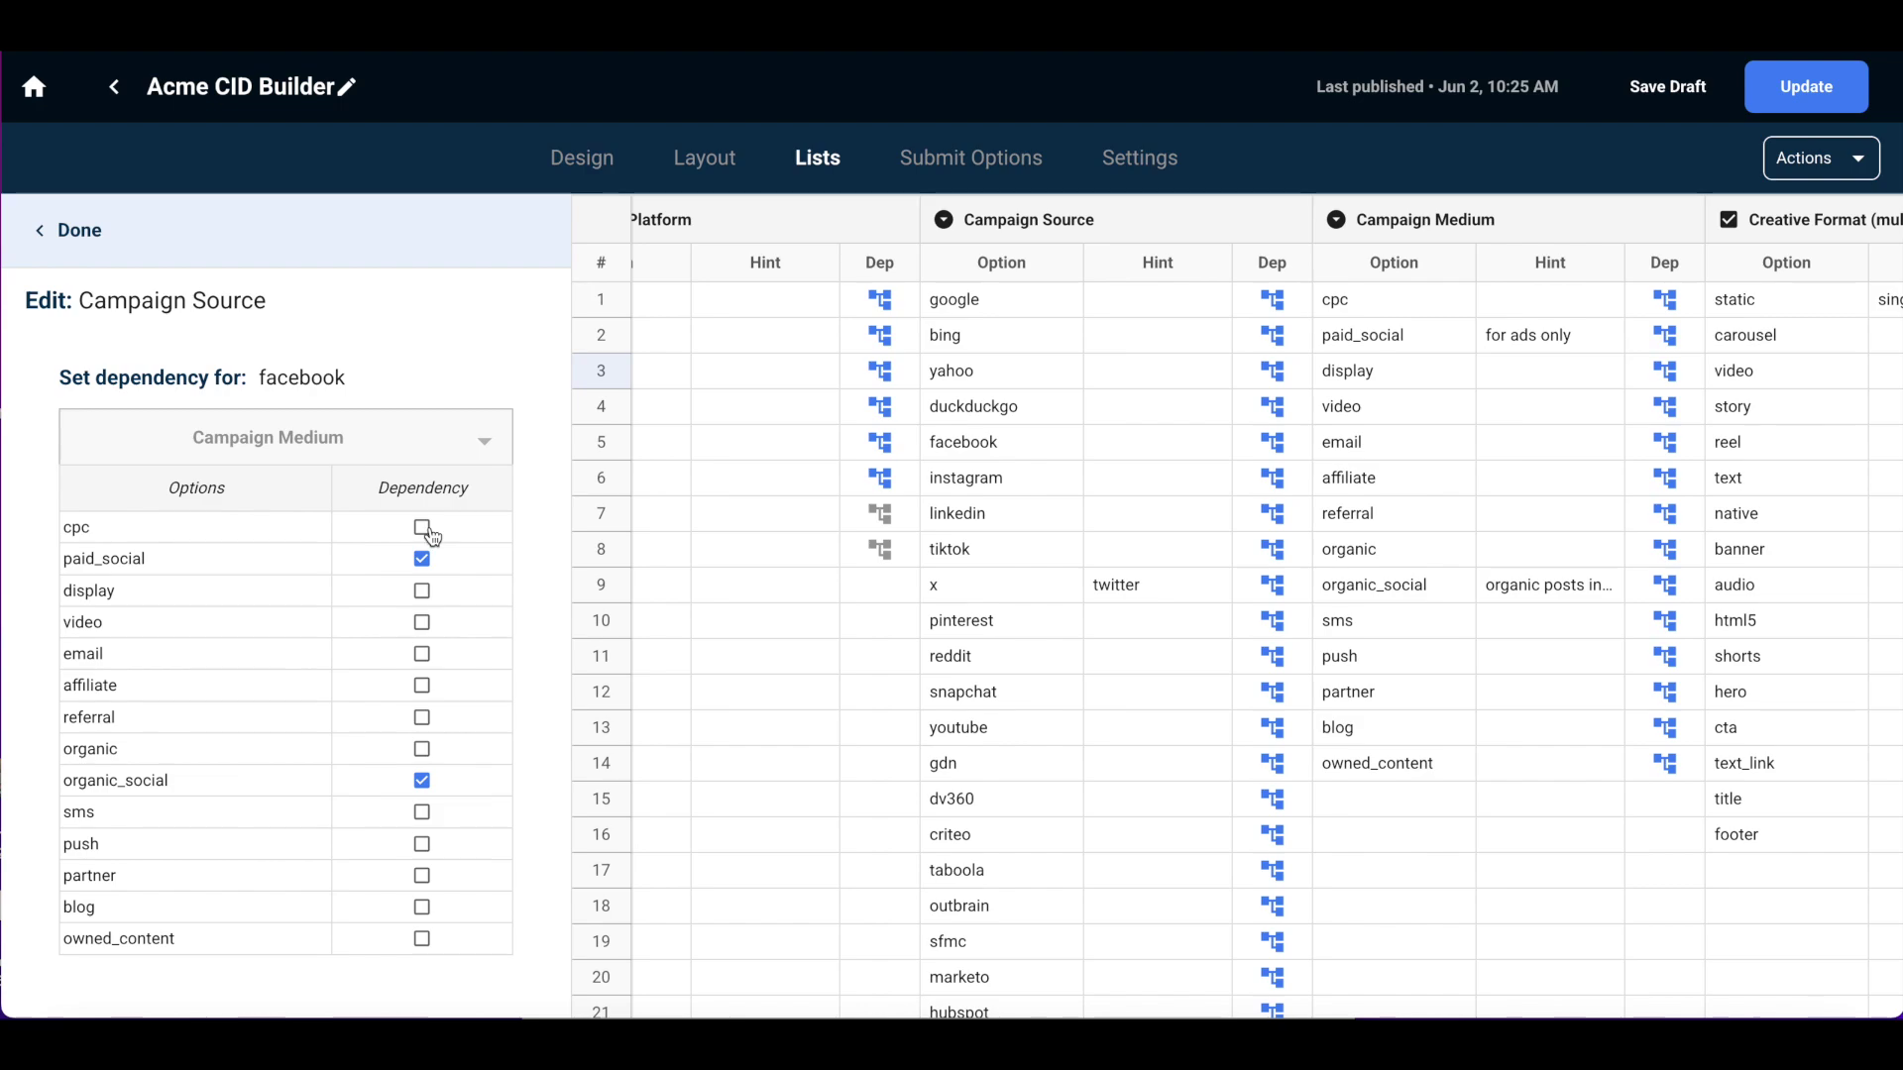
click(424, 536)
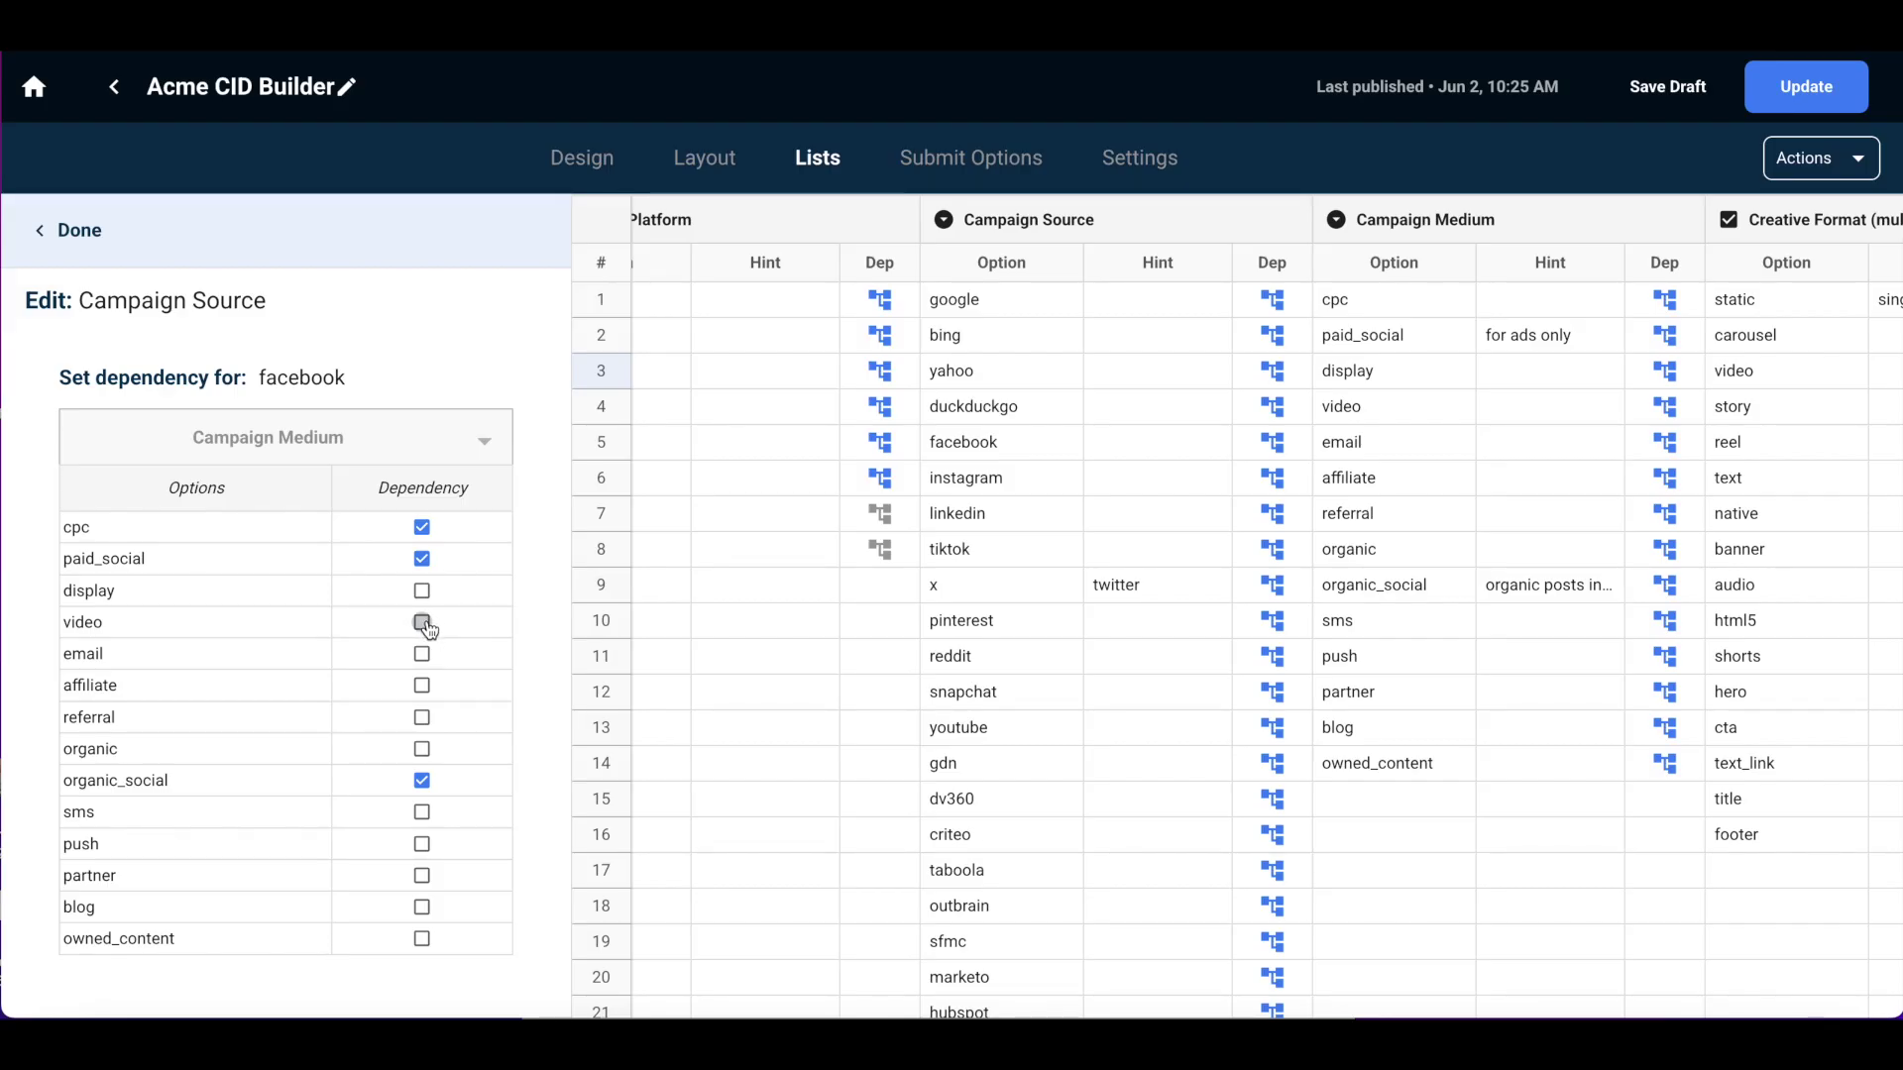
click(68, 247)
In the form layout, open the Creative Format field's advanced settings and choose "Bulk: multiple answers" for answer creation.
click(704, 159)
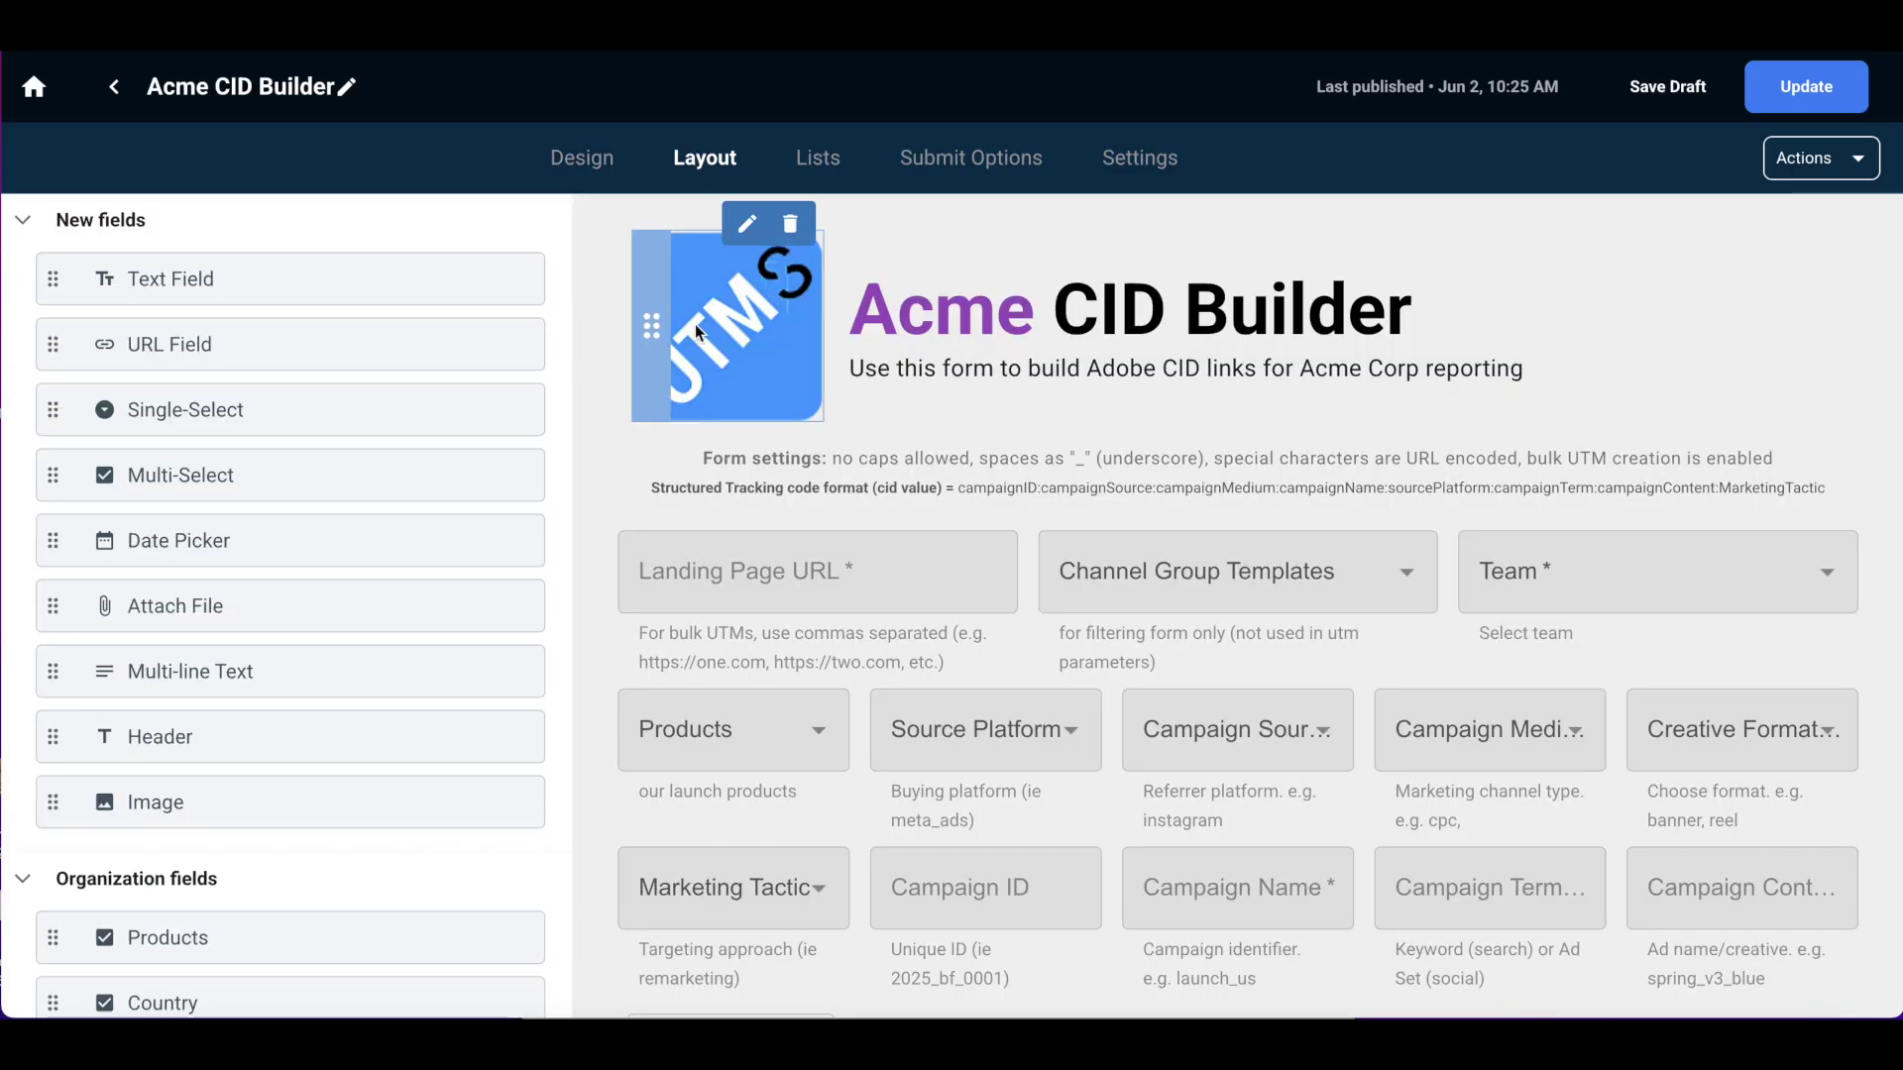
scroll(789, 587, down, 1)
scroll(787, 579, down, 2)
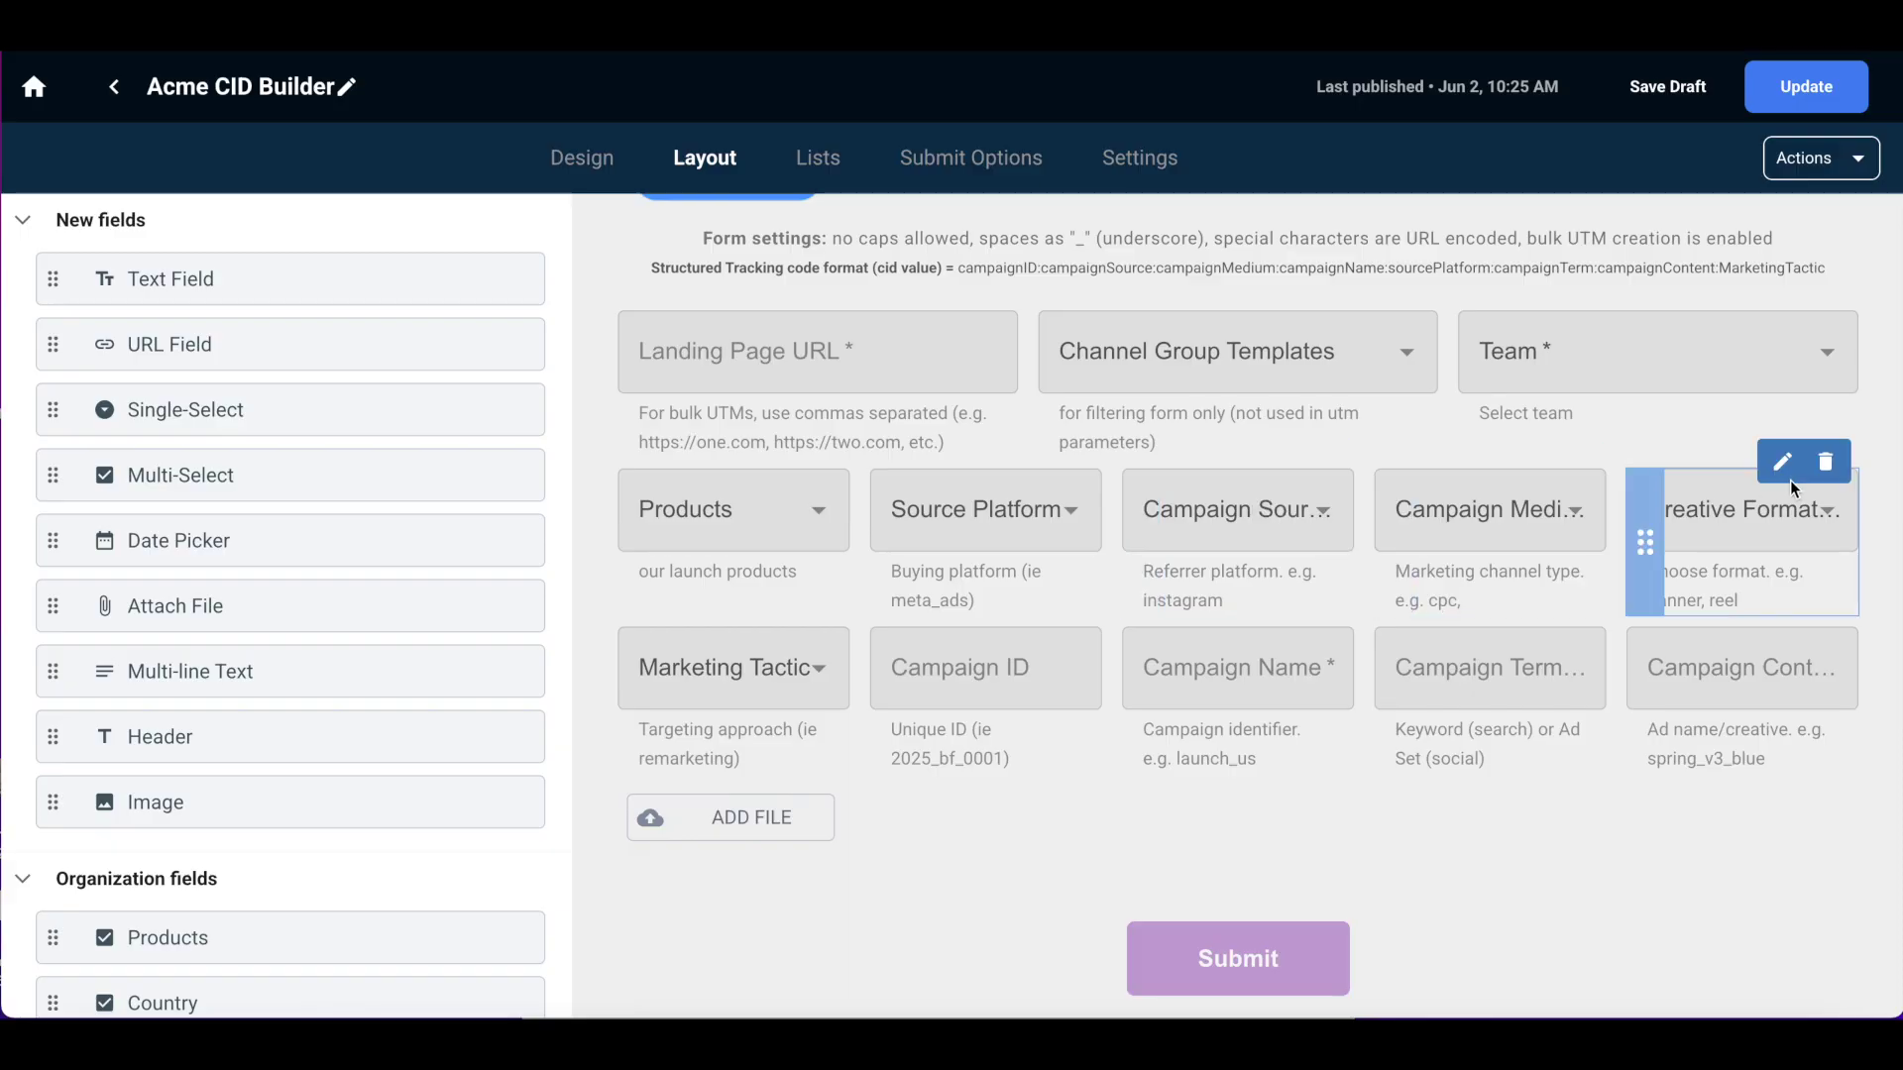
click(1781, 462)
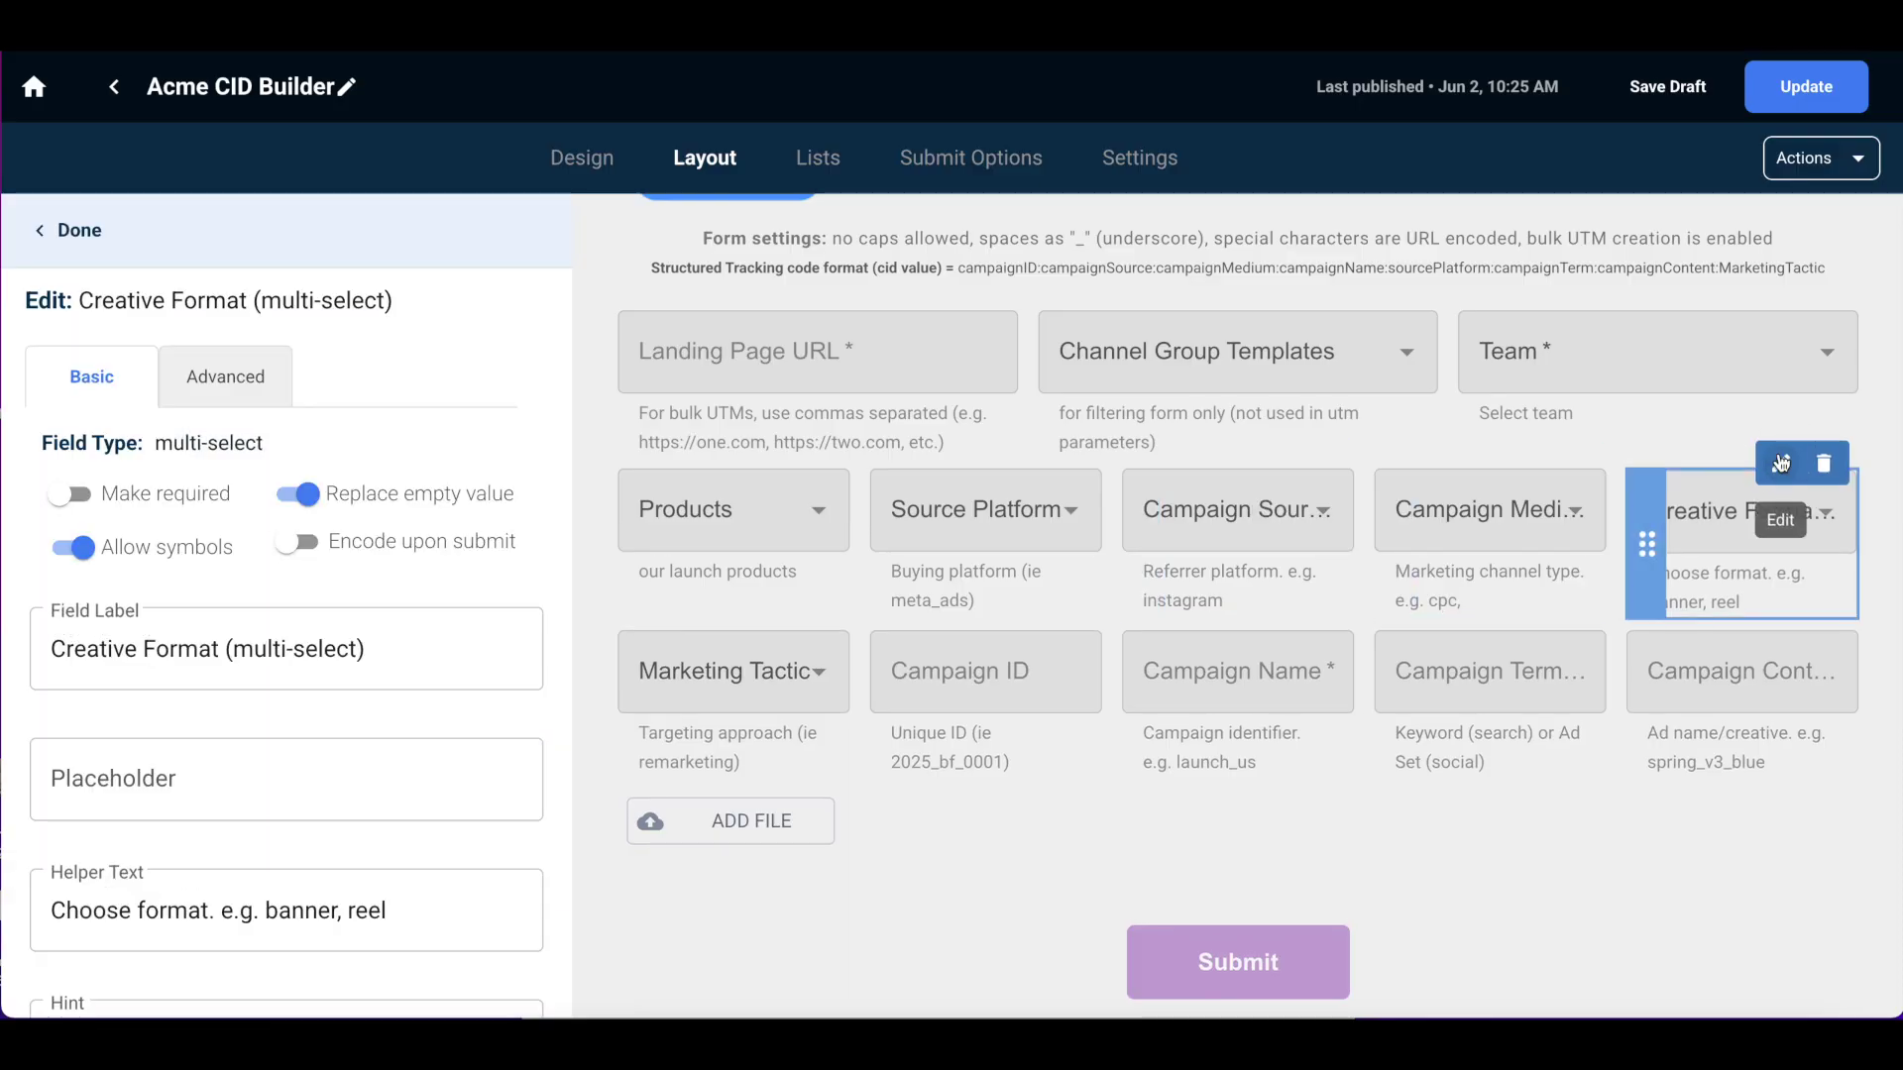
click(231, 401)
scroll(229, 503, down, 1)
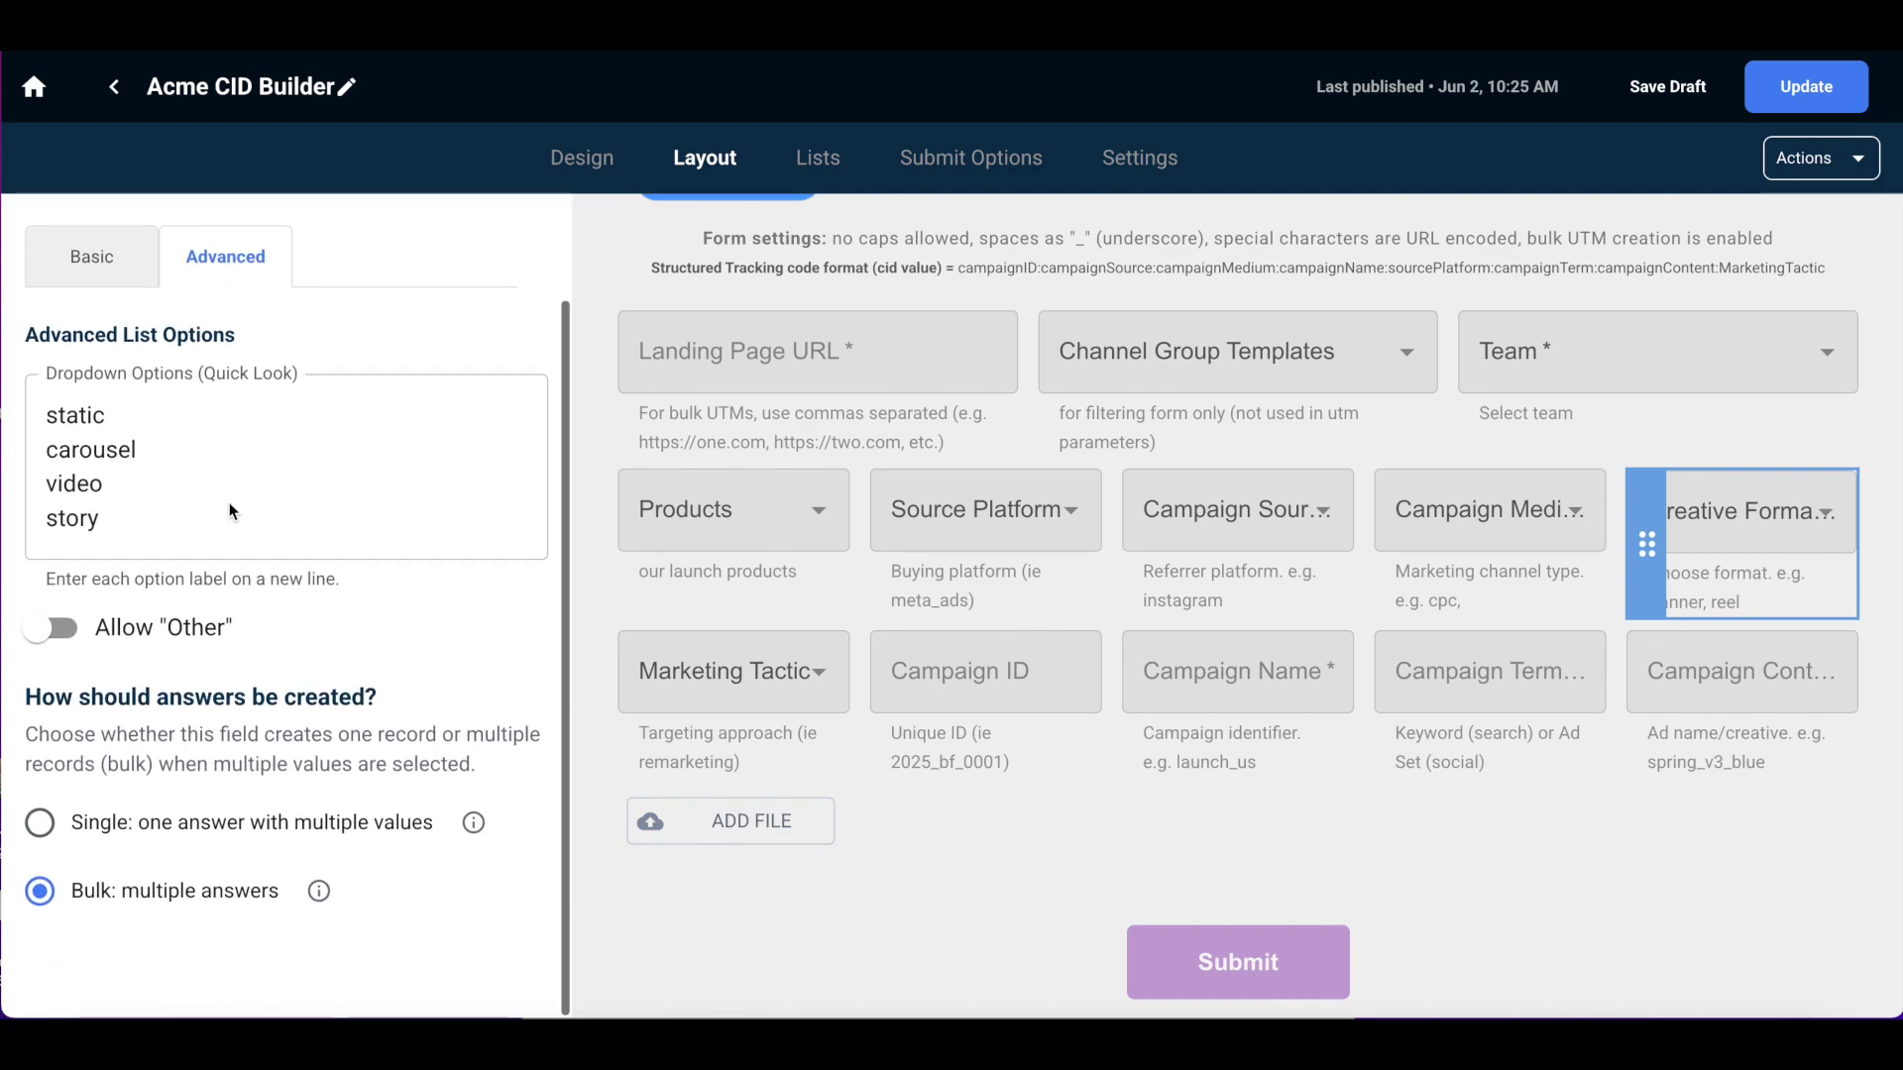
click(52, 897)
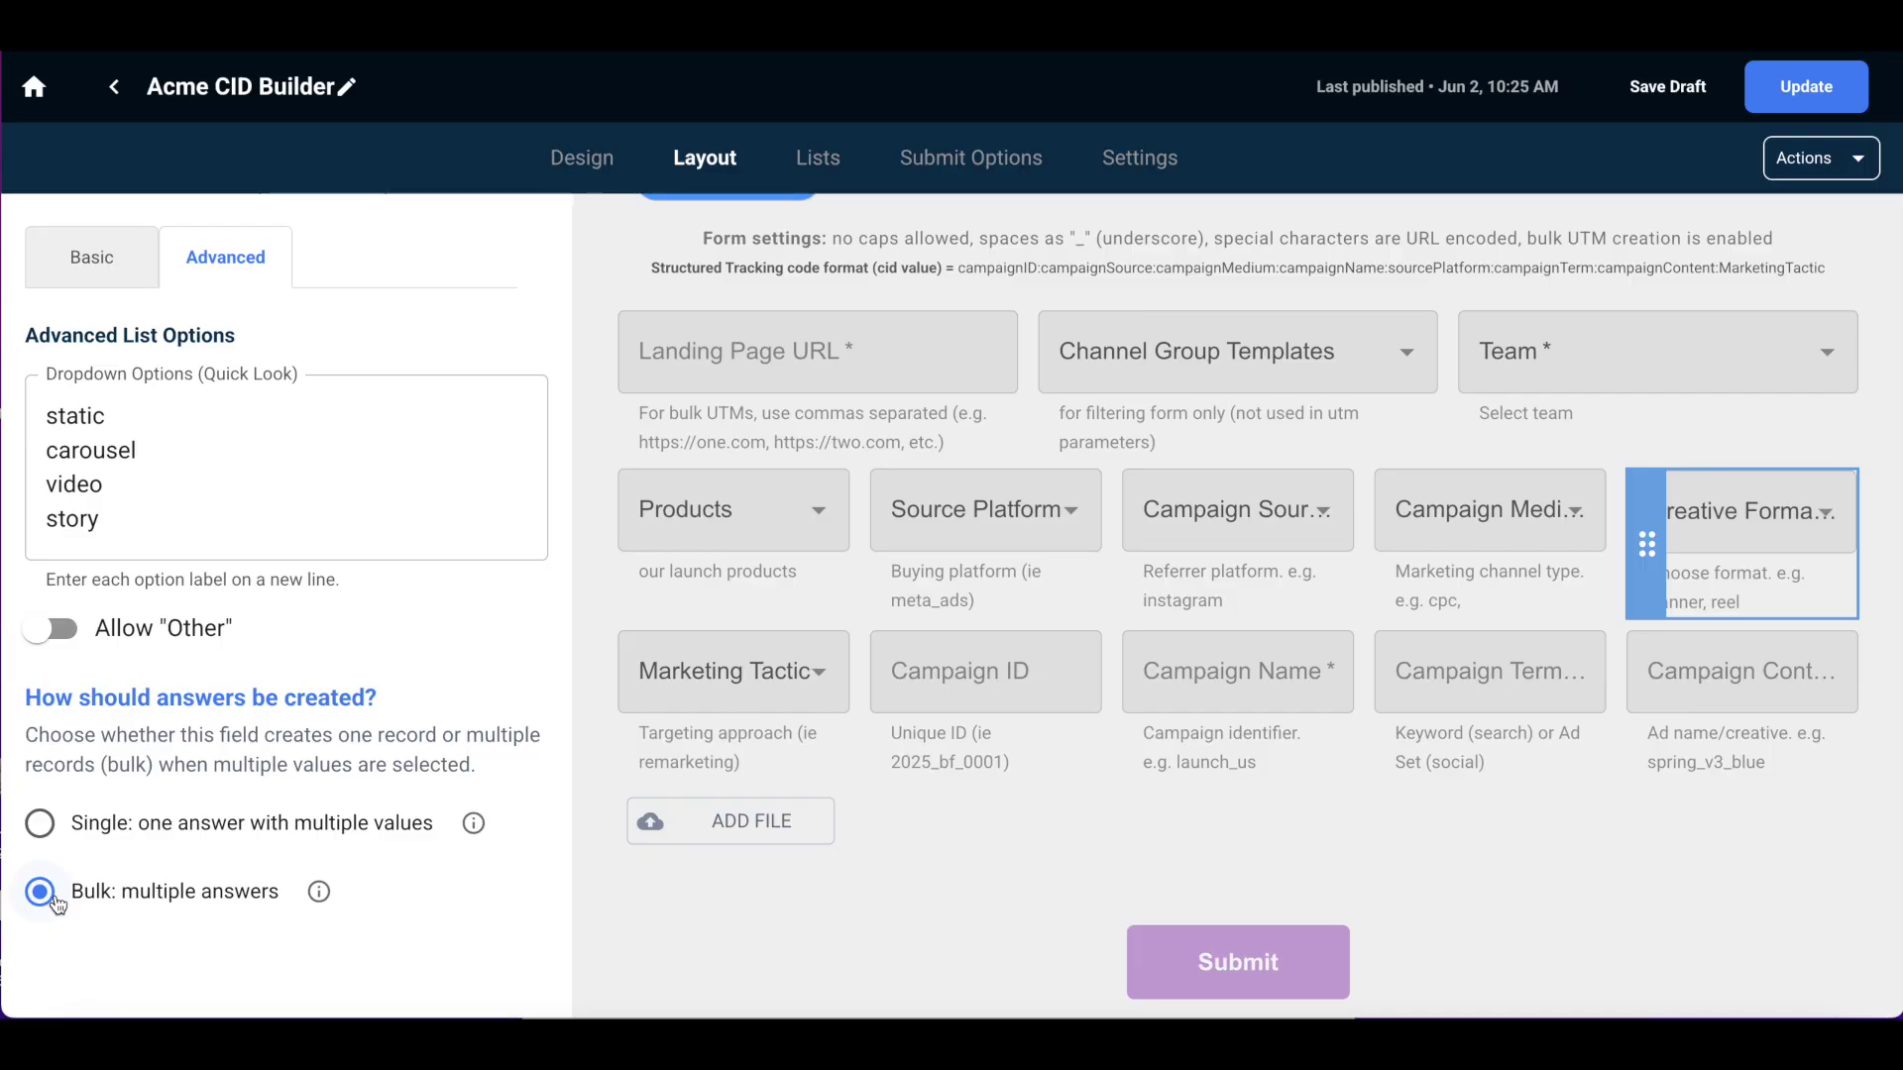
scroll(74, 797, up, 1)
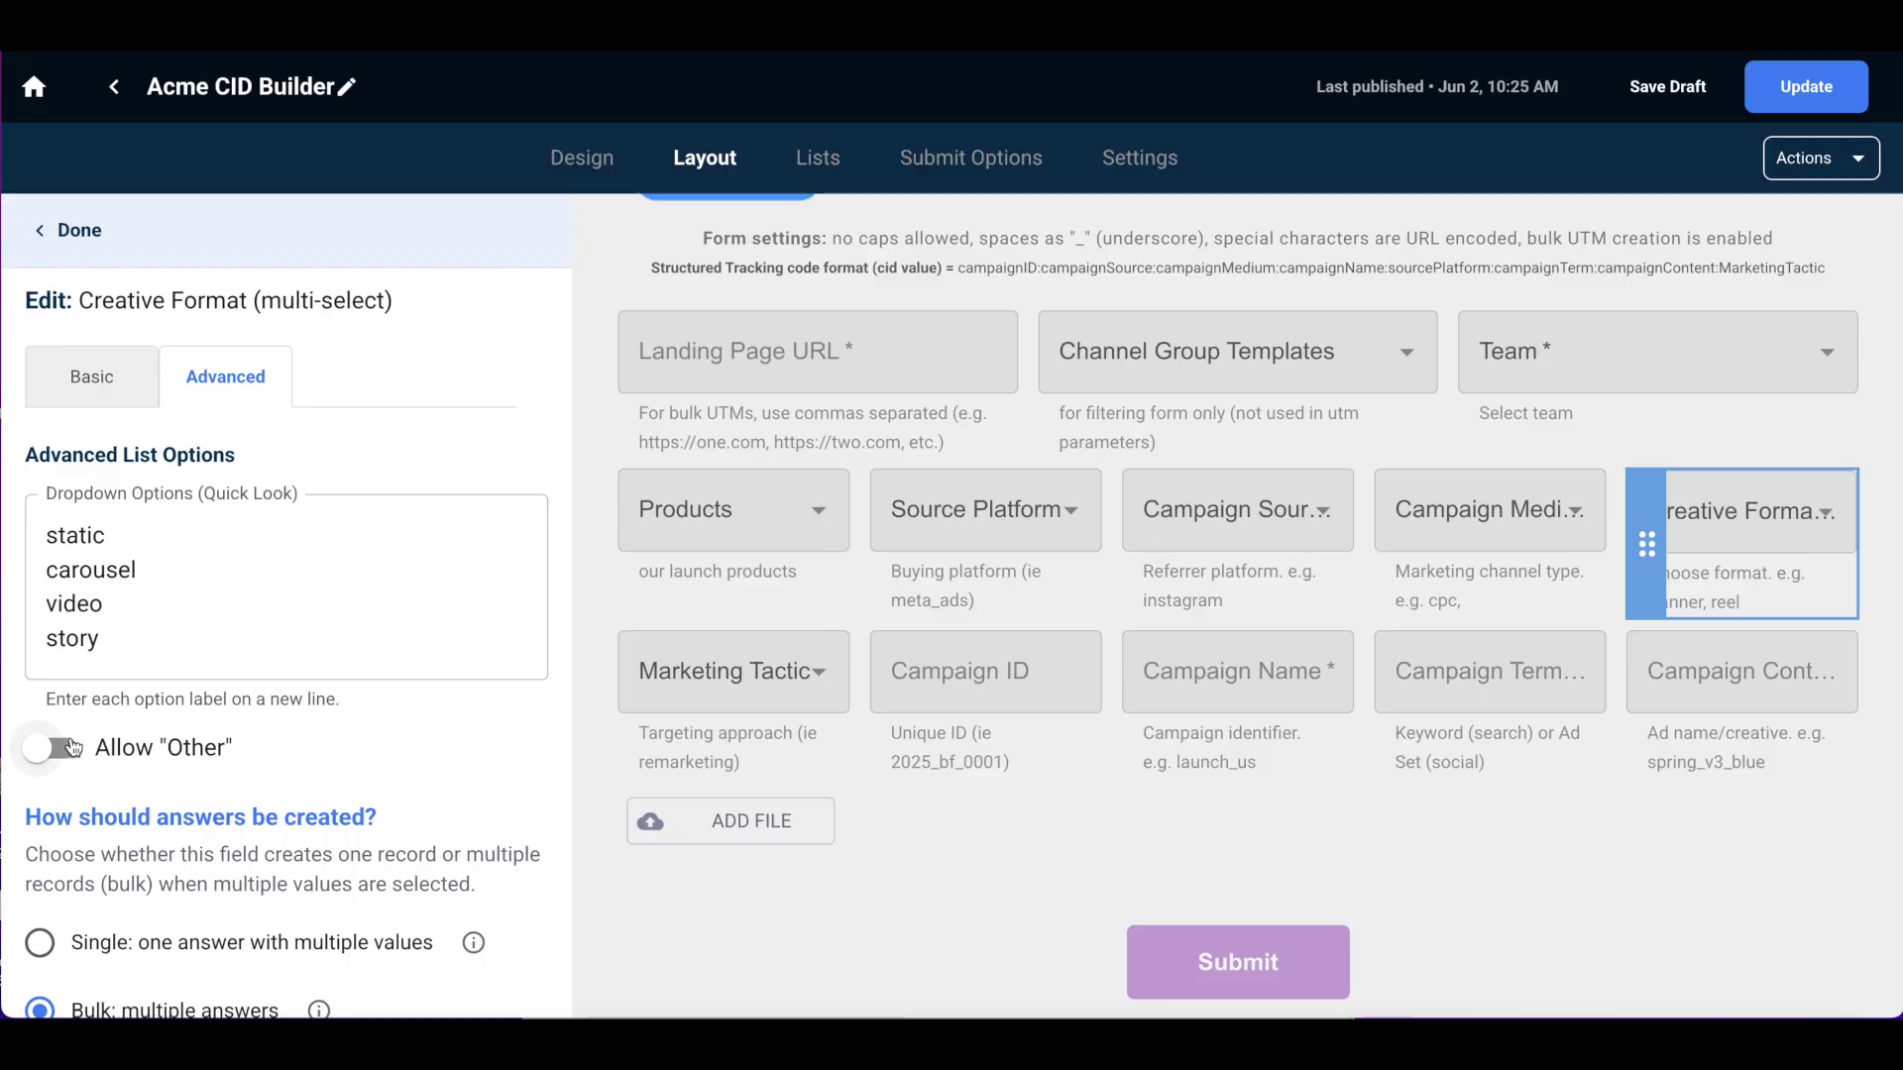
scroll(74, 747, down, 1)
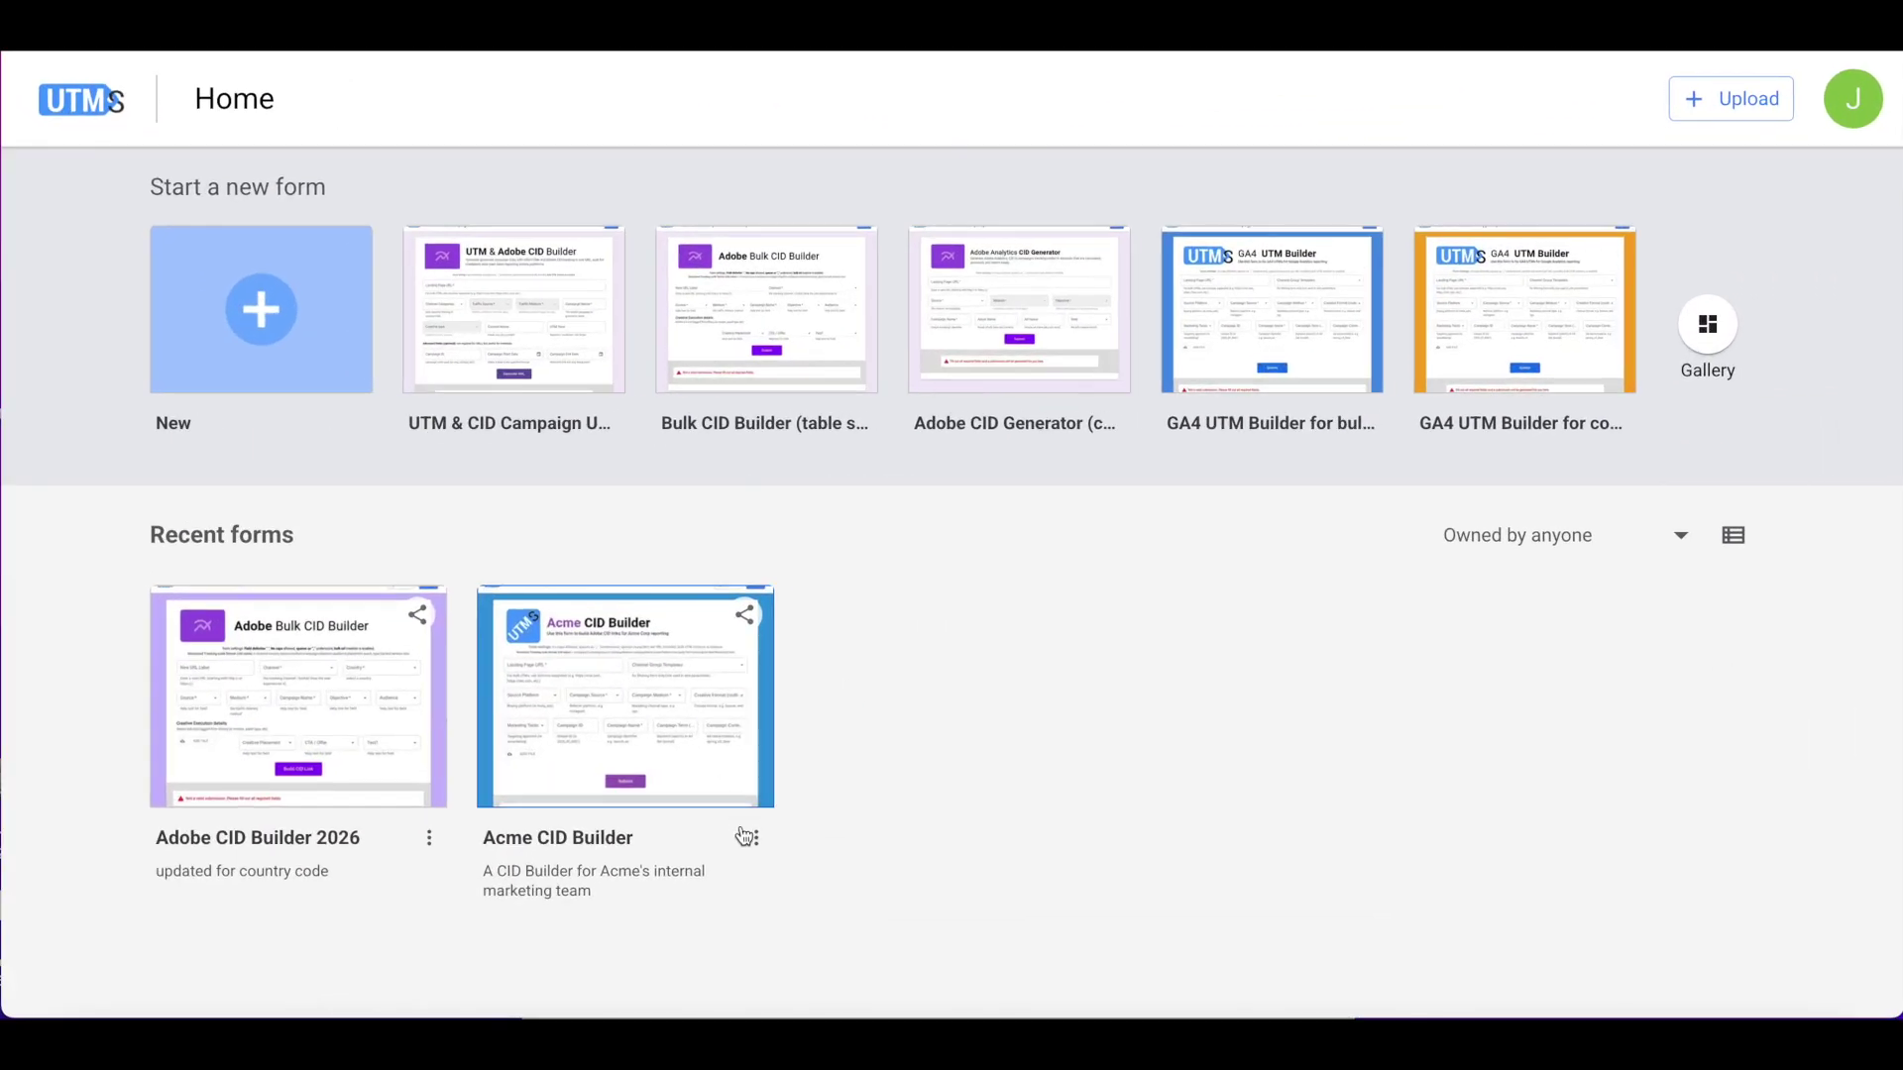
Open the Acme CID Builder's submissions from the home page and widen the Full CID URL column.
click(756, 840)
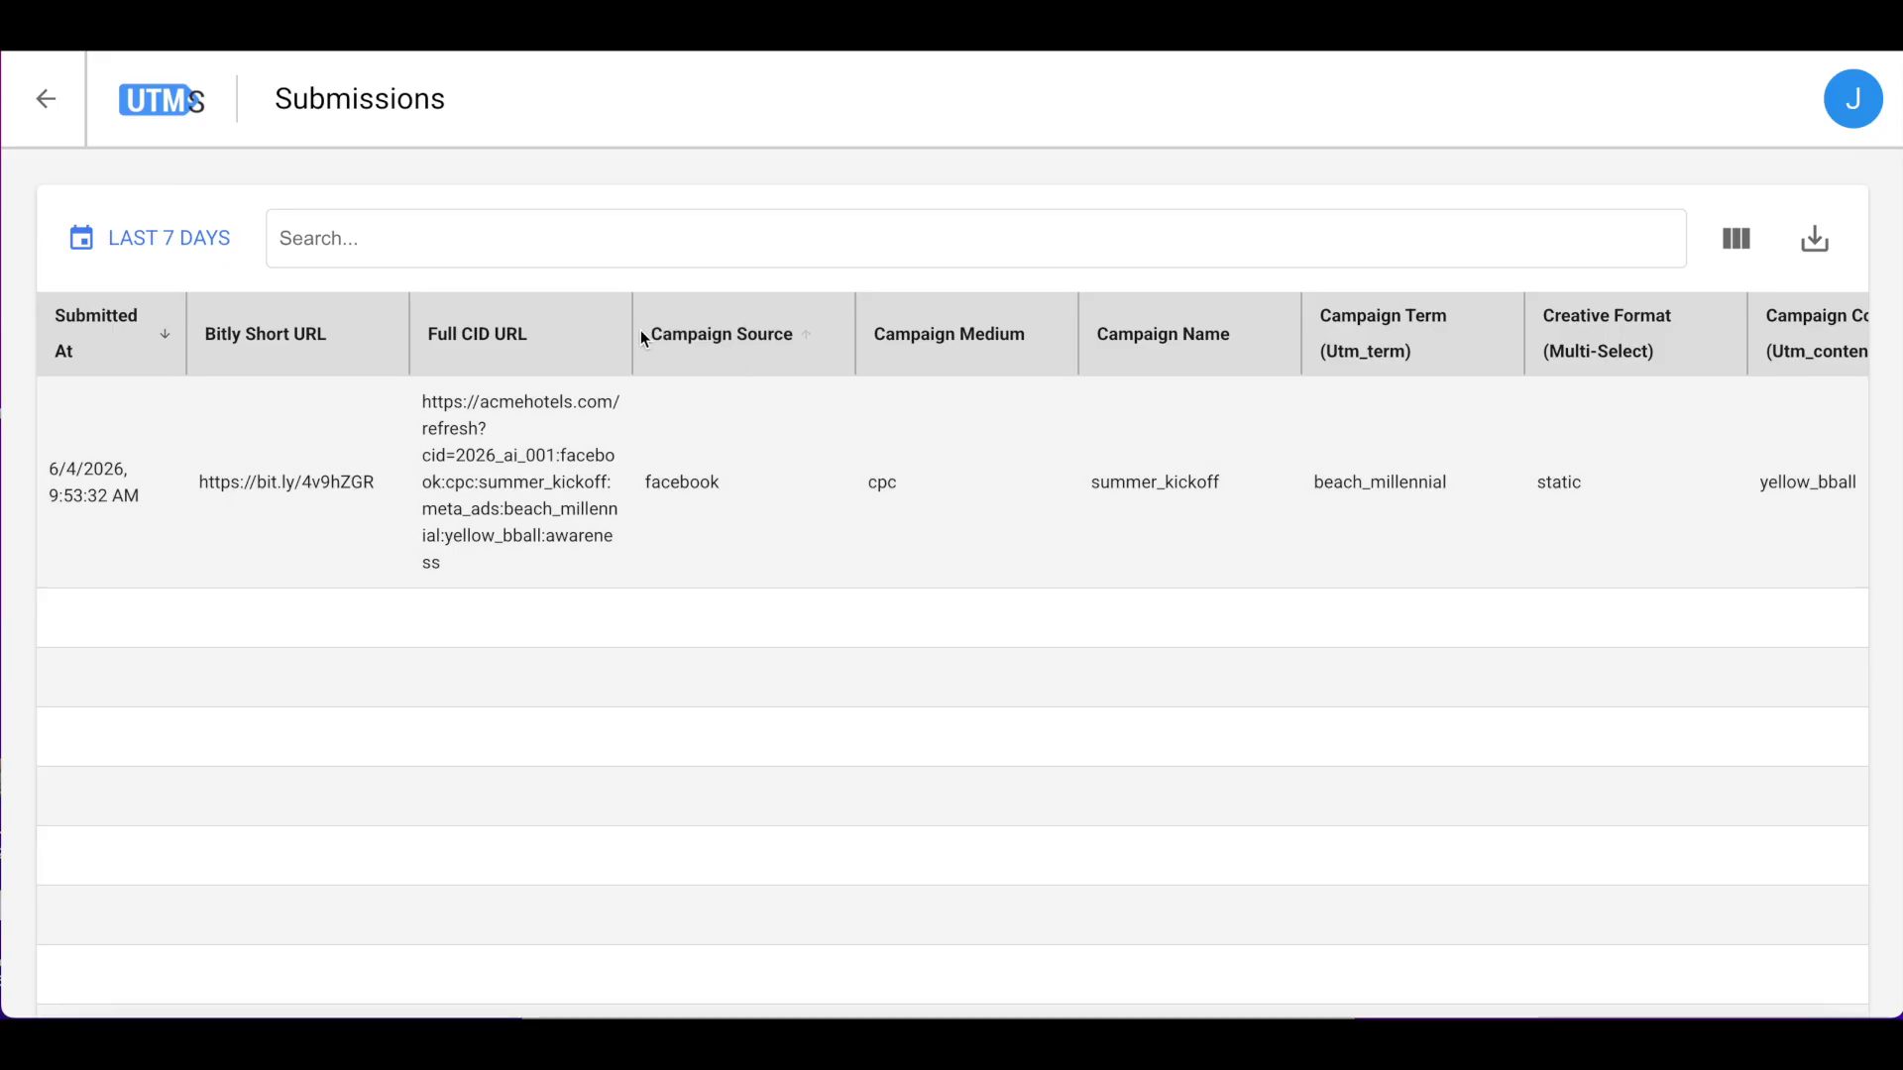
drag(630, 330, 763, 327)
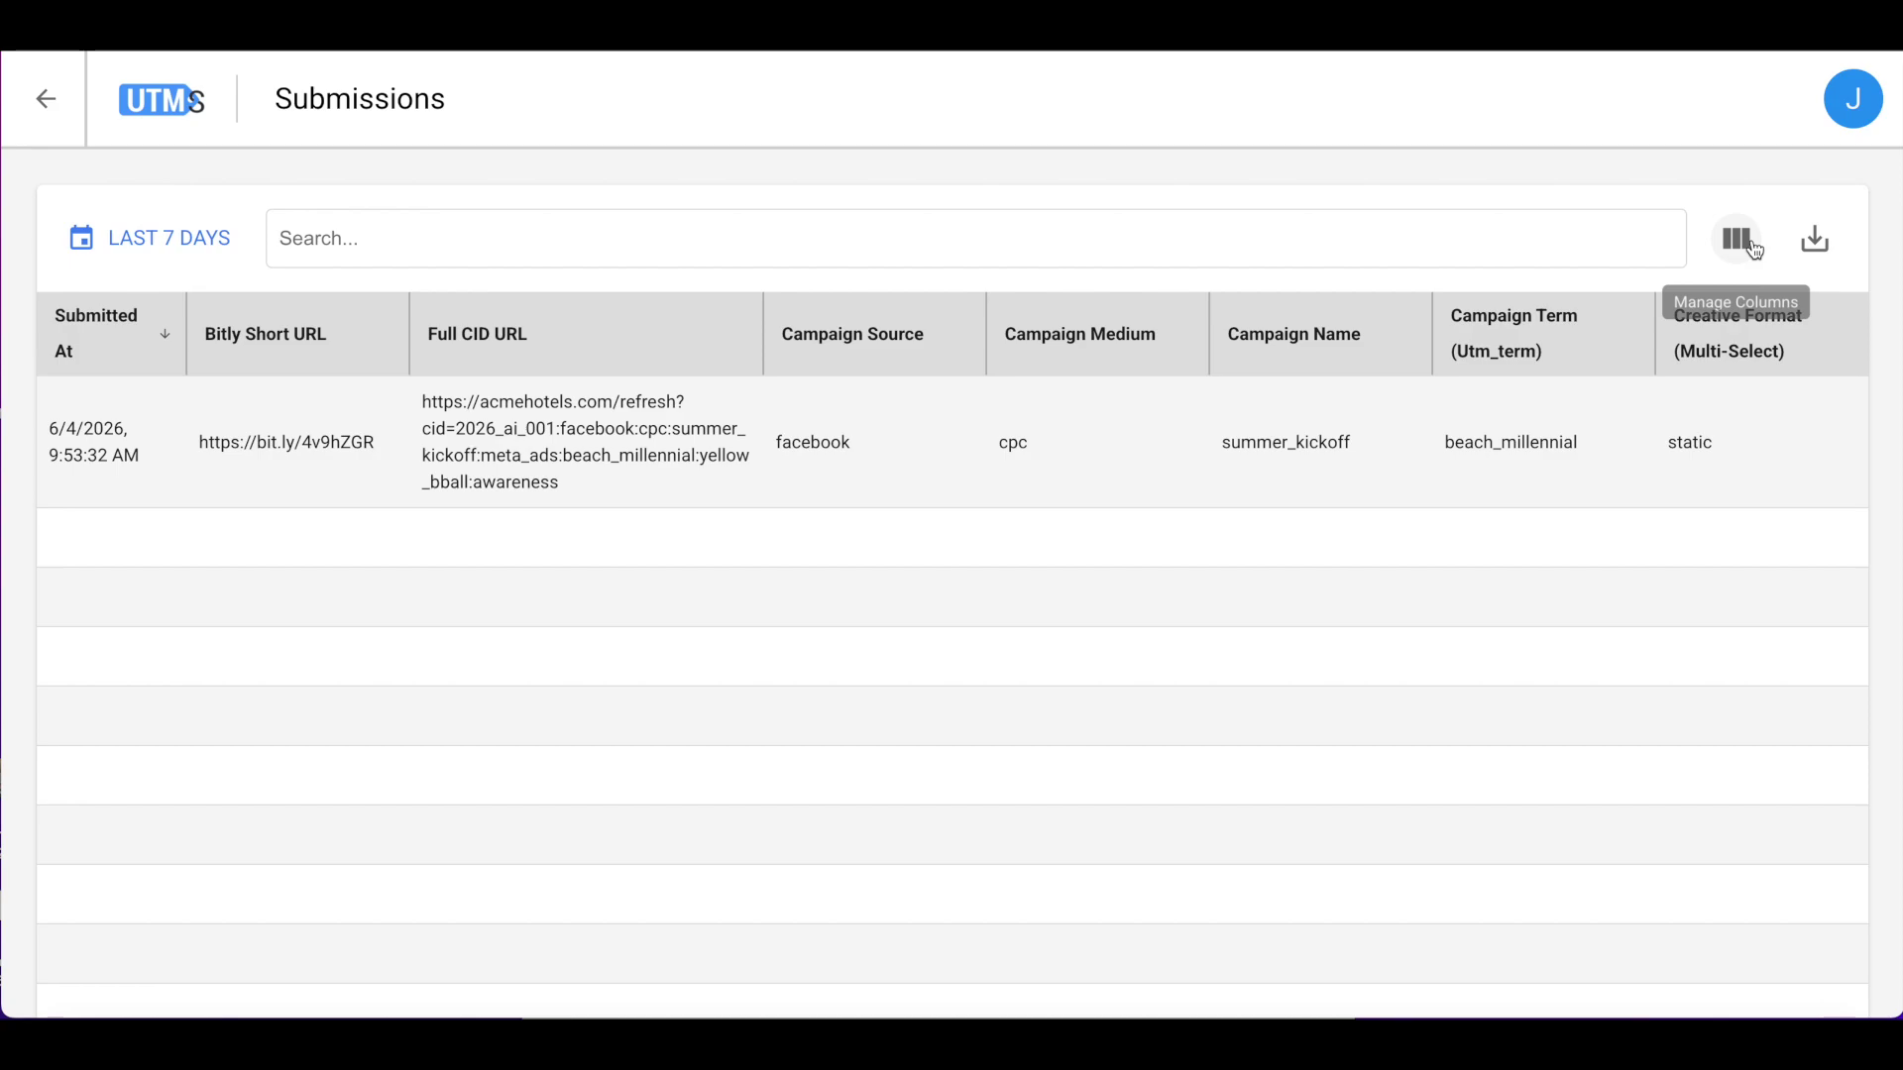
Move the Attach File column to position 2 in the submissions display table.
click(1749, 252)
scroll(1563, 498, down, 3)
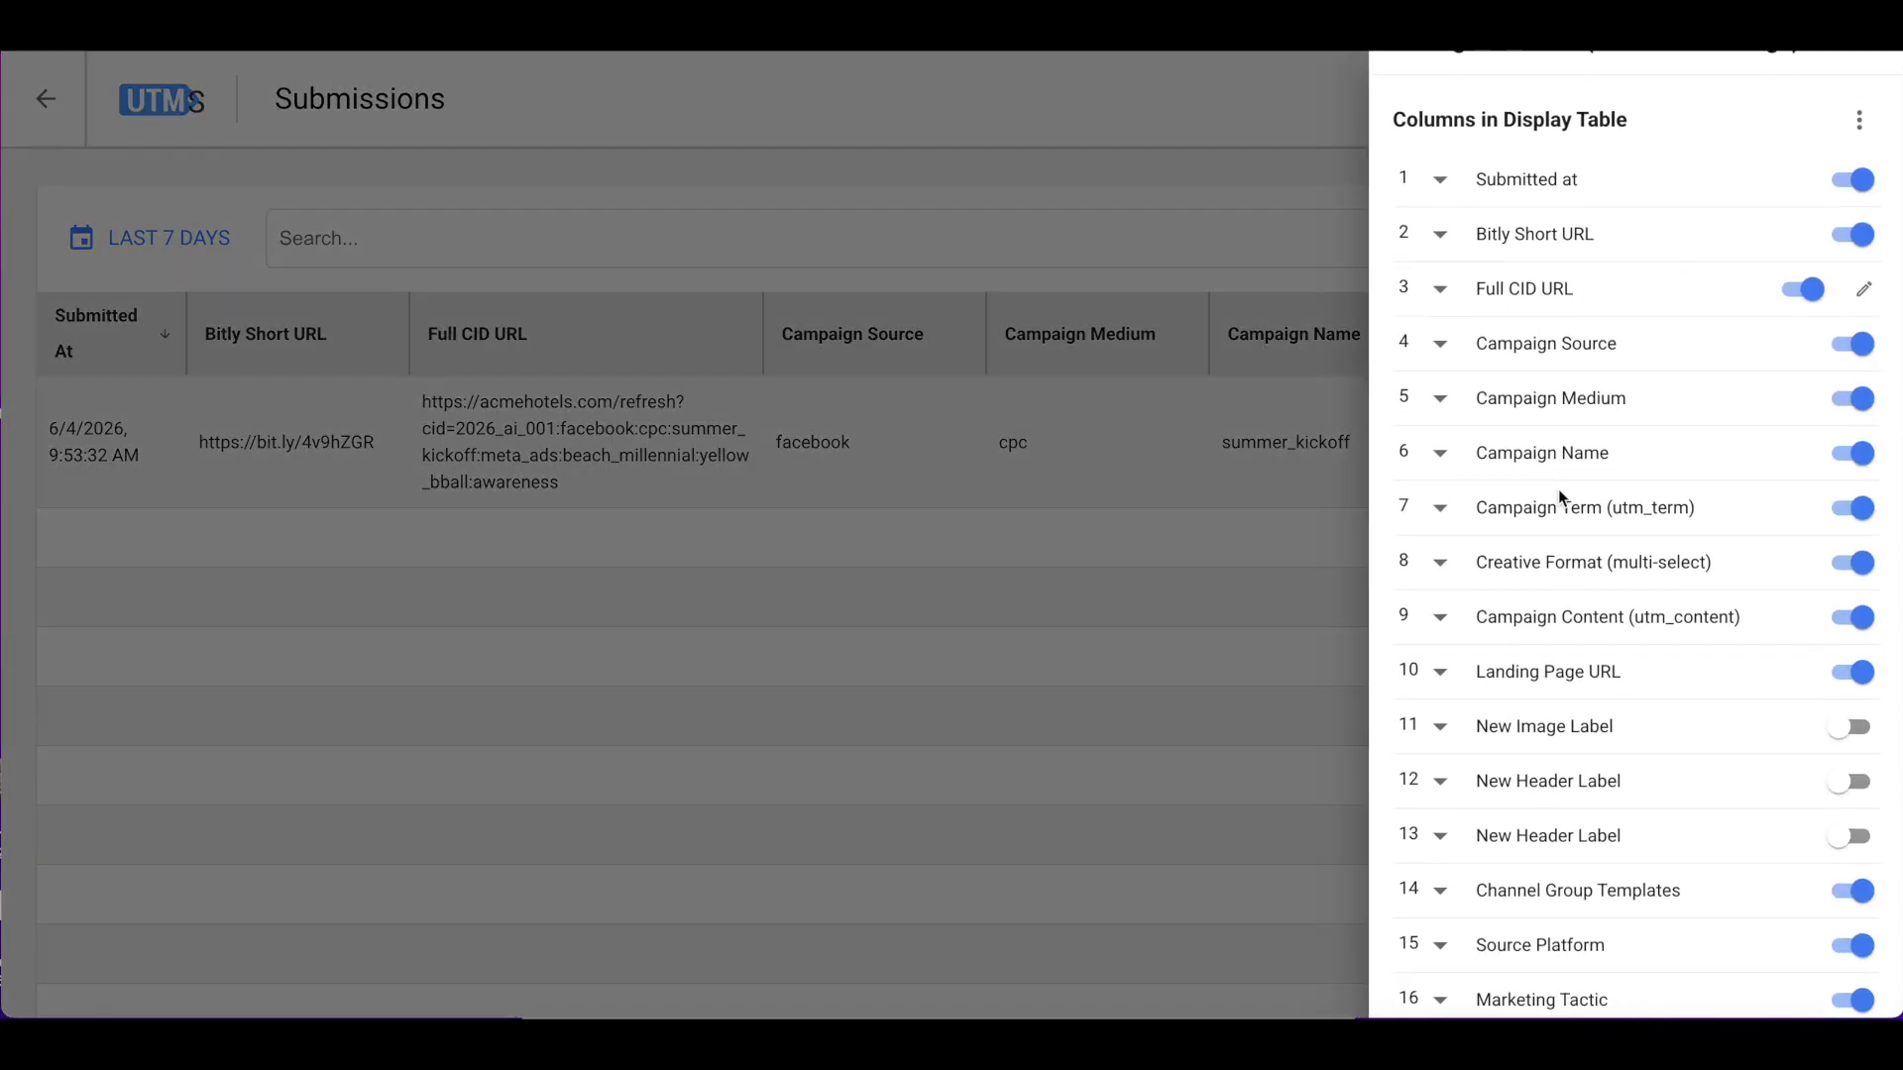
scroll(1562, 497, down, 2)
click(1442, 820)
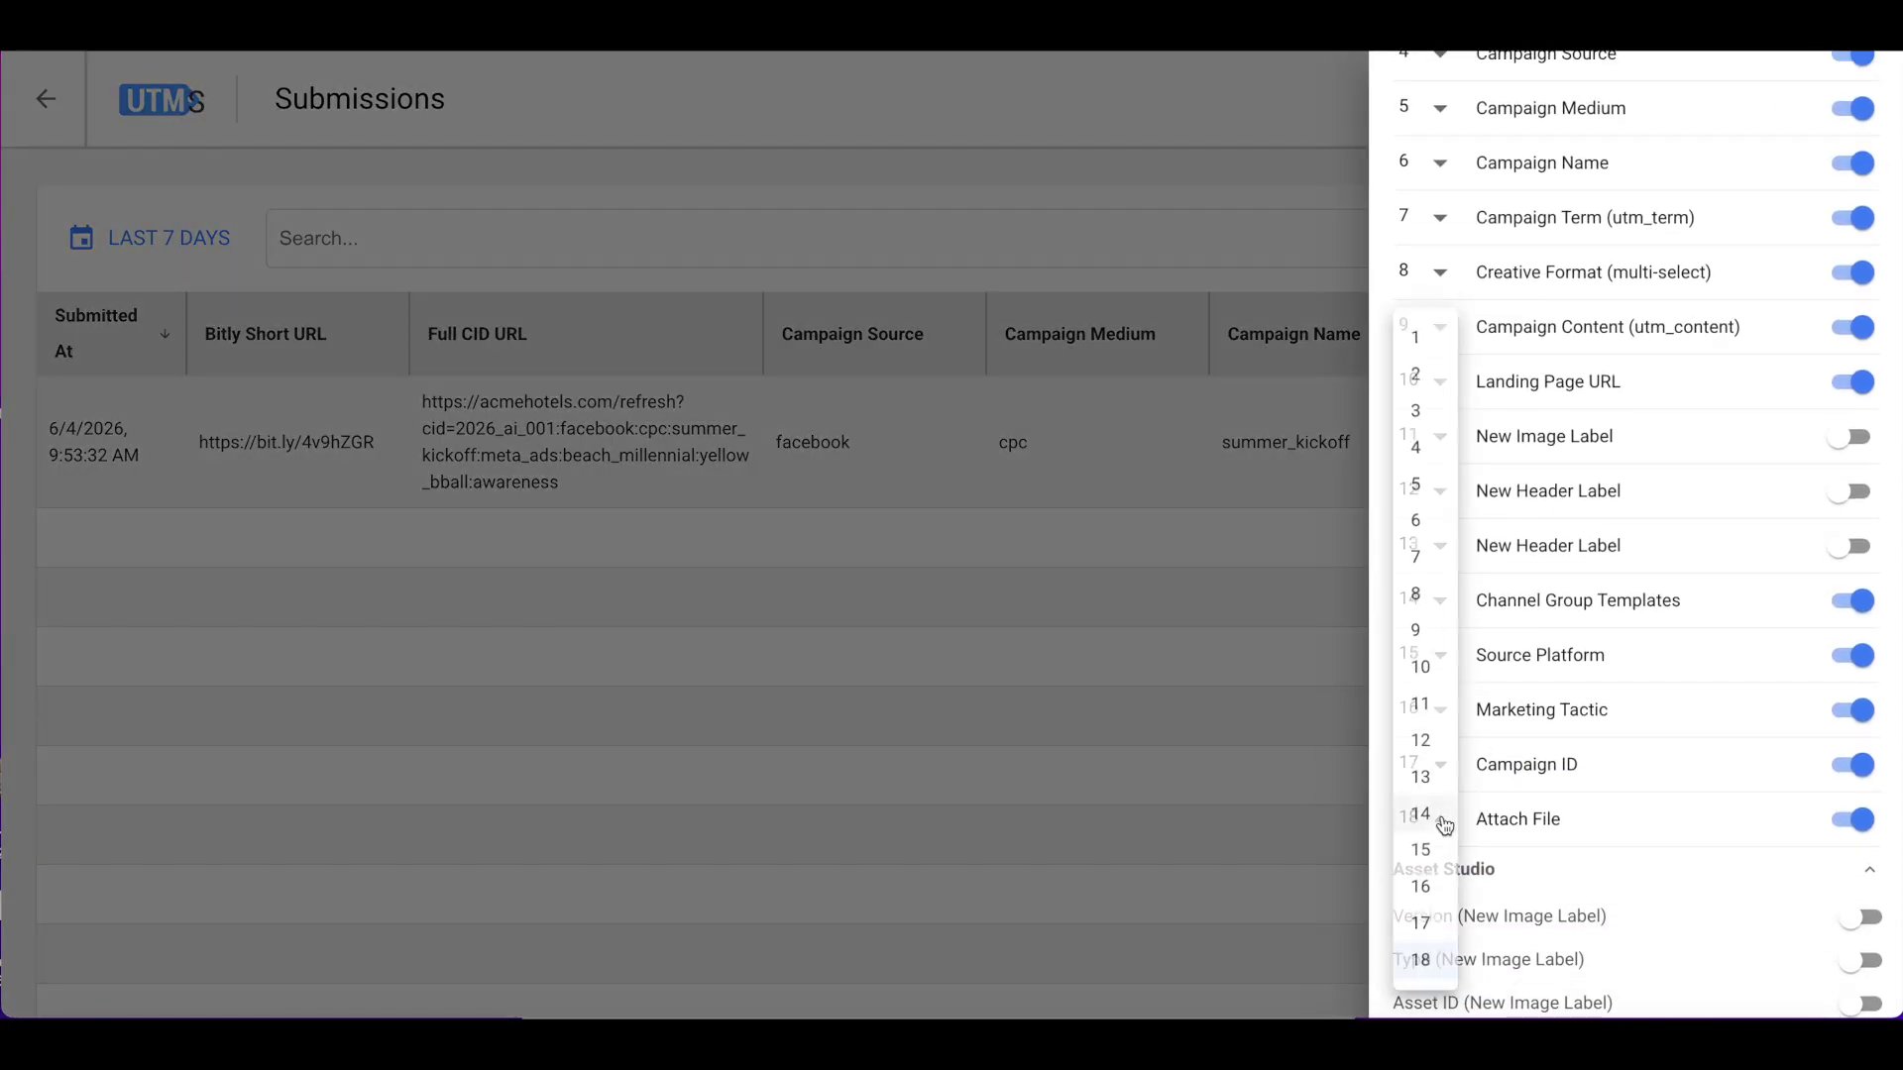
click(1417, 365)
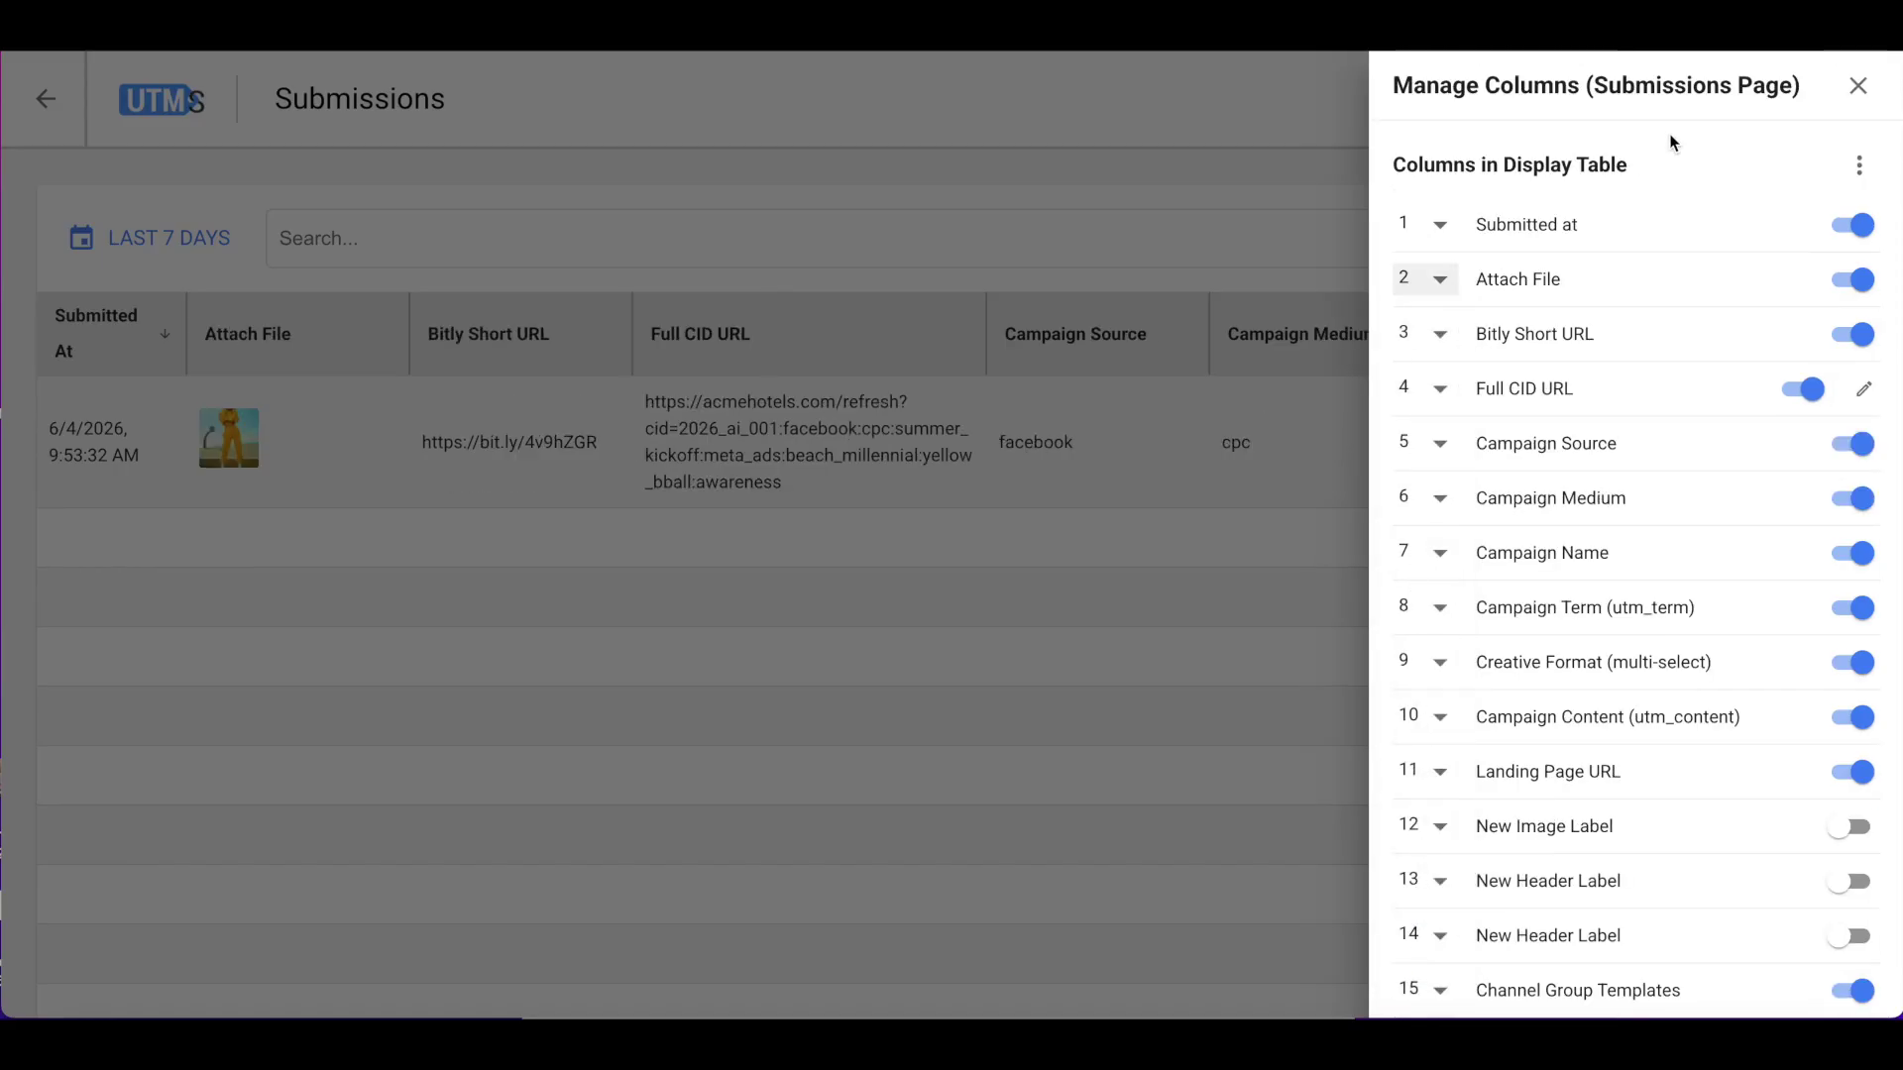
Close the column settings, review the submission row and copy its Bitly short URL.
click(1855, 90)
scroll(1072, 461, right, 10)
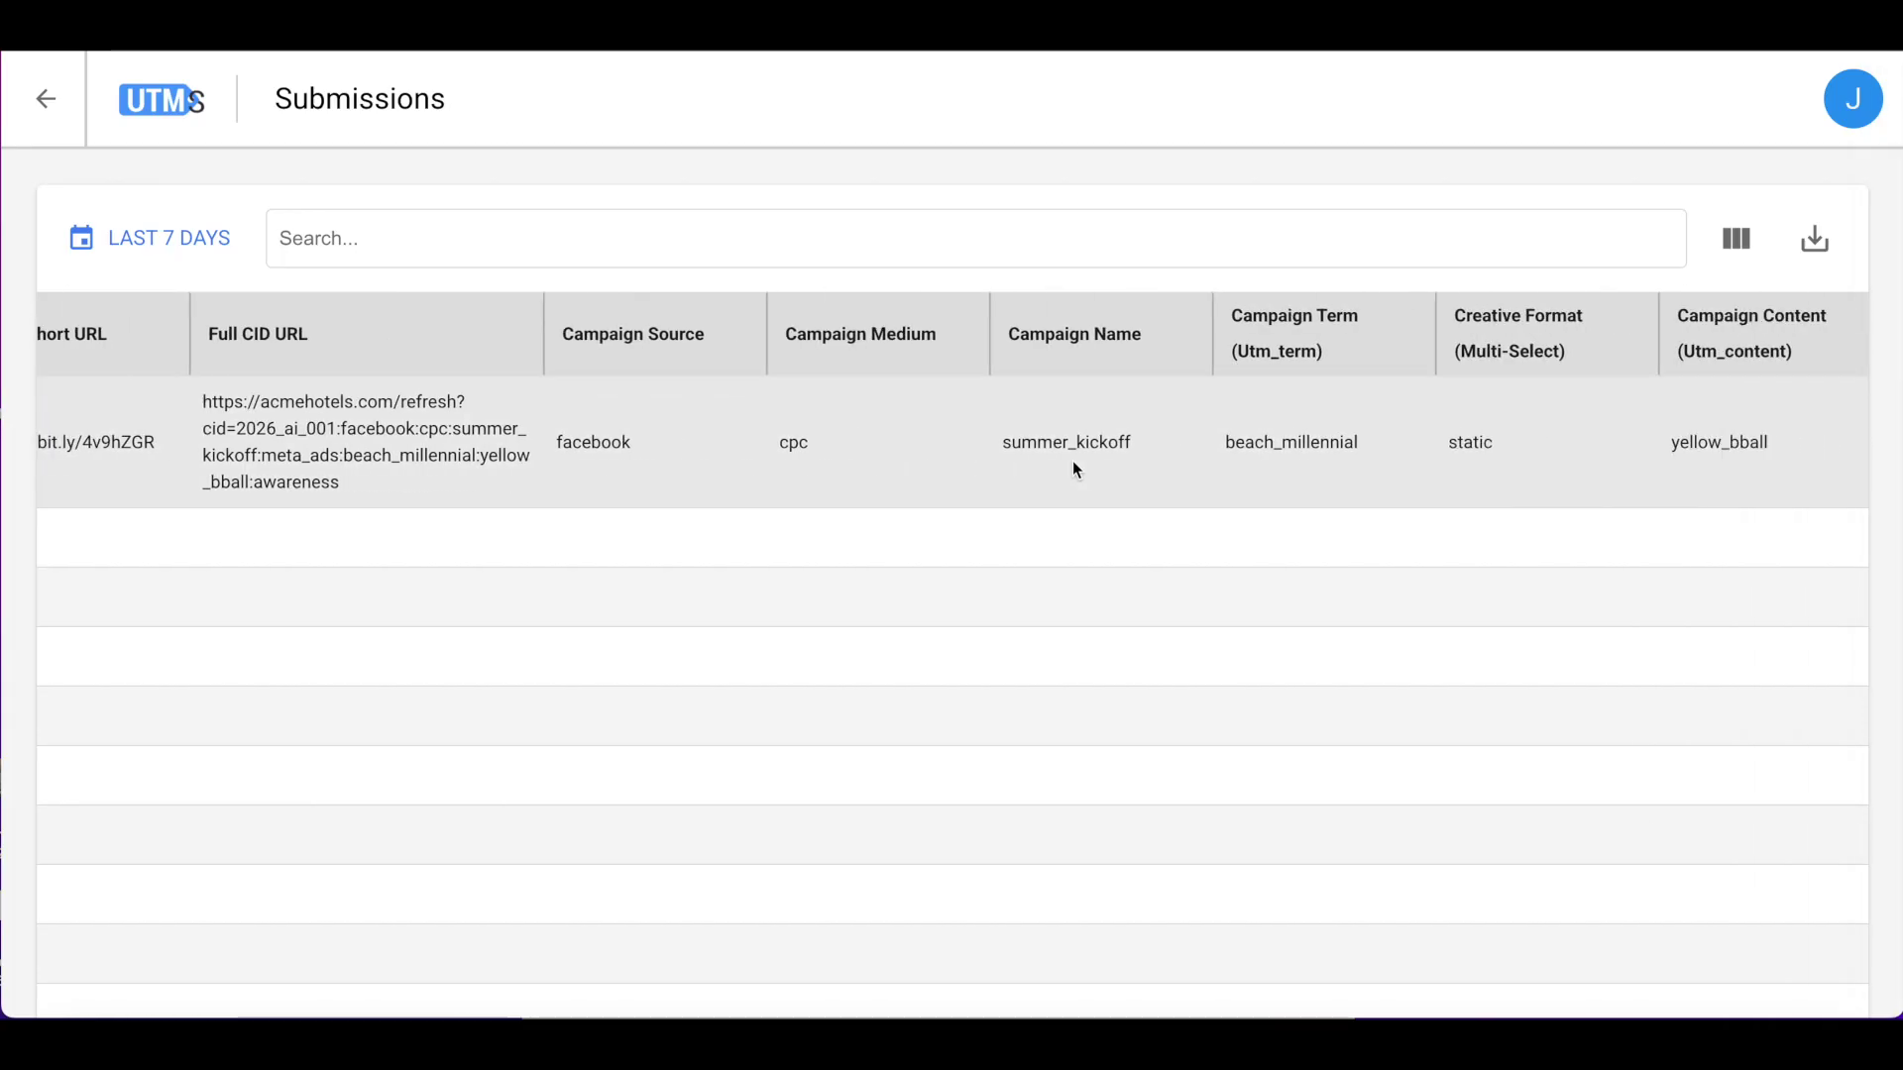
scroll(1072, 460, left, 10)
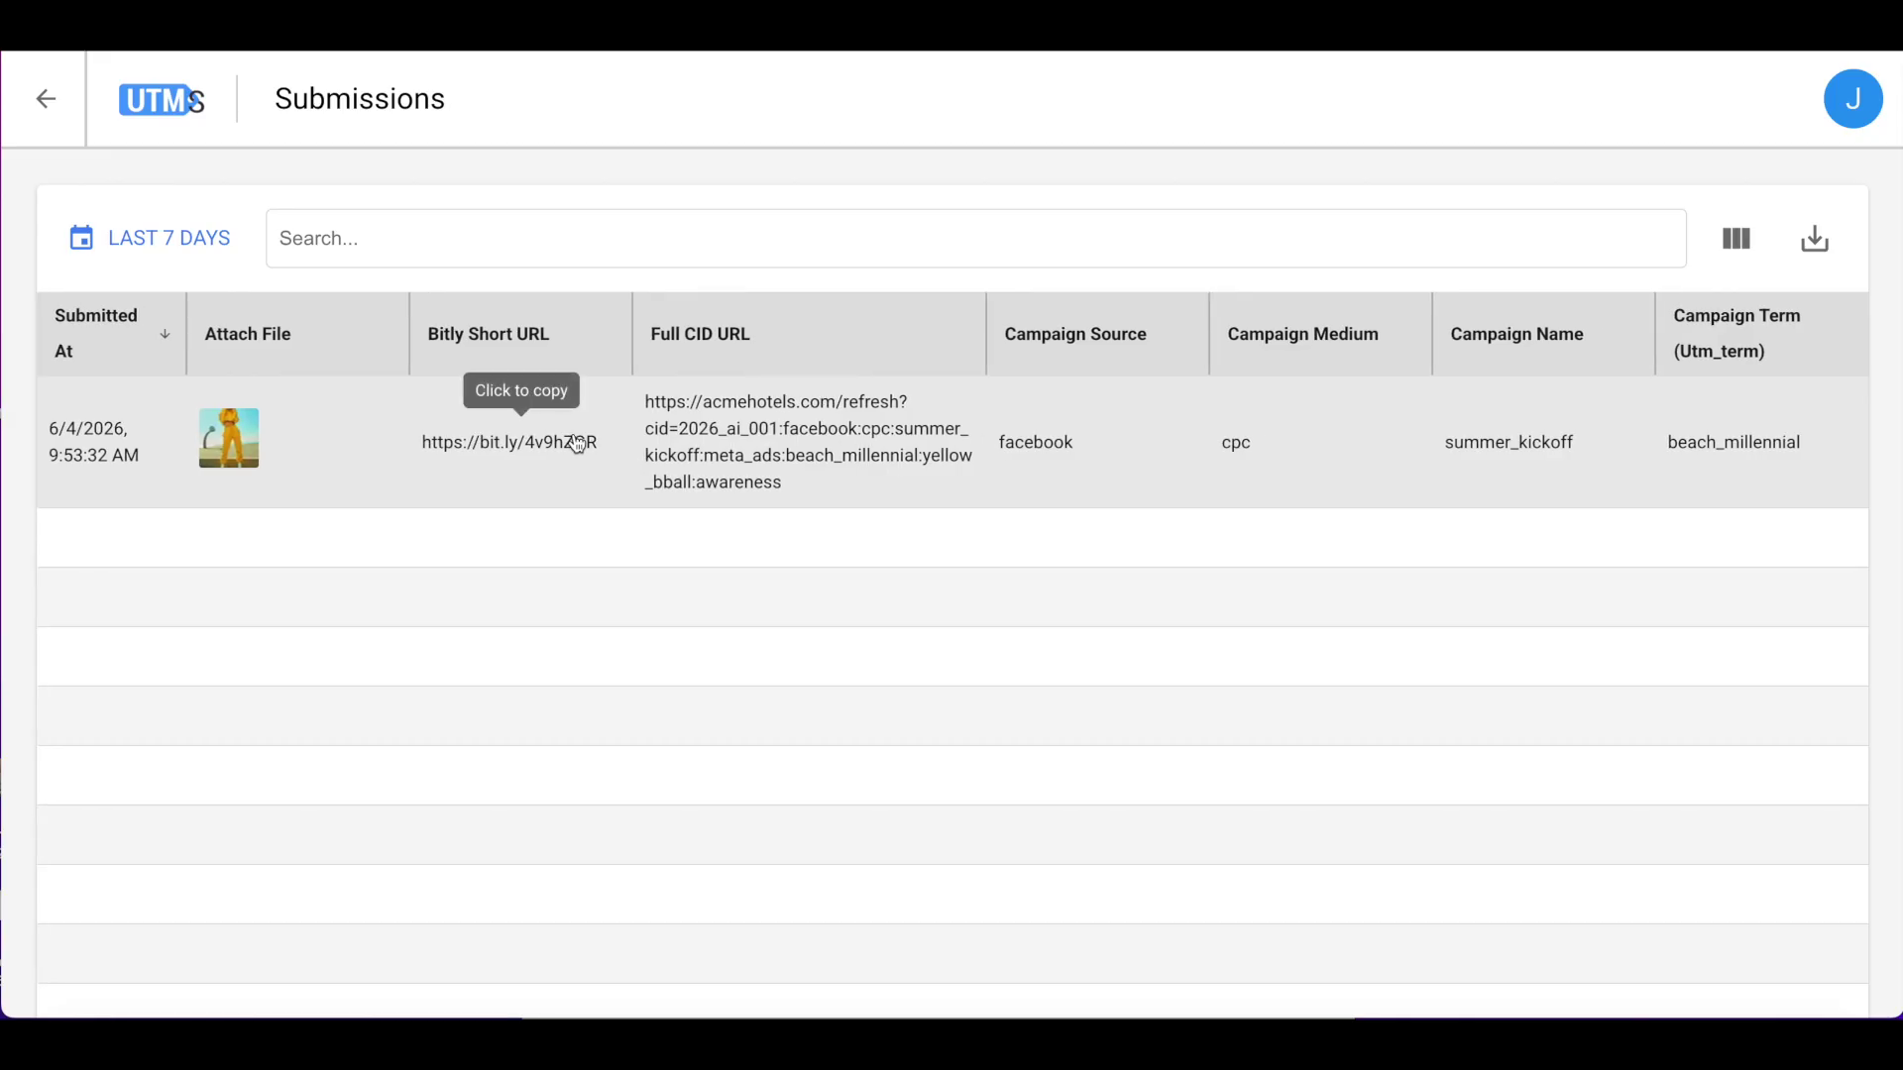
click(578, 444)
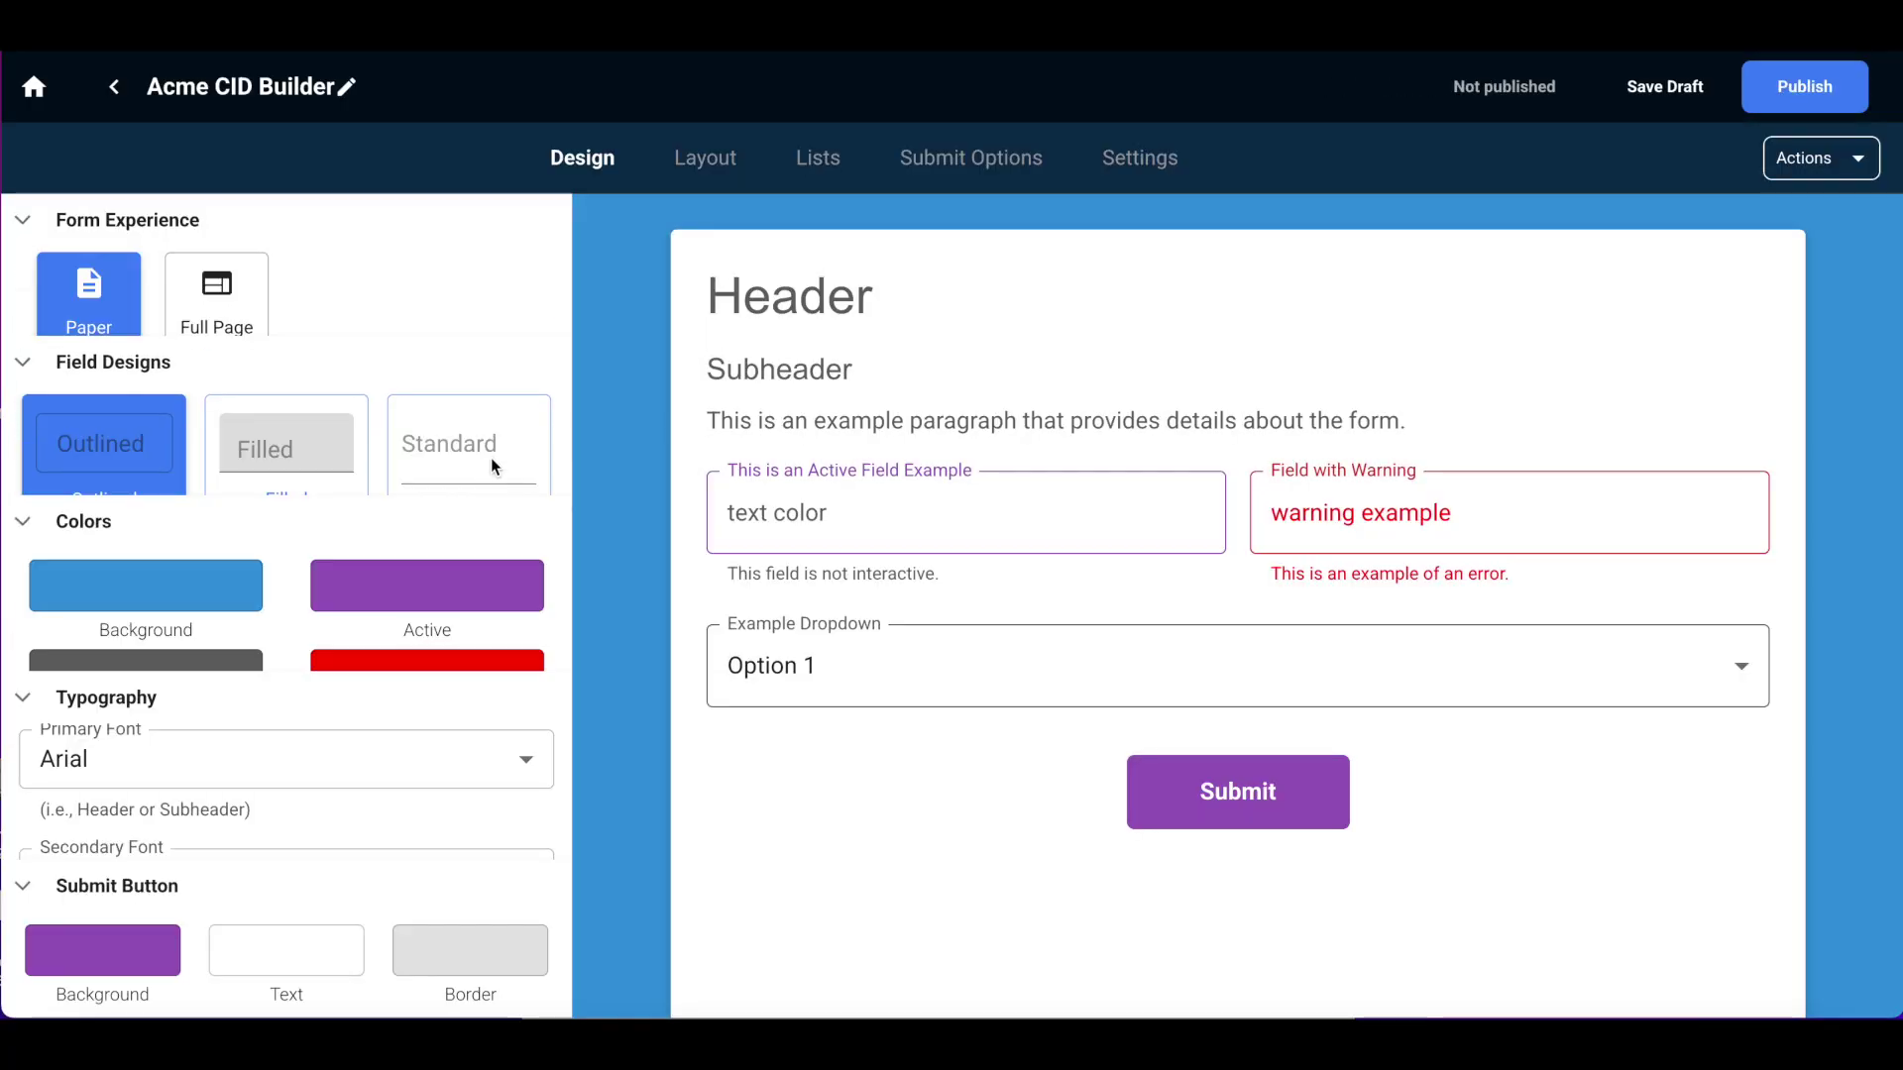
Review the Acme CID Builder's layout, list dependencies and the Display Table submit option.
click(710, 161)
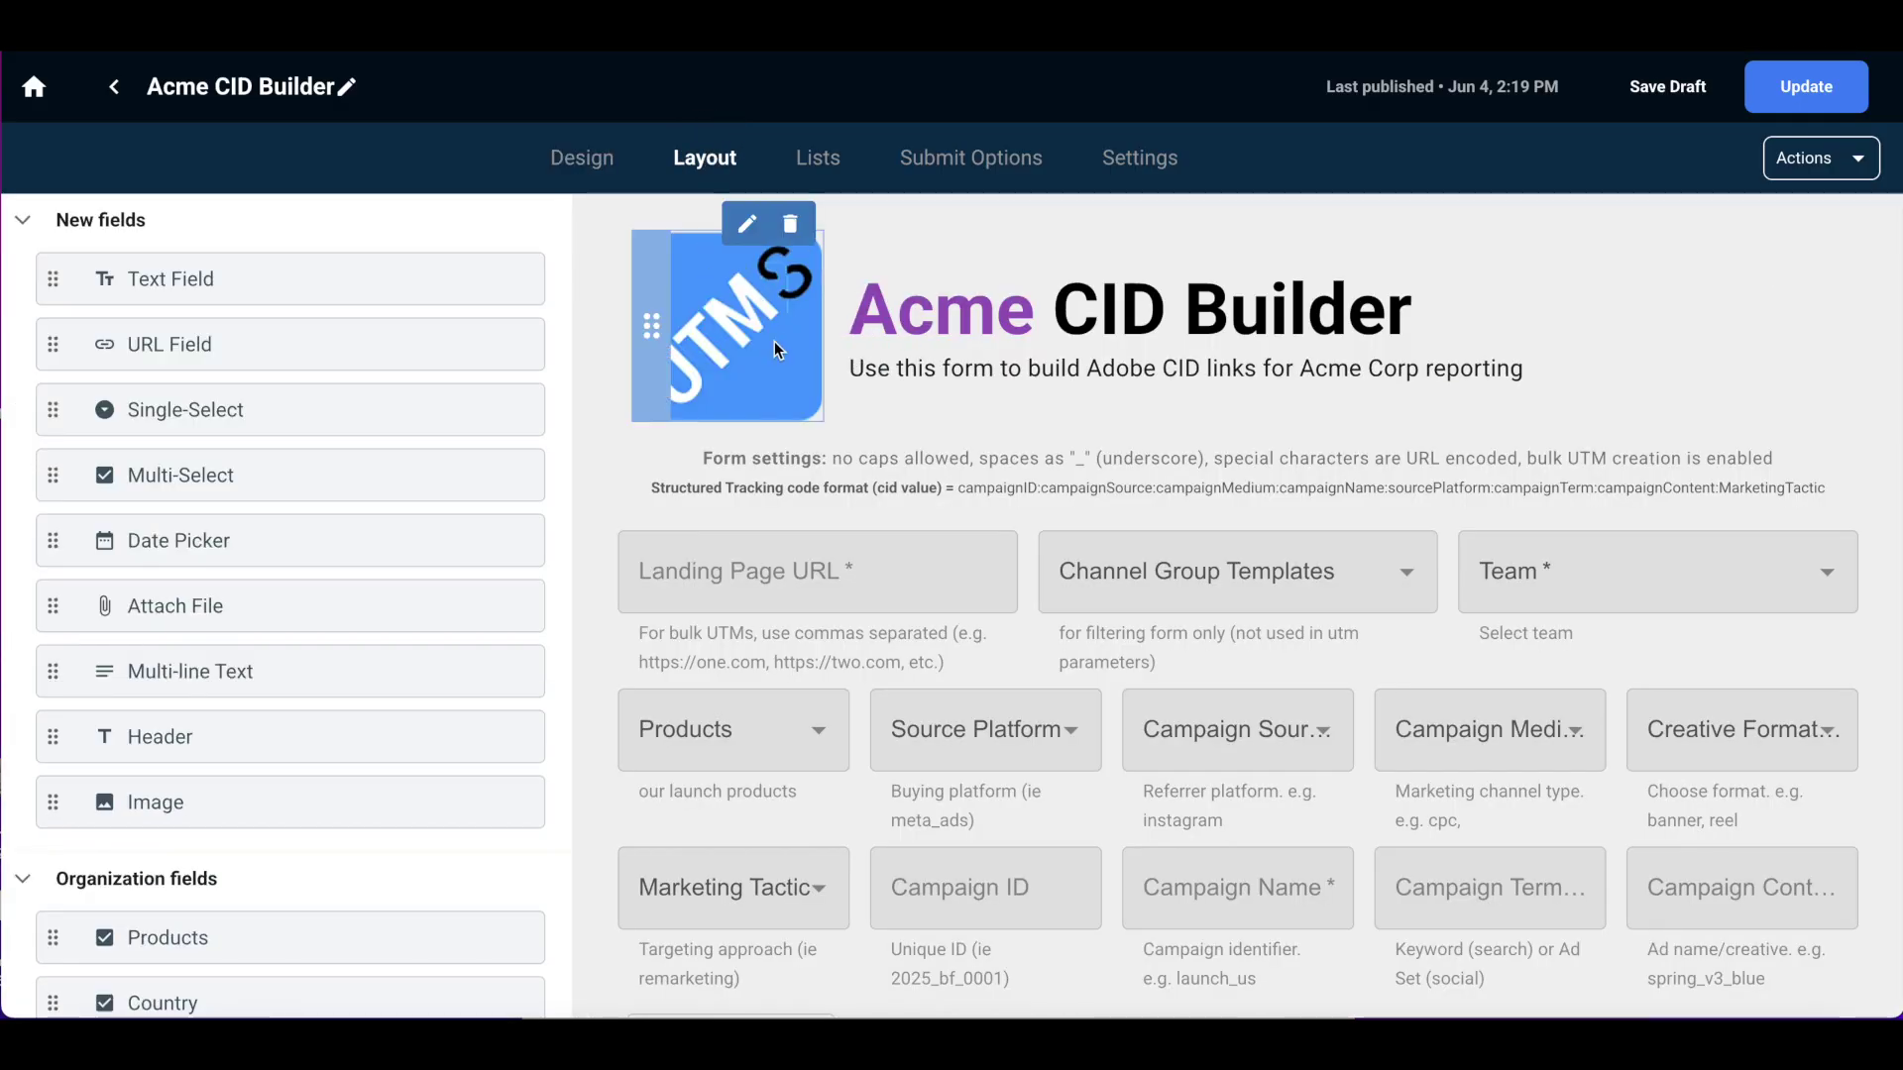
click(833, 177)
scroll(1099, 498, right, 12)
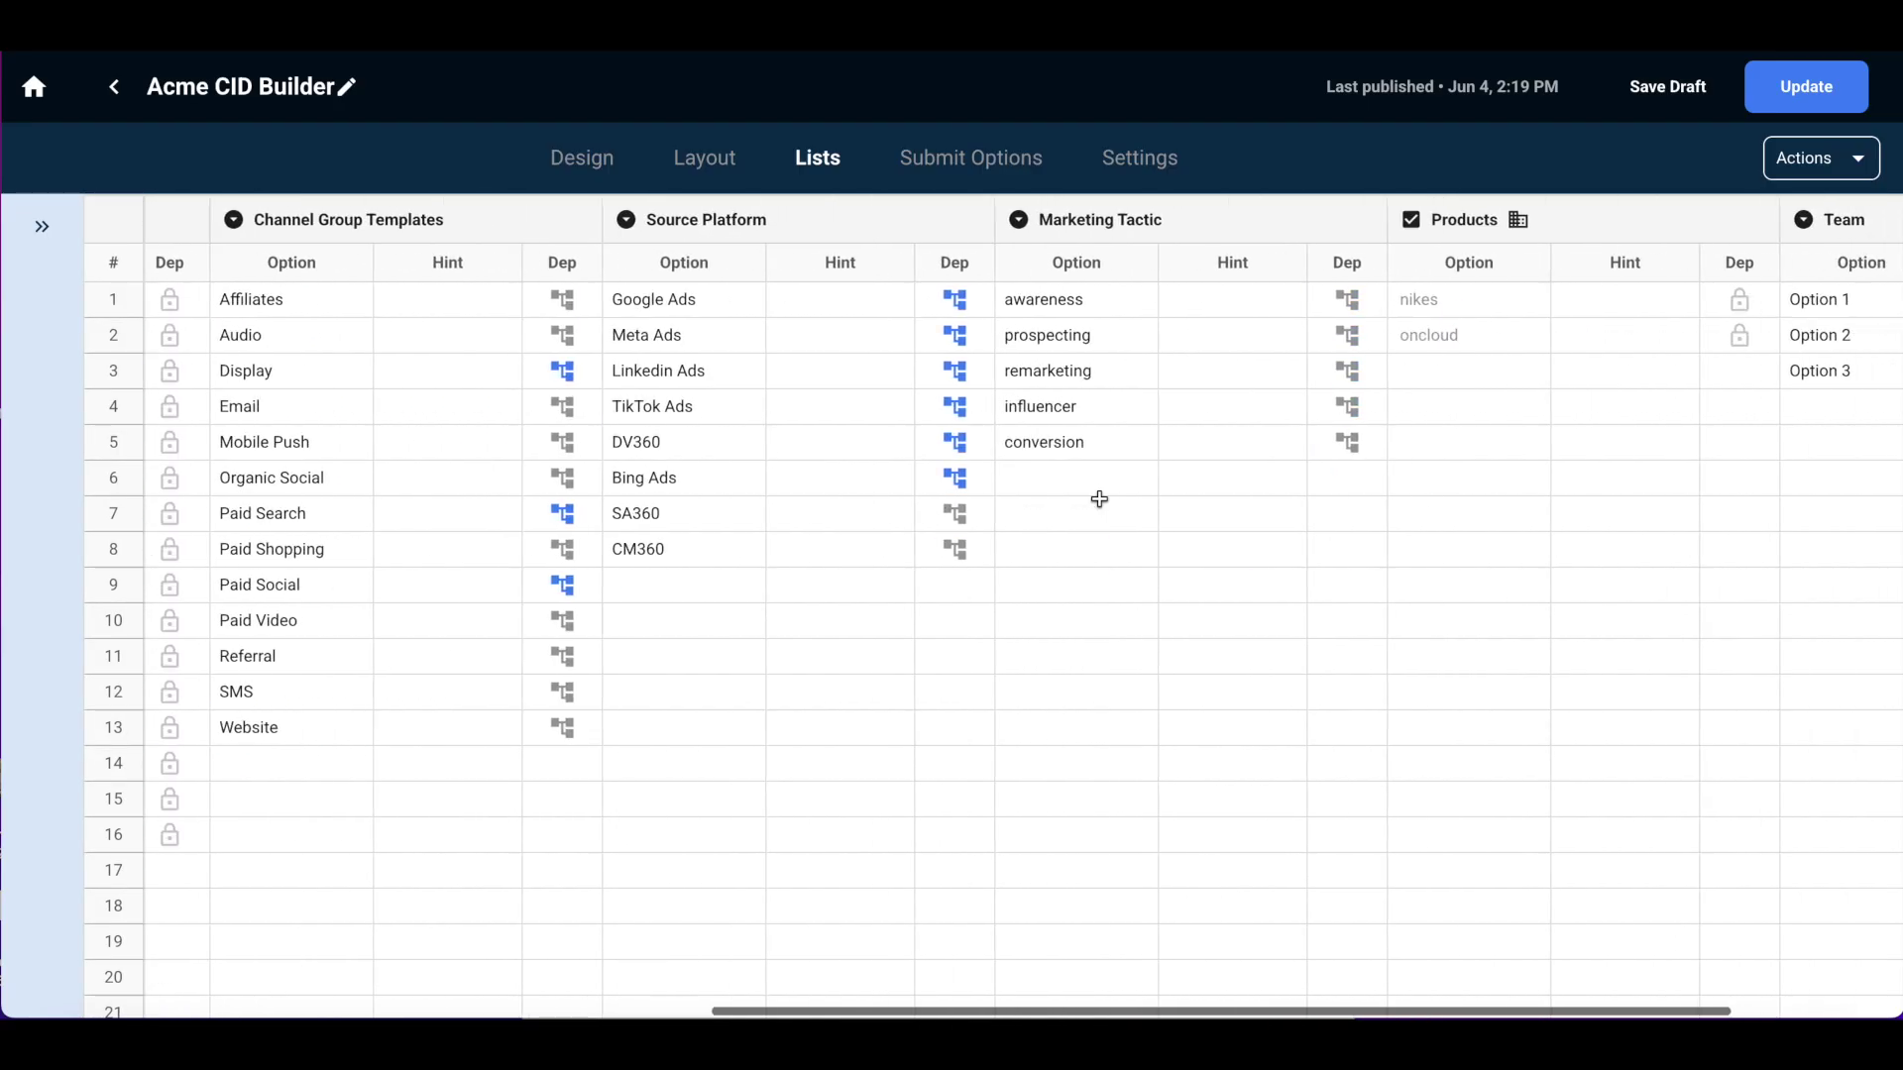
scroll(1099, 499, left, 12)
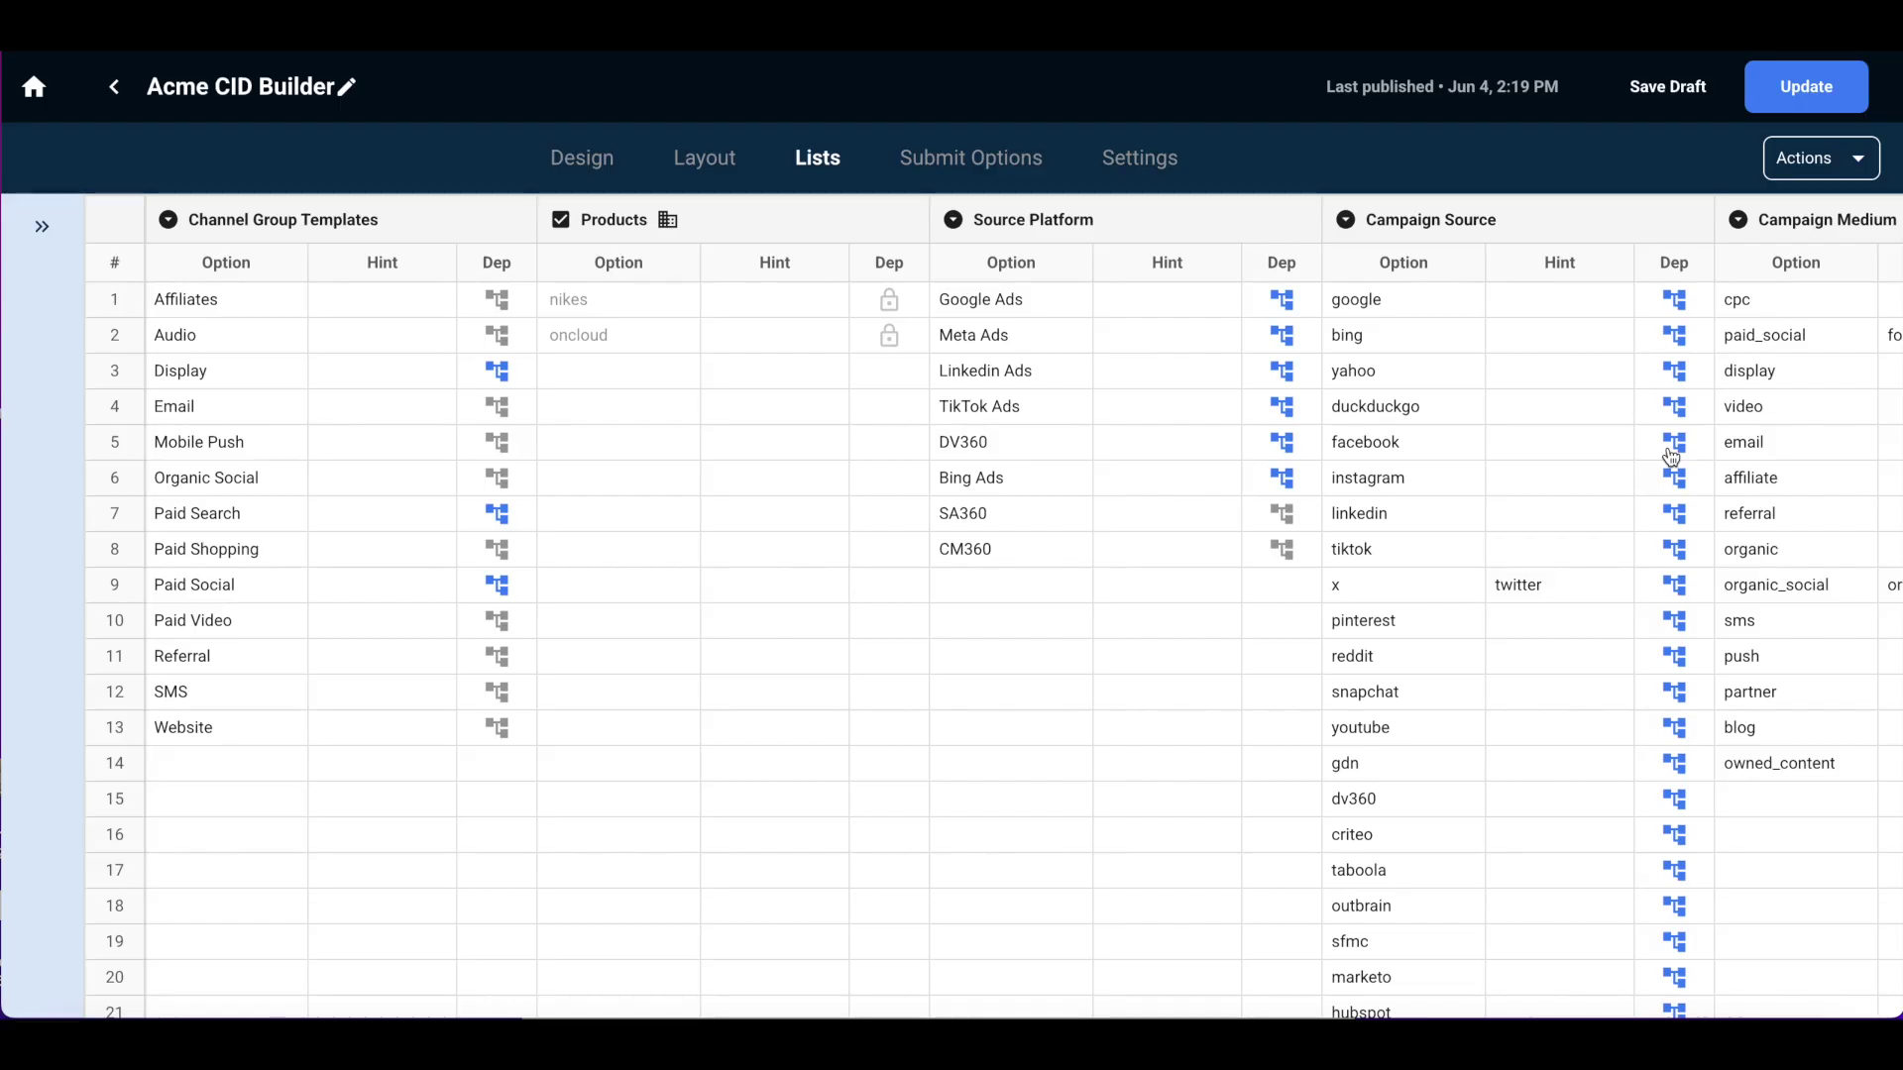
click(950, 168)
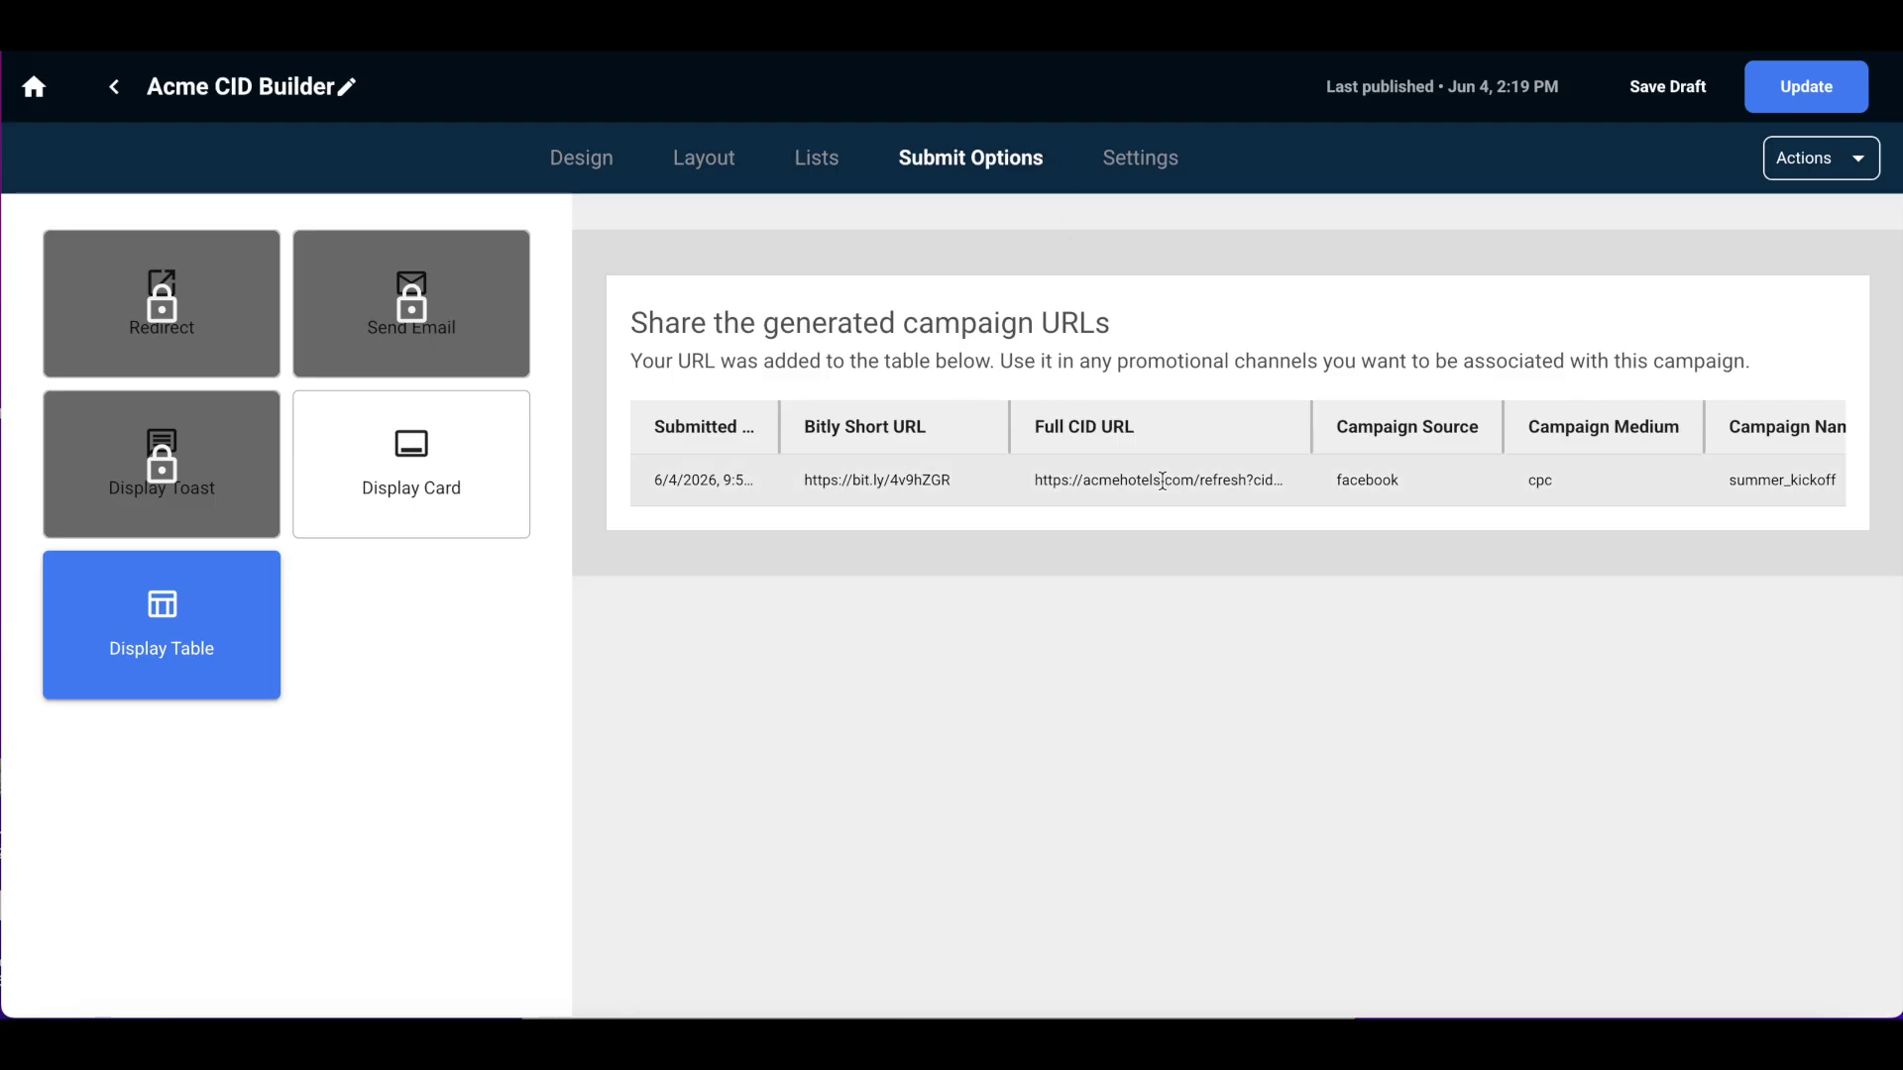
scroll(1159, 481, right, 3)
scroll(1230, 408, left, 3)
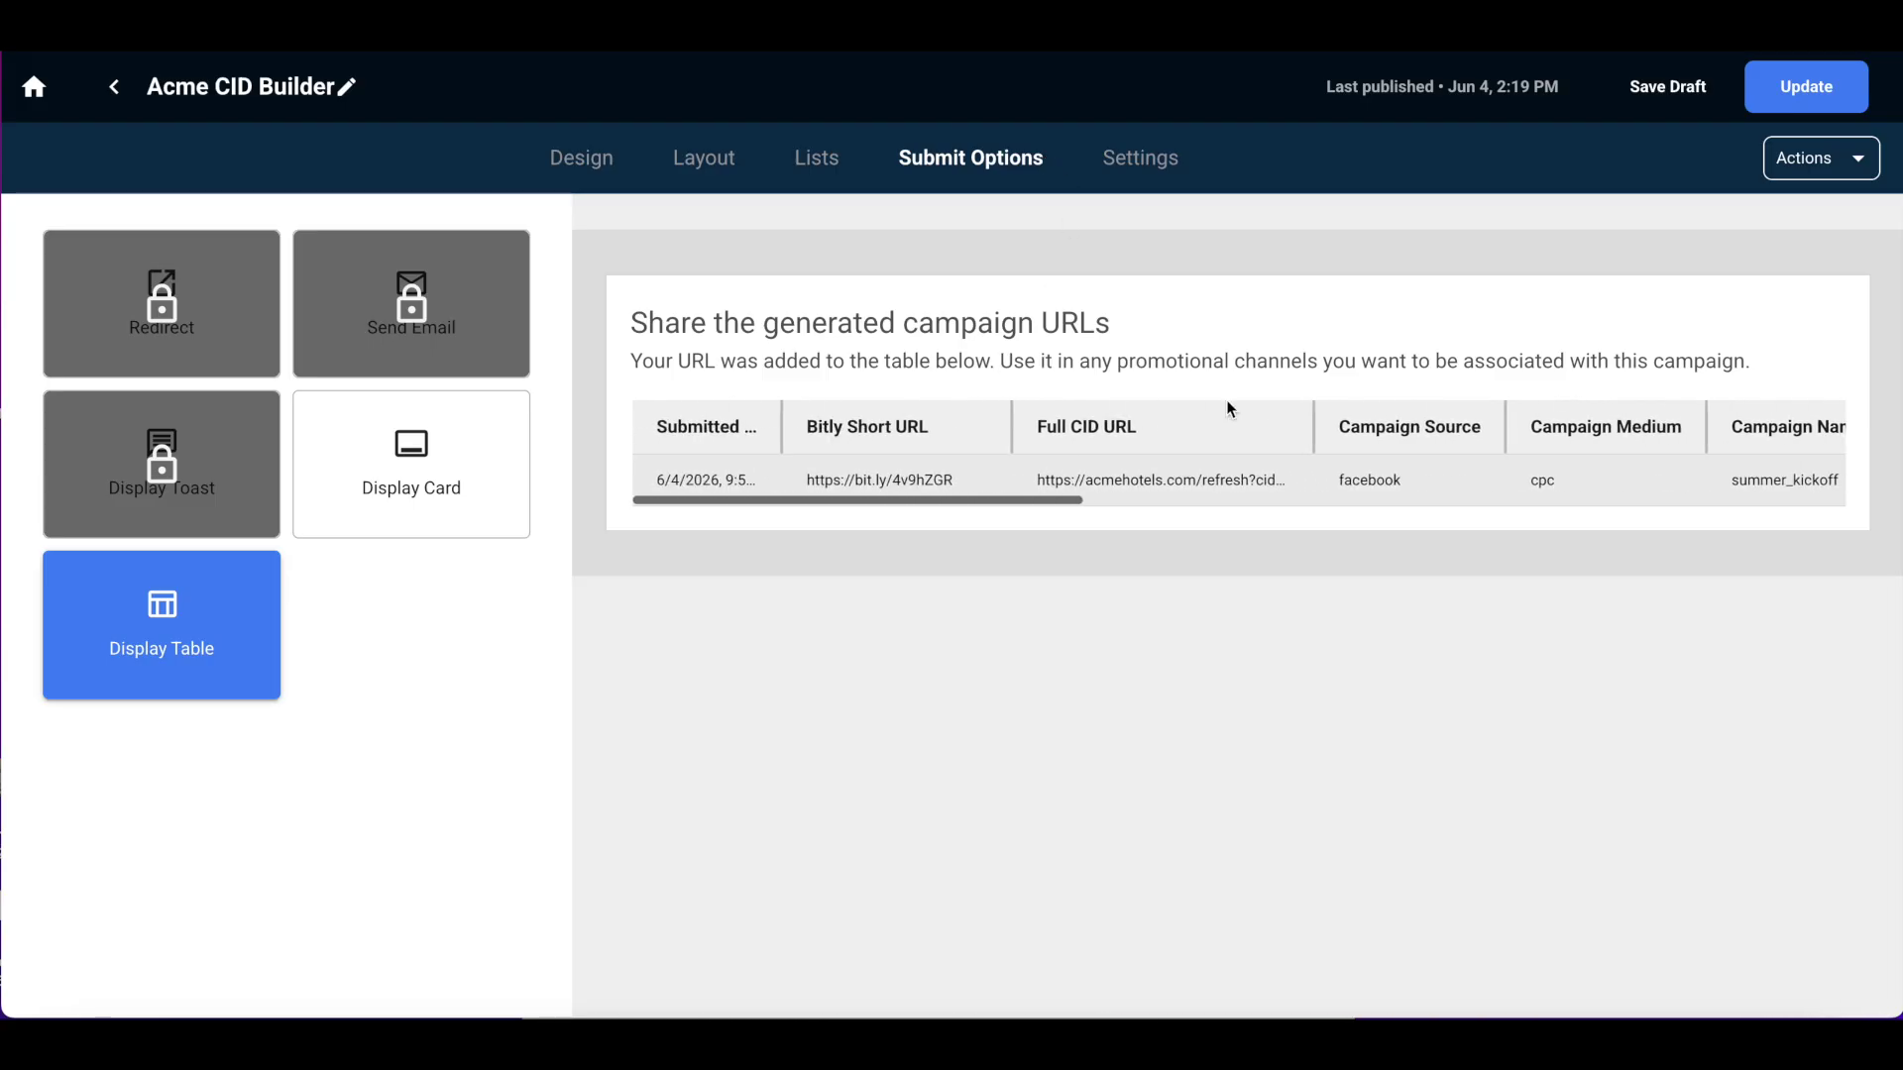
Publish the form update, dismiss the live-form dialog and return to the home page.
click(1775, 89)
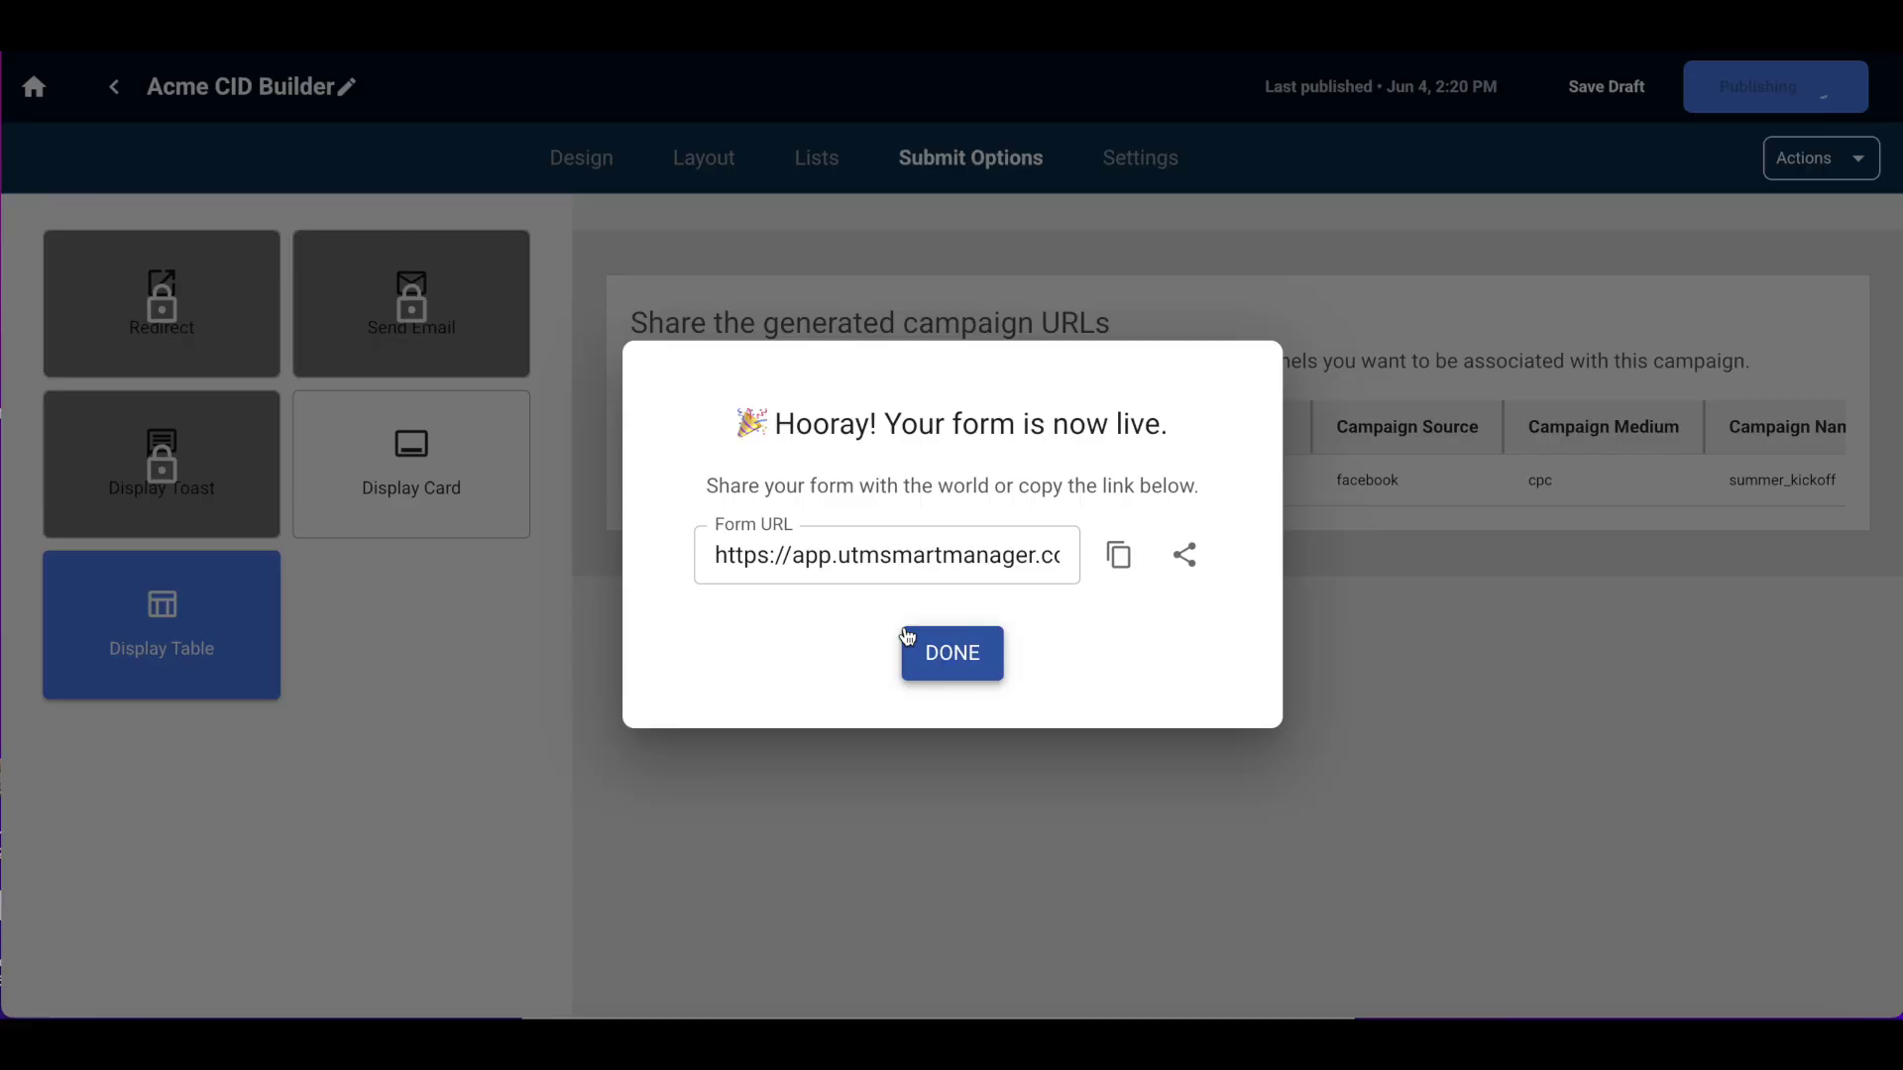
click(925, 646)
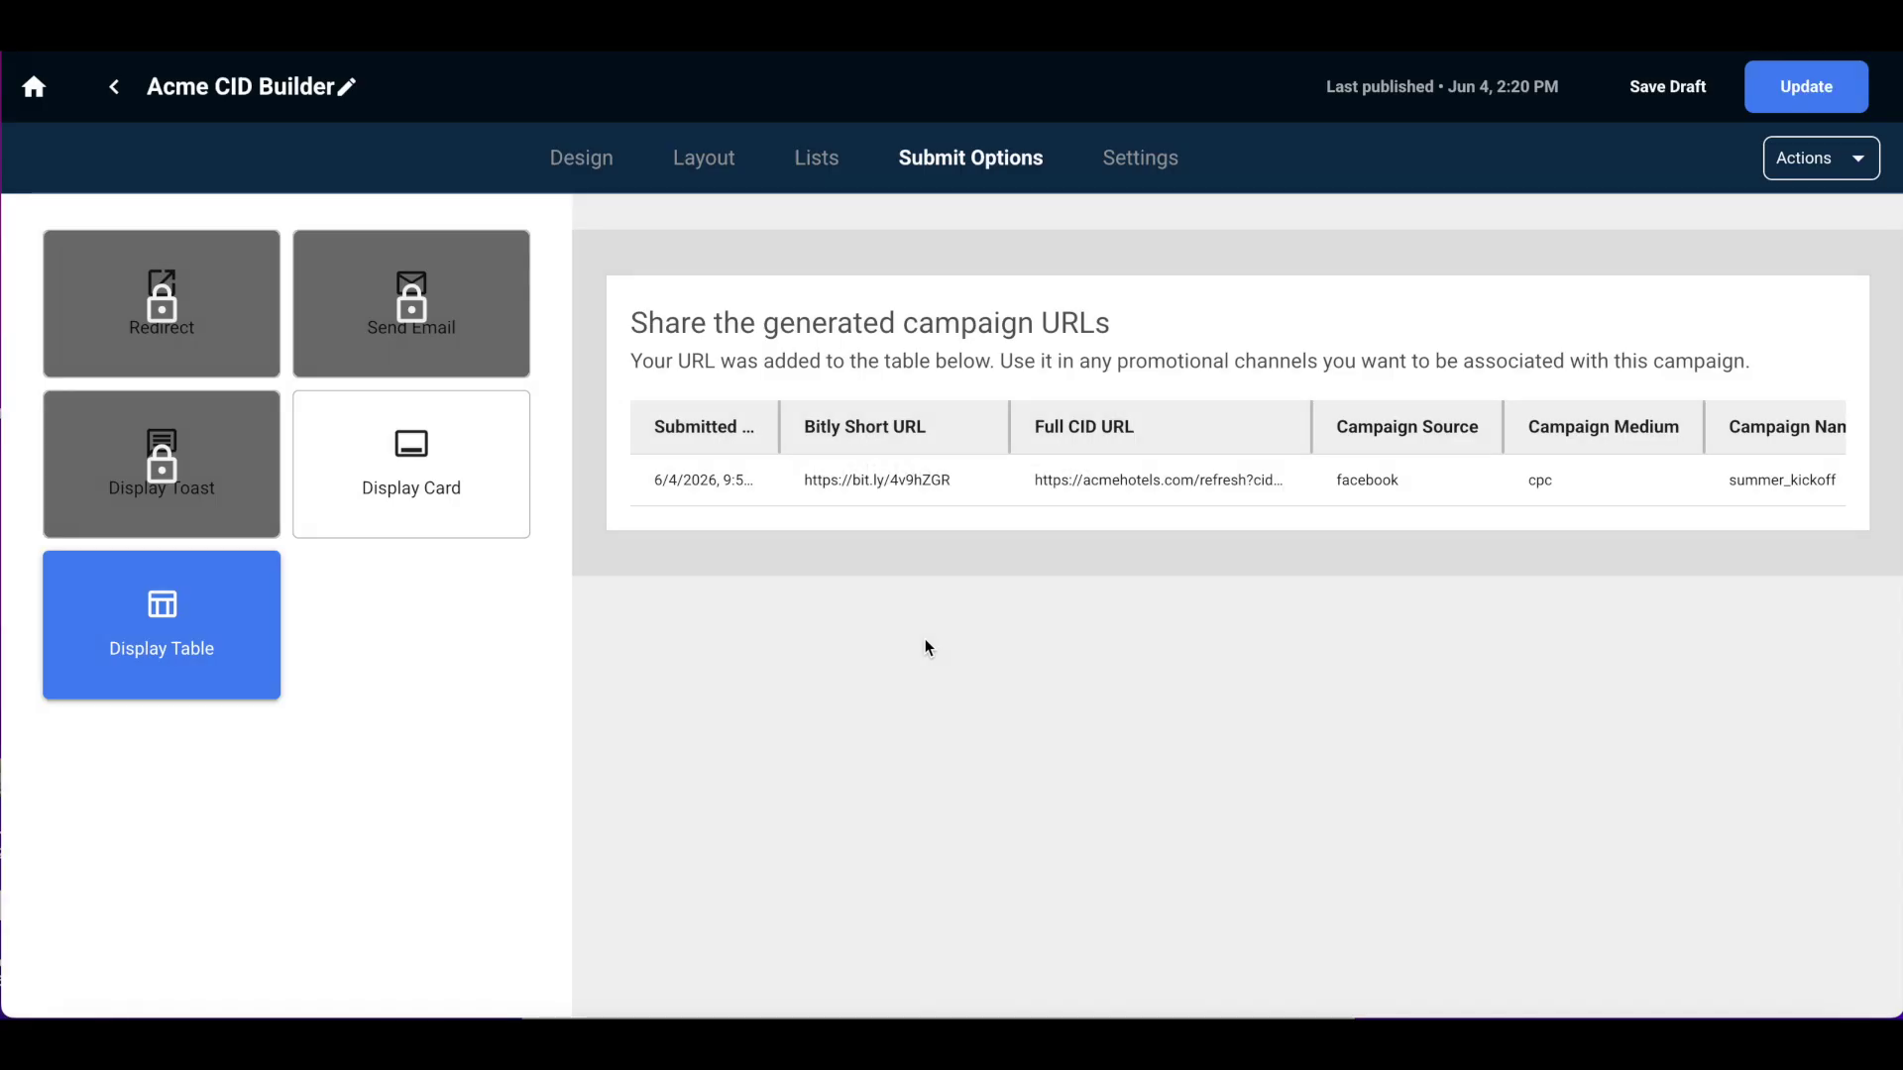
click(36, 89)
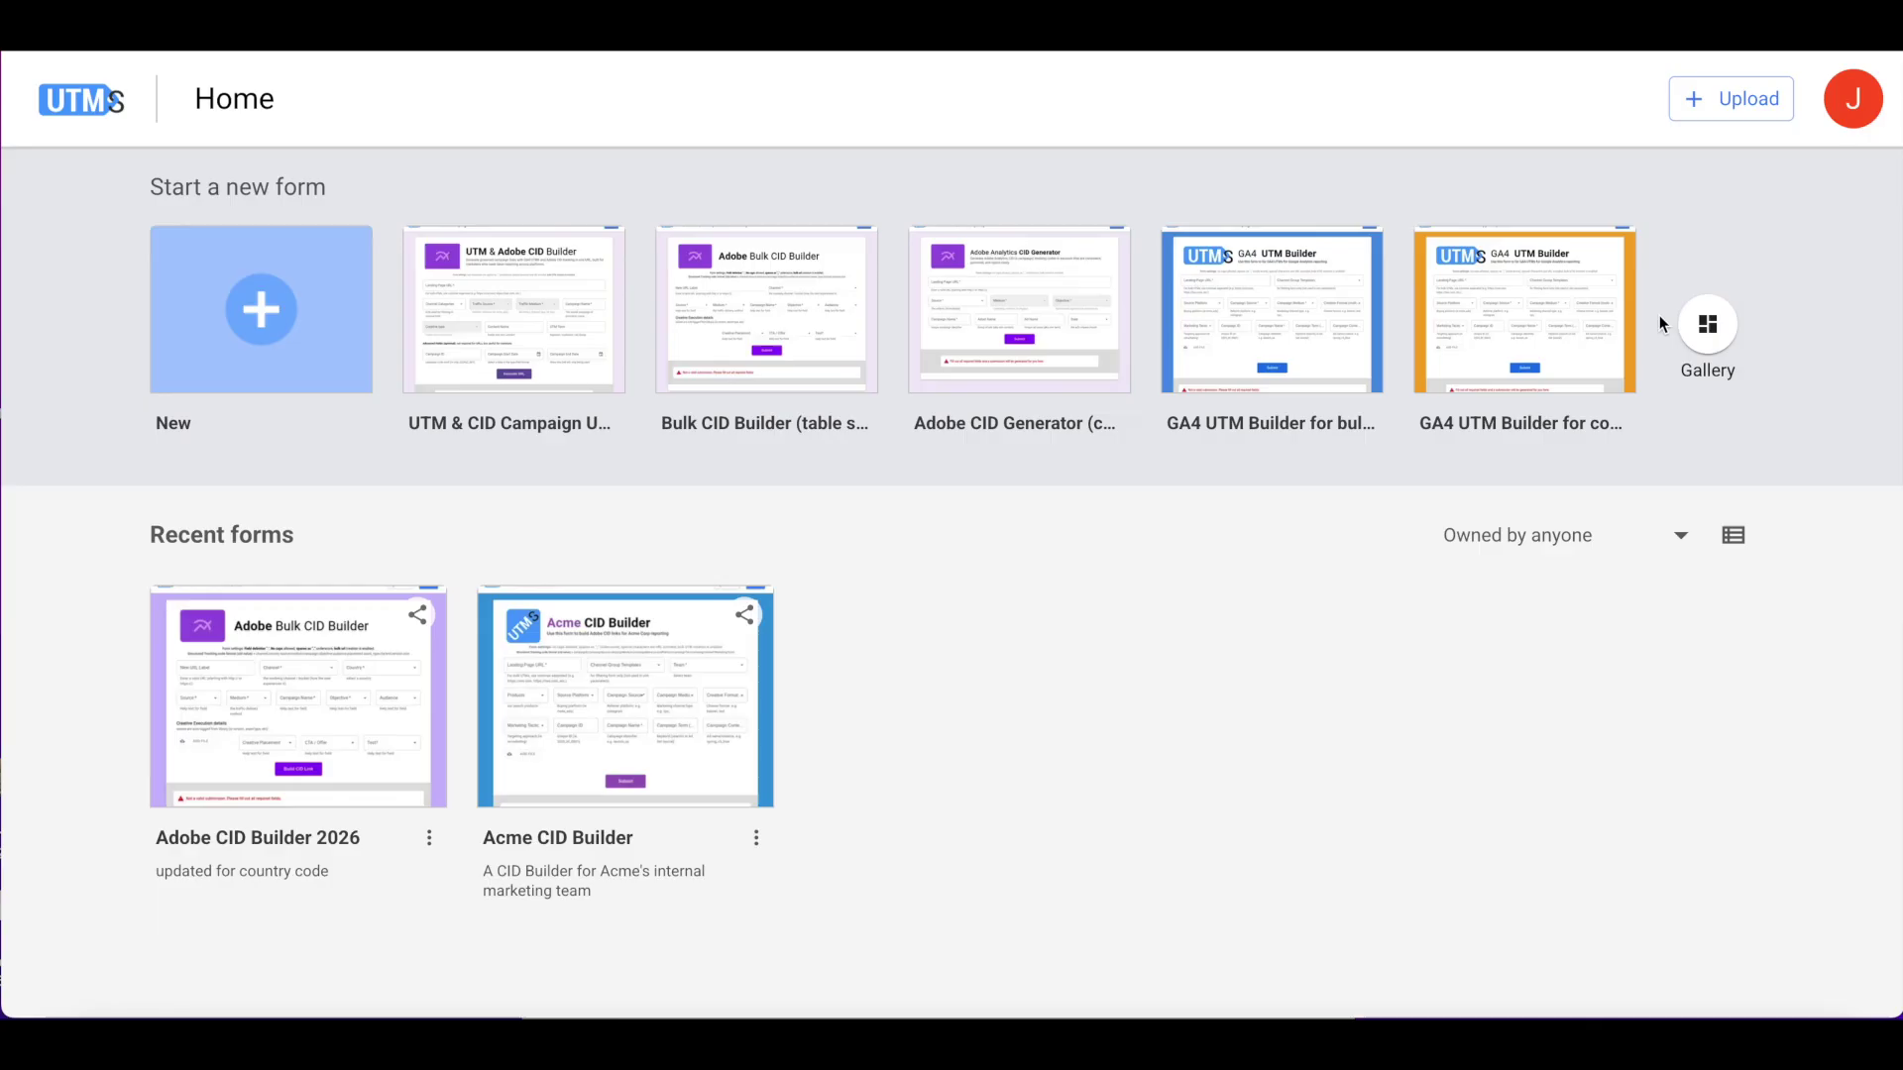
Look through the form gallery and the options available for the Acme CID Builder.
click(1724, 322)
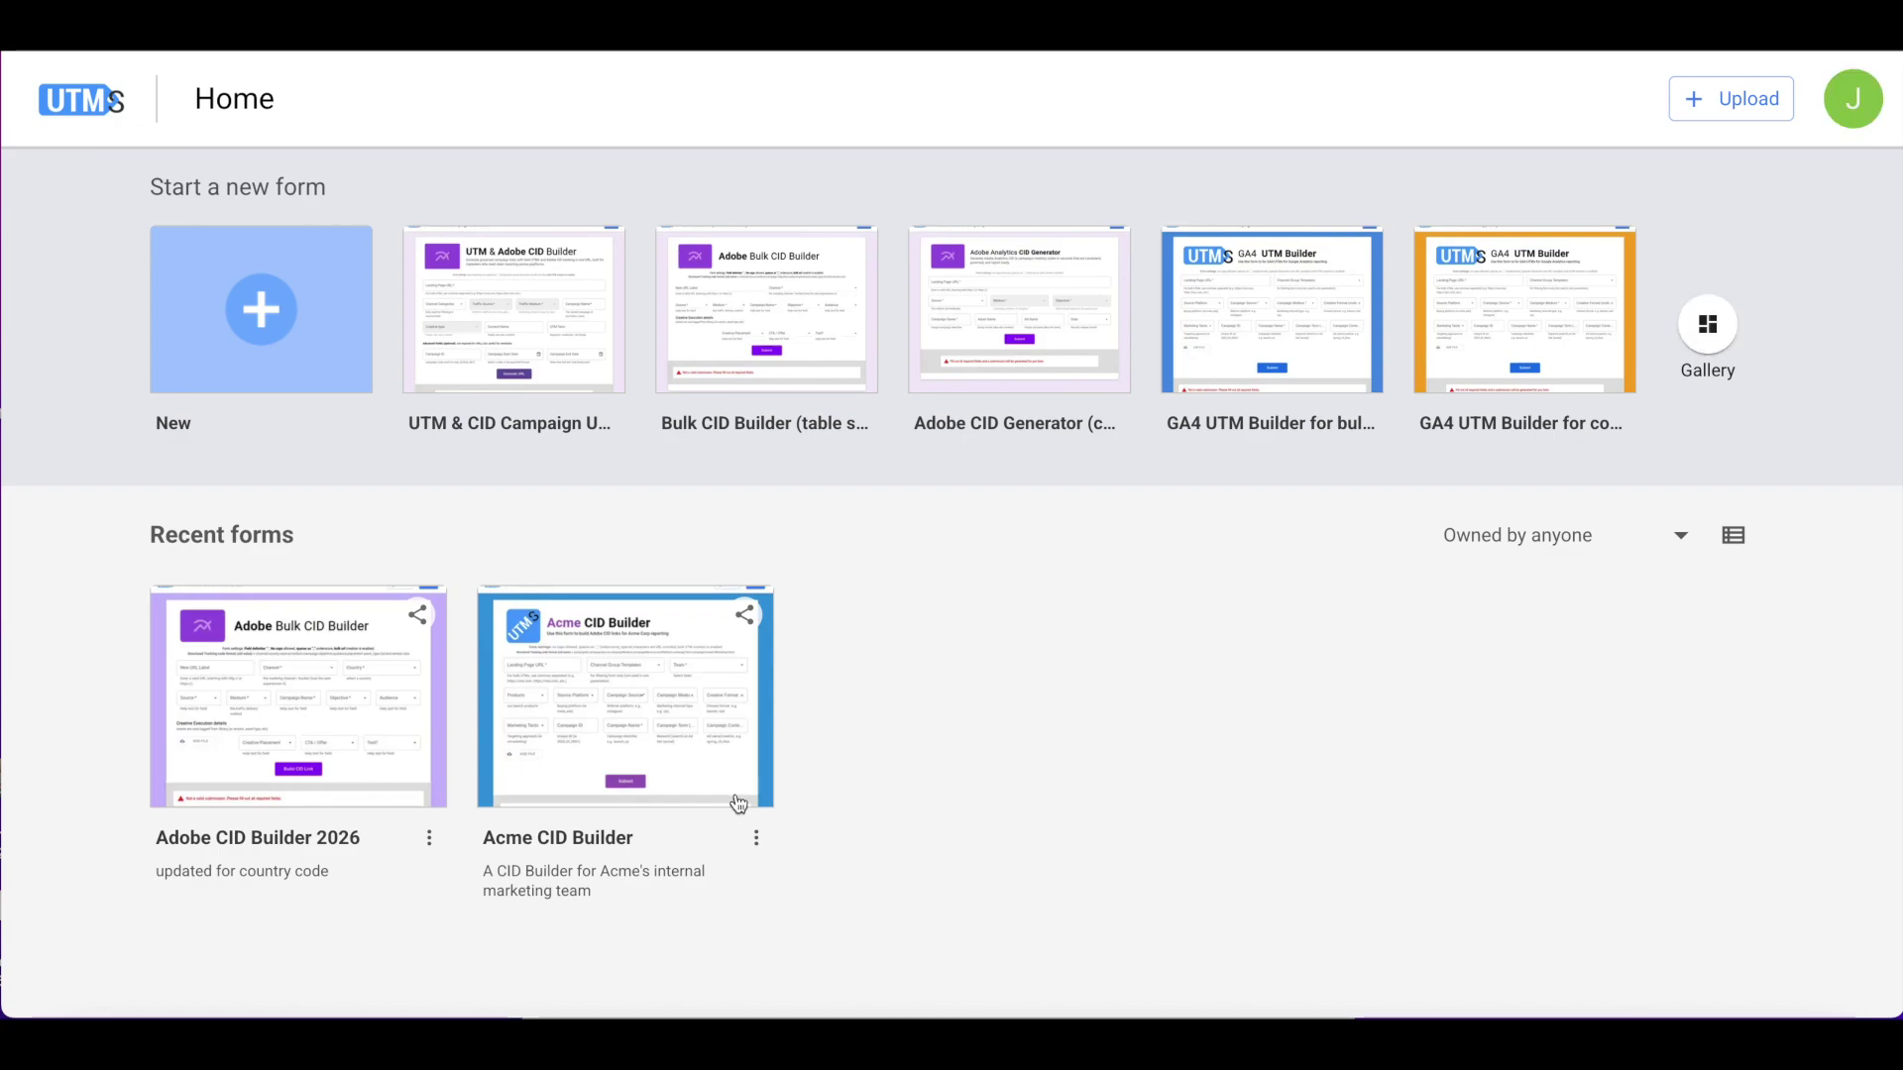
click(756, 839)
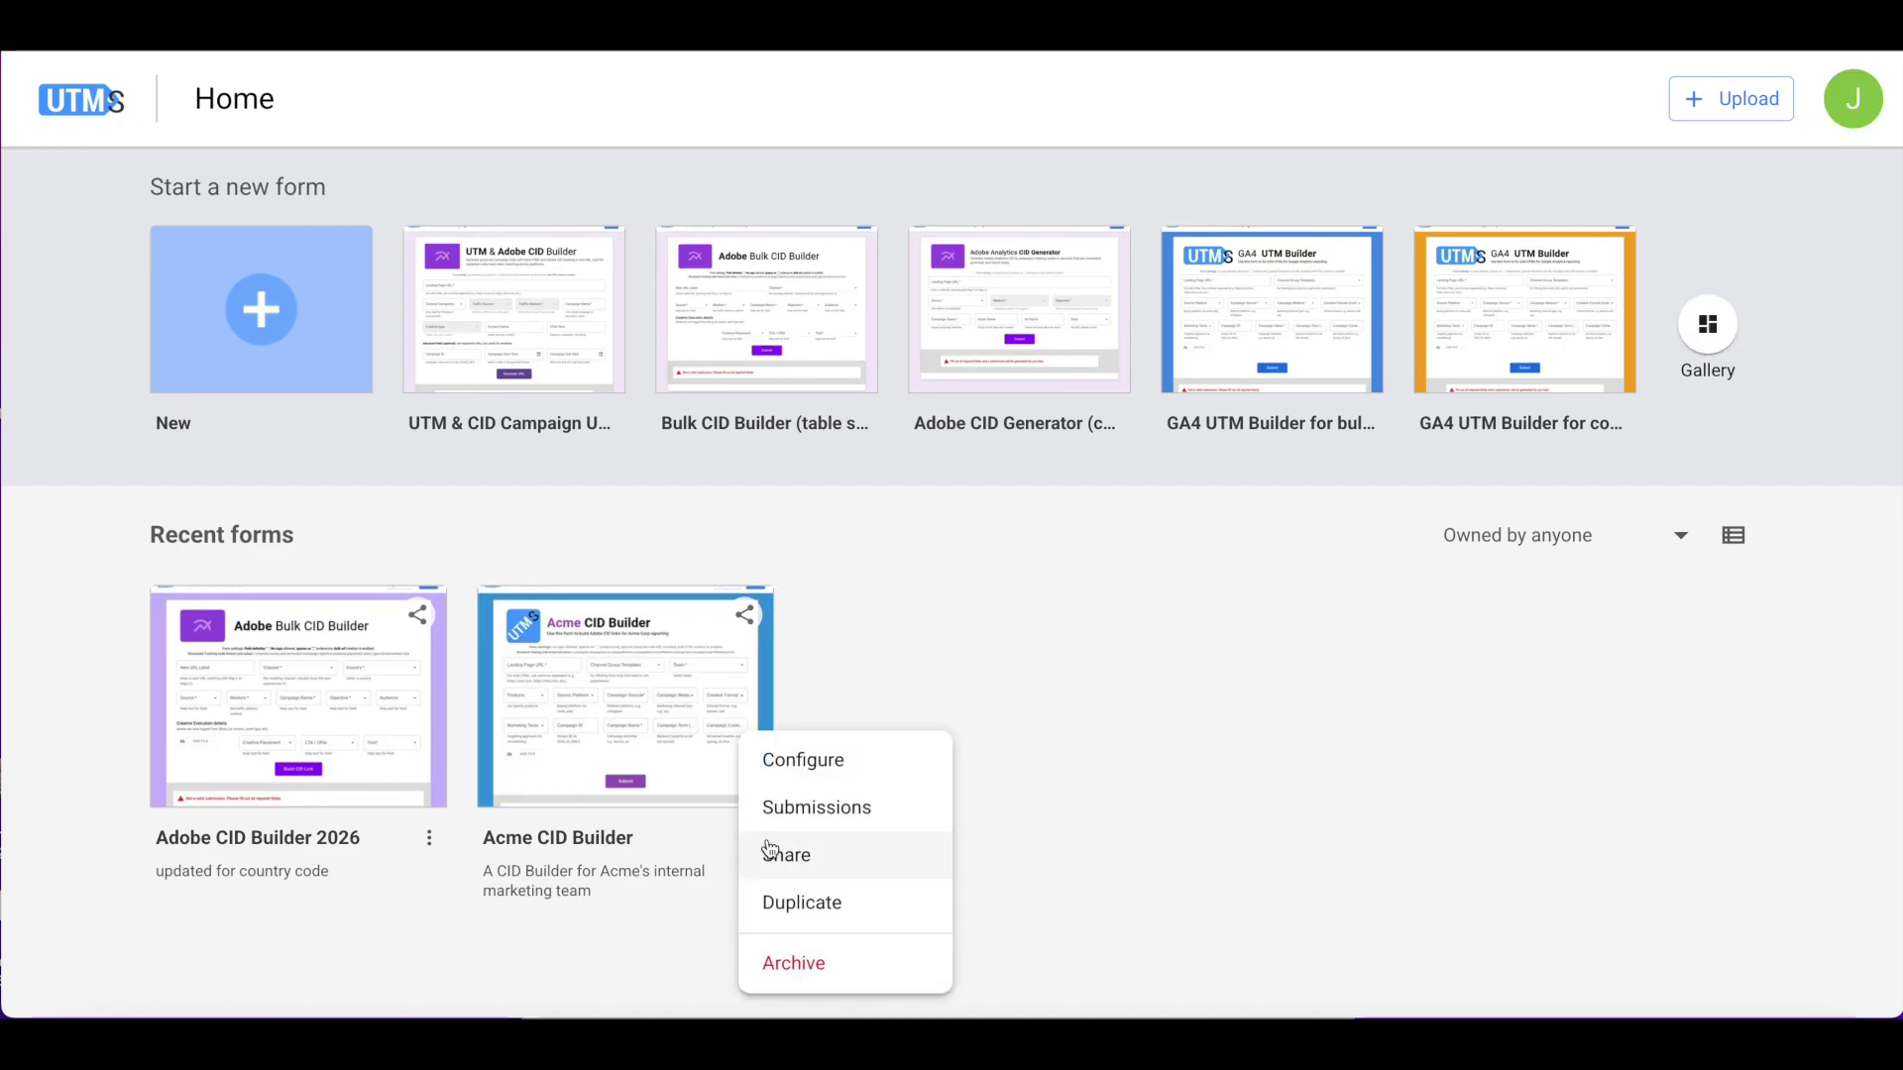
click(1031, 628)
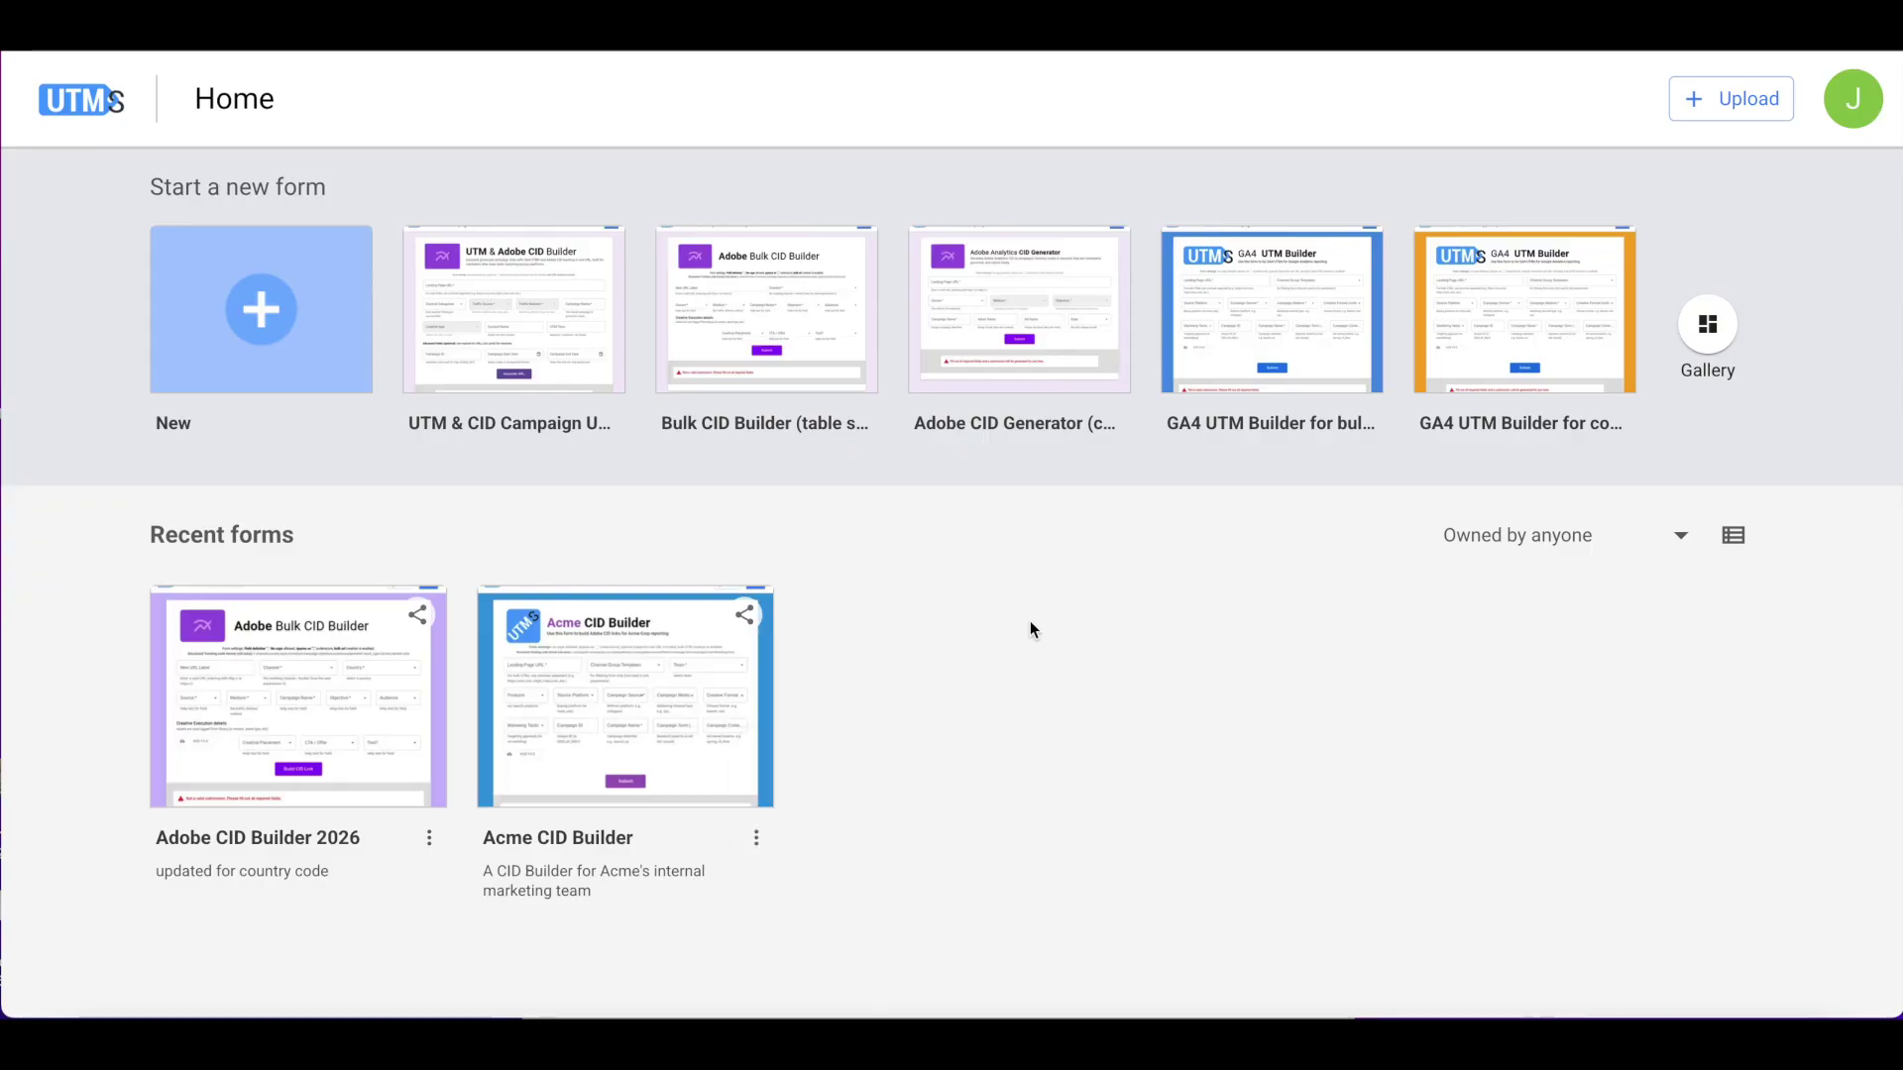
click(756, 838)
click(607, 711)
click(627, 699)
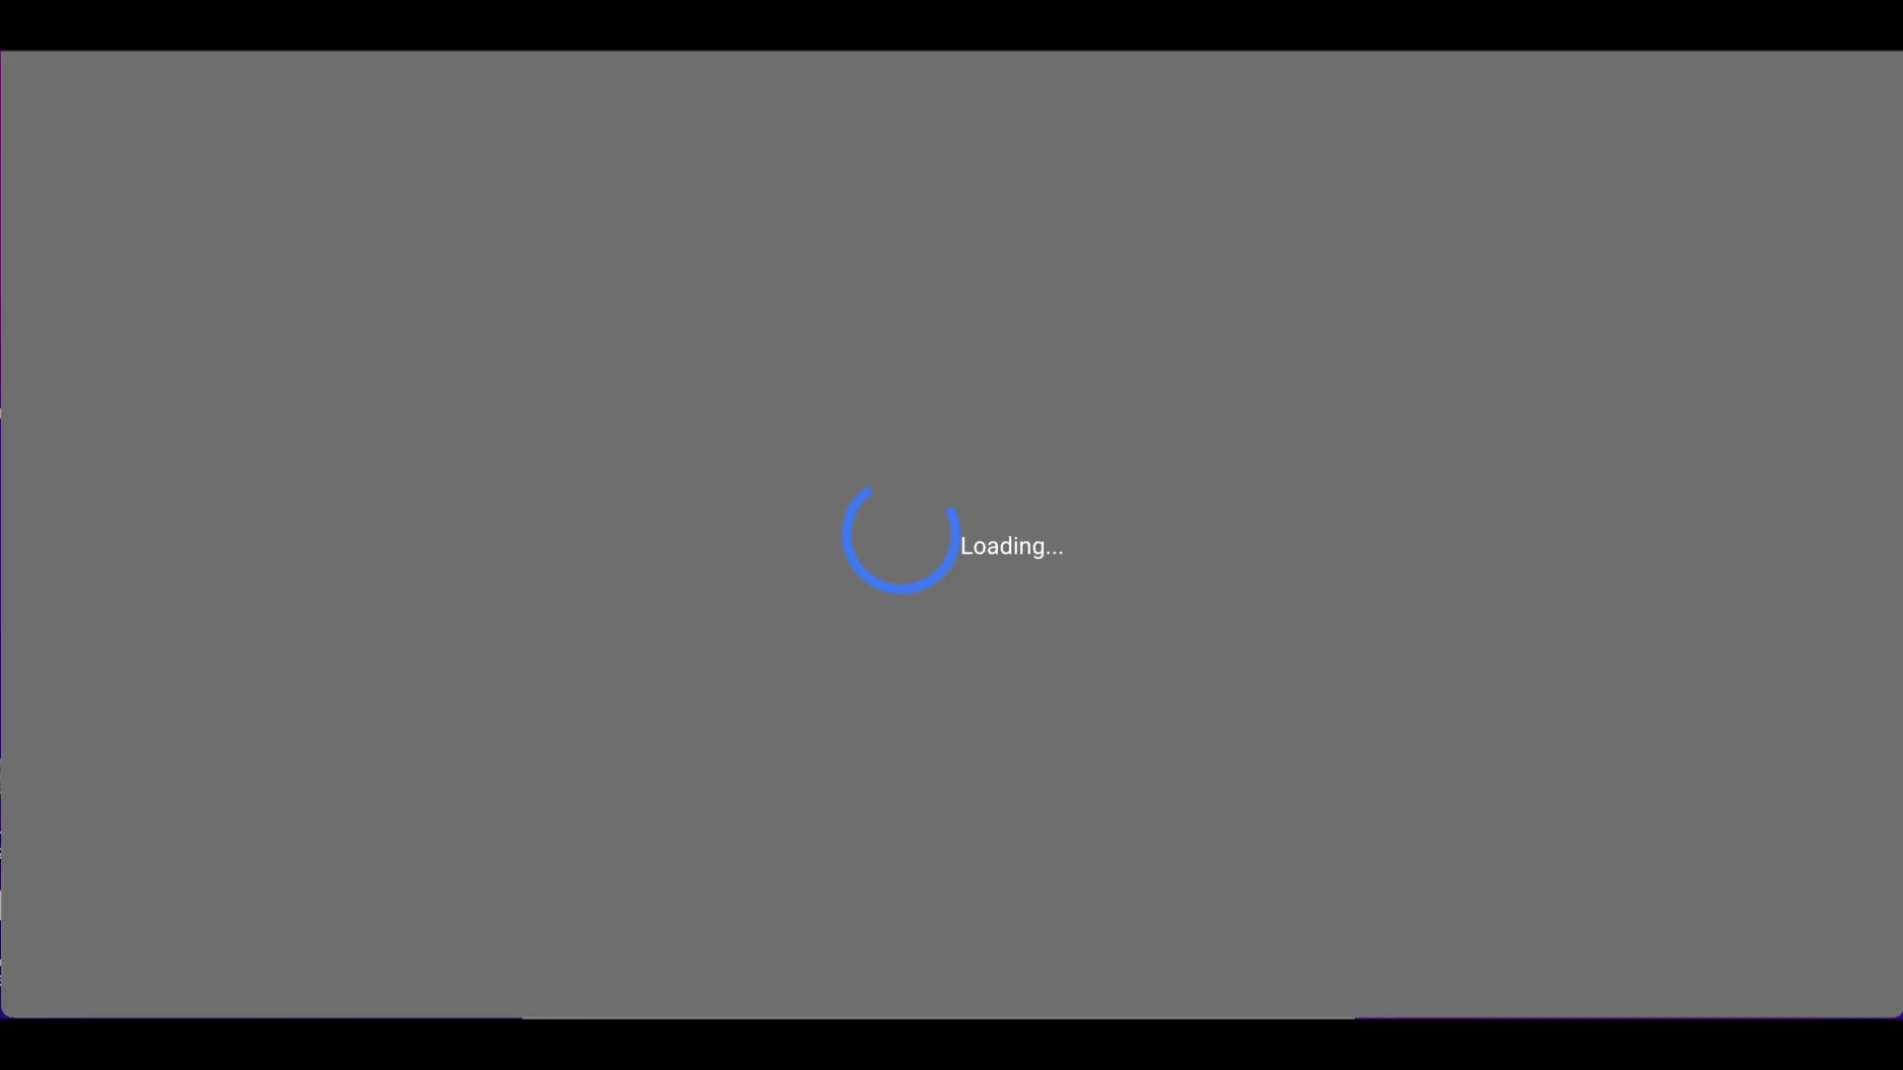
click(420, 546)
text(https://utmsma)
key(BackSpace)
text(utmsmartmanager.com)
click(842, 545)
click(837, 748)
click(1328, 546)
click(1288, 749)
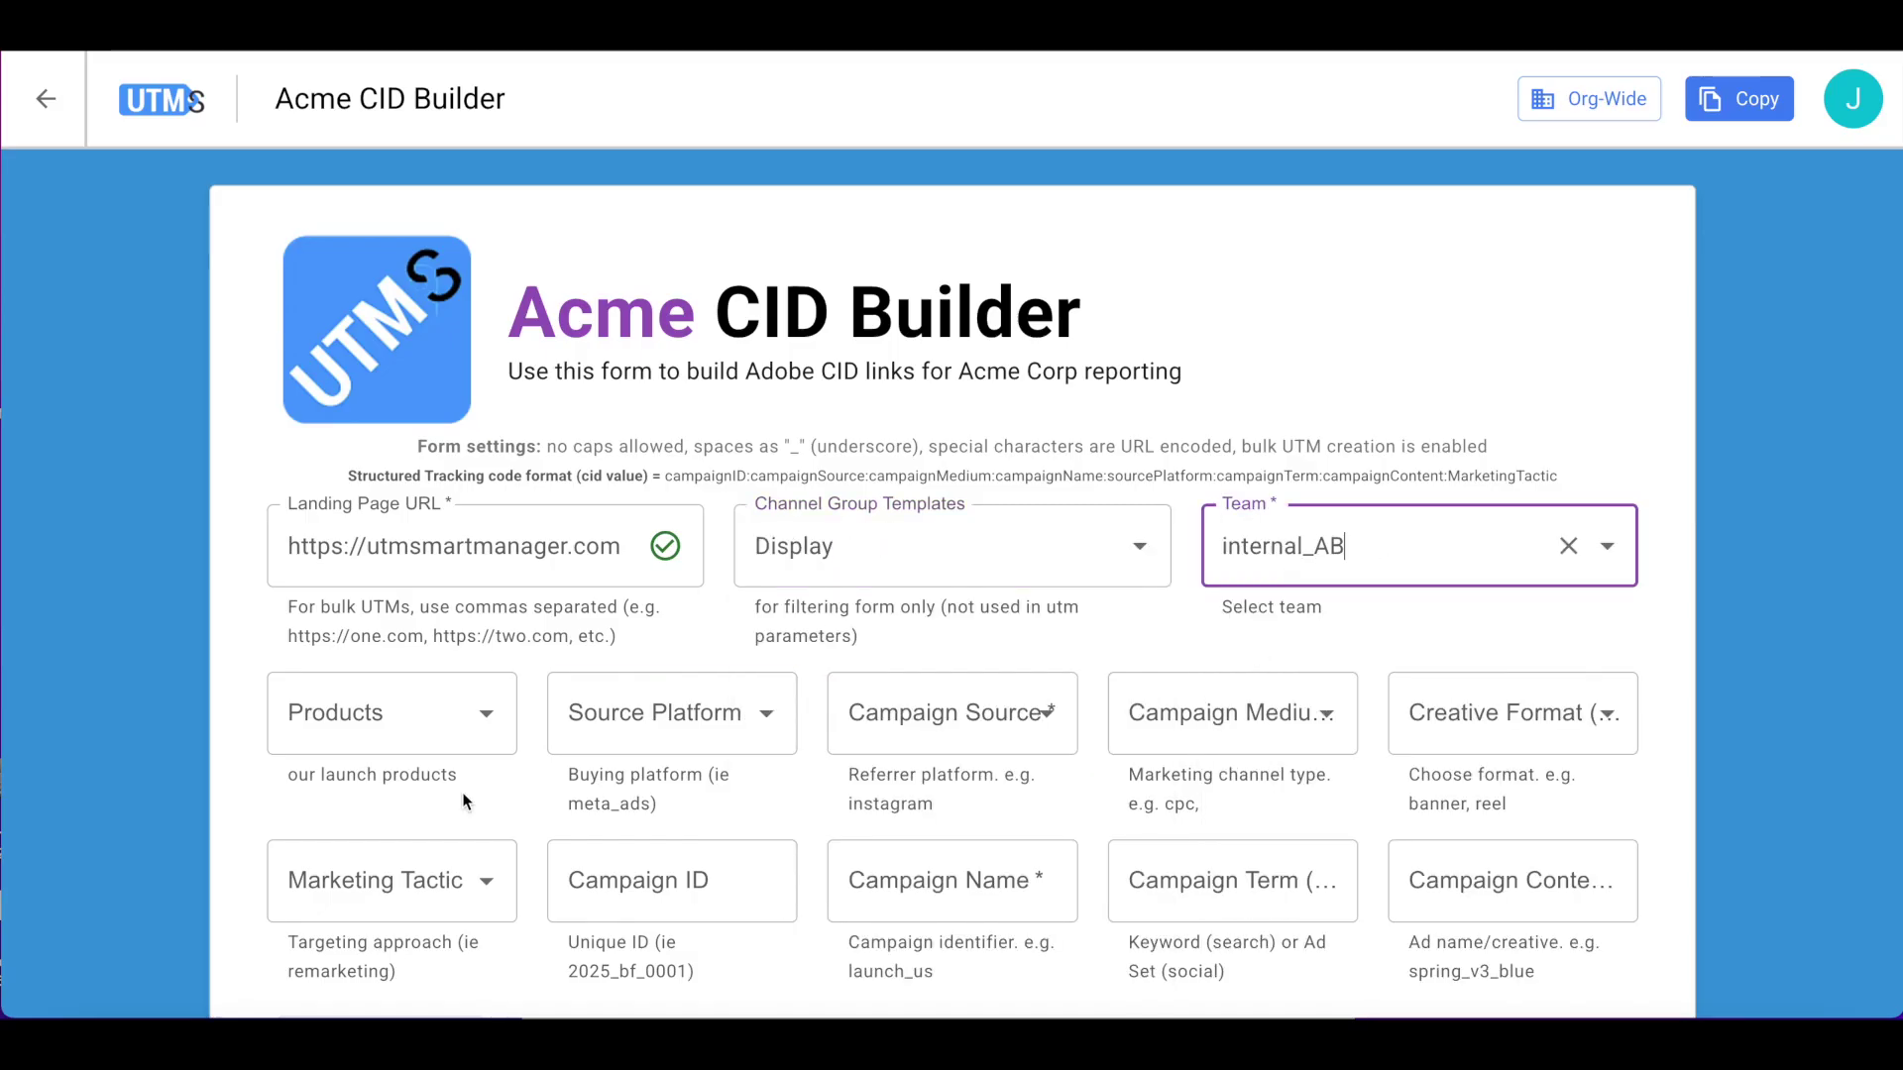
Choose product nikes, source platform Meta Ads, campaign source facebook and campaign medium cpc.
click(397, 714)
click(376, 798)
click(635, 712)
click(670, 405)
click(932, 712)
click(941, 460)
click(1209, 713)
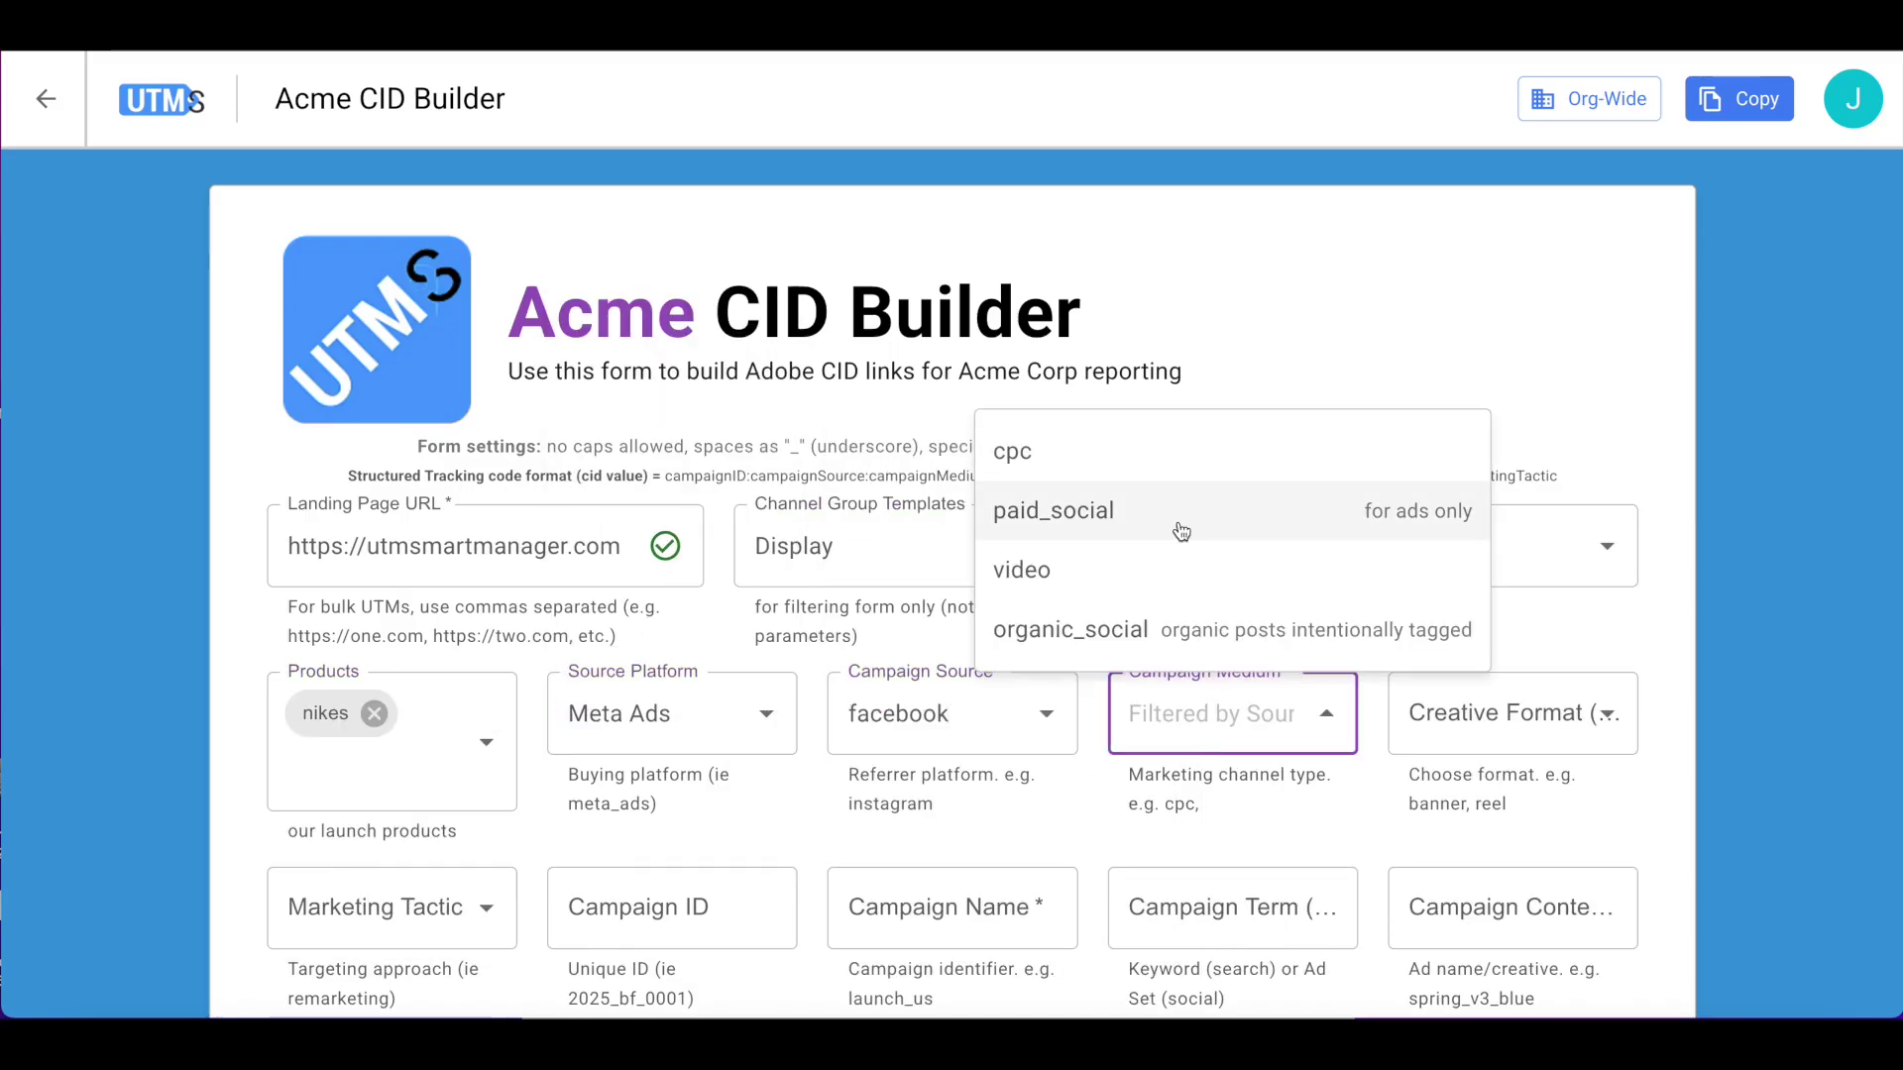
click(1012, 451)
Set the creative format to static and the marketing tactic to awareness.
click(1506, 713)
click(1431, 794)
scroll(1431, 794, down, 2)
click(391, 723)
click(430, 416)
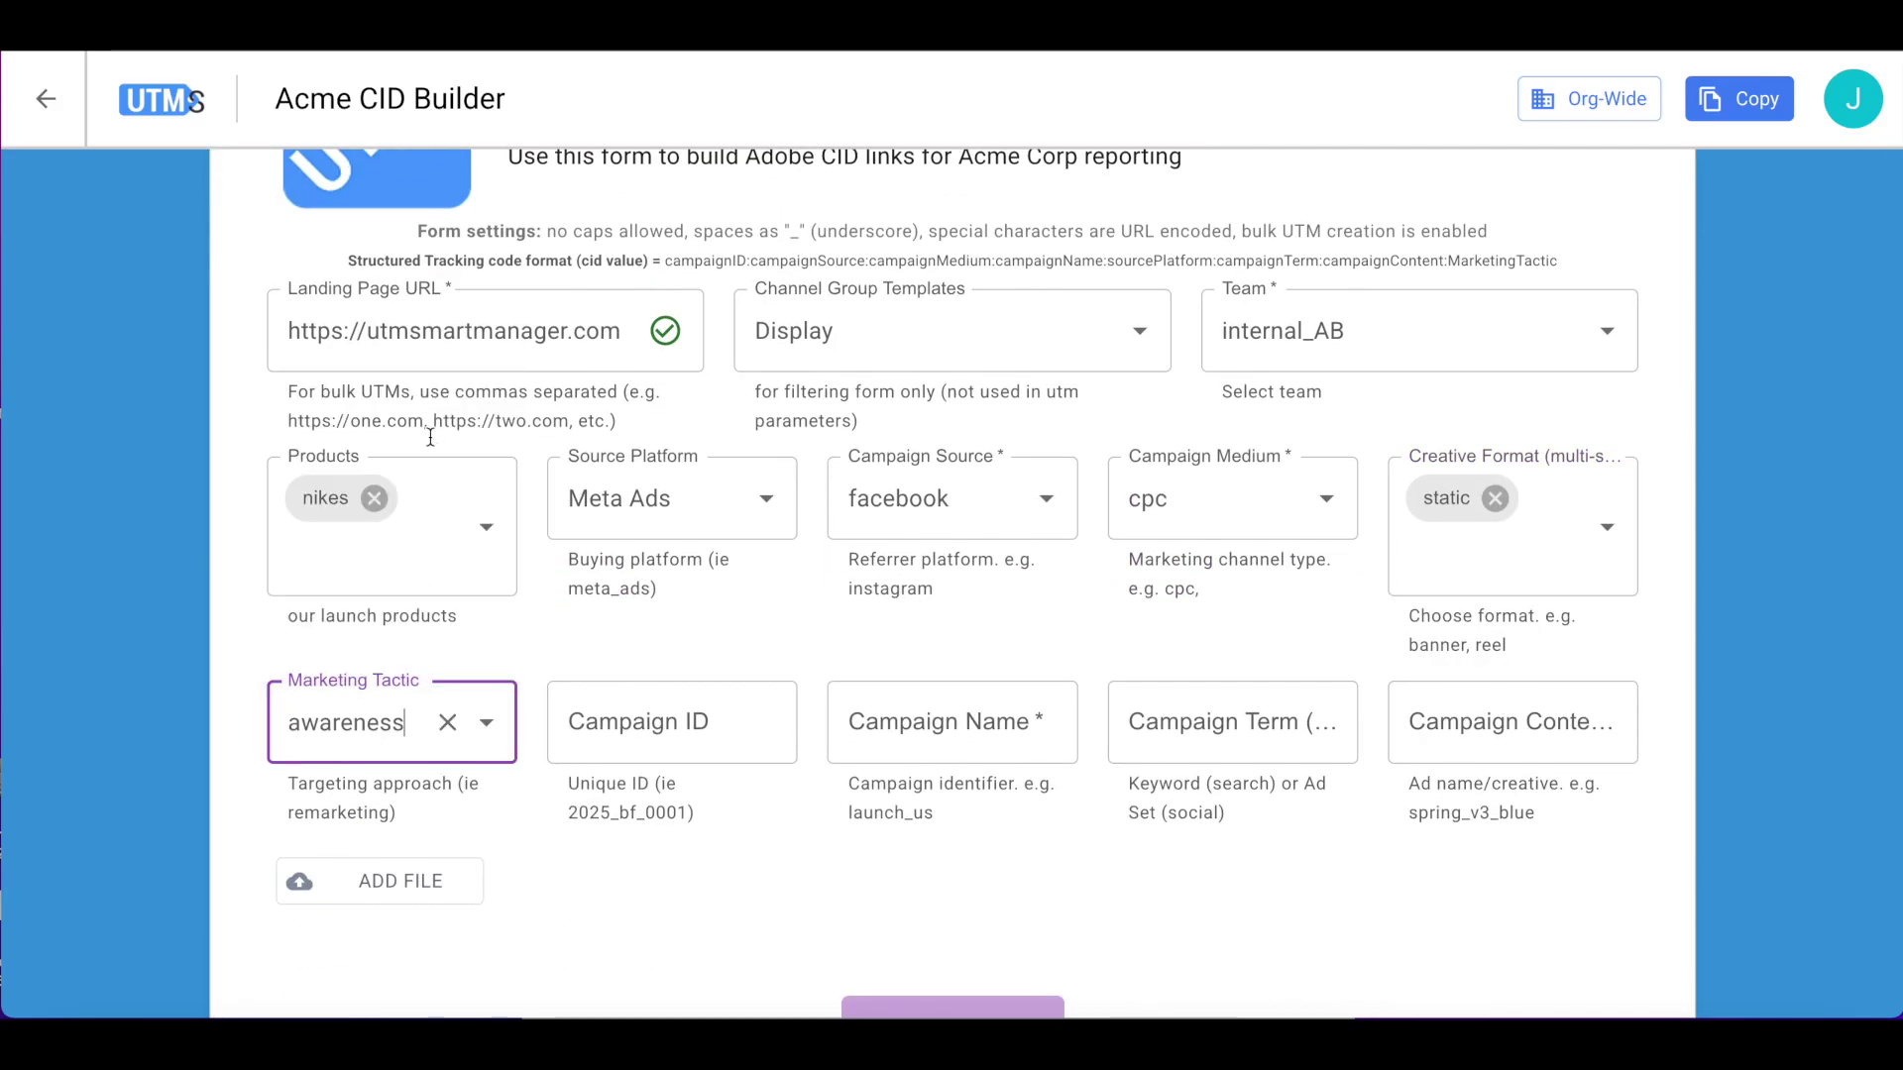
Enter 2026-01-23 as the Campaign ID and newacme_campaign as the Campaign Name.
click(688, 718)
text(2026-)
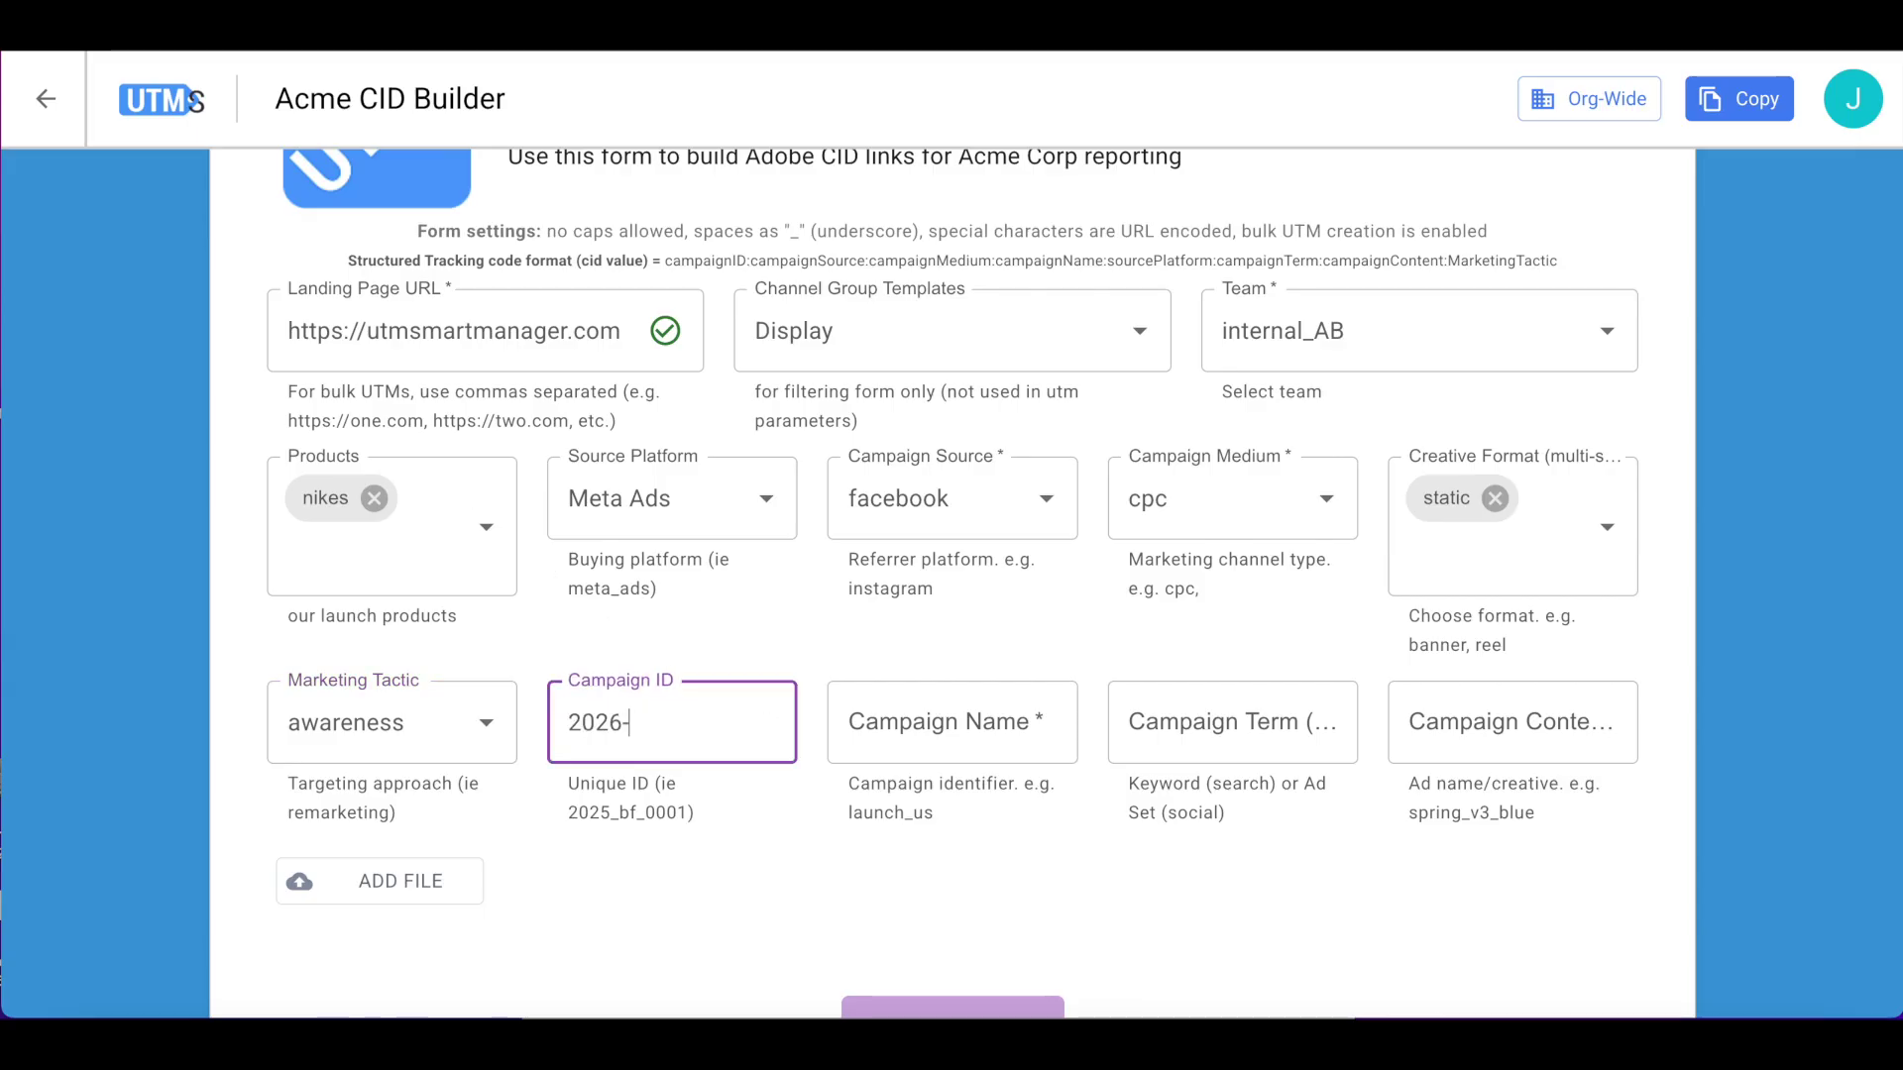
text(01-23)
click(922, 740)
text(newc)
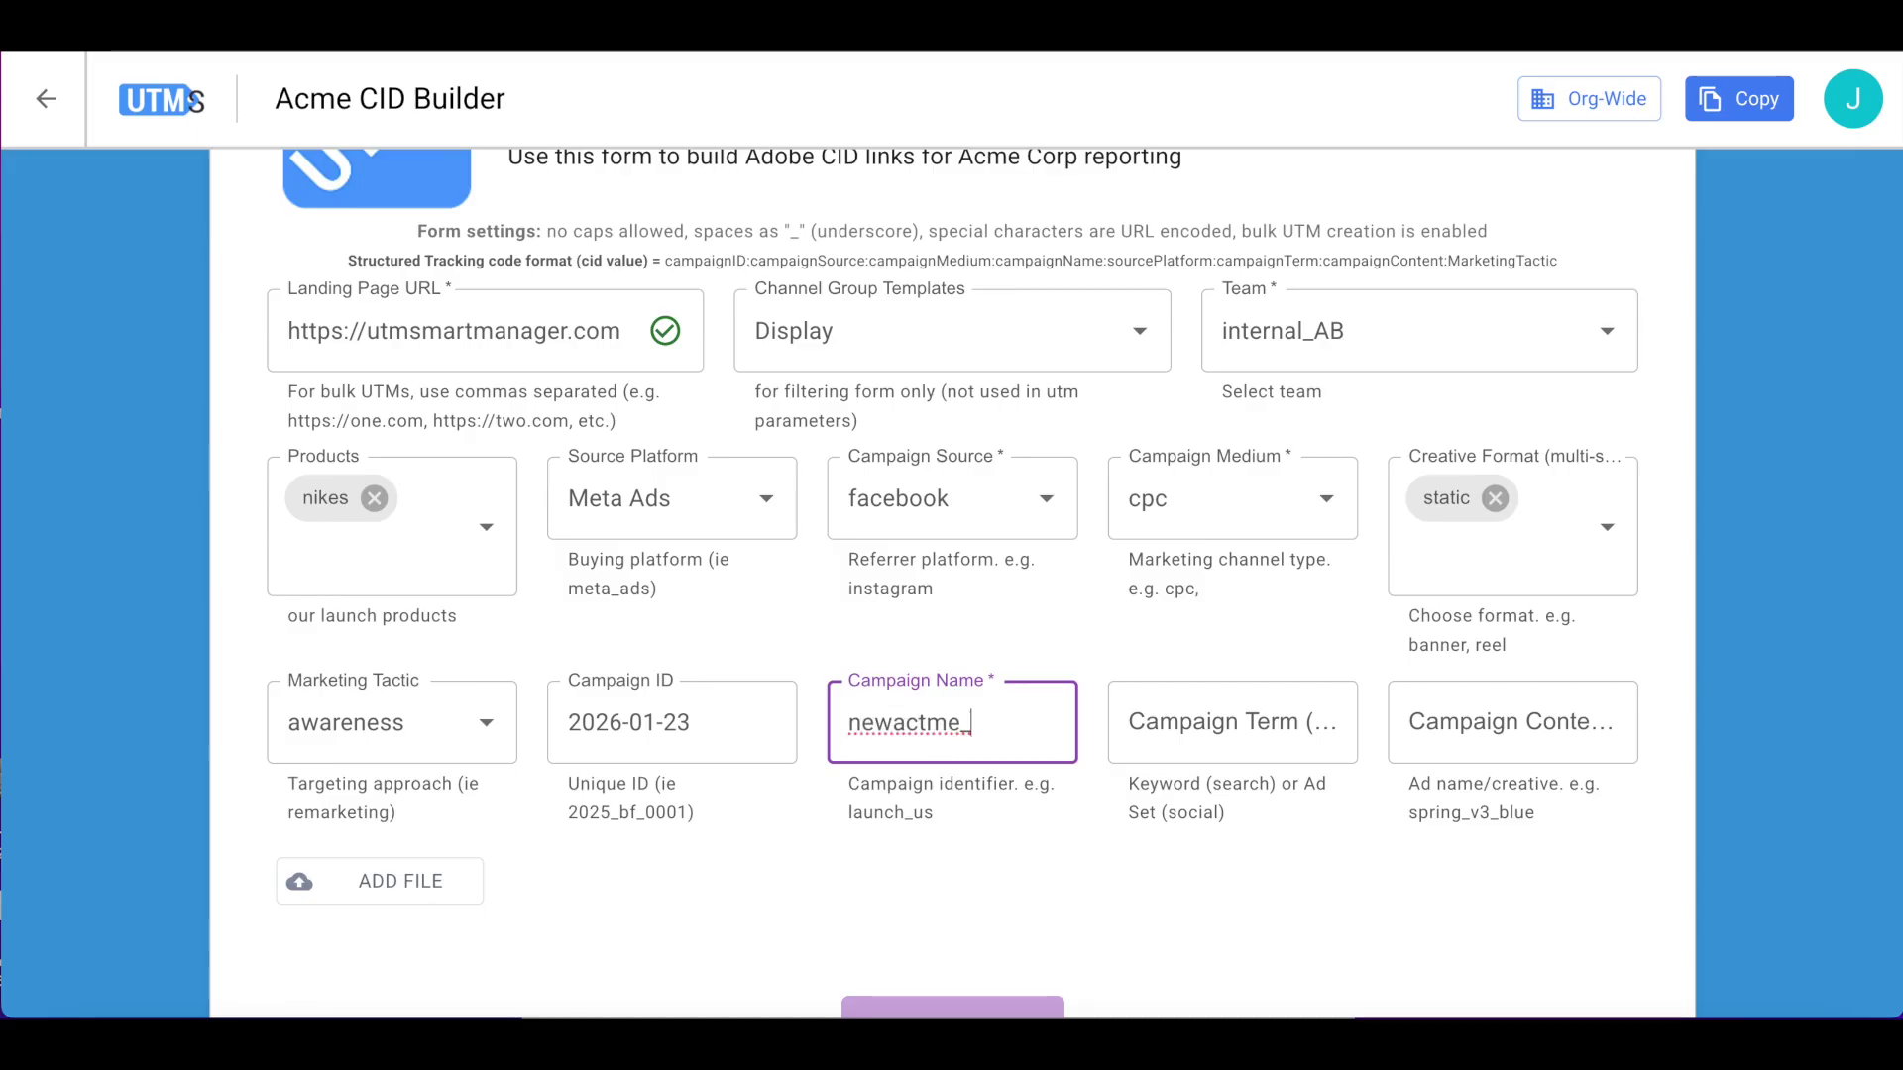
text(campaign)
Enter new_term as the Campaign Term and summer as the Campaign Content.
key(Tab)
text(new_term)
key(Tab)
text(fashi)
key(BackSpace)
key(BackSpace)
key(BackSpace)
key(BackSpace)
key(BackSpace)
text(summer_)
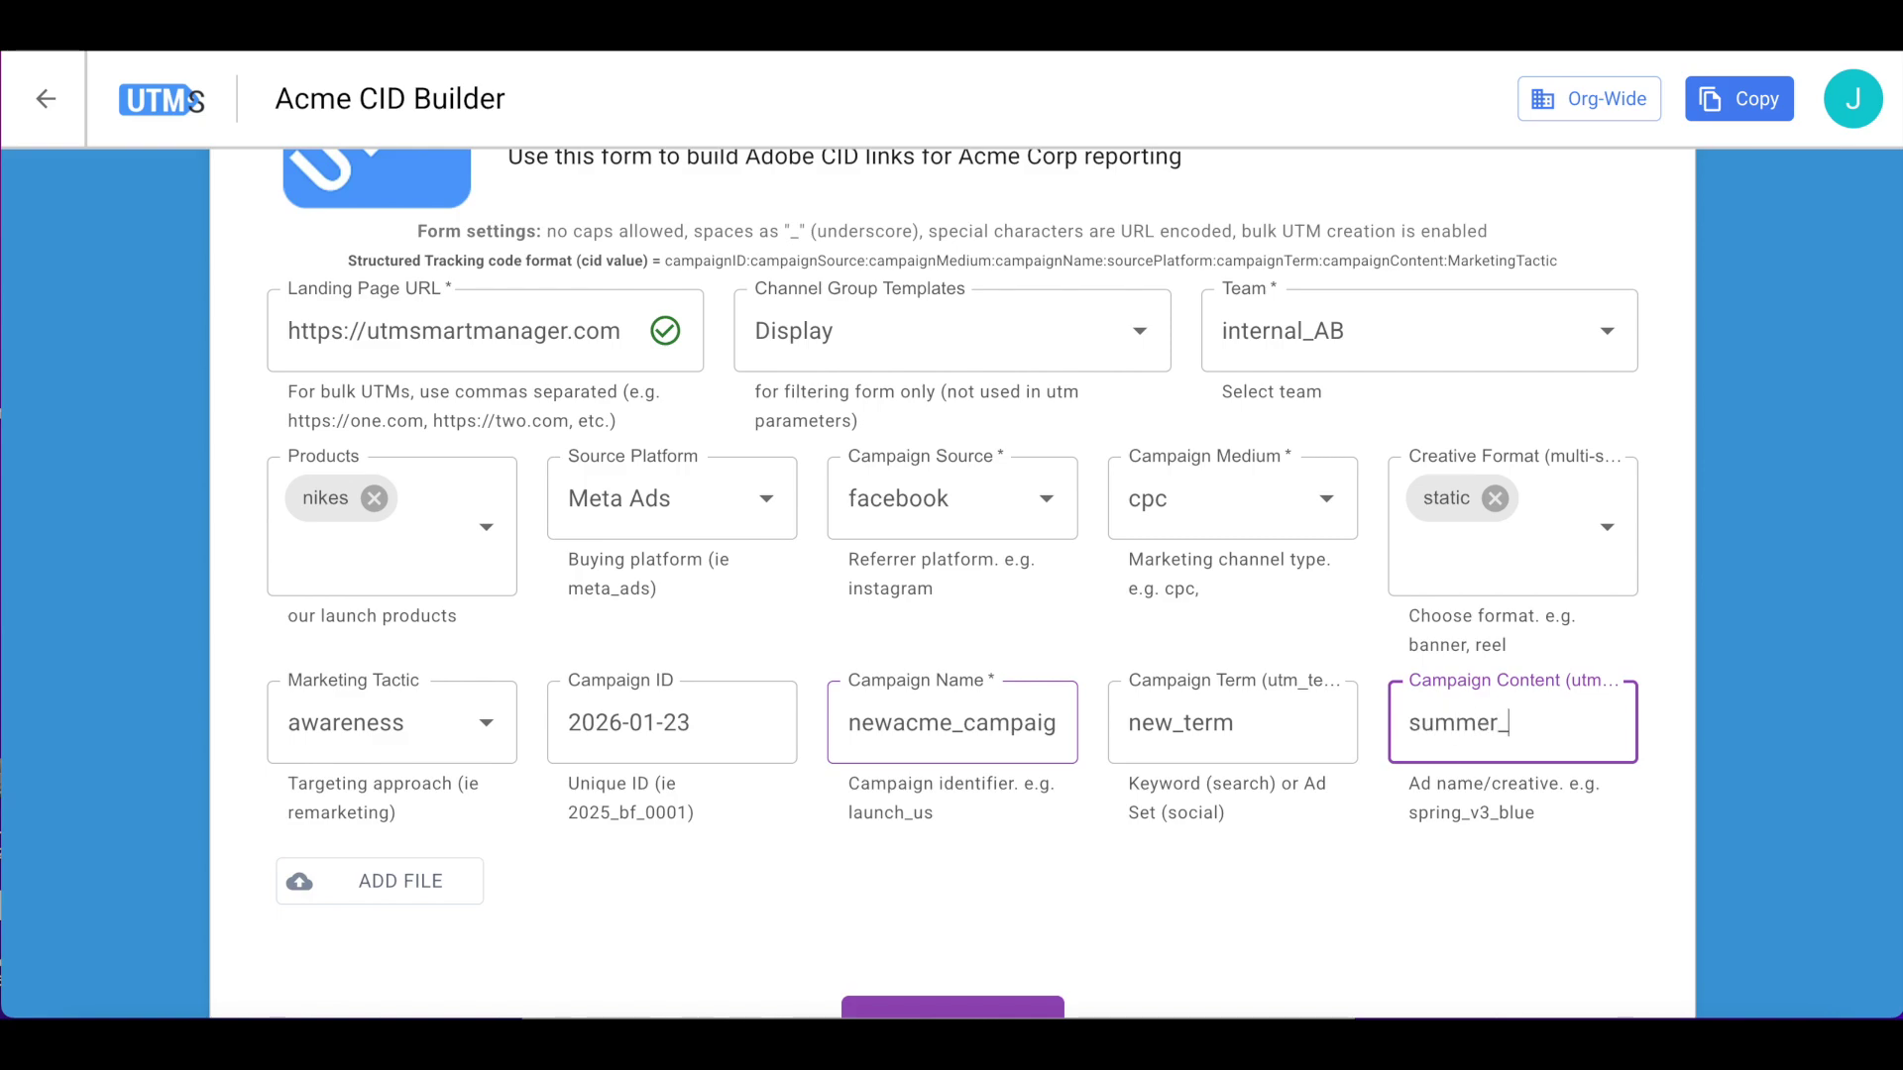
text(feels)
scroll(257, 837, down, 3)
key(BackSpace)
key(BackSpace)
key(BackSpace)
key(BackSpace)
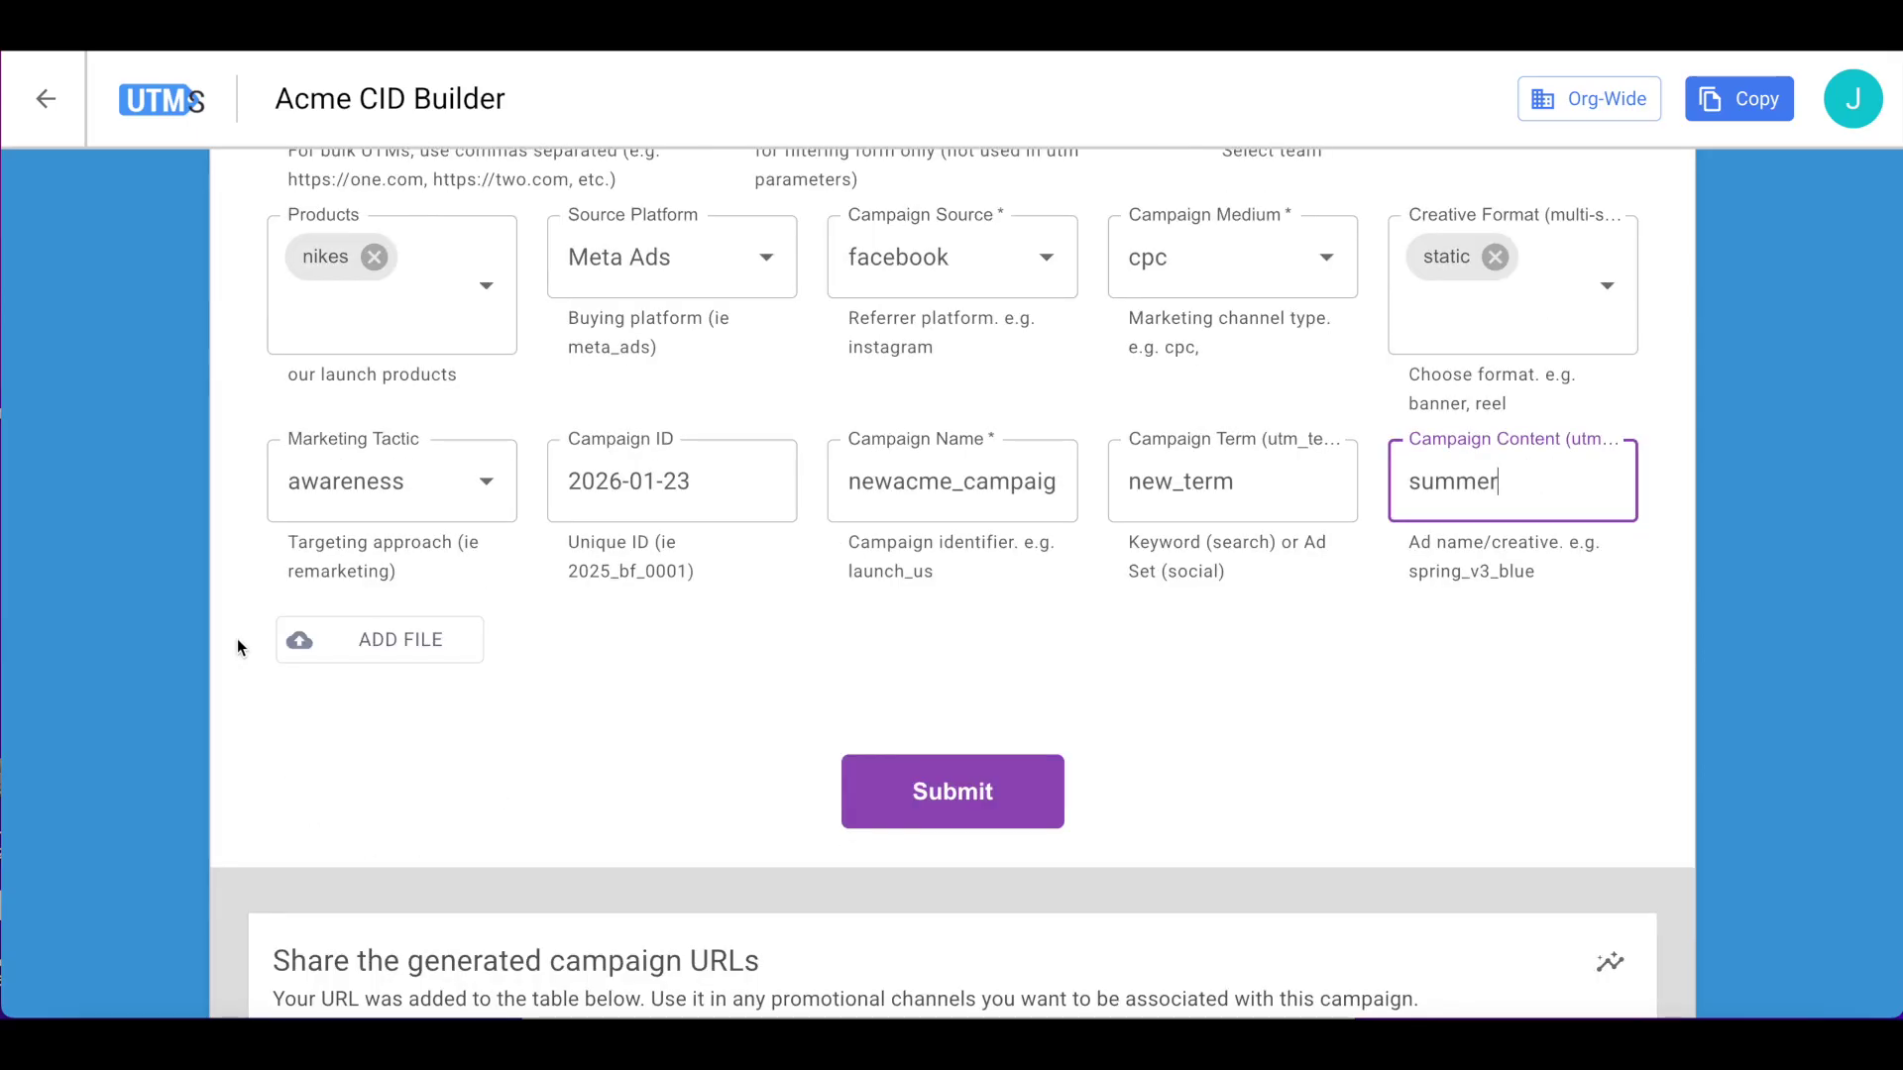
Attach the photo of the woman in a white printed T-shirt from the asset library and submit the form.
click(341, 650)
scroll(341, 650, down, 1)
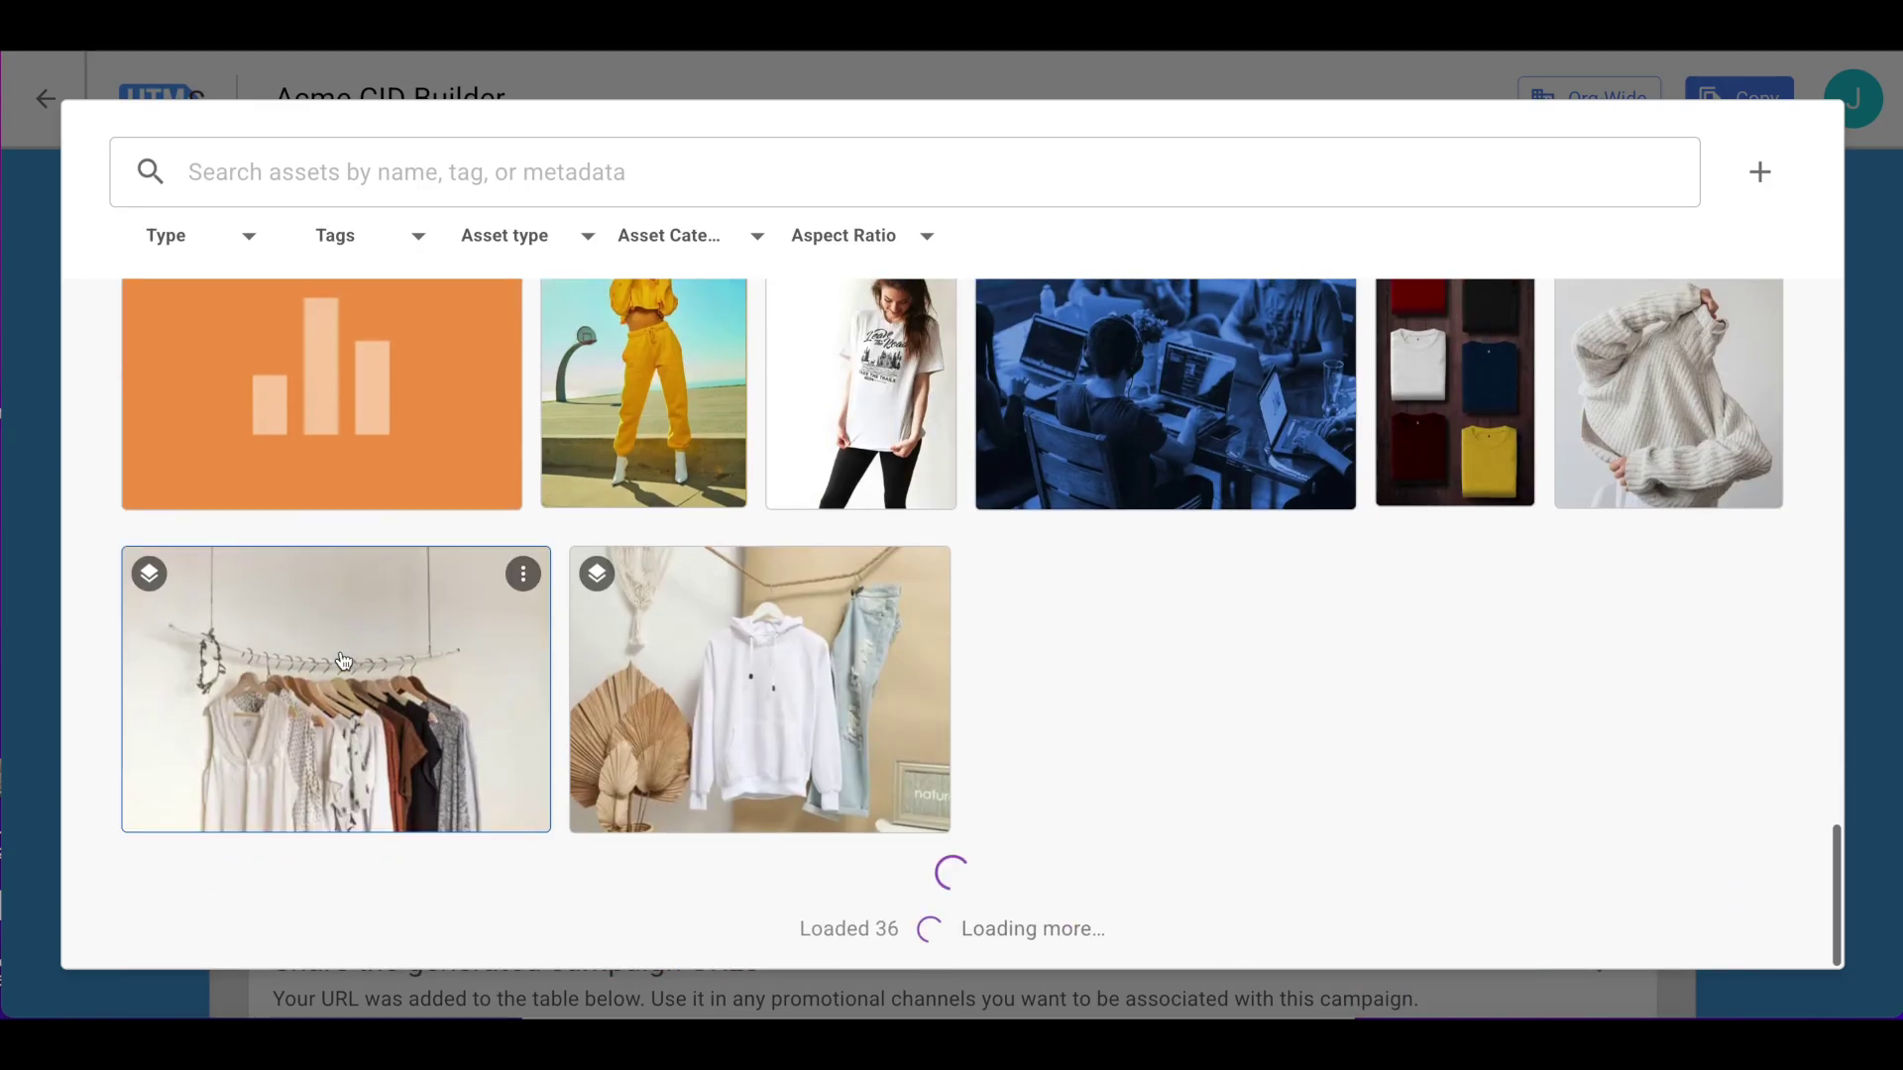
click(856, 403)
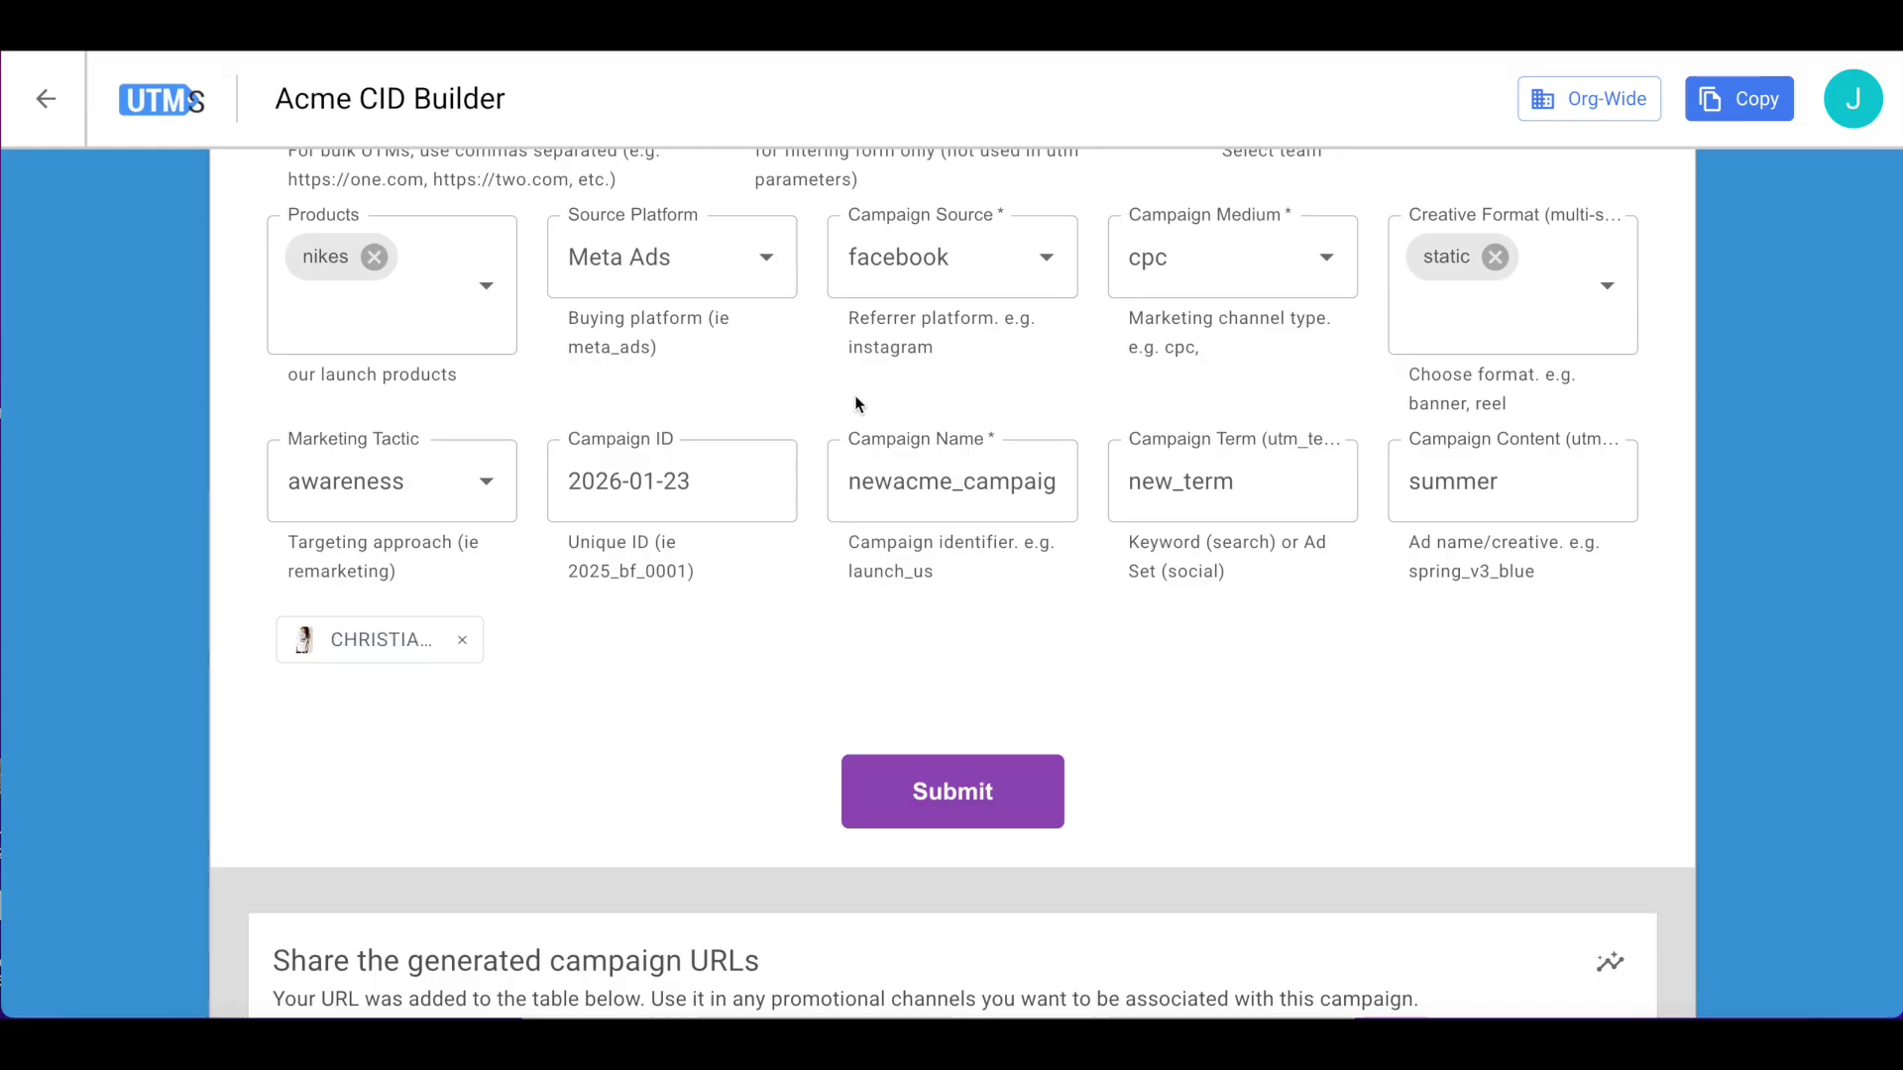
scroll(700, 590, down, 3)
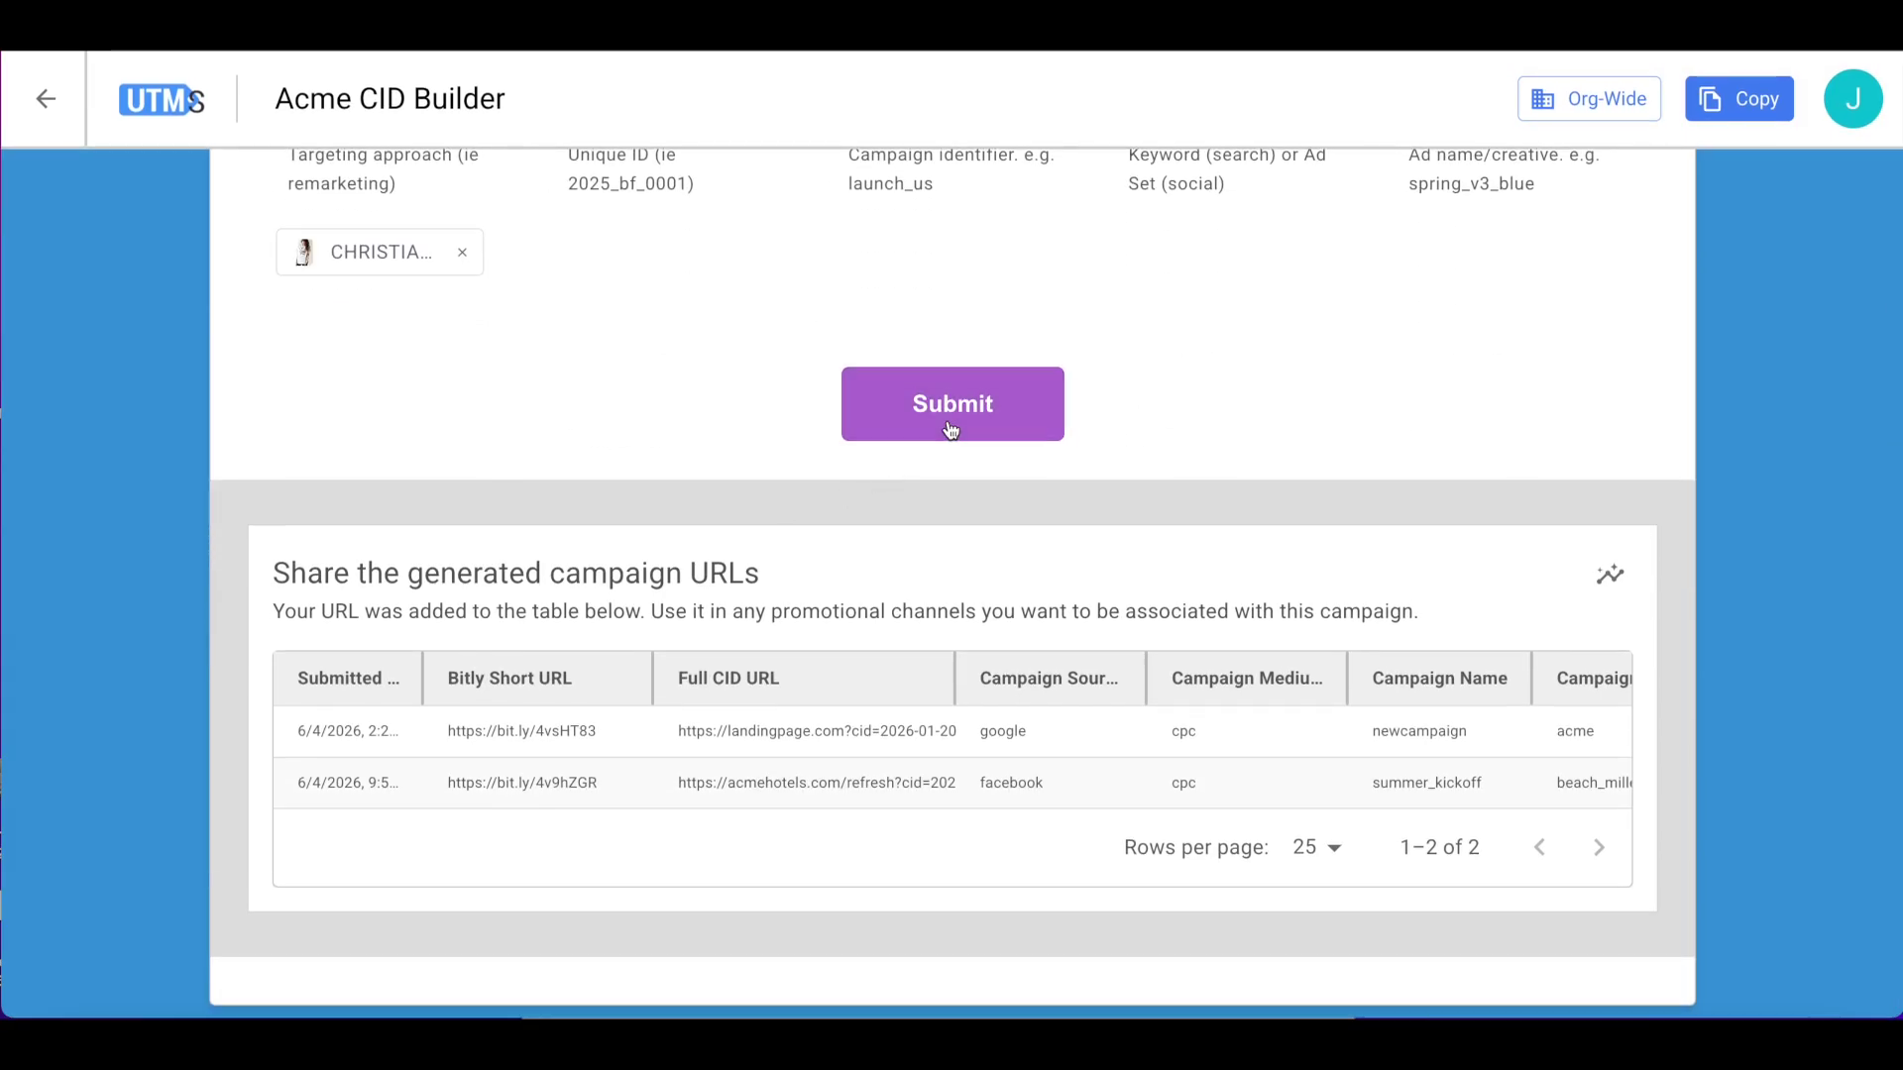
click(950, 428)
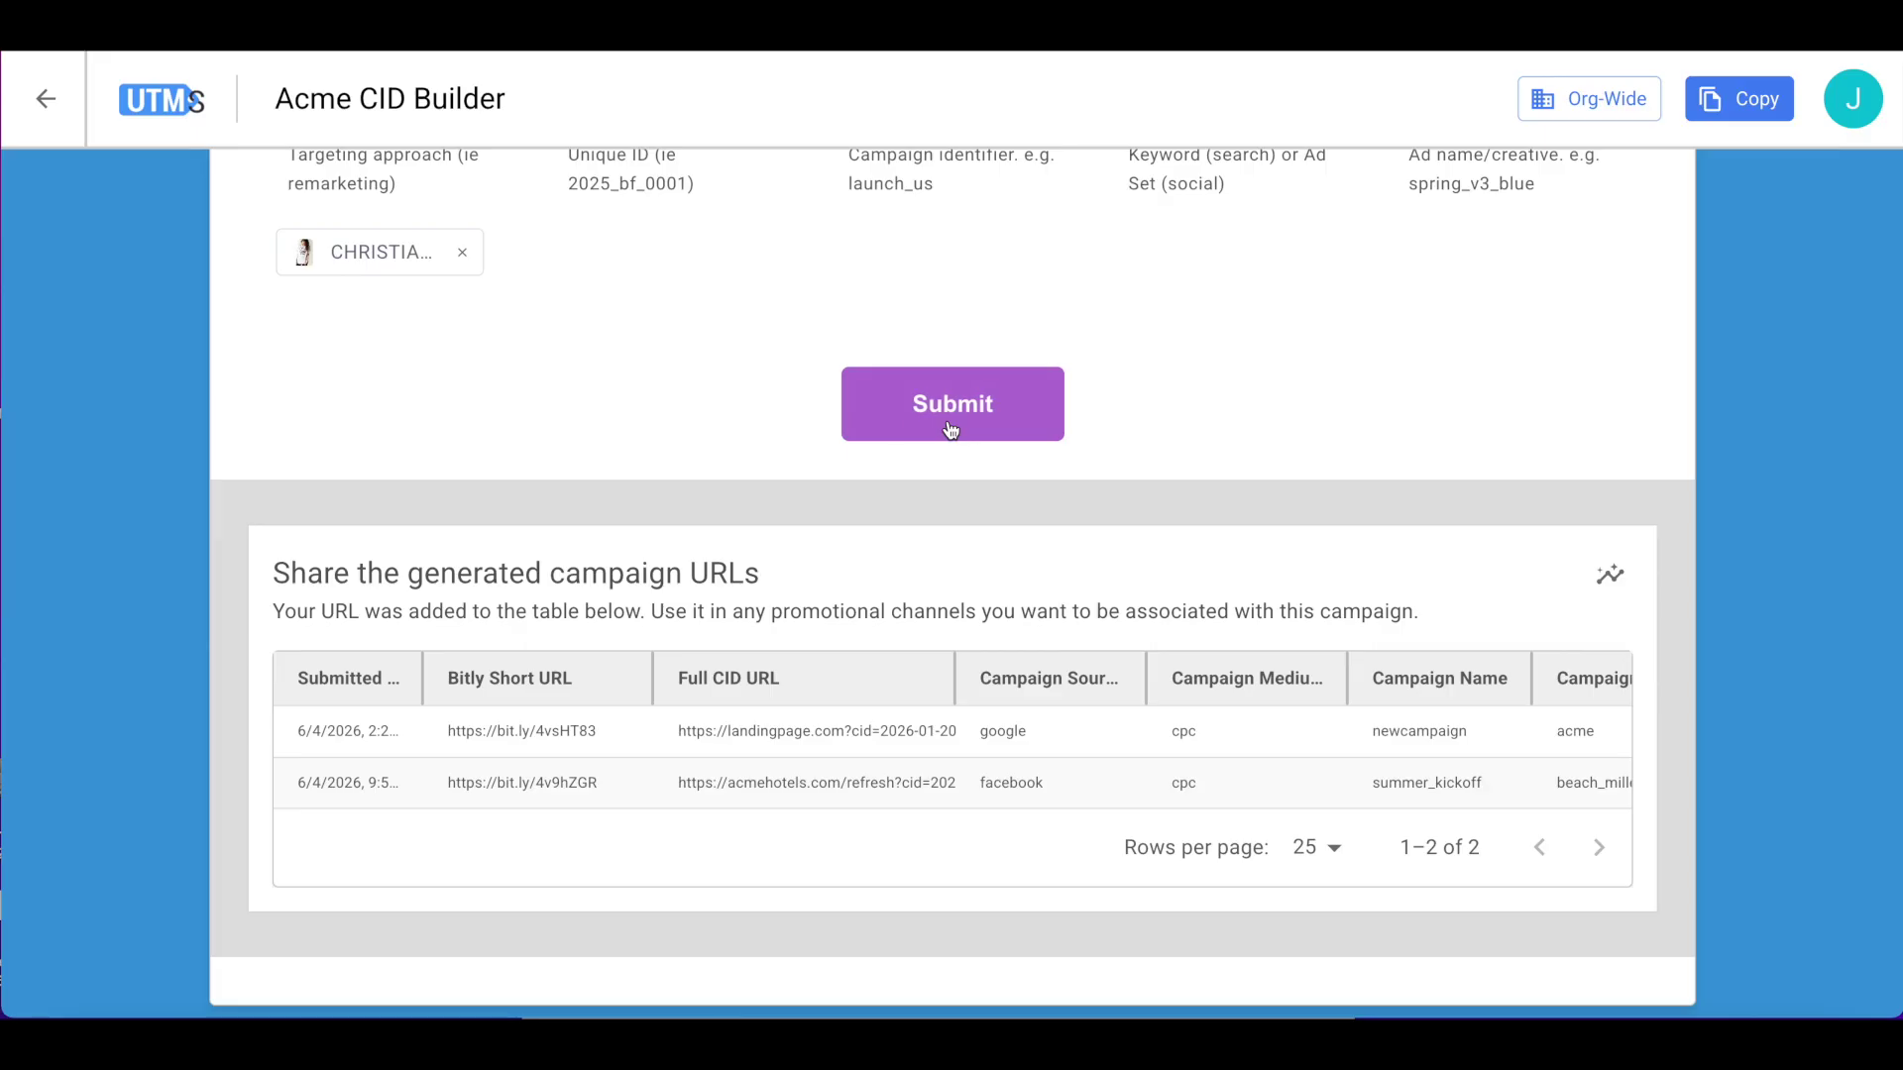
Review all columns of the new submission in the generated campaign URLs table and leave the form.
scroll(1009, 742, right, 10)
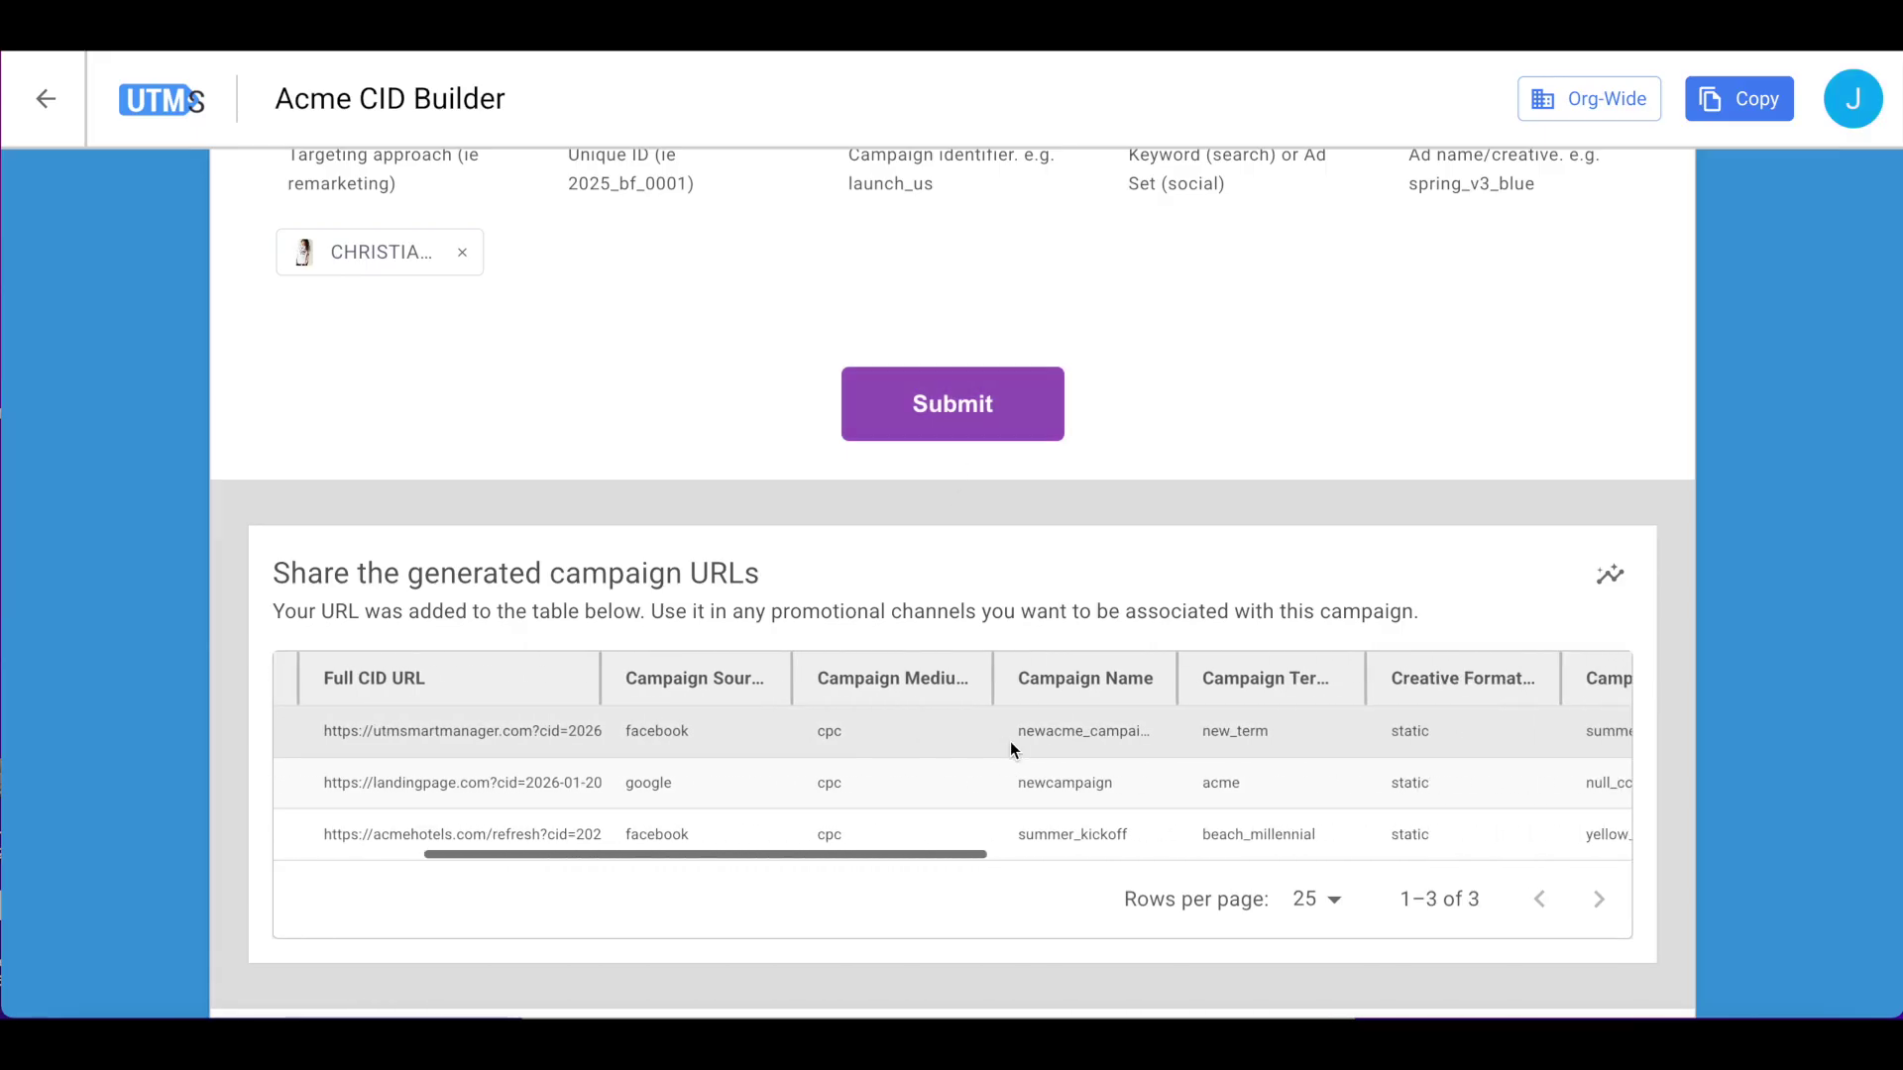
scroll(1009, 741, right, 5)
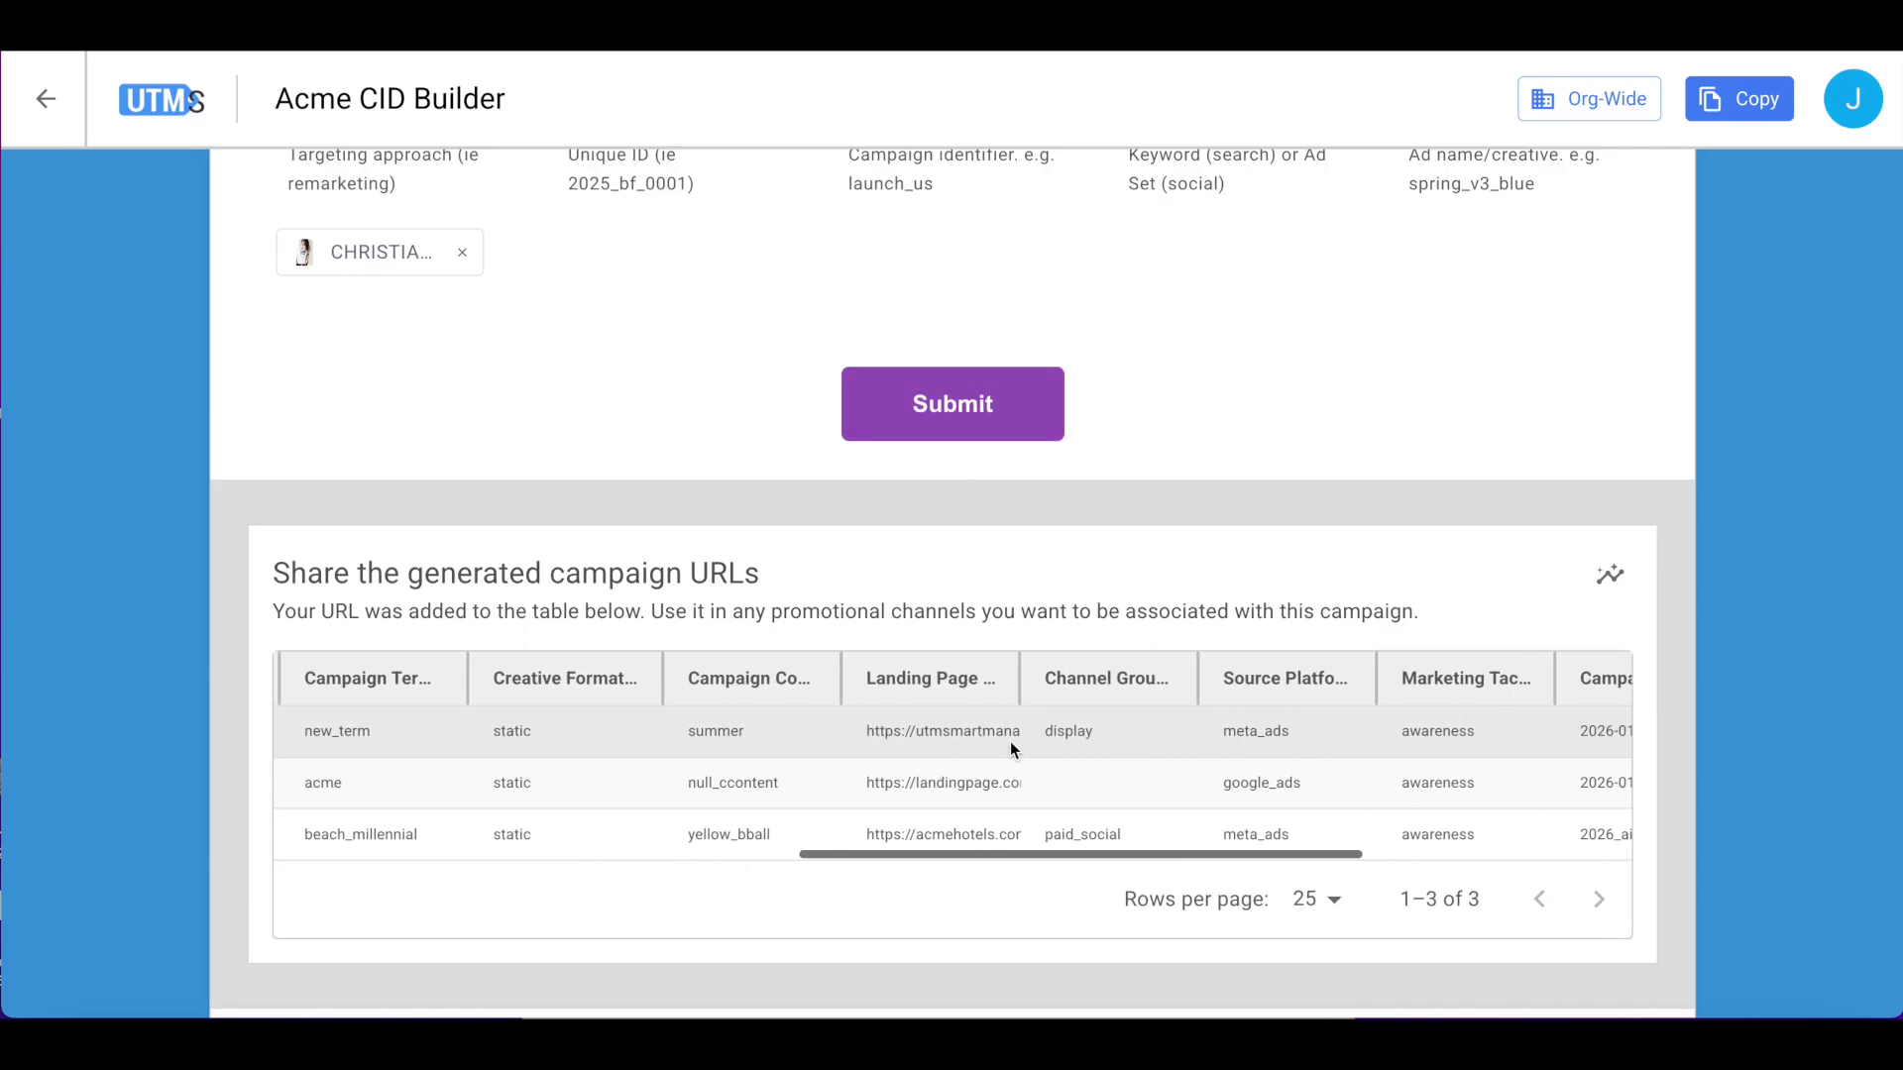
scroll(1009, 741, right, 1)
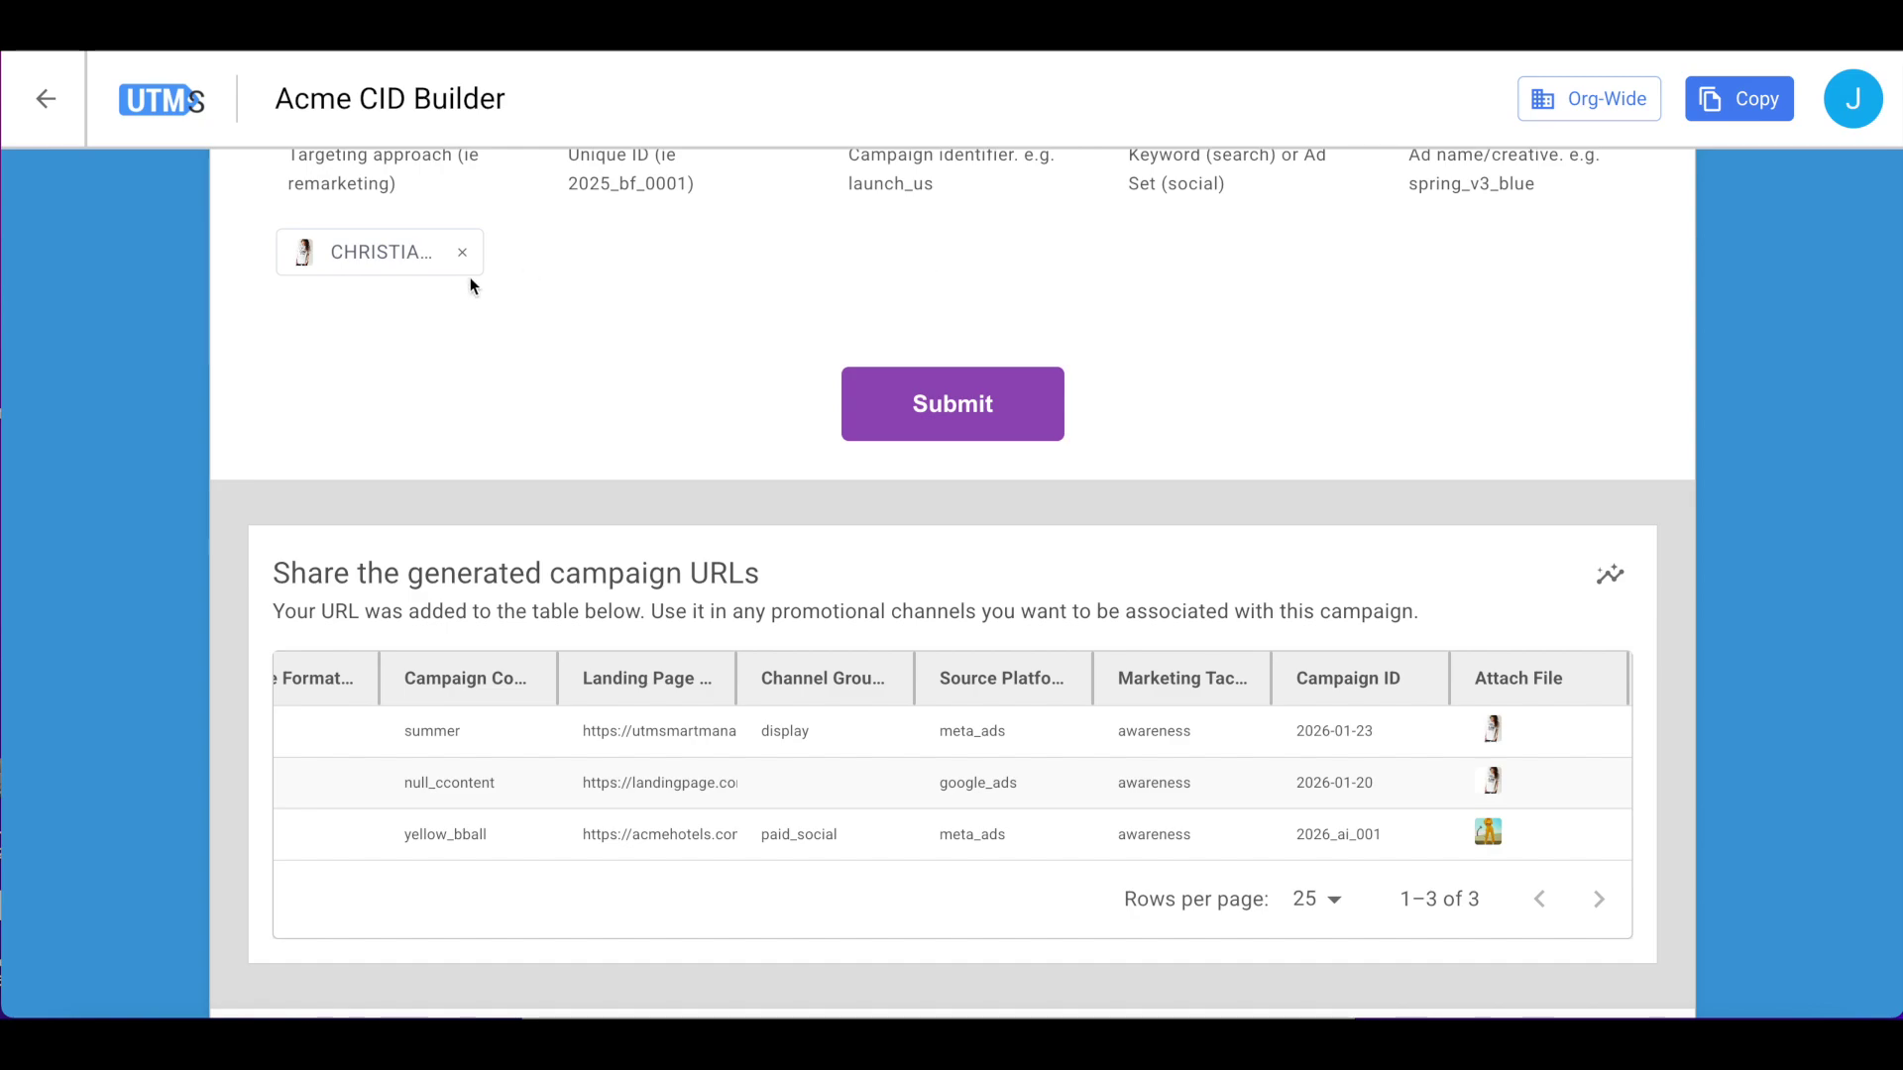
click(154, 113)
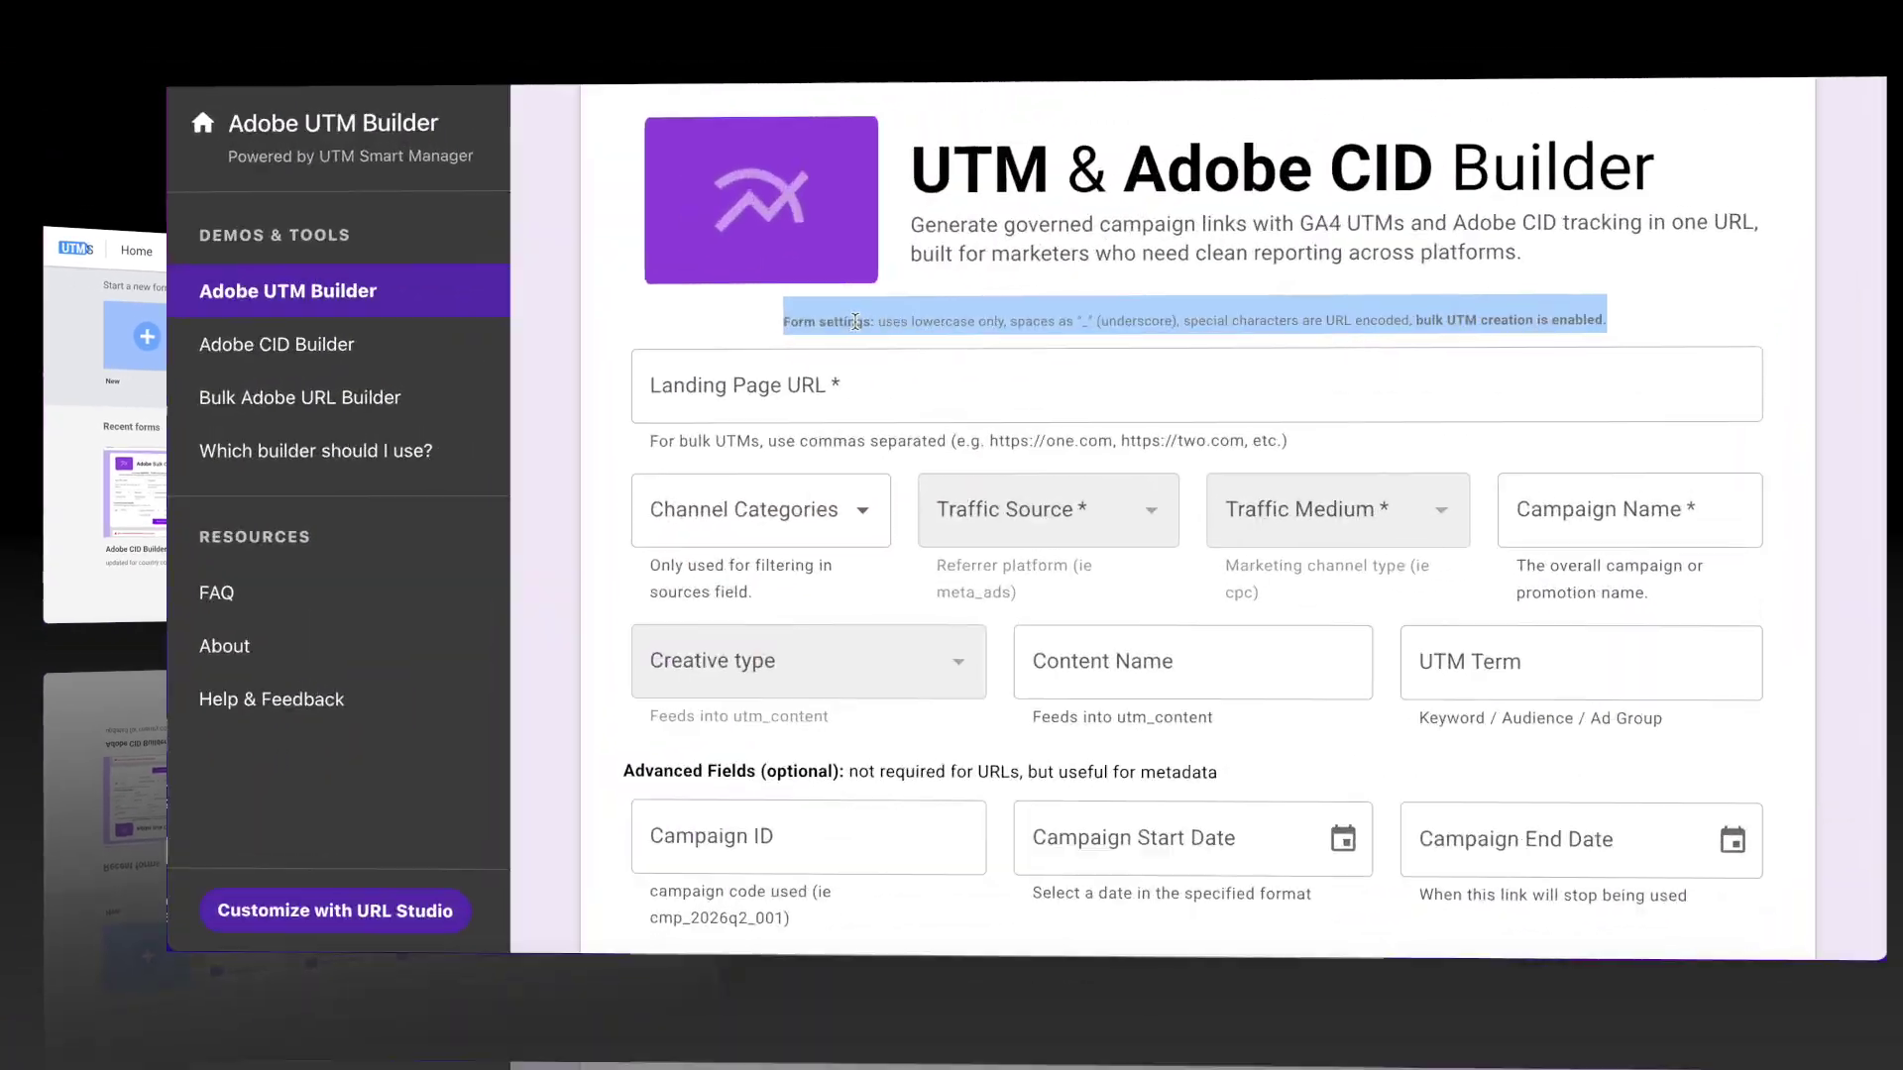
click(708, 376)
text(https://utmsmartmanager.com/adobe-analya)
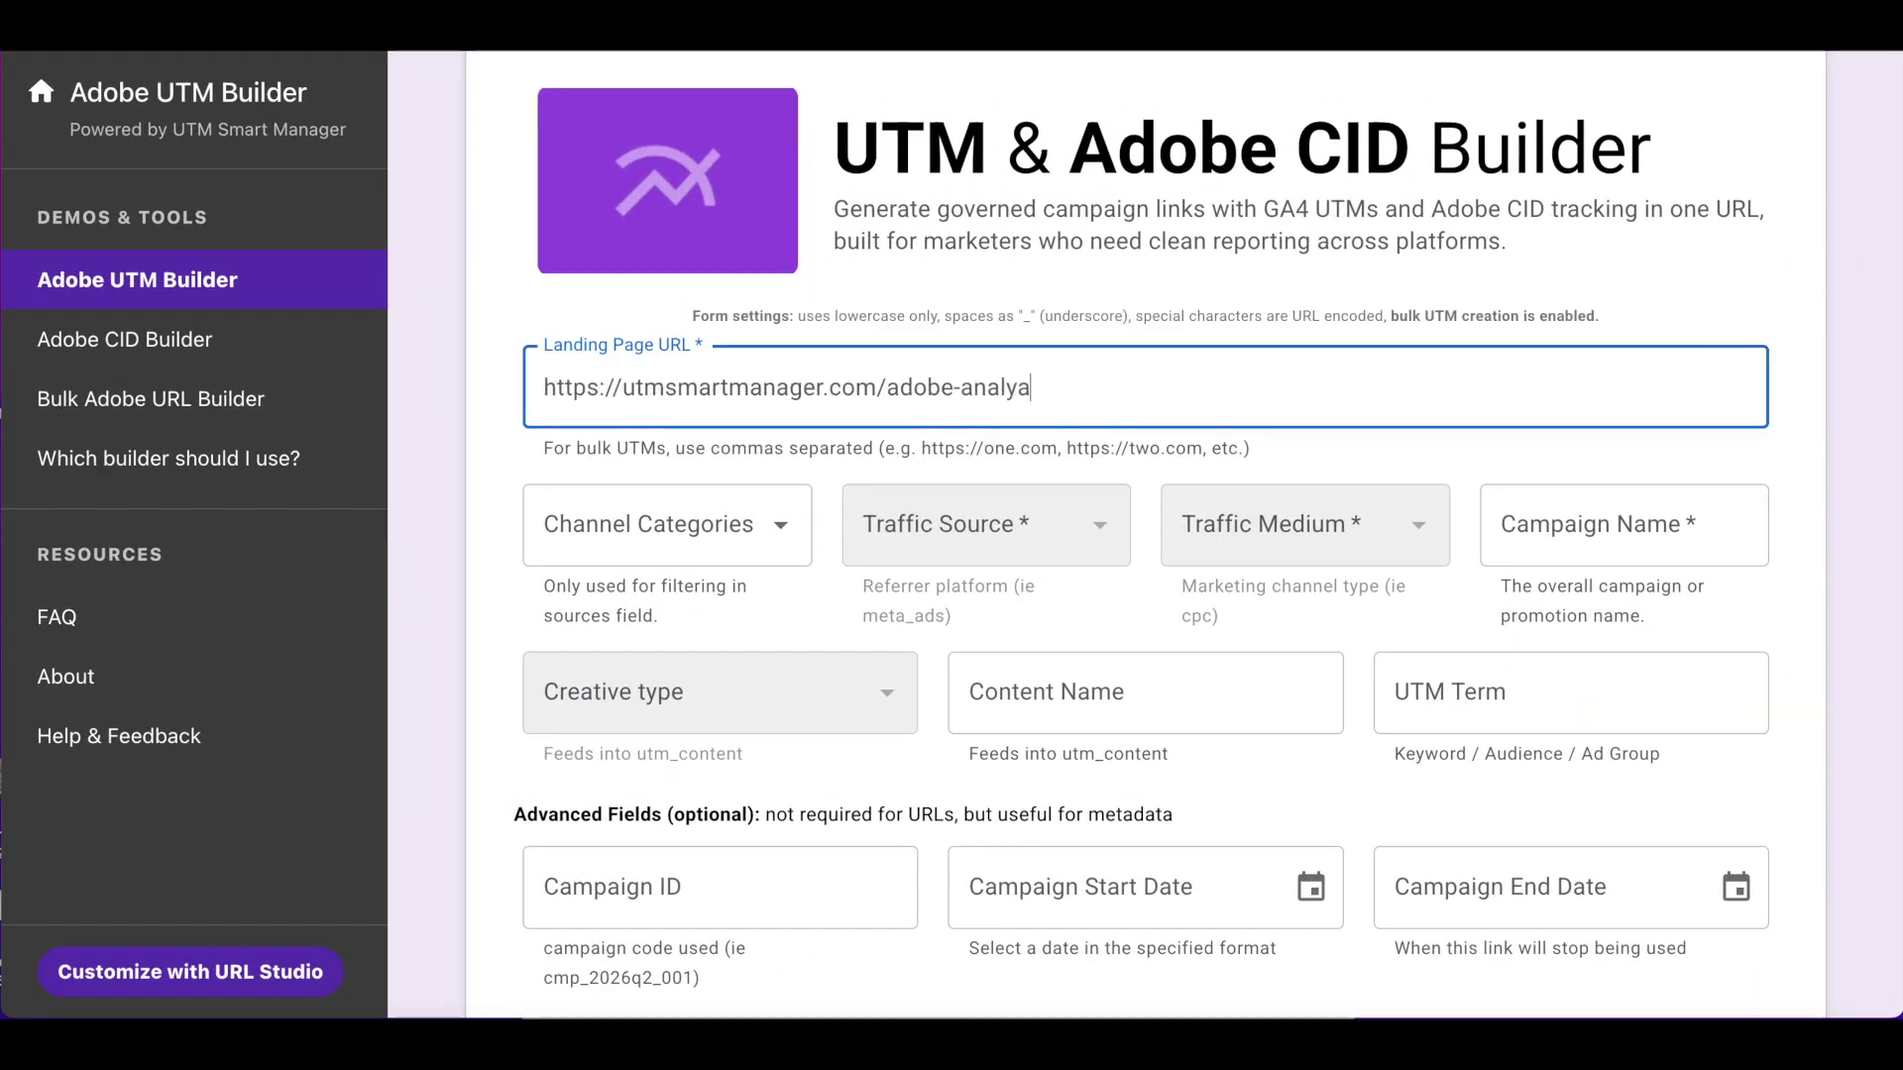
click(630, 525)
click(644, 667)
click(908, 535)
click(913, 609)
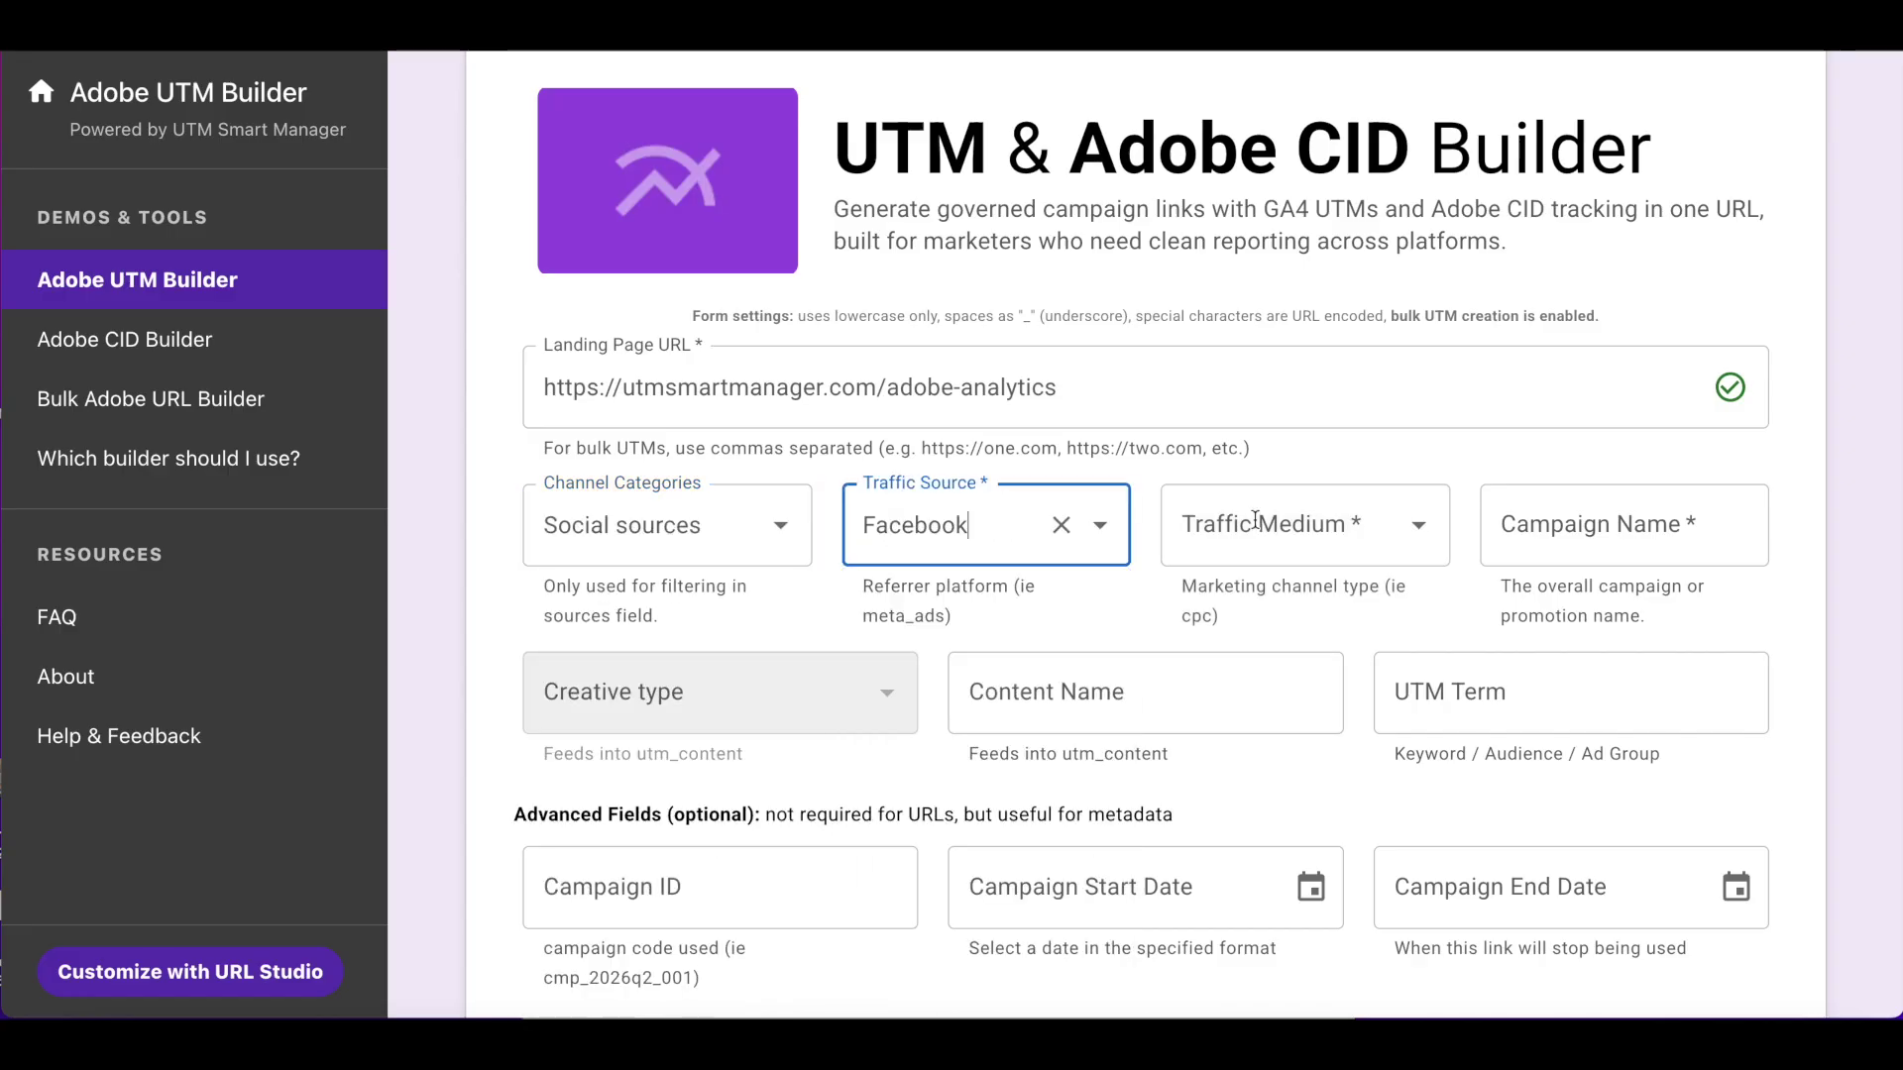
Set traffic medium to Paid Social, campaign name to campaign and creative type to Document Ad.
click(1253, 523)
click(1253, 609)
click(1595, 525)
text(campaign)
scroll(879, 695, down, 1)
click(879, 695)
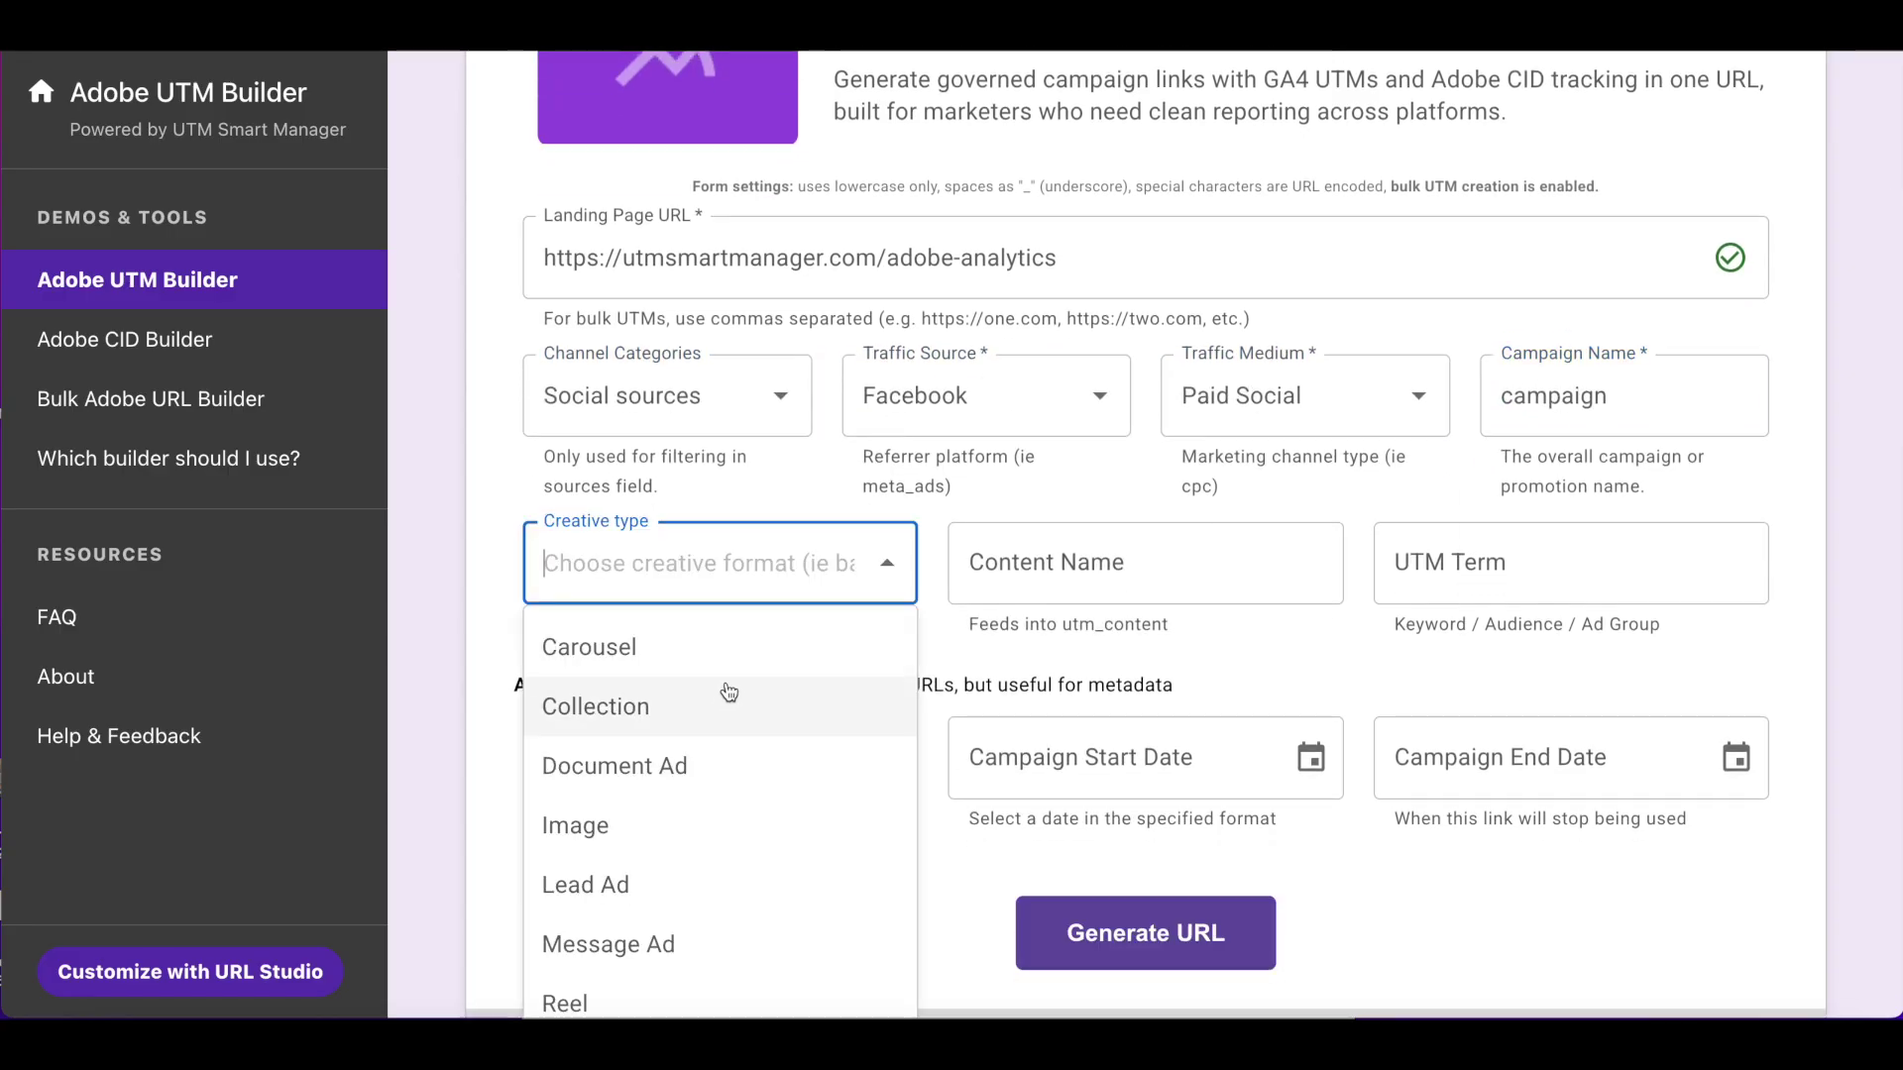
click(616, 775)
click(1092, 692)
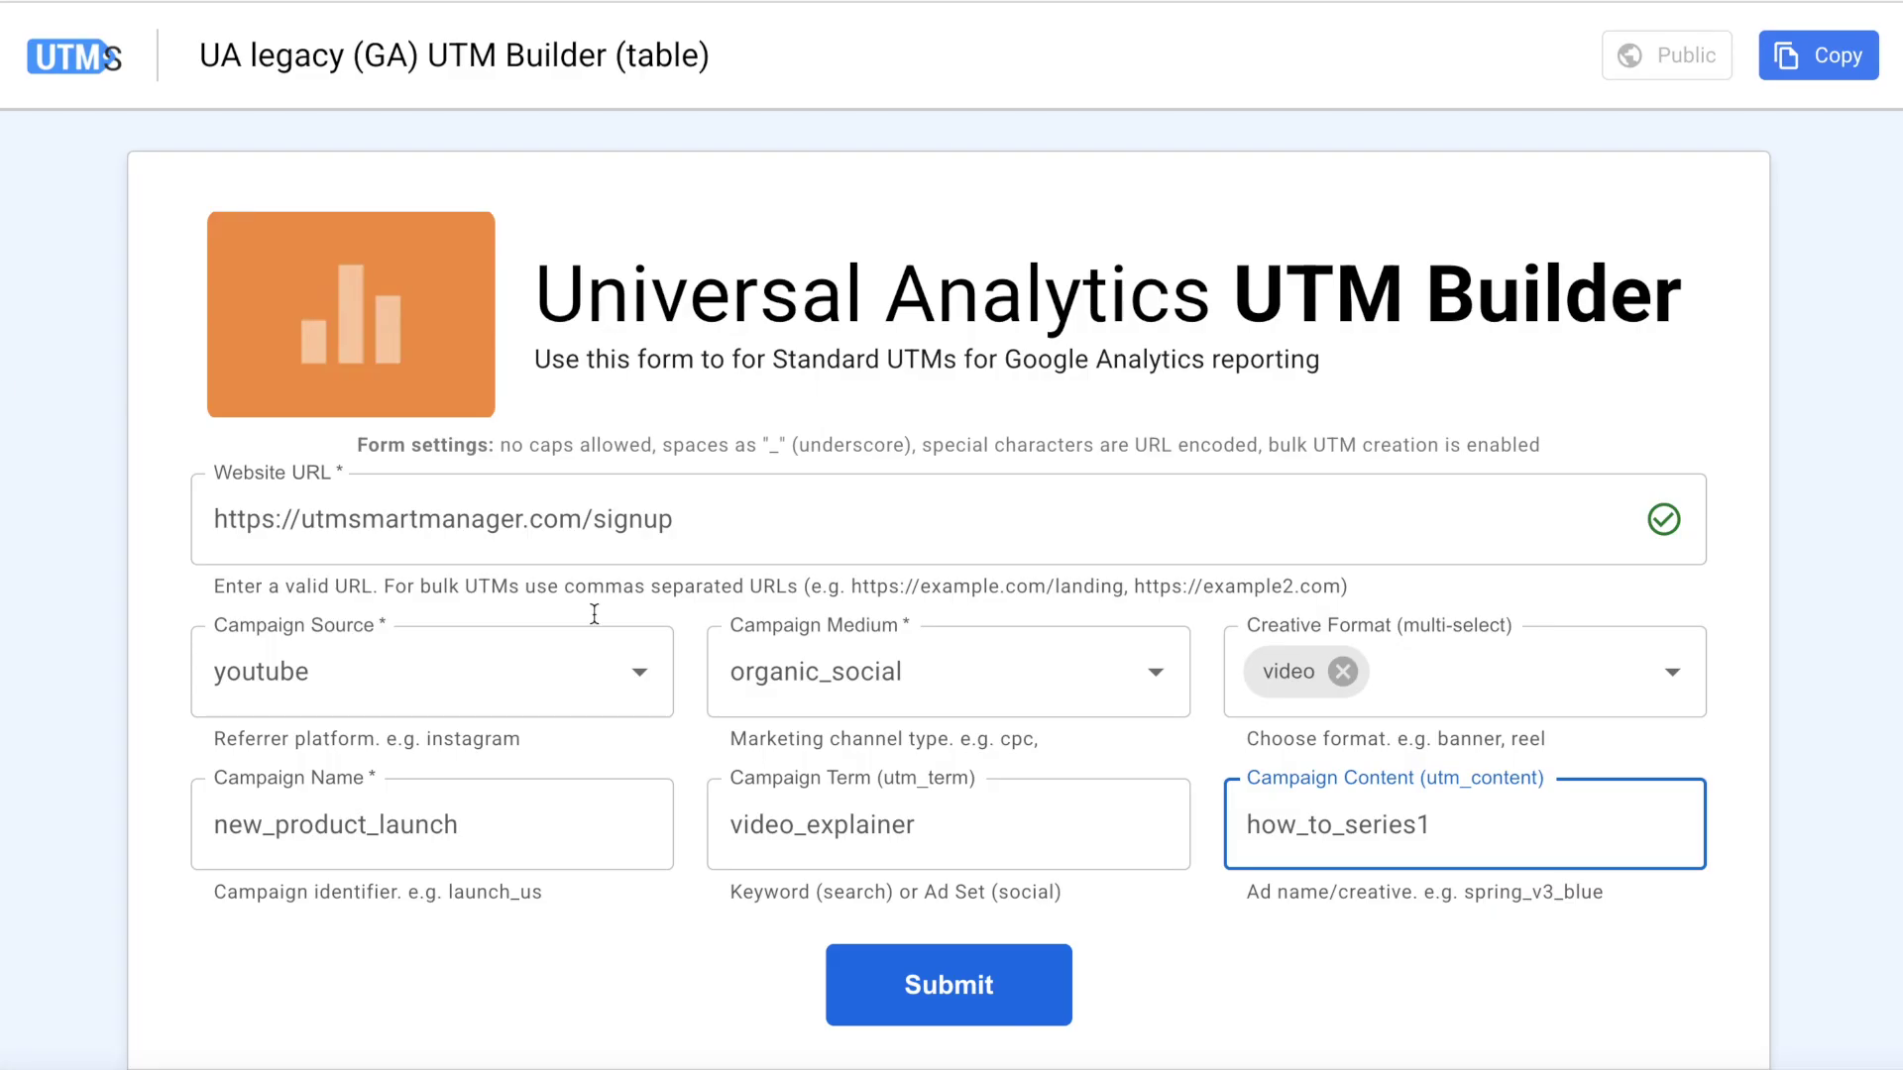
Submit the completed Universal Analytics UTM Builder form for the new_product_launch campaign.
click(953, 993)
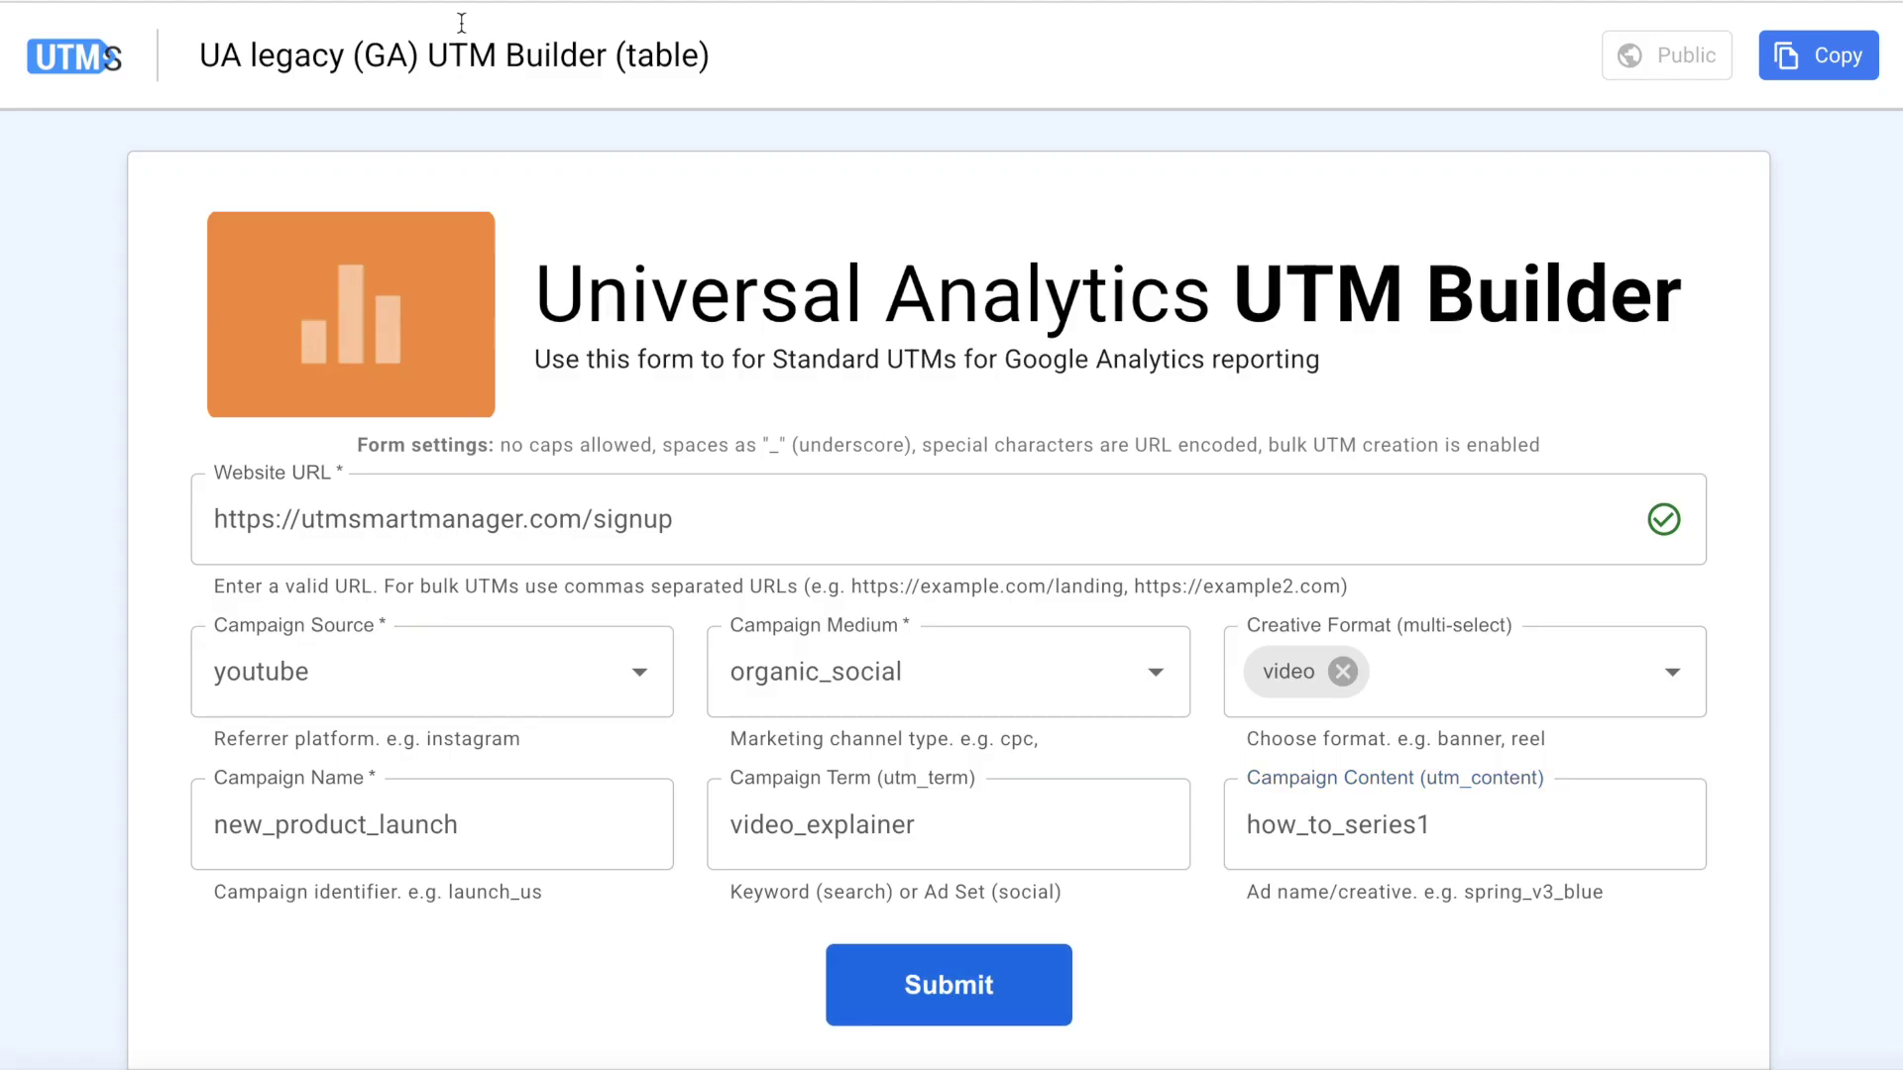
Submit the completed GA4 UTM Builder form for the new_product_launch campaign.
scroll(436, 649, down, 3)
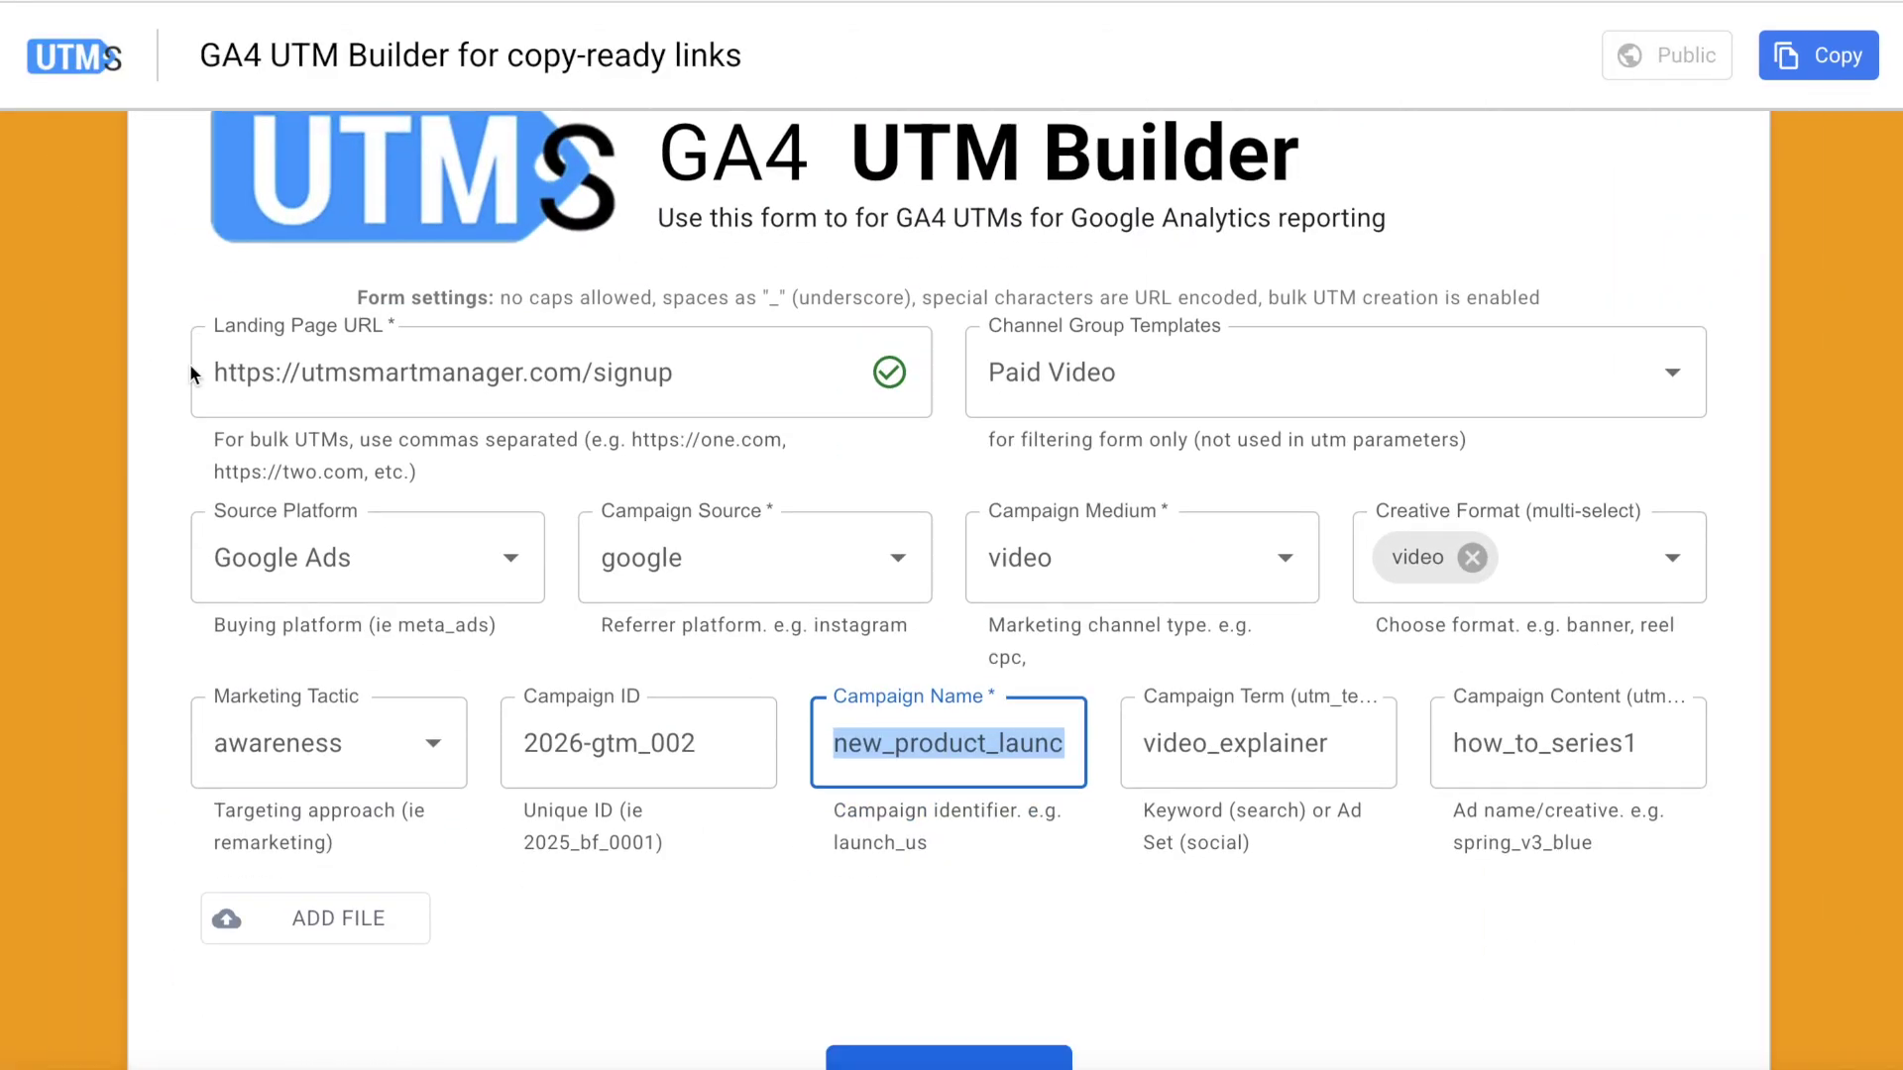
scroll(665, 638, down, 2)
click(904, 857)
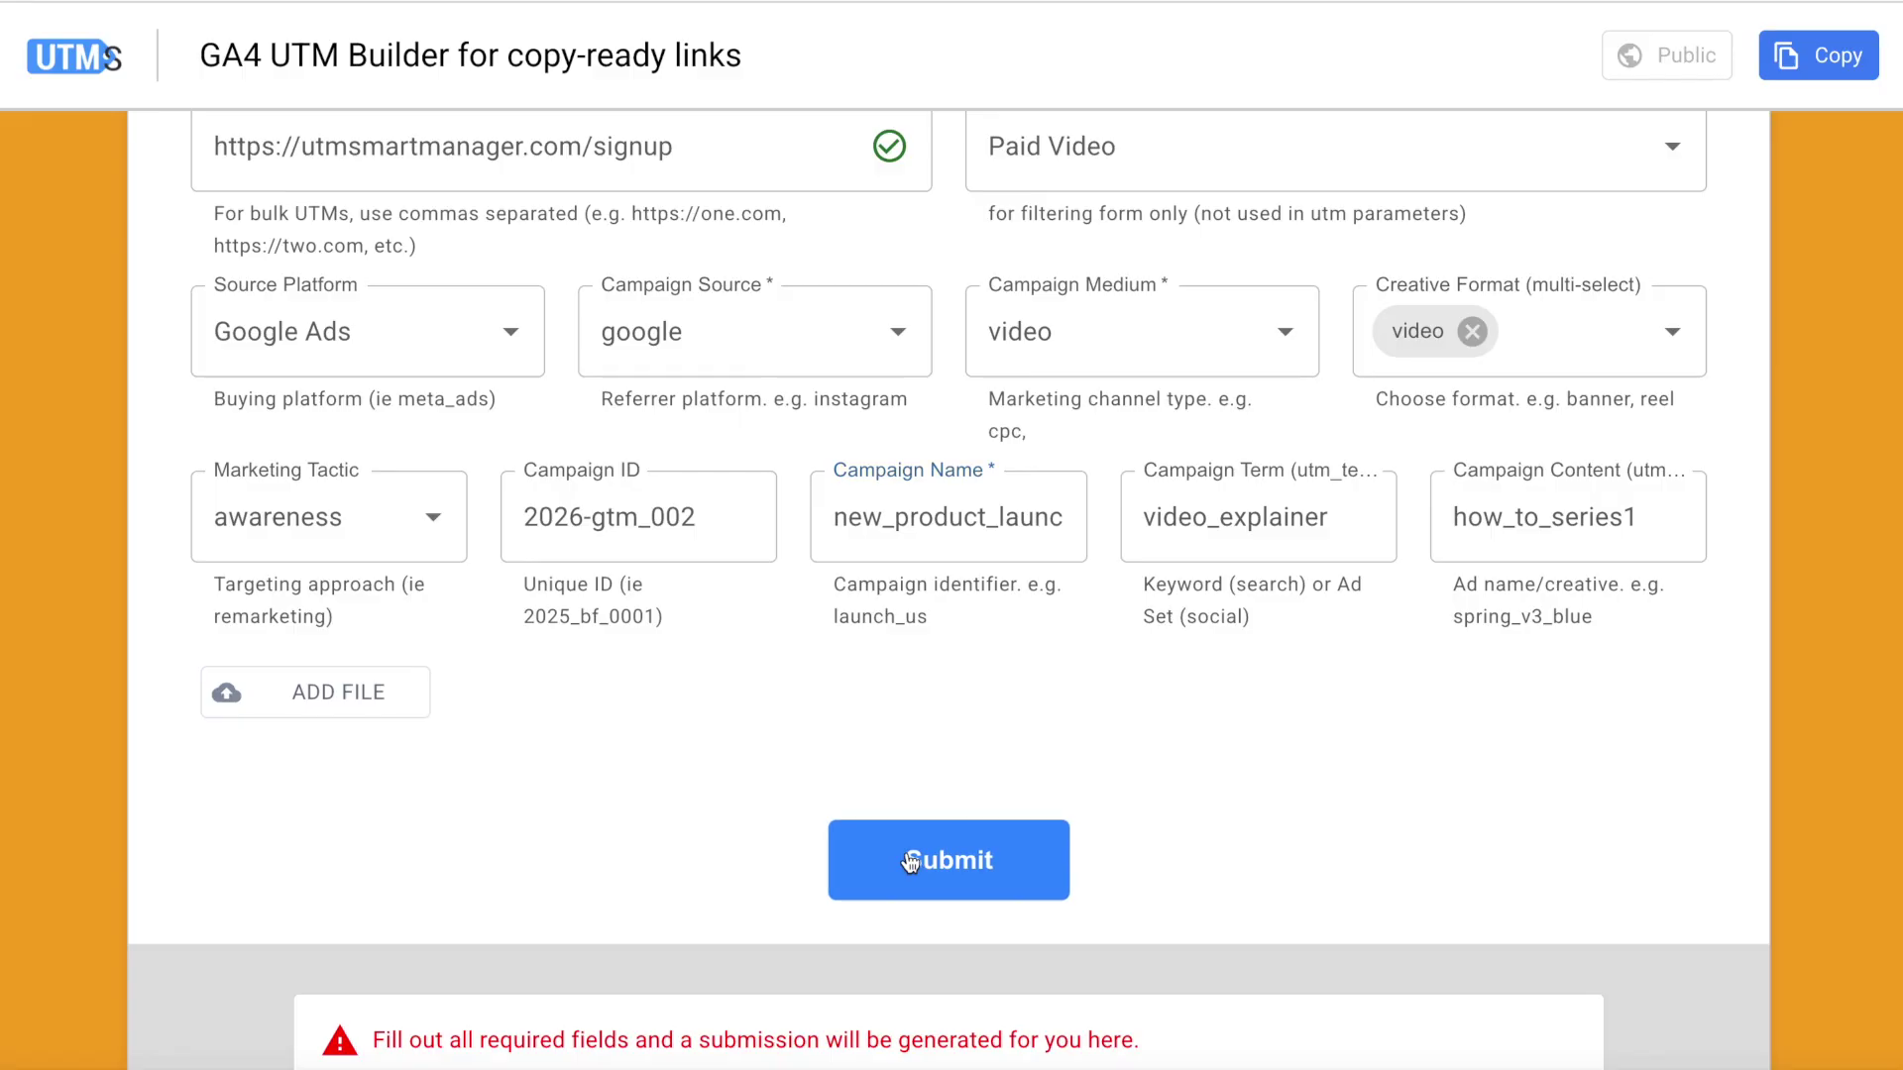
Submit the completed Bulk CID Builder form for the YouTube organic social campaign new_product_launch.
scroll(686, 810, down, 2)
scroll(686, 811, down, 2)
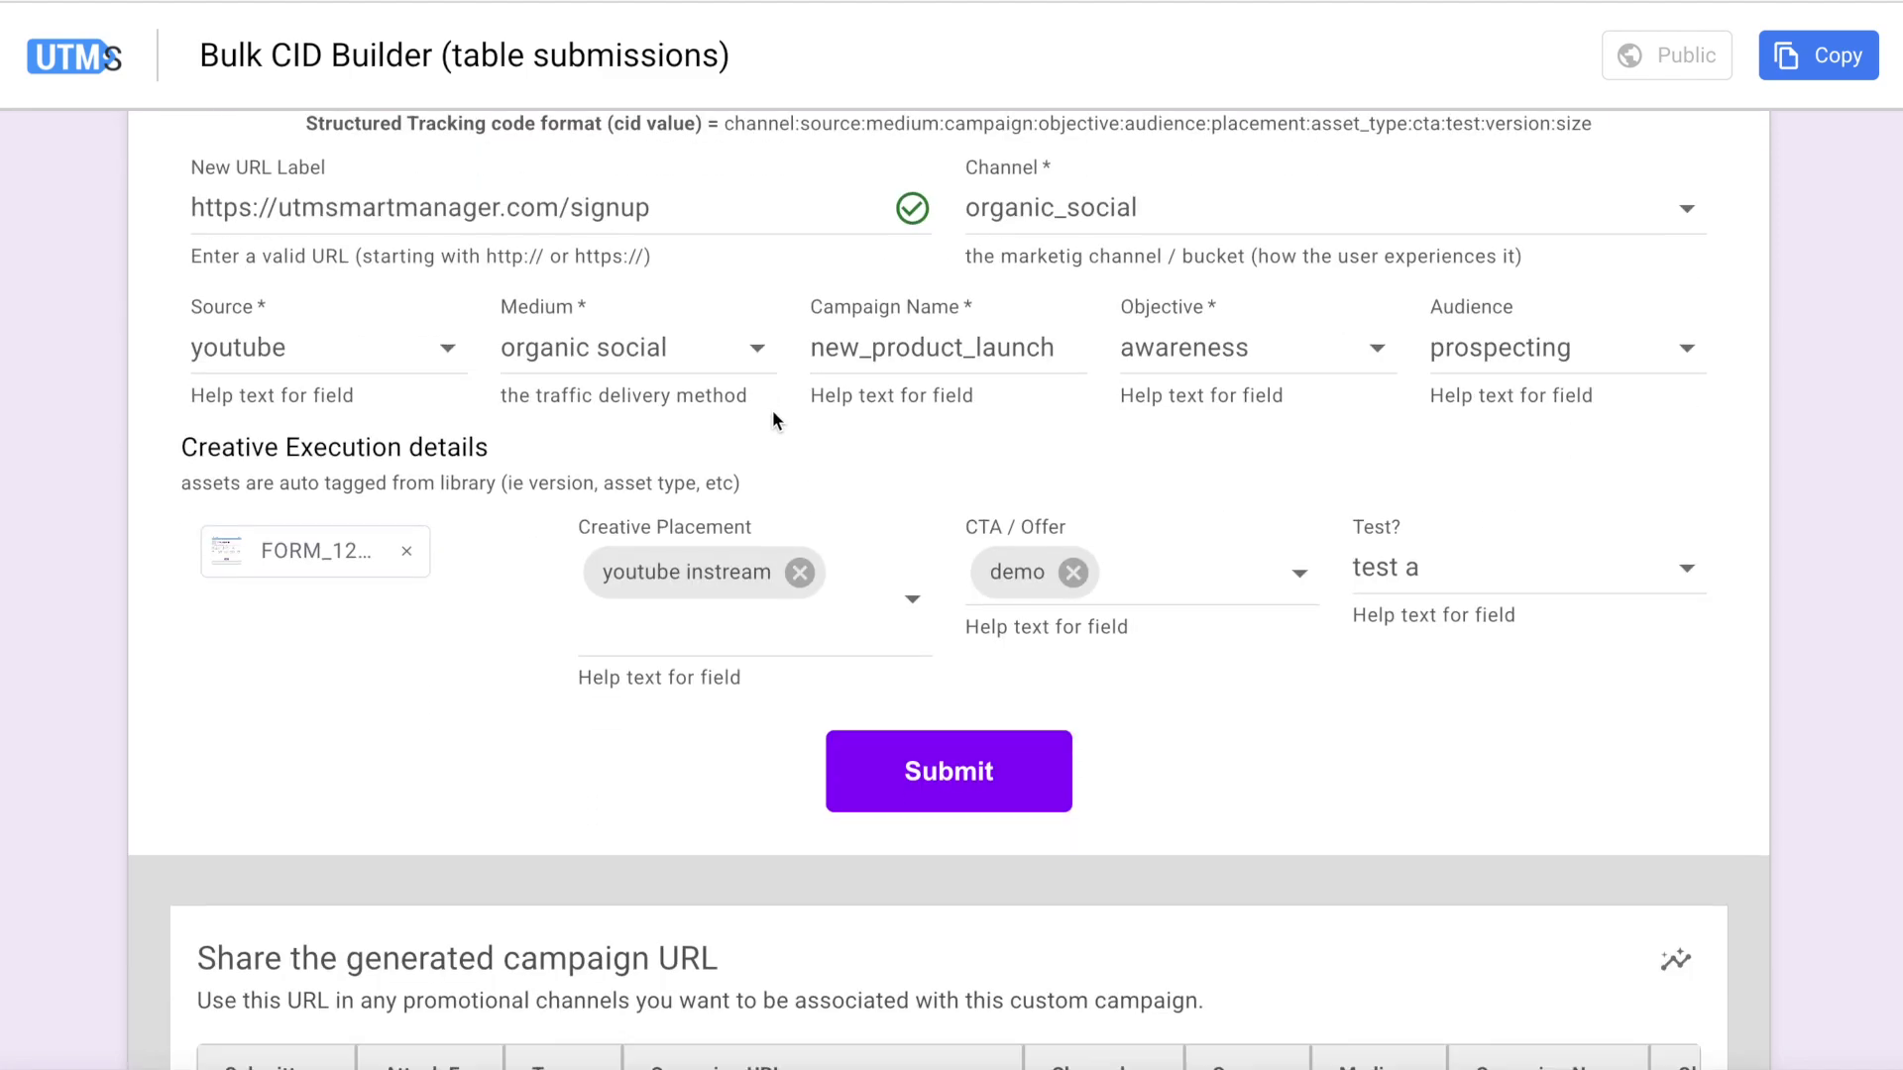
click(920, 771)
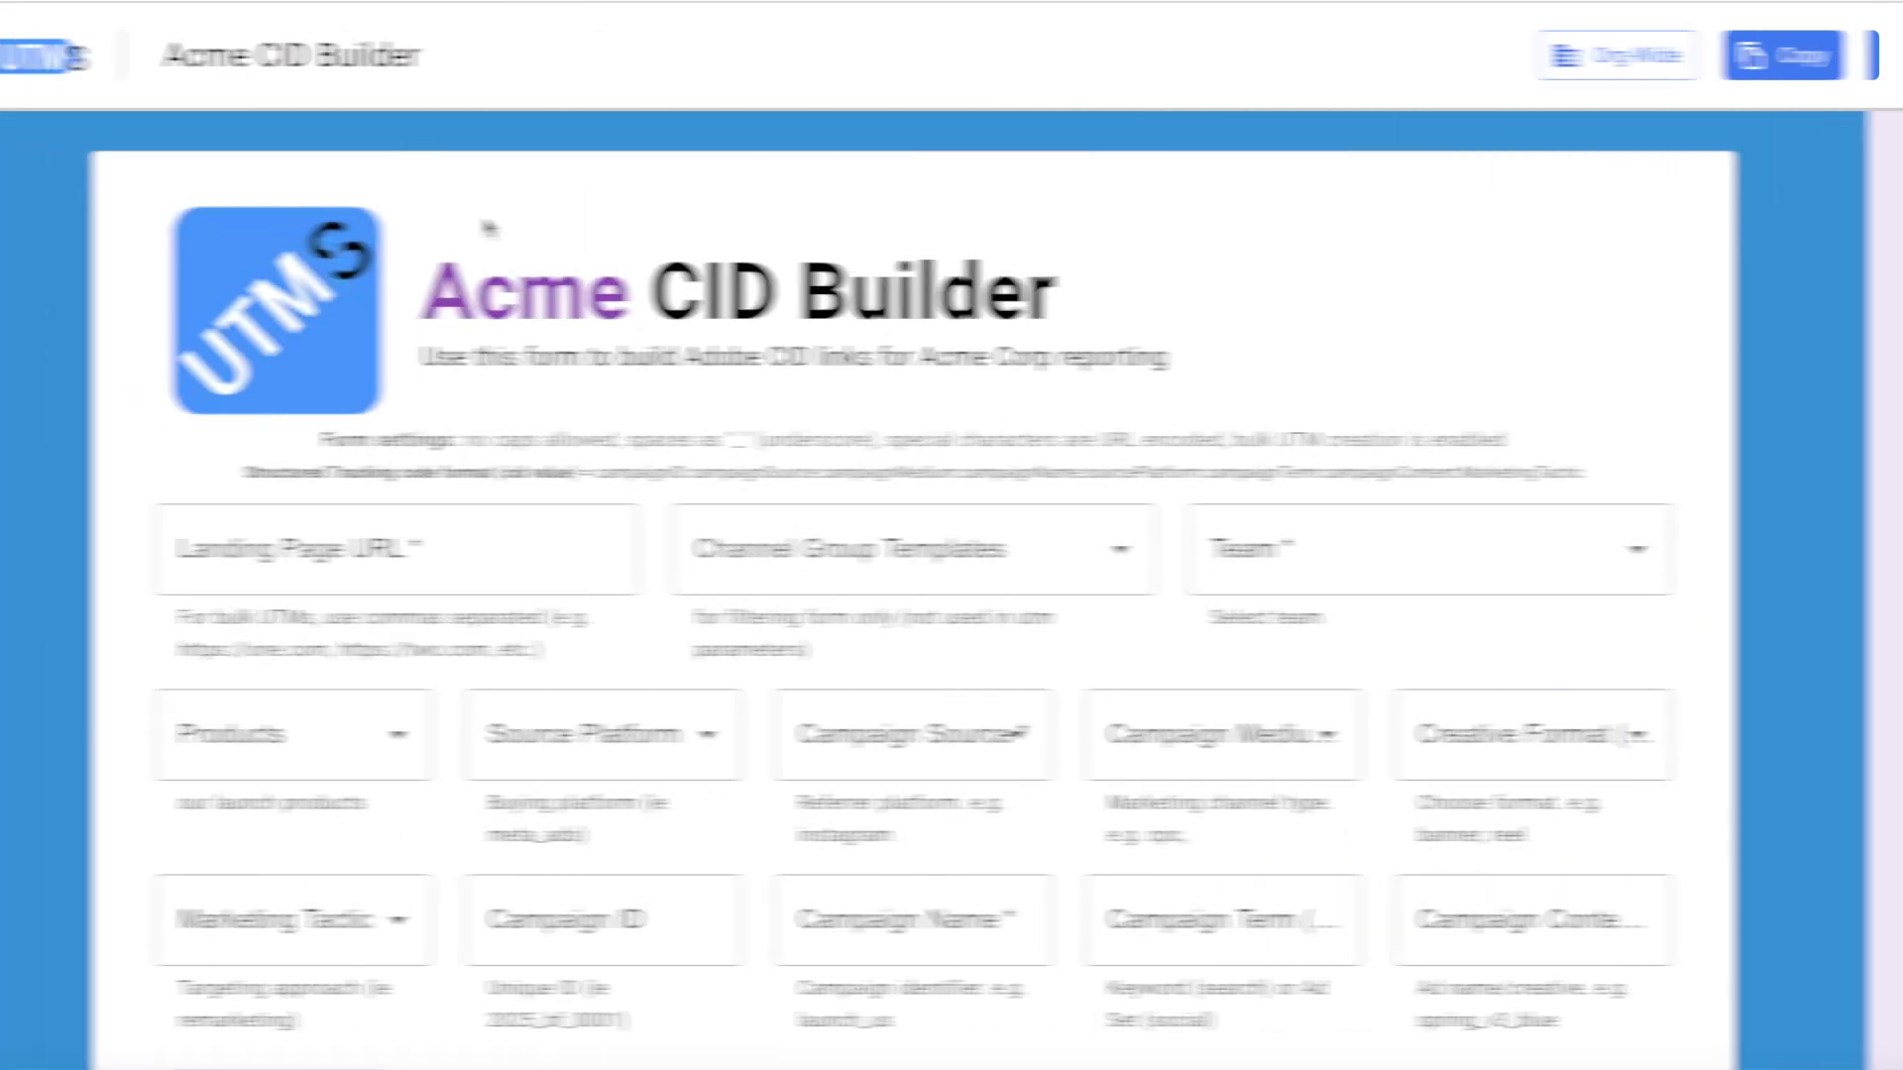
click(492, 552)
text(https://utmsmartmanager.com/signup)
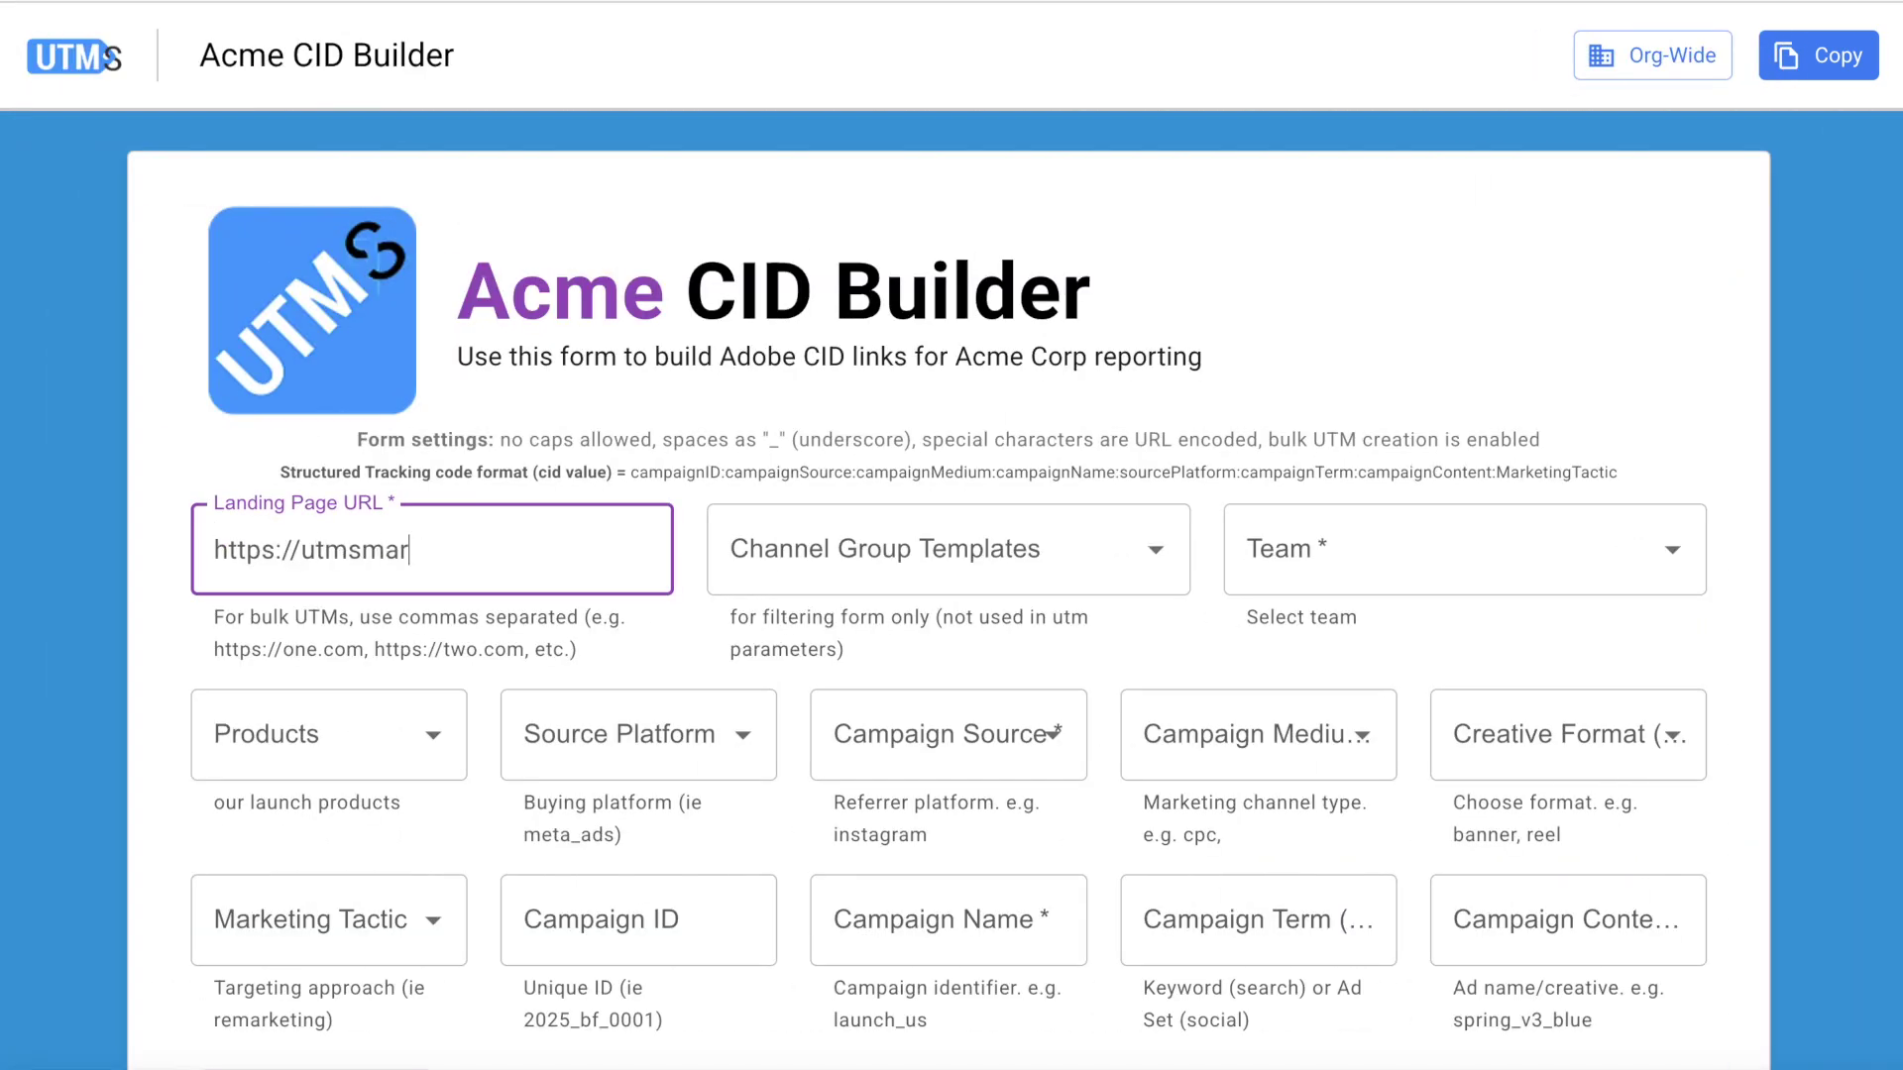
click(931, 550)
scroll(865, 808, down, 2)
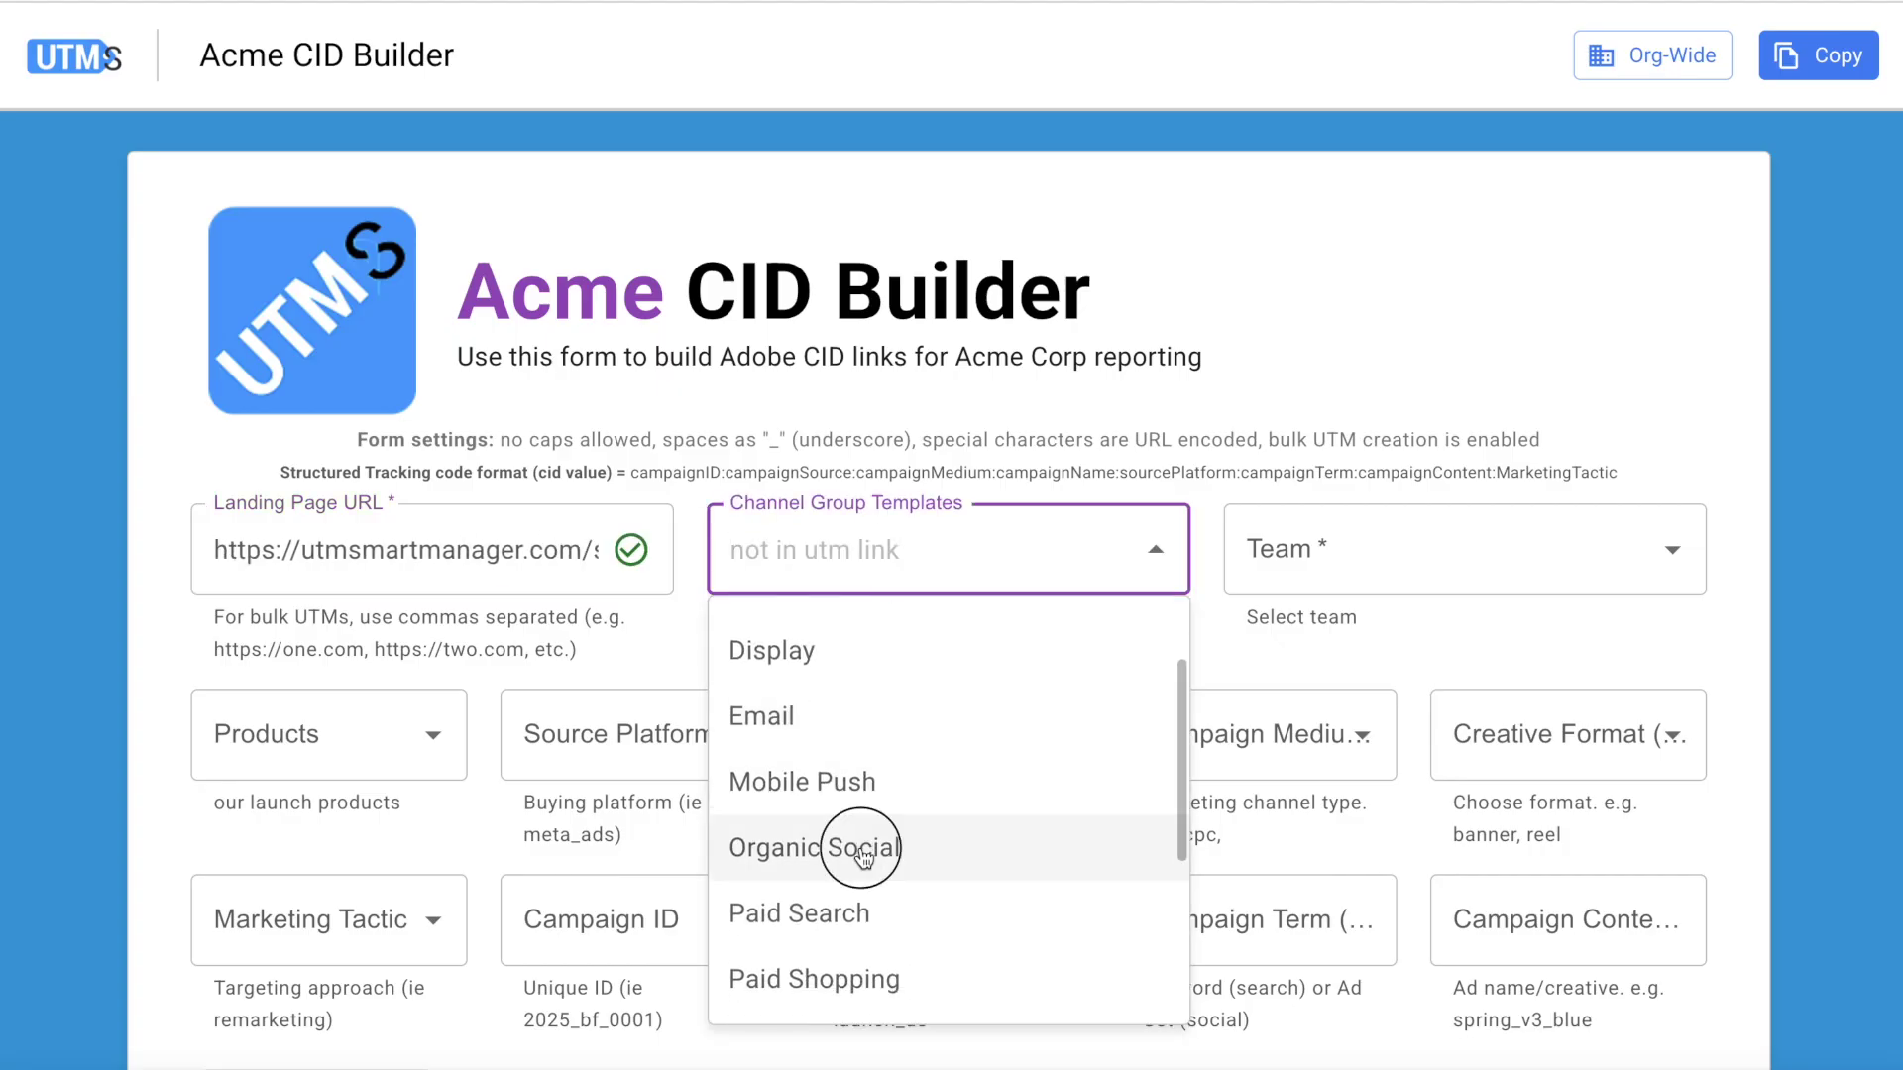
click(807, 841)
click(1337, 552)
click(1342, 645)
Set product to nikes, source platform to Google Ads, campaign source to google, and both campaign medium and creative format to video.
click(392, 738)
click(590, 306)
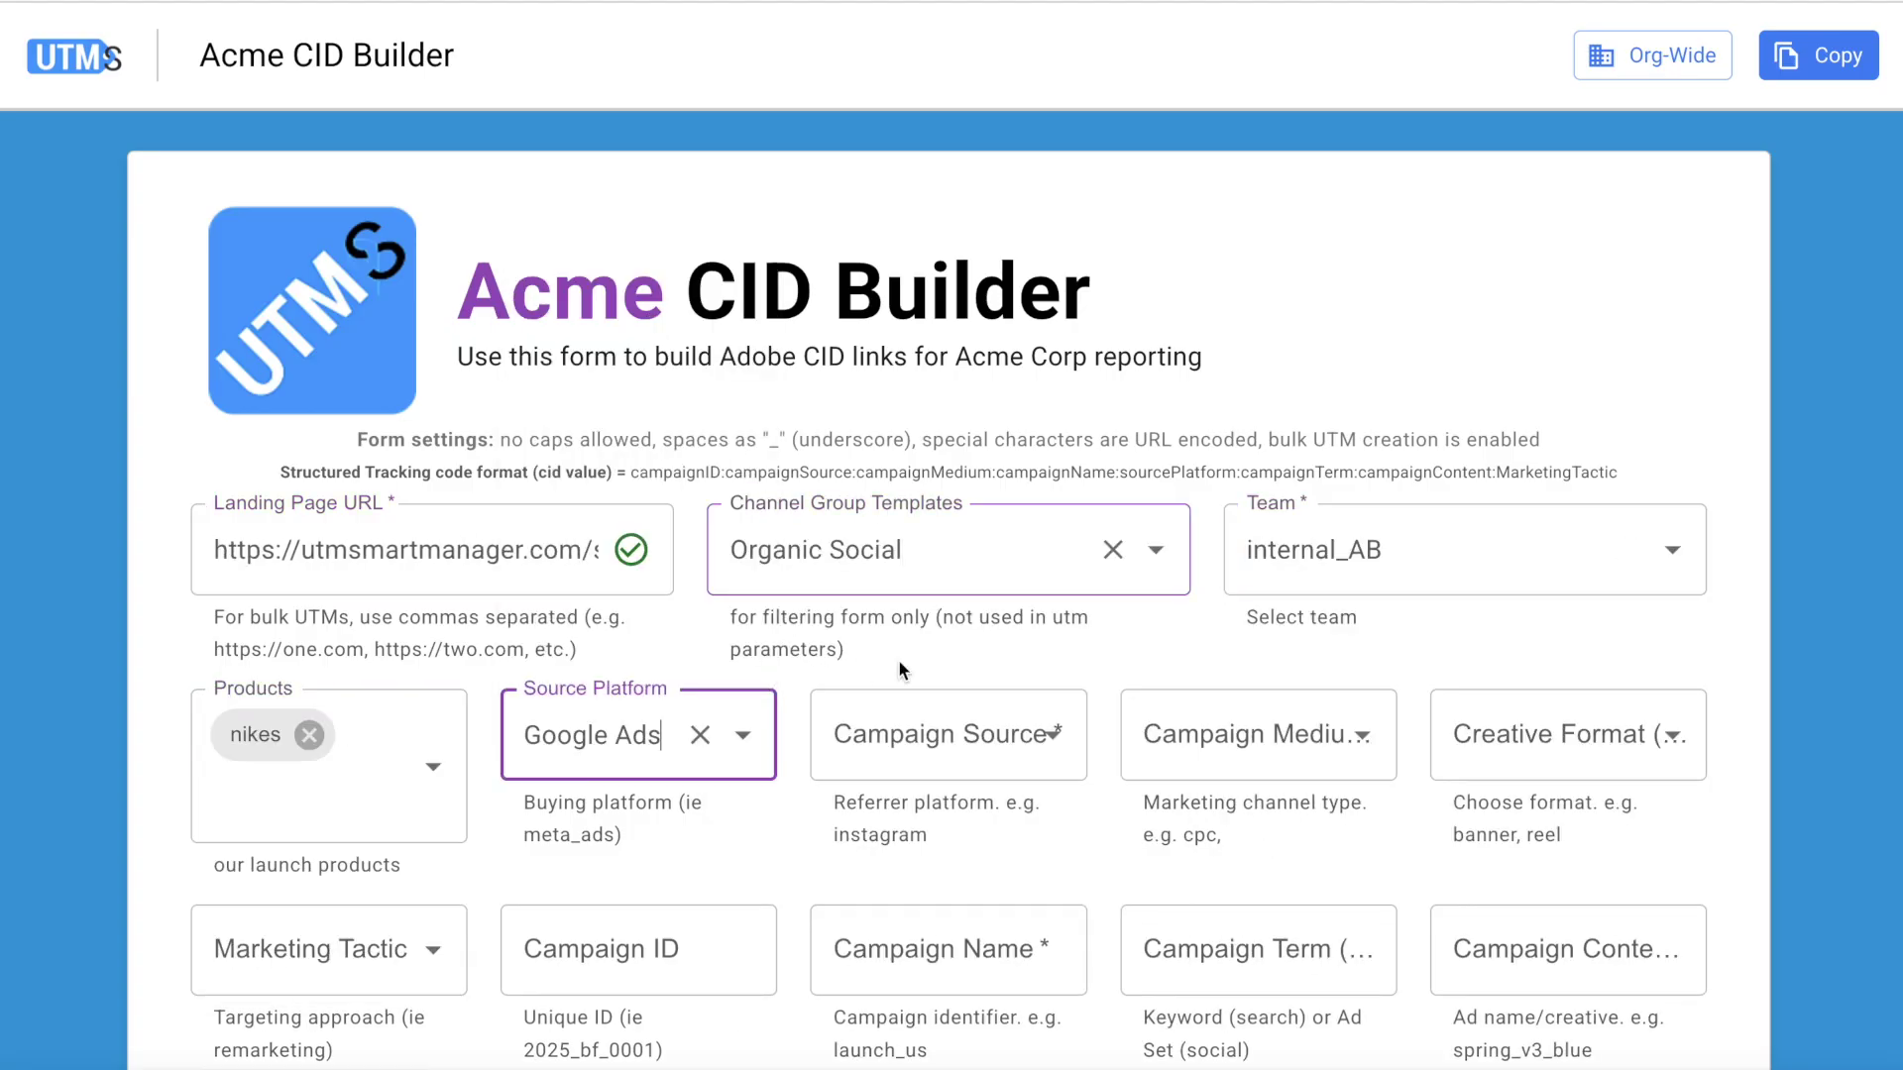
click(948, 735)
click(907, 442)
click(1259, 735)
text(video)
click(1546, 738)
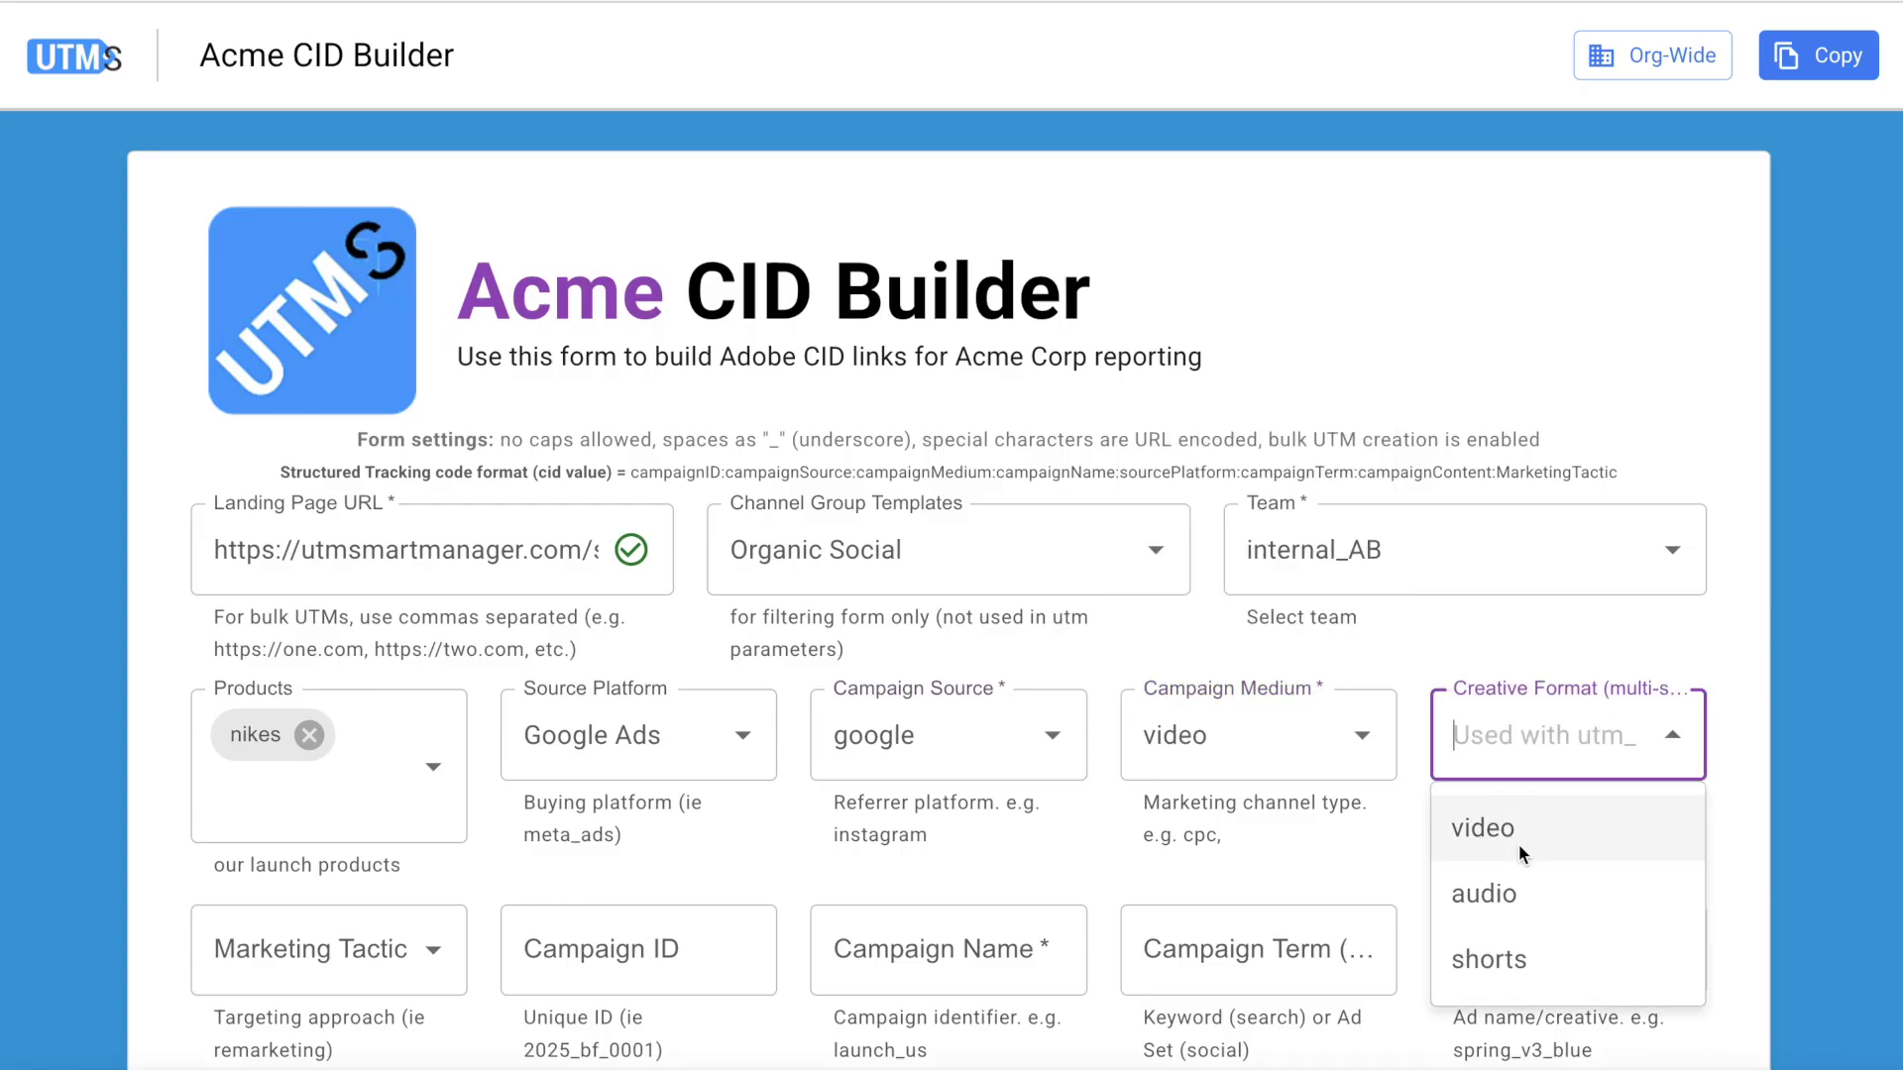
click(1520, 836)
Set marketing tactic to awareness, campaign ID to 2026_01_003 and campaign name to new_prodcut_launch.
scroll(1520, 837, down, 2)
click(437, 794)
click(259, 437)
click(651, 786)
text(2026_01_003)
click(947, 805)
text(new_prodcut_launch)
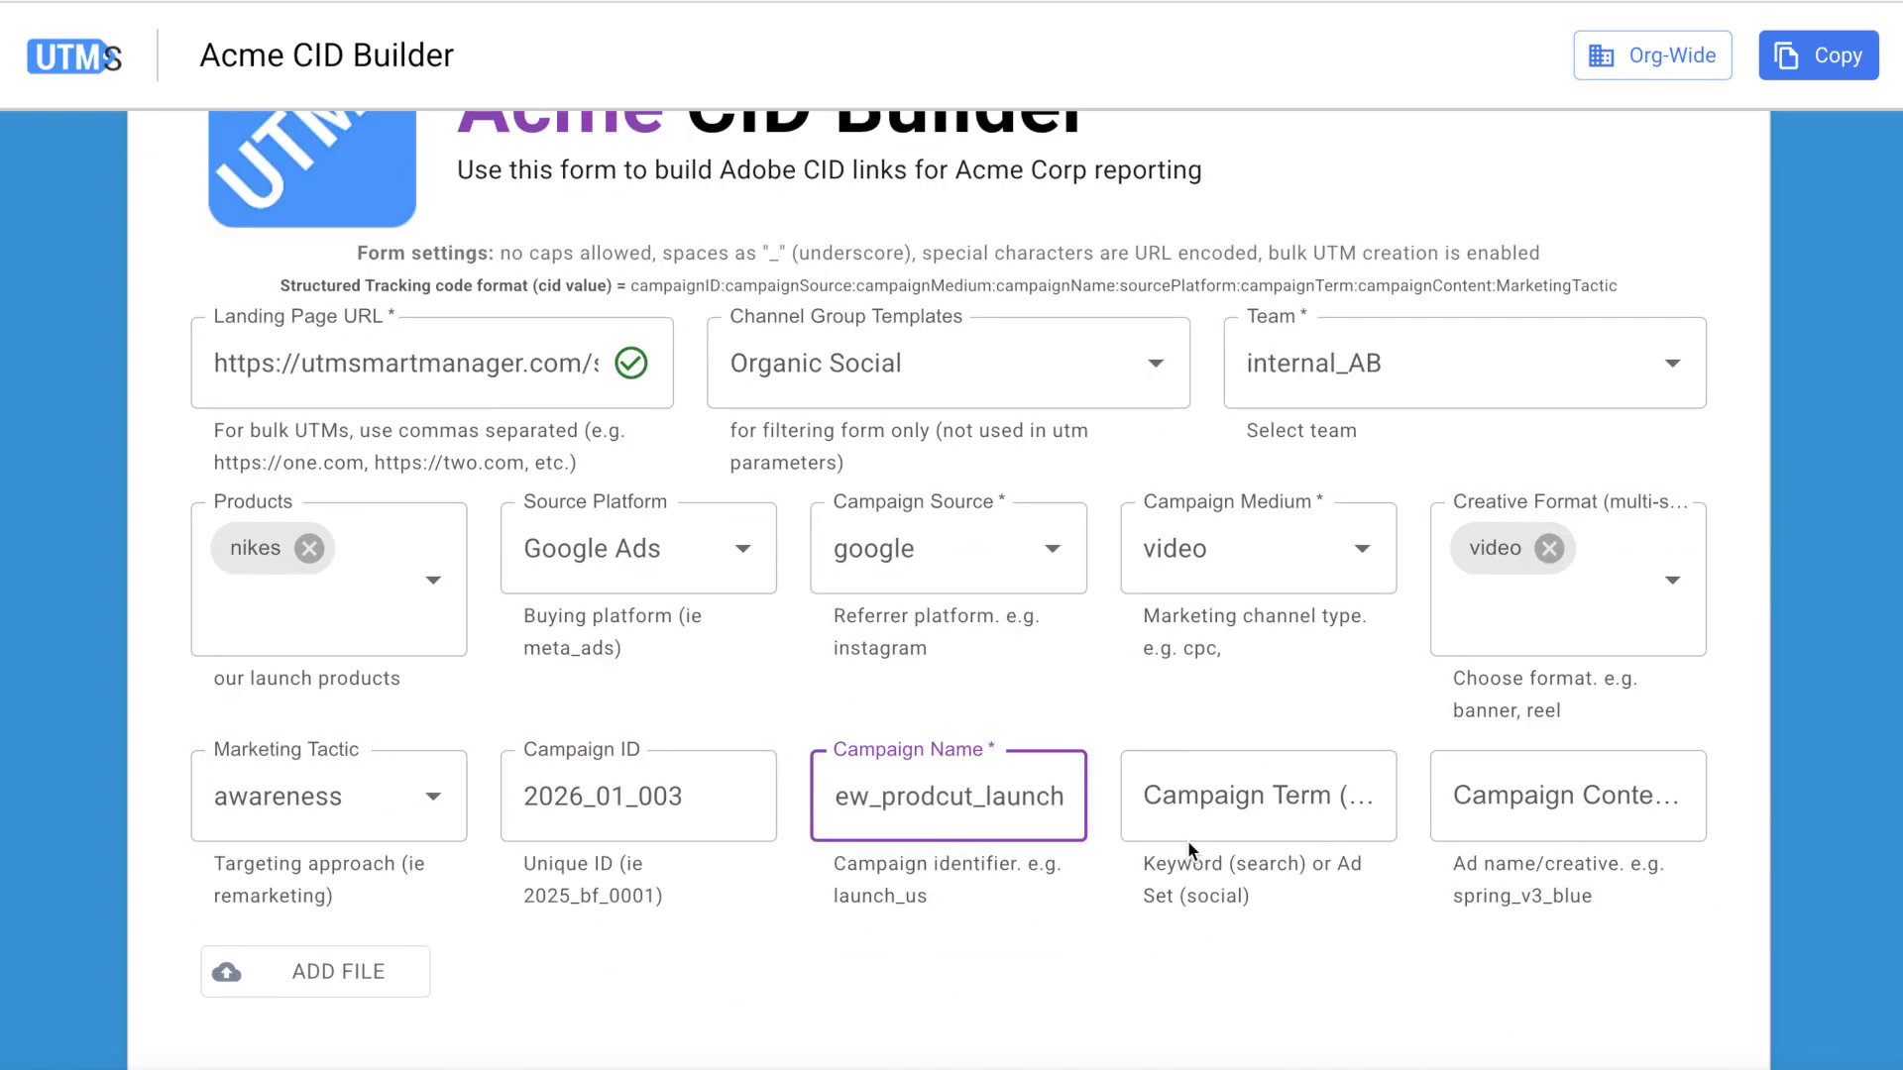
Enter campaign term explainer_video_1 and campaign content summer_series_1, and submit the Acme CID Builder form.
click(1205, 817)
key(Tab)
text(summer_series_1)
scroll(1572, 794, down, 4)
click(1031, 738)
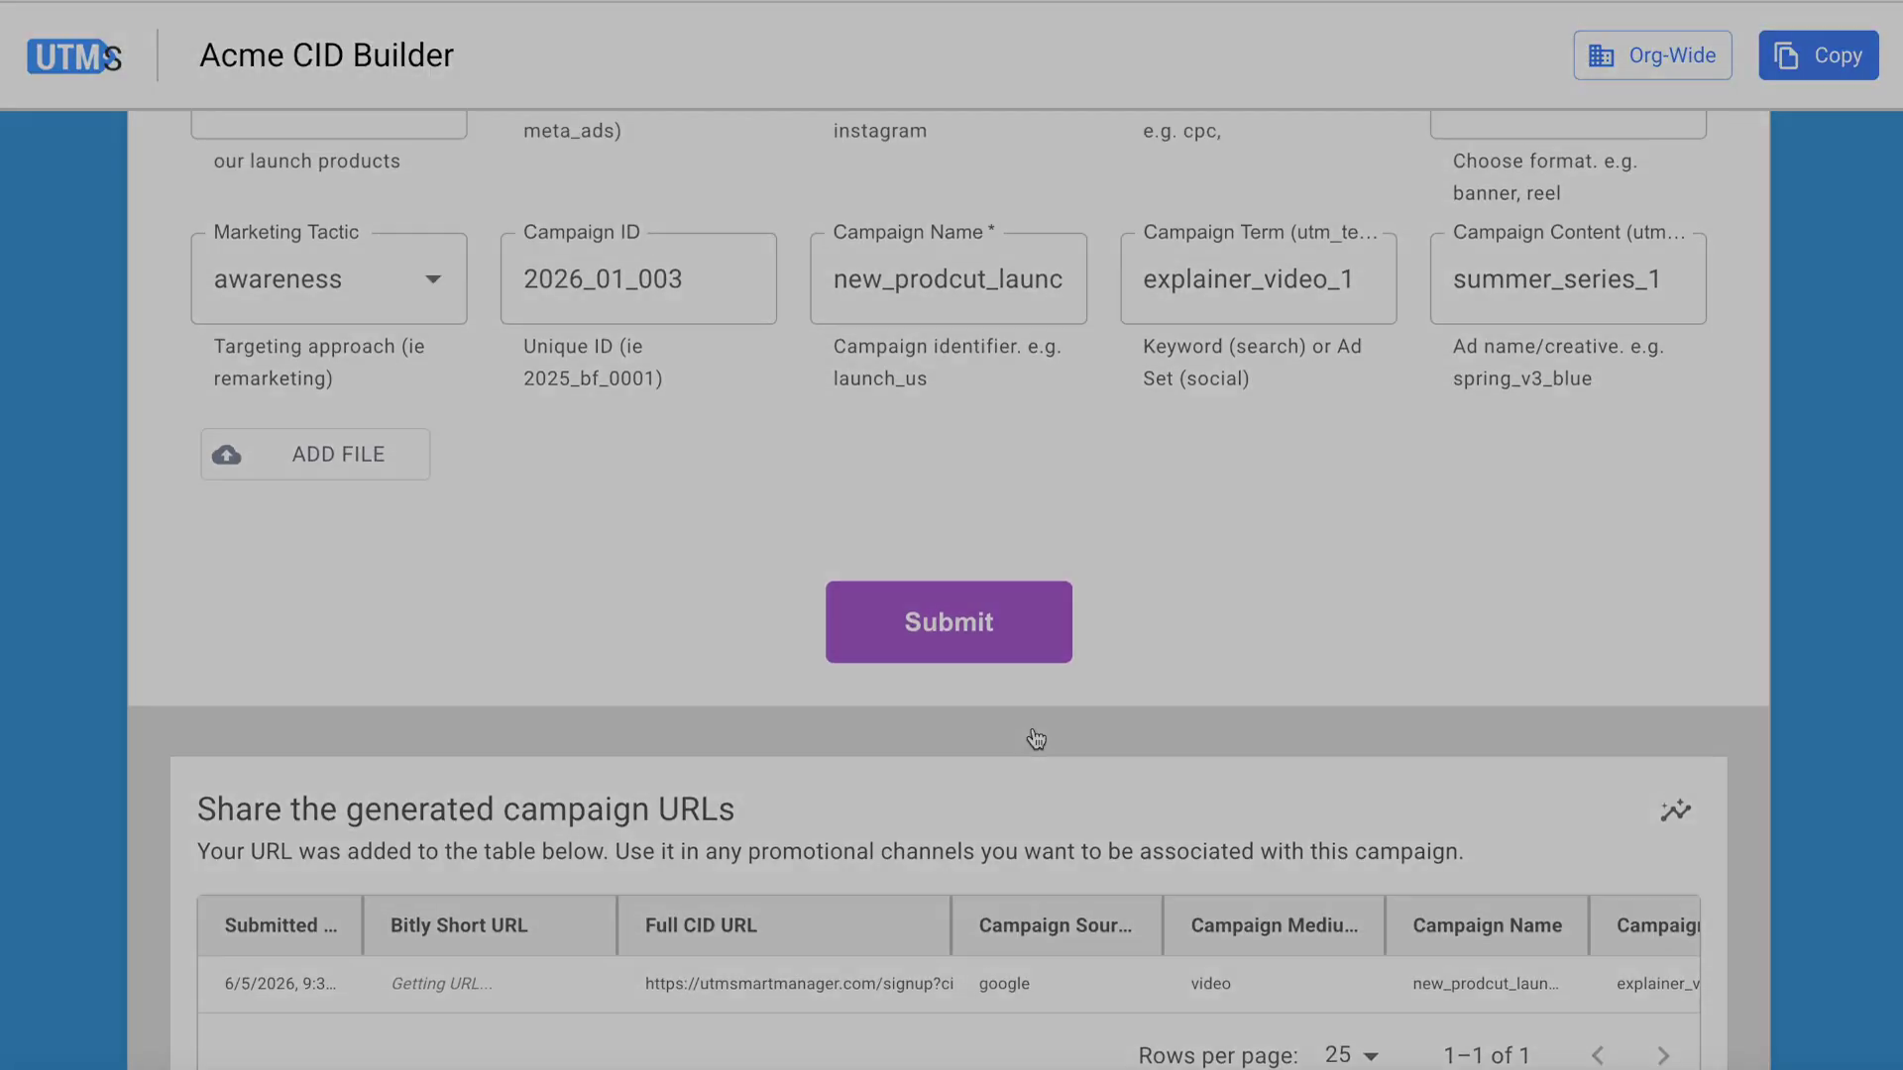